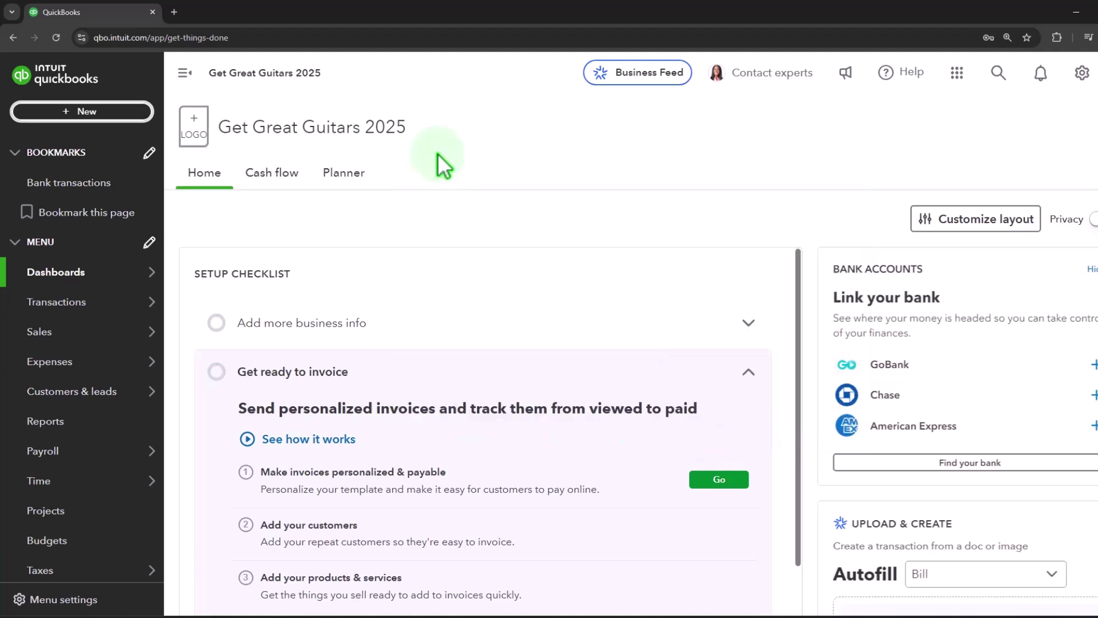
Open the Products & services page of the Sales section
{"action": "left_click", "coordinate": [63, 302]}
{"action": "left_click", "coordinate": [52, 329]}
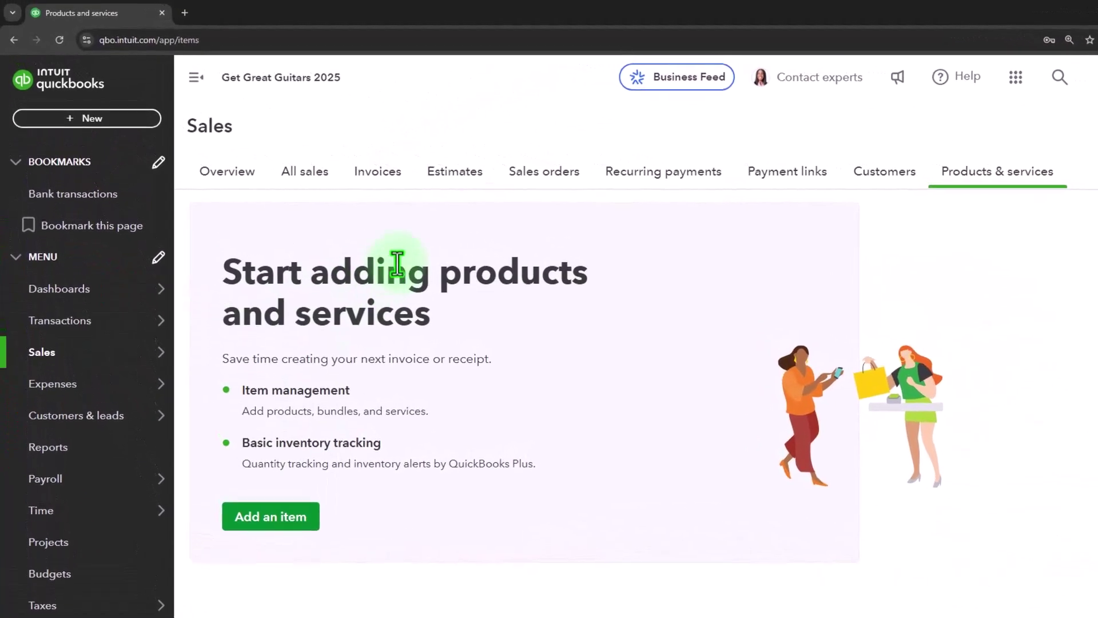
{"action": "left_click", "coordinate": [918, 150]}
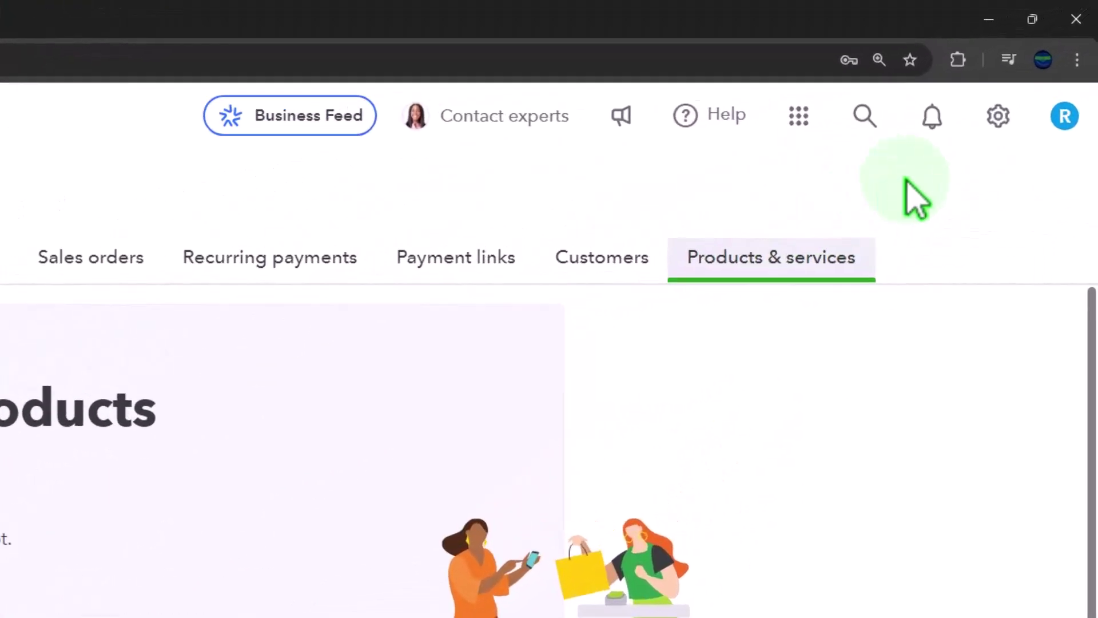
Reach the Products and Services list by way of the company's All lists page
{"action": "left_click", "coordinate": [1041, 60]}
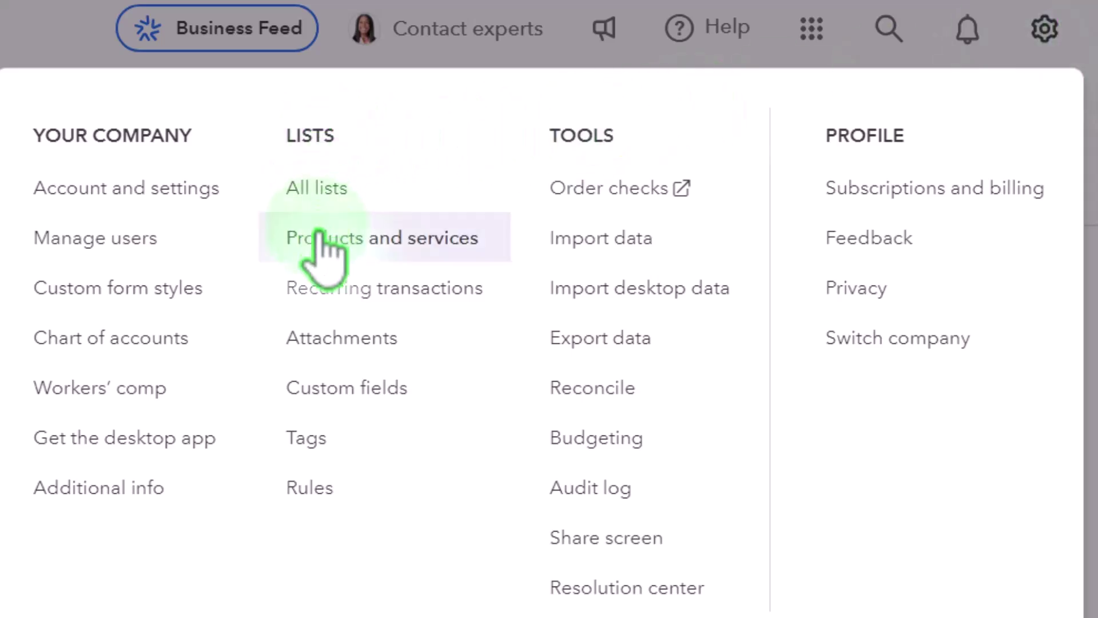
{"action": "left_click", "coordinate": [318, 189]}
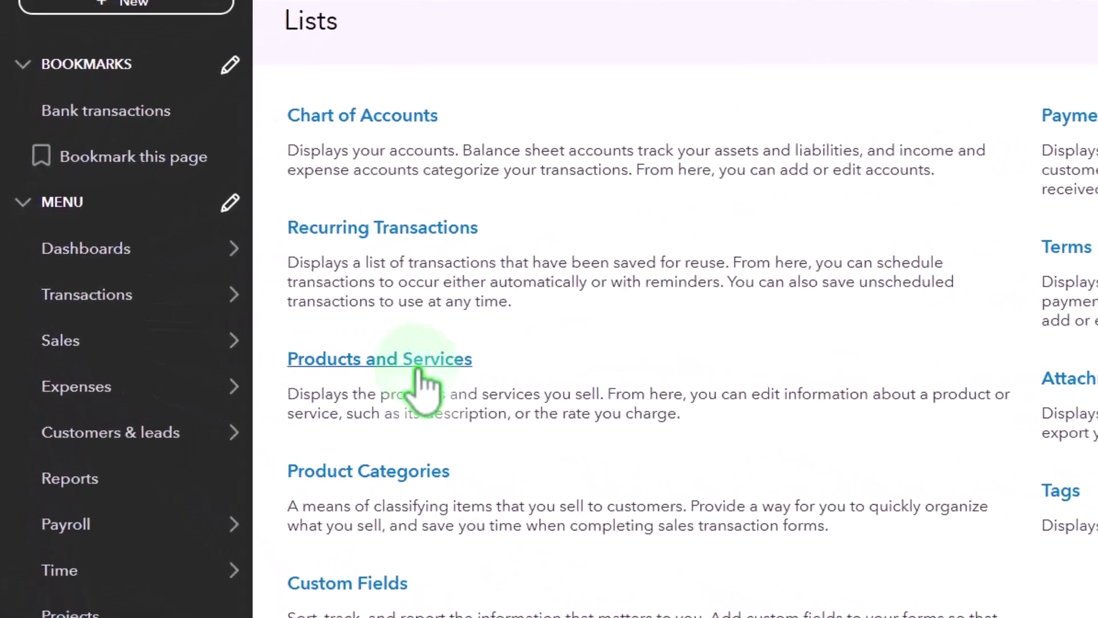
{"action": "left_click", "coordinate": [417, 367]}
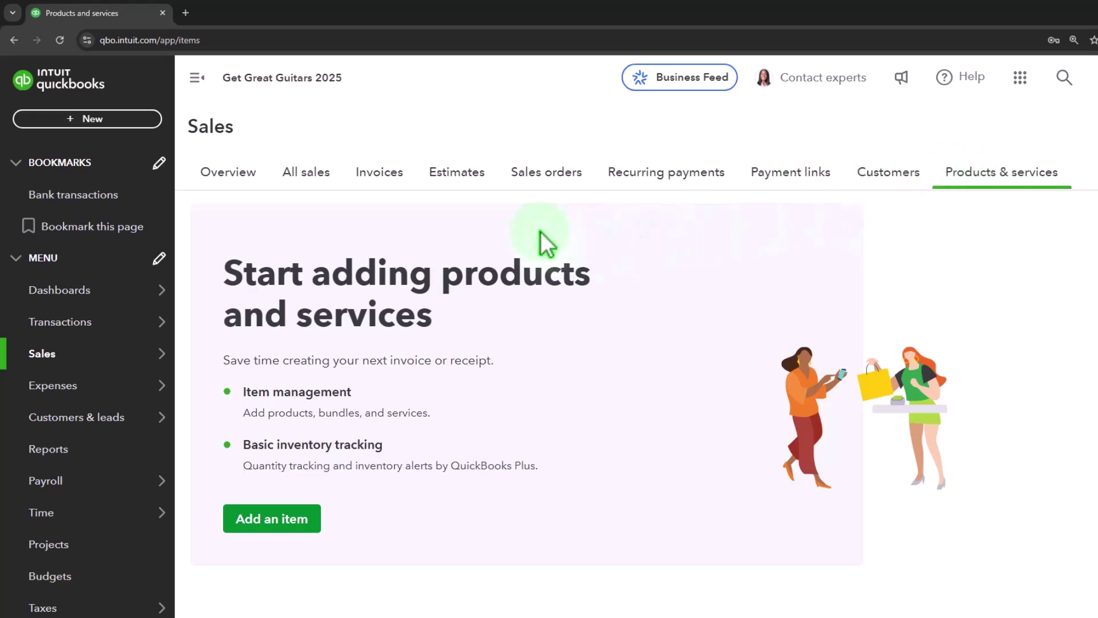
Open the Chart of accounts in the Transactions section and collapse the navigation sidebar
{"action": "mouse_move", "coordinate": [66, 327]}
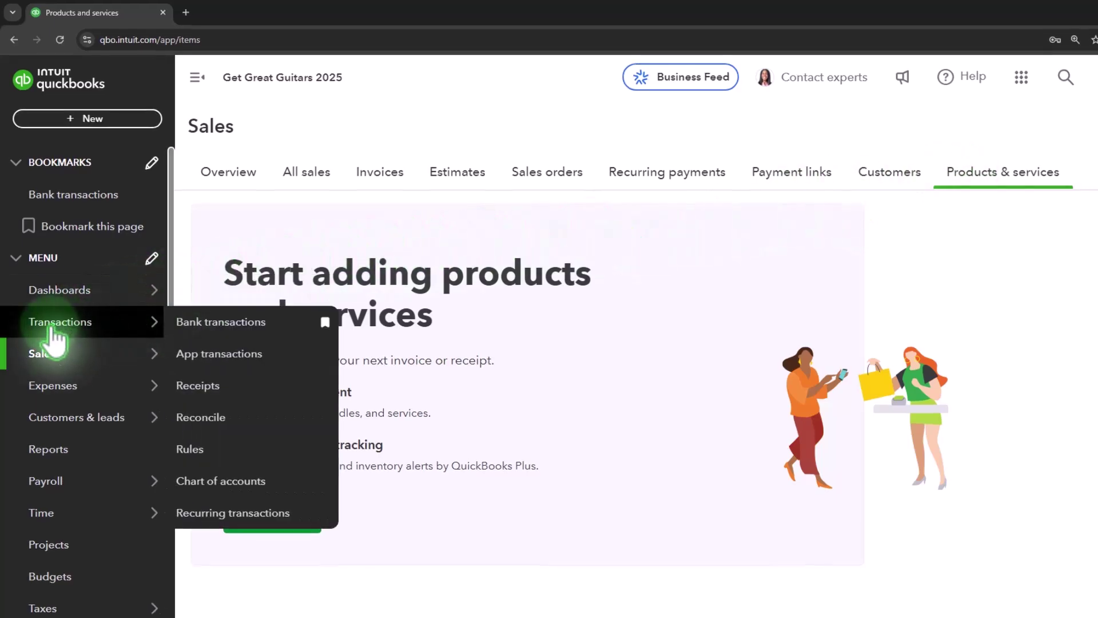
{"action": "left_click", "coordinate": [53, 326]}
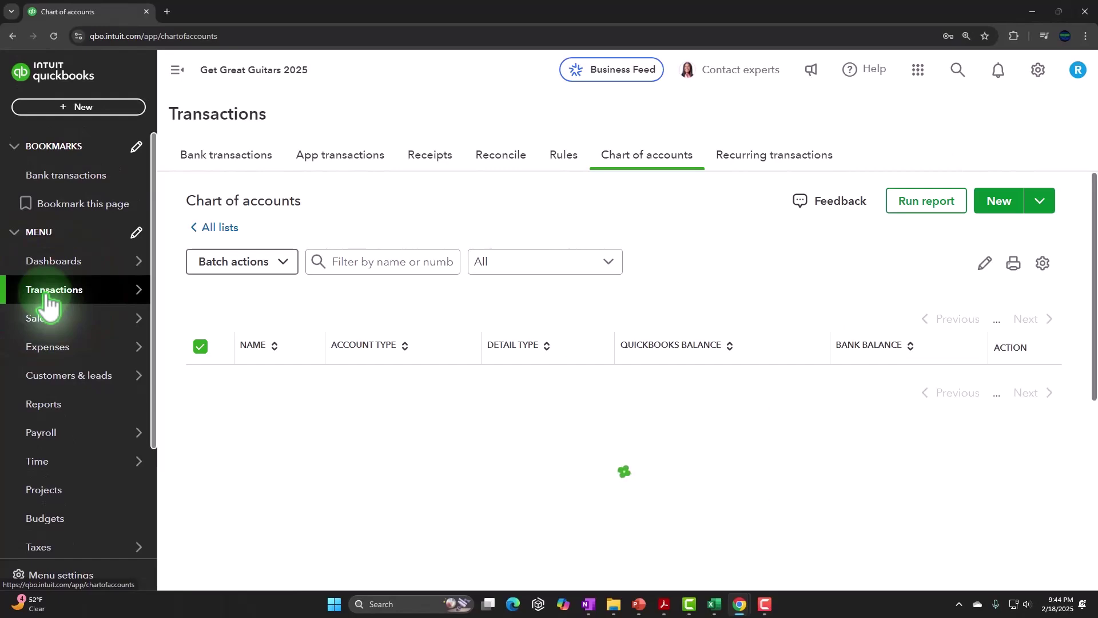
{"action": "left_click", "coordinate": [632, 161]}
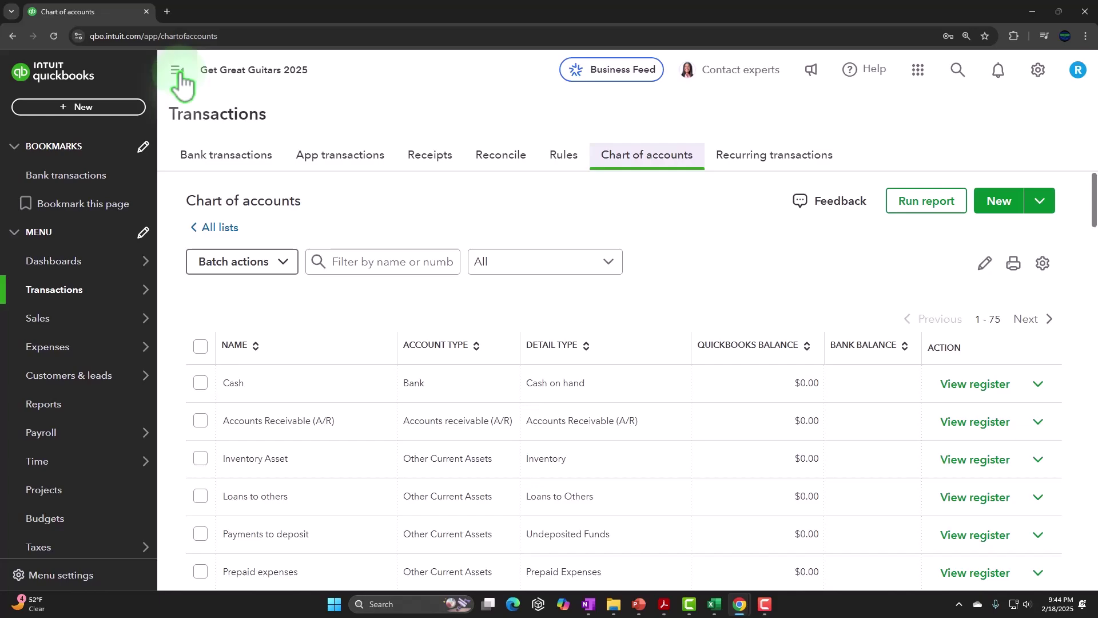
{"action": "left_click", "coordinate": [177, 71]}
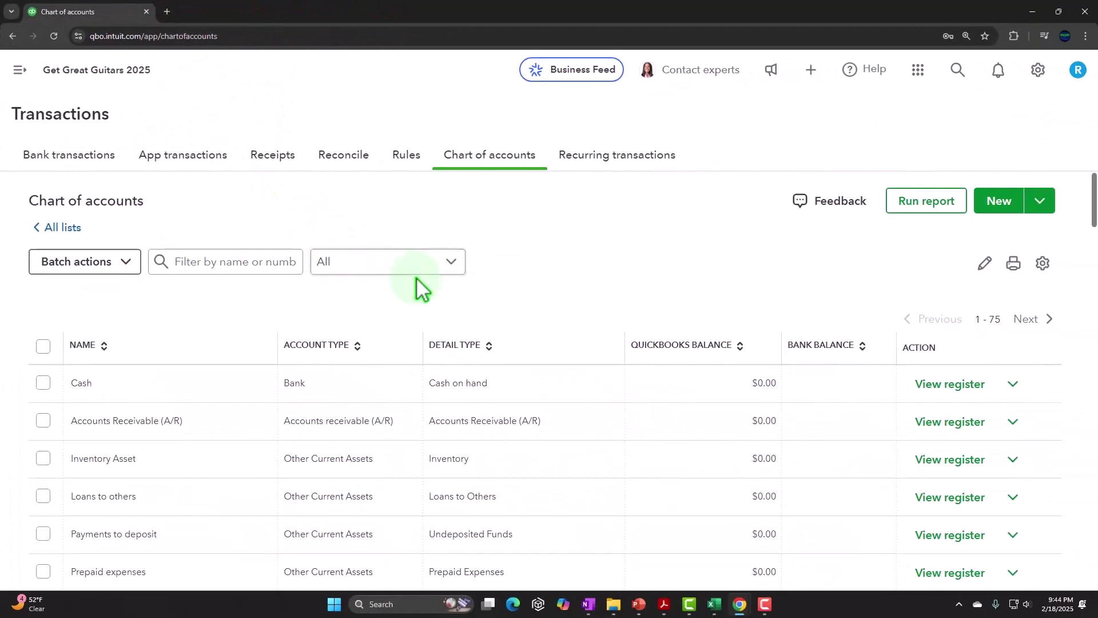
Review the chart of accounts from the asset accounts through liabilities and equity to the income and cost of goods sold accounts
{"action": "scroll", "coordinate": [417, 278], "scroll_direction": "down", "scroll_amount": 3}
{"action": "scroll", "coordinate": [417, 280], "scroll_direction": "down", "scroll_amount": 4}
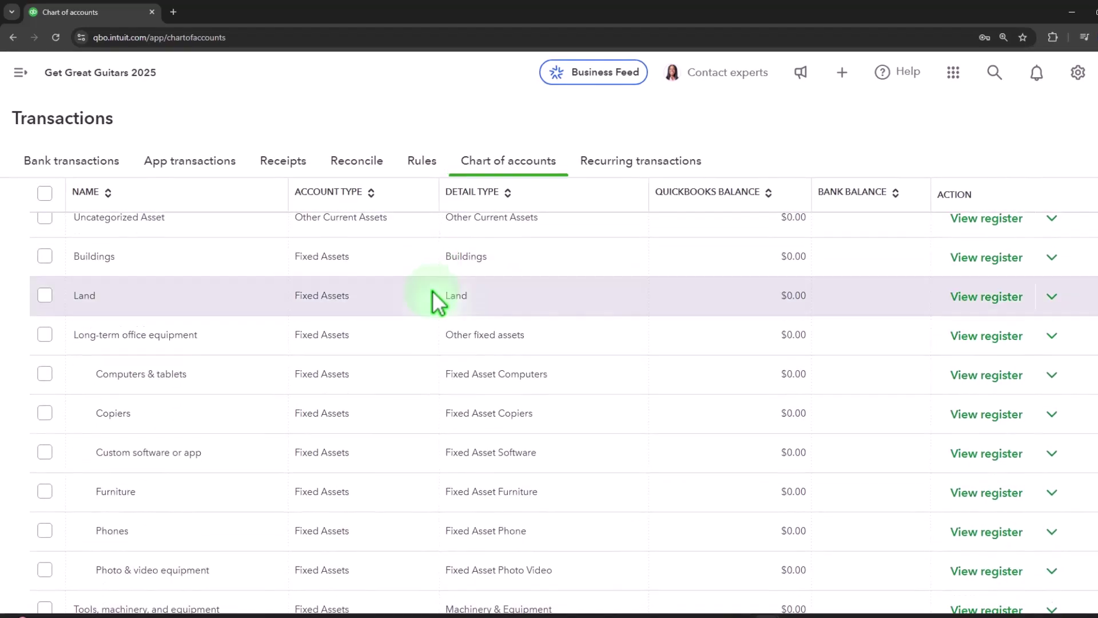
{"action": "scroll", "coordinate": [432, 292], "scroll_direction": "down", "scroll_amount": 6}
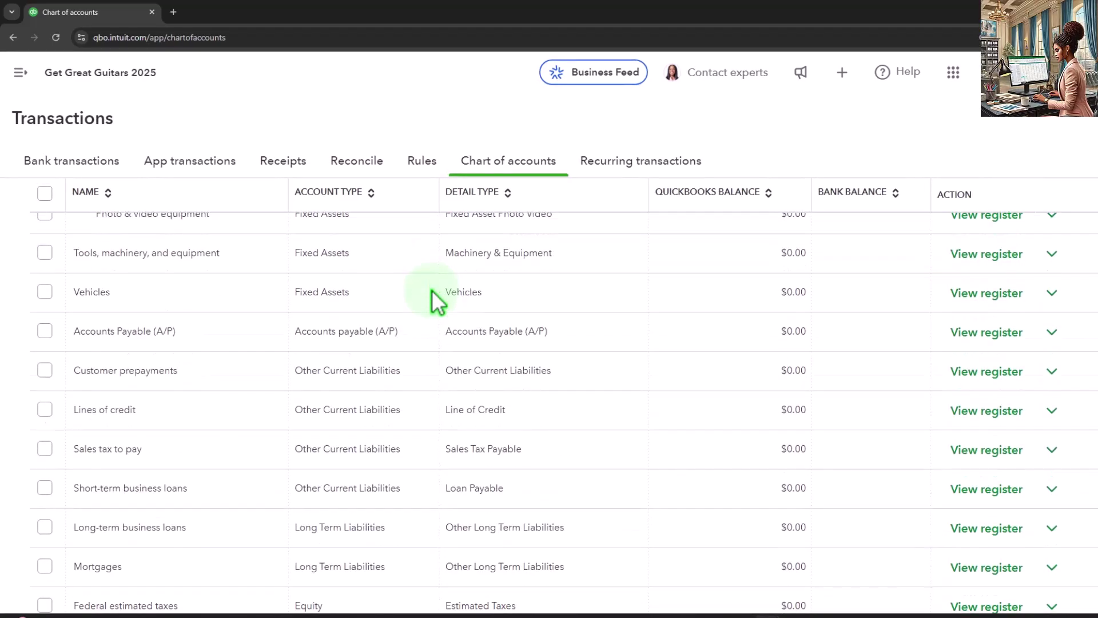
{"action": "scroll", "coordinate": [433, 300], "scroll_direction": "down", "scroll_amount": 2}
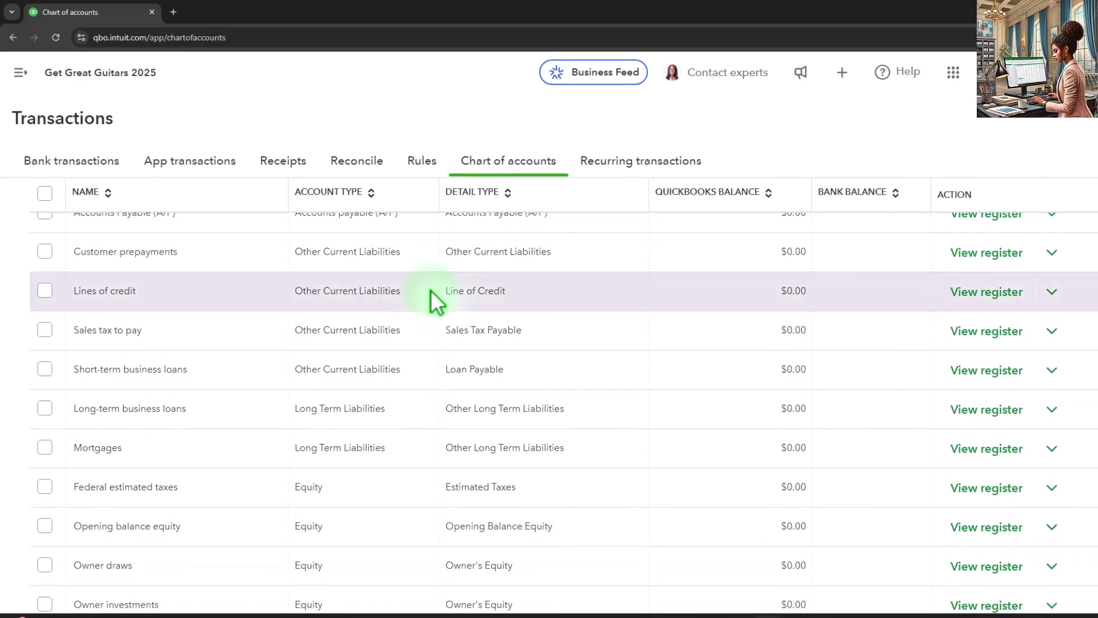
{"action": "scroll", "coordinate": [433, 300], "scroll_direction": "down", "scroll_amount": 2}
{"action": "scroll", "coordinate": [433, 301], "scroll_direction": "down", "scroll_amount": 5}
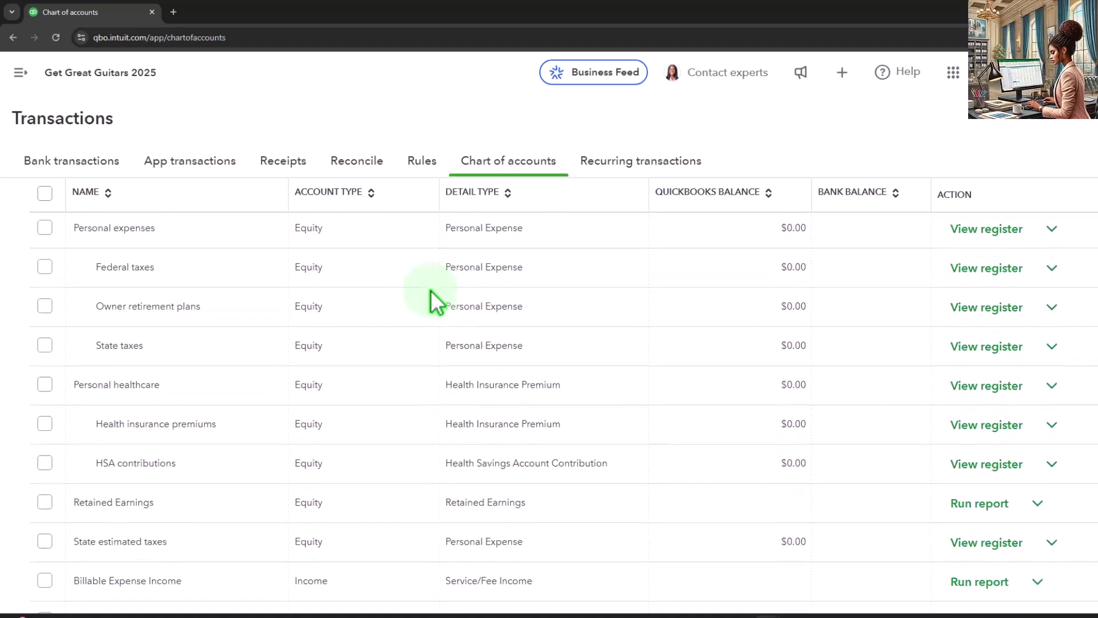
{"action": "scroll", "coordinate": [433, 301], "scroll_direction": "down", "scroll_amount": 6}
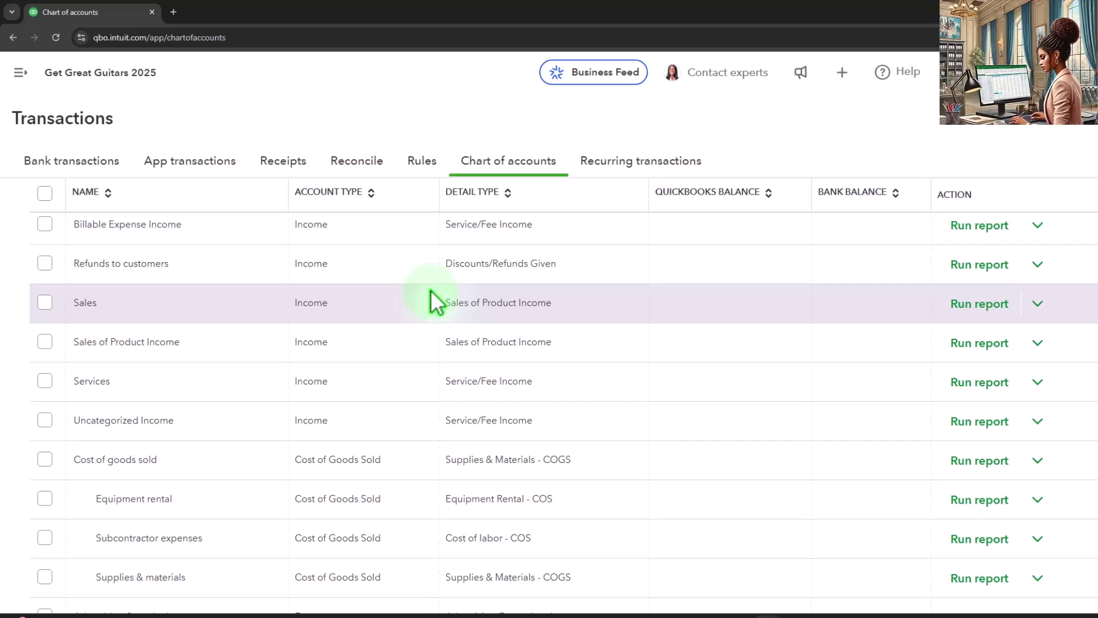
{"action": "scroll", "coordinate": [109, 303], "scroll_direction": "down", "scroll_amount": 2}
{"action": "scroll", "coordinate": [108, 282], "scroll_direction": "up", "scroll_amount": 1}
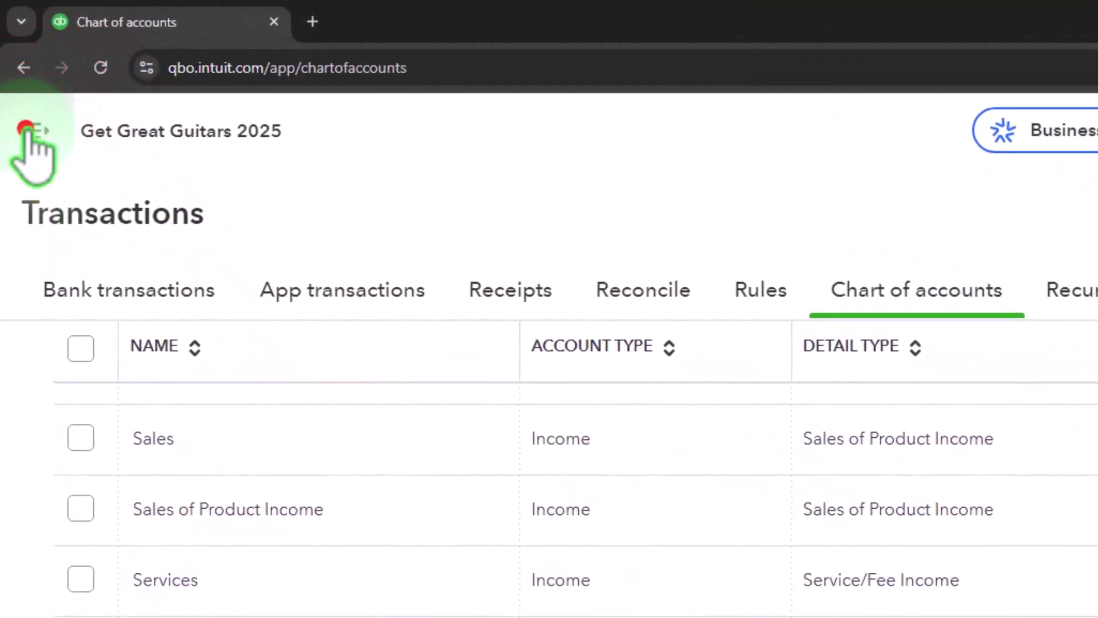
Expand the navigation sidebar again and start a new customer invoice, bringing its product or service lines into view
{"action": "left_click", "coordinate": [26, 129]}
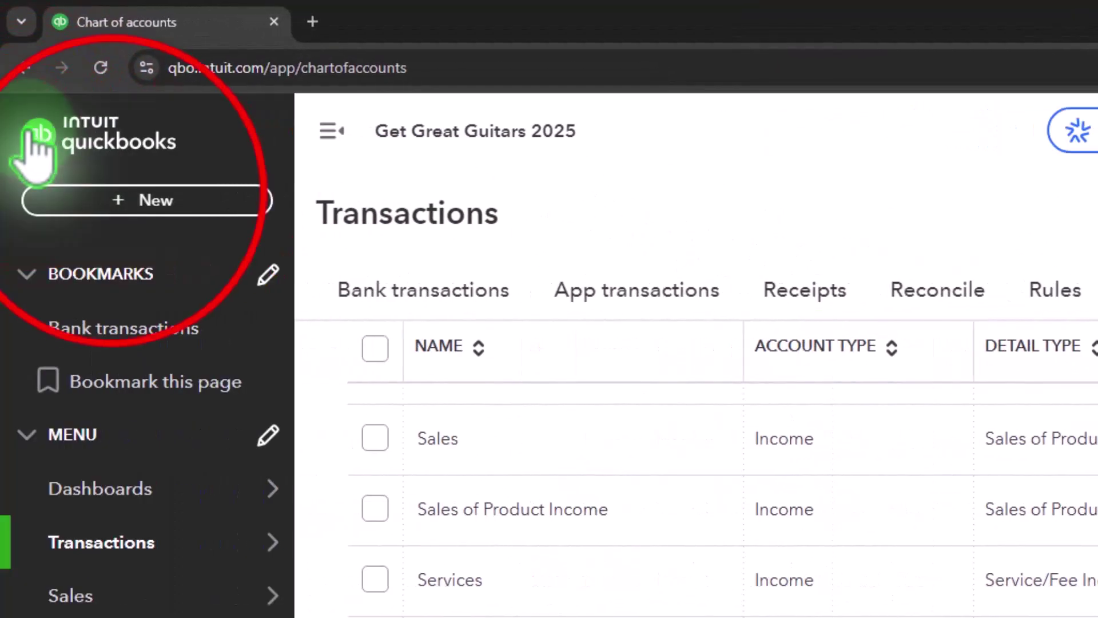
{"action": "left_click", "coordinate": [114, 194]}
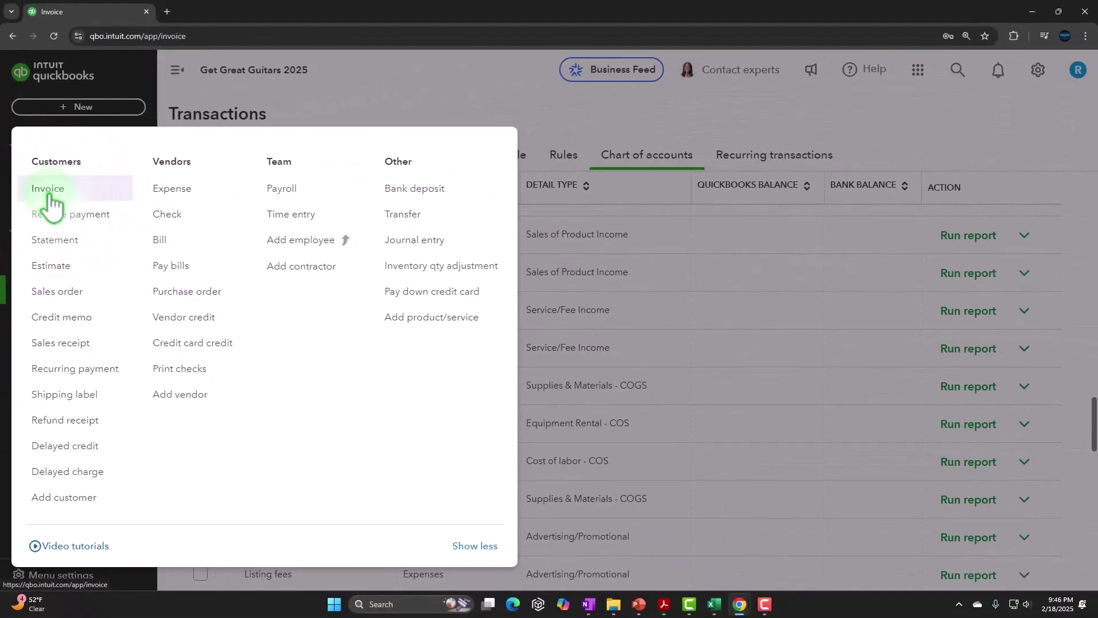
{"action": "left_click", "coordinate": [48, 190]}
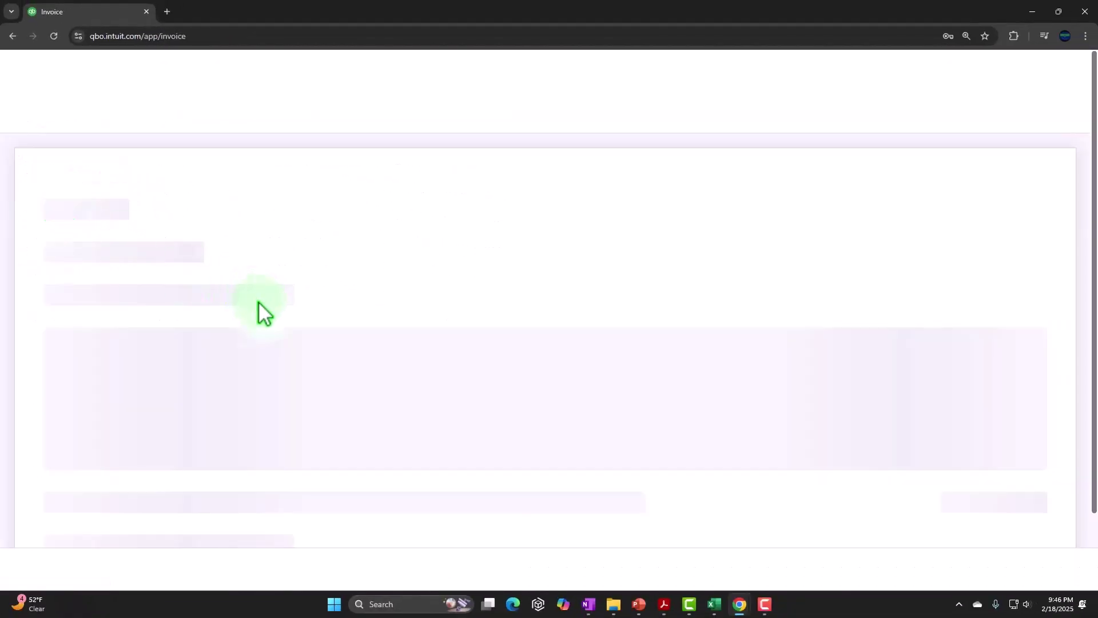
{"action": "scroll", "coordinate": [257, 298], "scroll_direction": "down", "scroll_amount": 5}
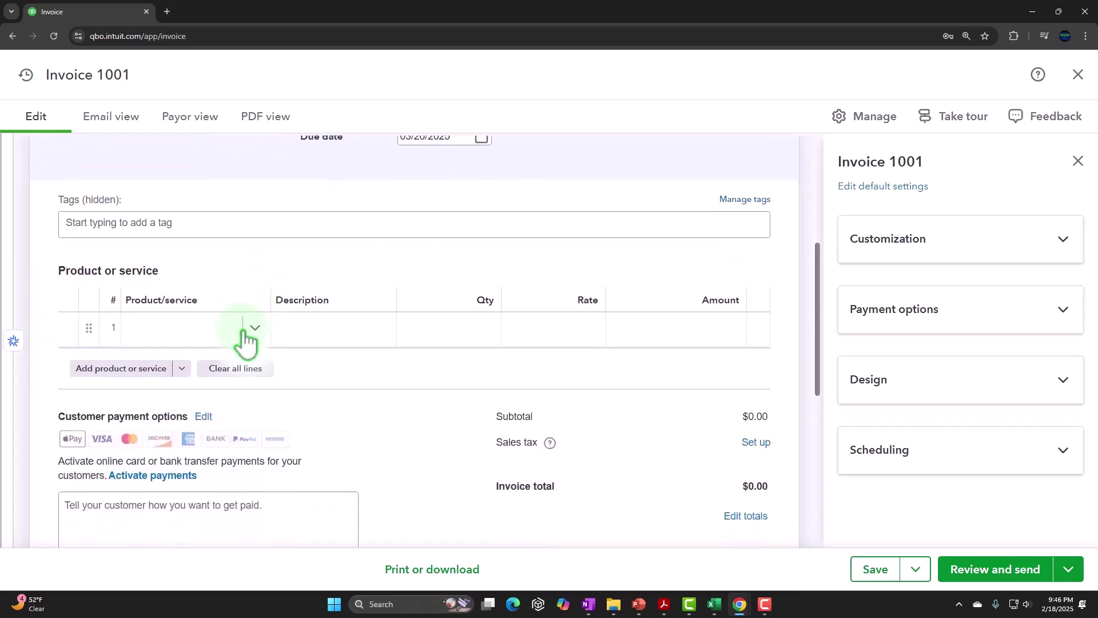
Close the invoice settings pane and examine the product/service choices offered for the invoice's first line
{"action": "left_click", "coordinate": [256, 325]}
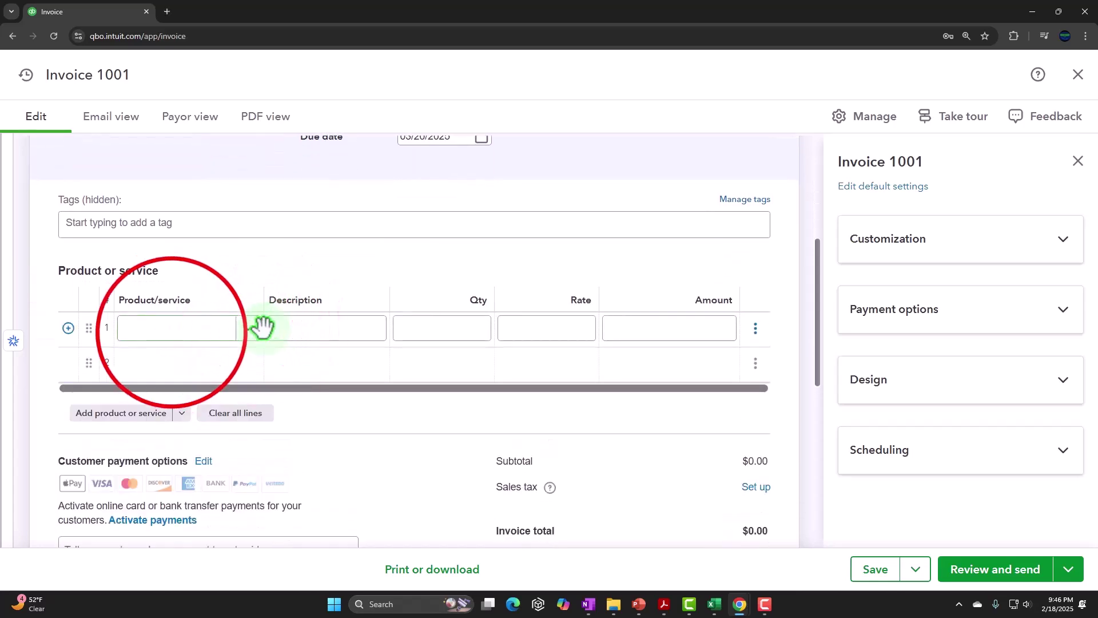
{"action": "left_click", "coordinate": [173, 329]}
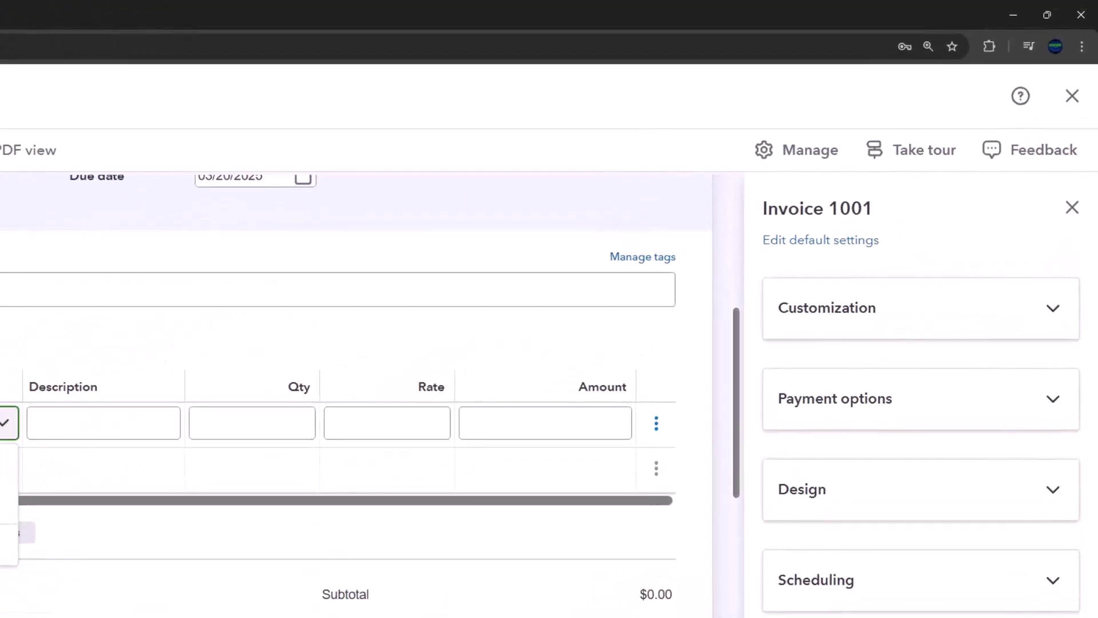
{"action": "left_click", "coordinate": [1069, 235]}
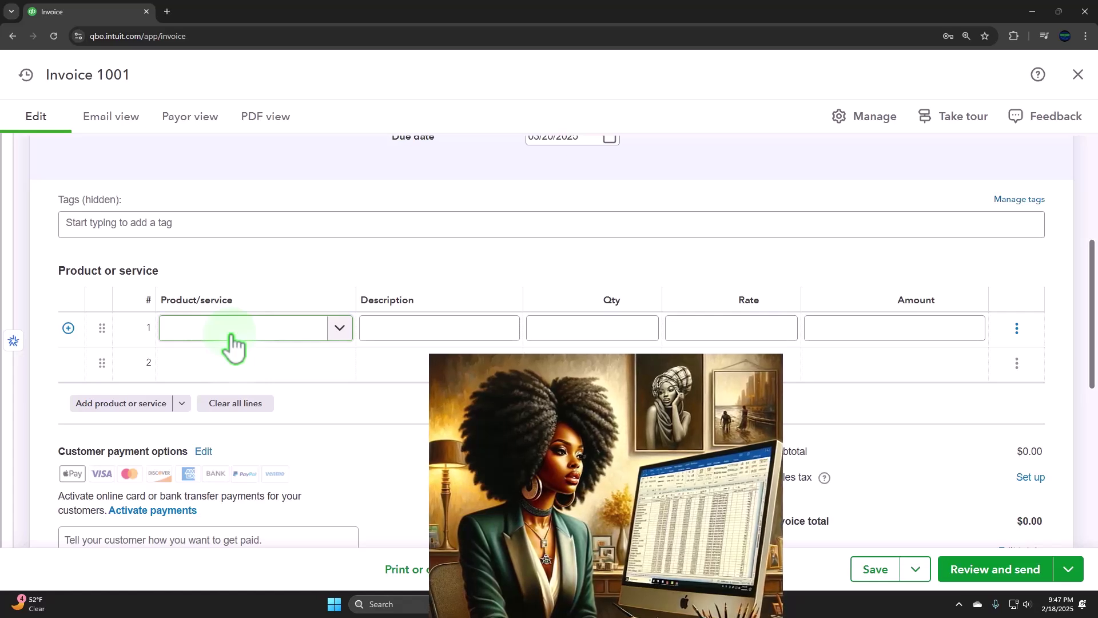
{"action": "left_click", "coordinate": [339, 331]}
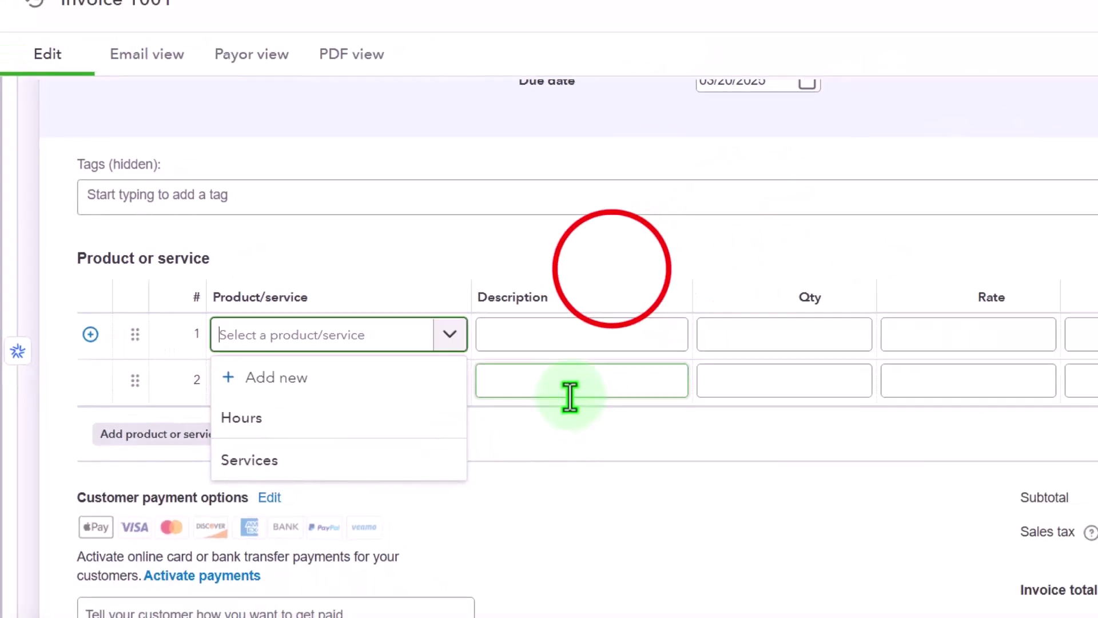
{"action": "left_click", "coordinate": [612, 269]}
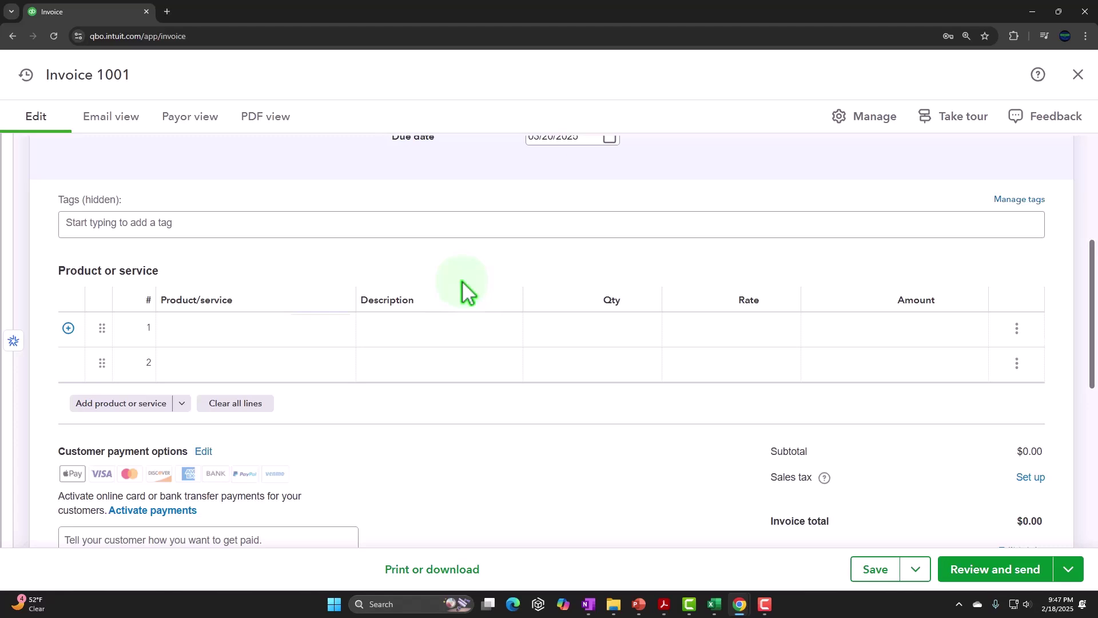
Leave the blank invoice without saving it
{"action": "left_click", "coordinate": [250, 362]}
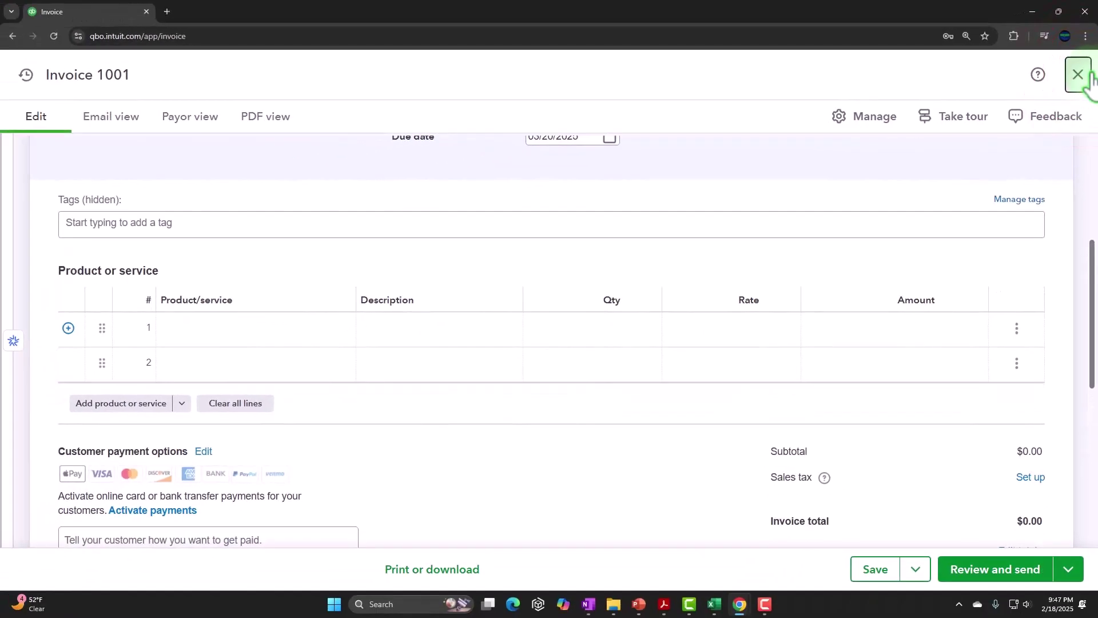
{"action": "left_click", "coordinate": [1074, 92]}
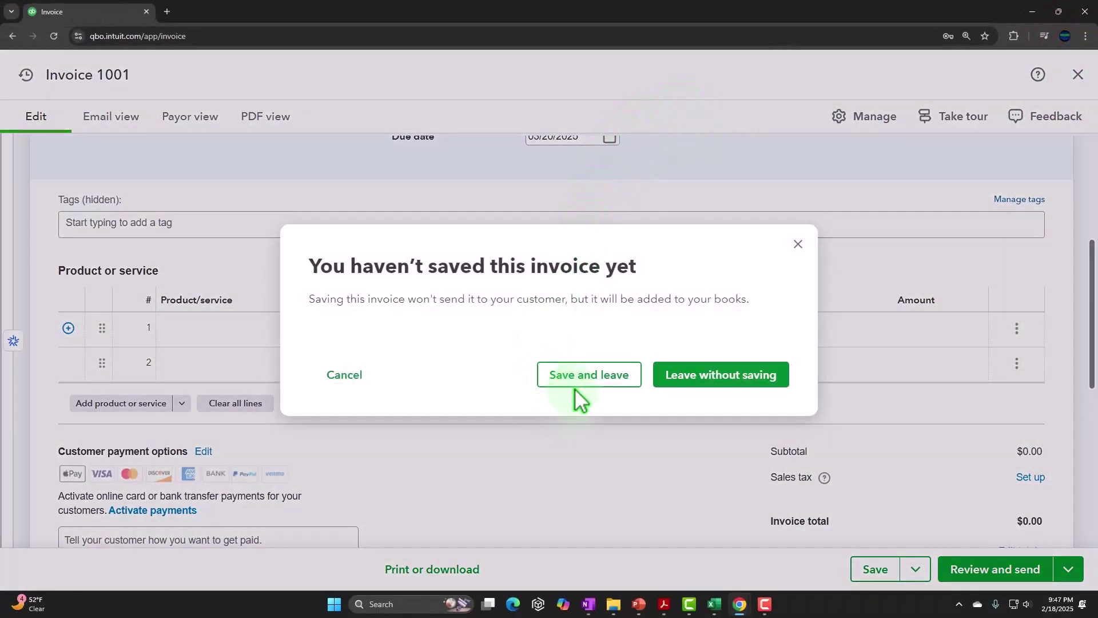
{"action": "left_click", "coordinate": [653, 386]}
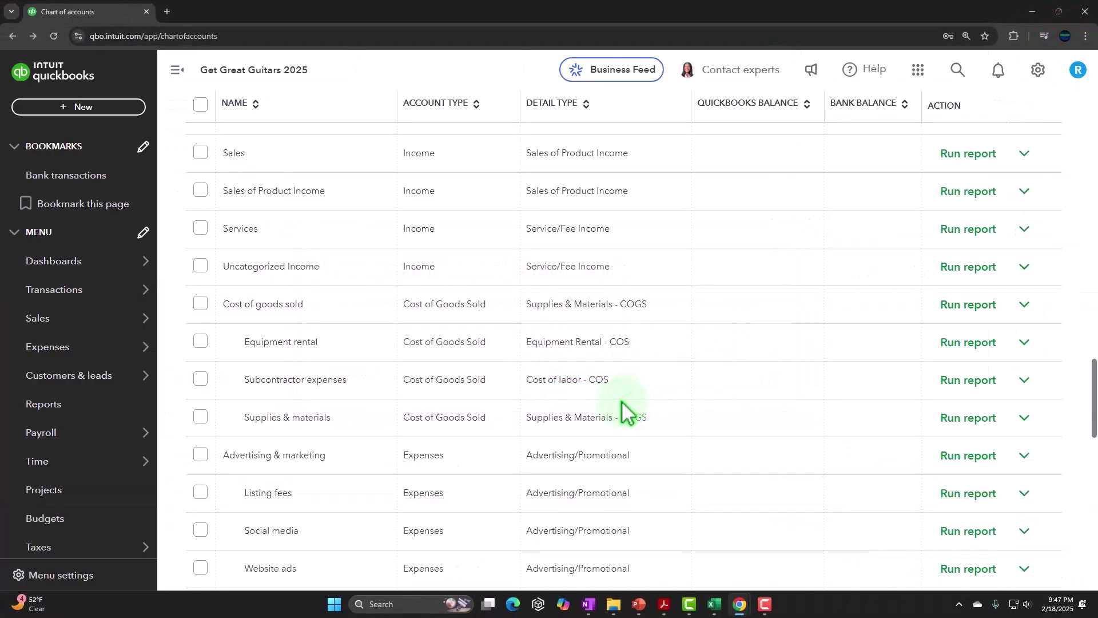
Start adding a new item on the Products & services page of the Sales section, with the navigation sidebar collapsed
{"action": "mouse_move", "coordinate": [36, 320]}
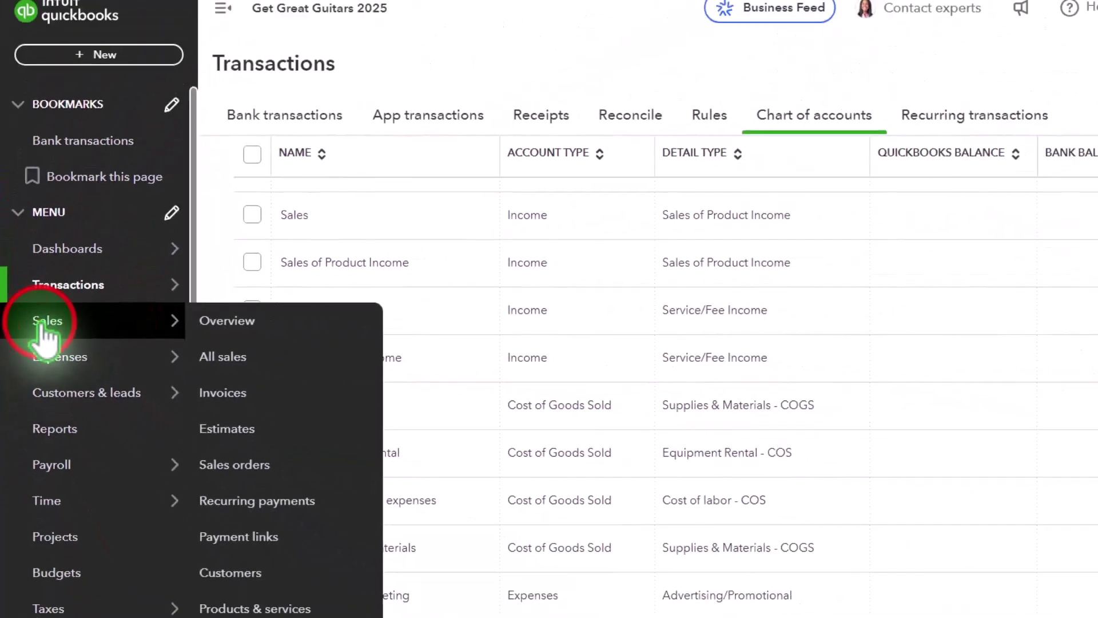
{"action": "left_click", "coordinate": [67, 338]}
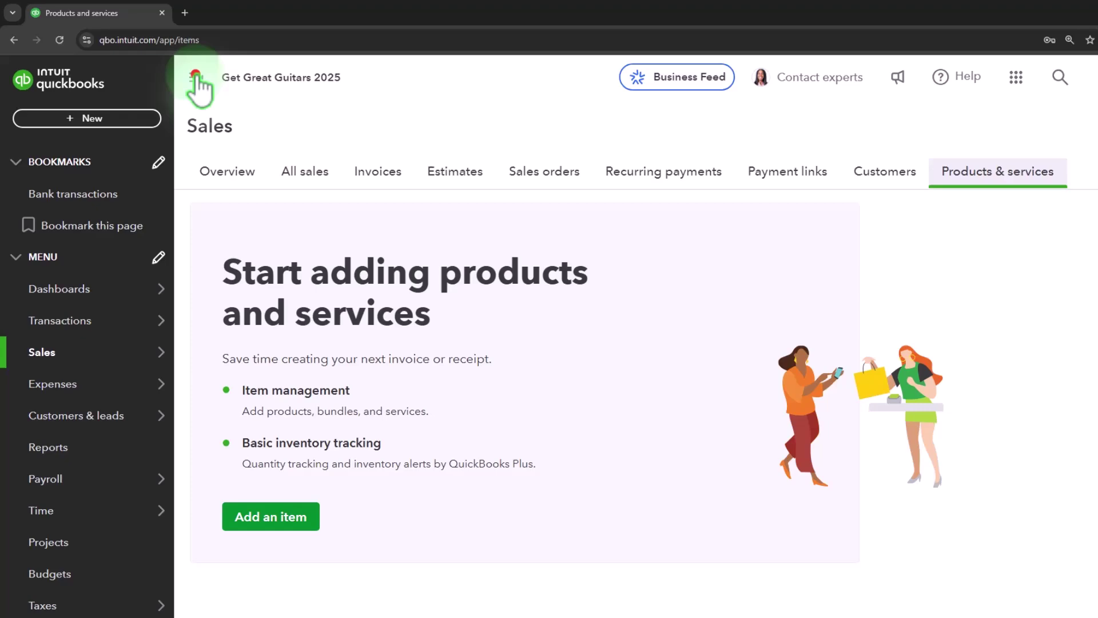
{"action": "left_click", "coordinate": [195, 76]}
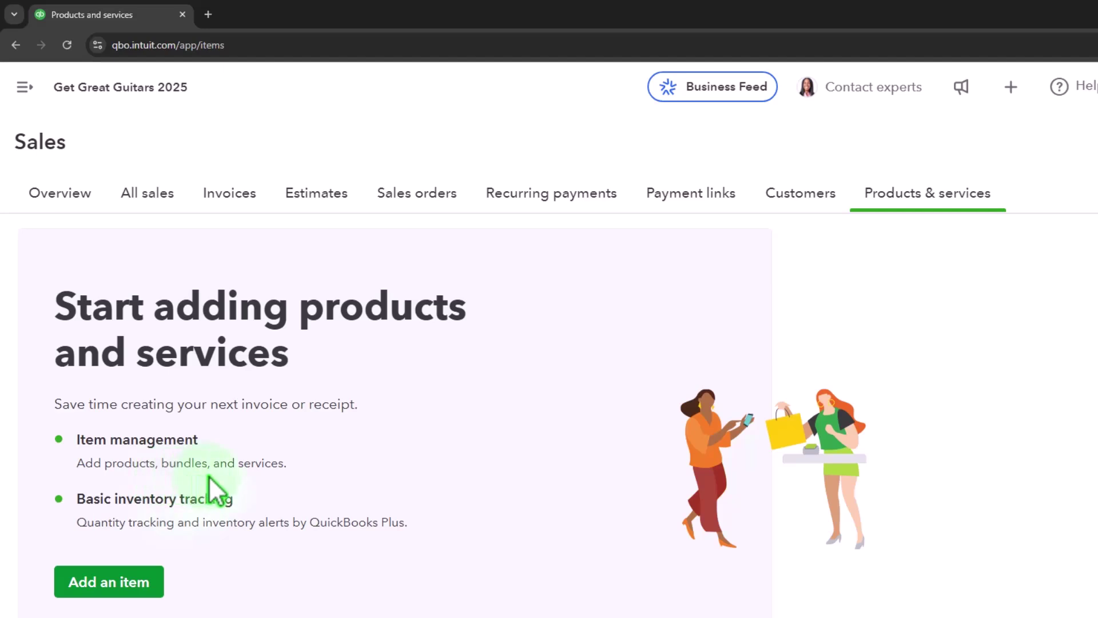
{"action": "scroll", "coordinate": [184, 588], "scroll_direction": "down", "scroll_amount": 1}
{"action": "left_click", "coordinate": [138, 551]}
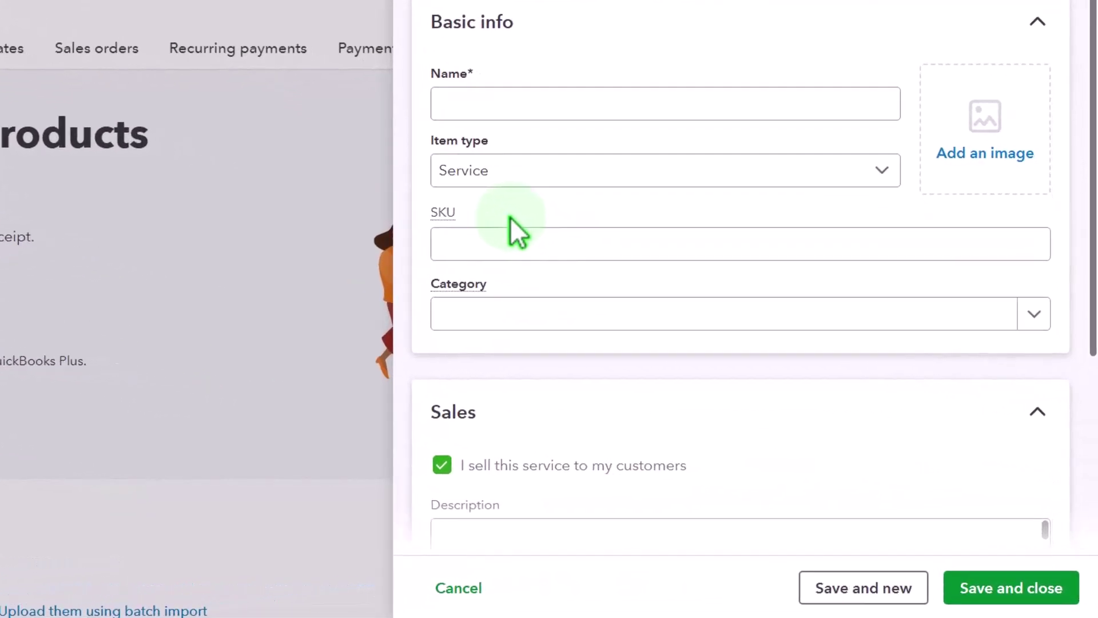
Look at the new item's Name field and display the available item types
{"action": "left_click", "coordinate": [537, 93]}
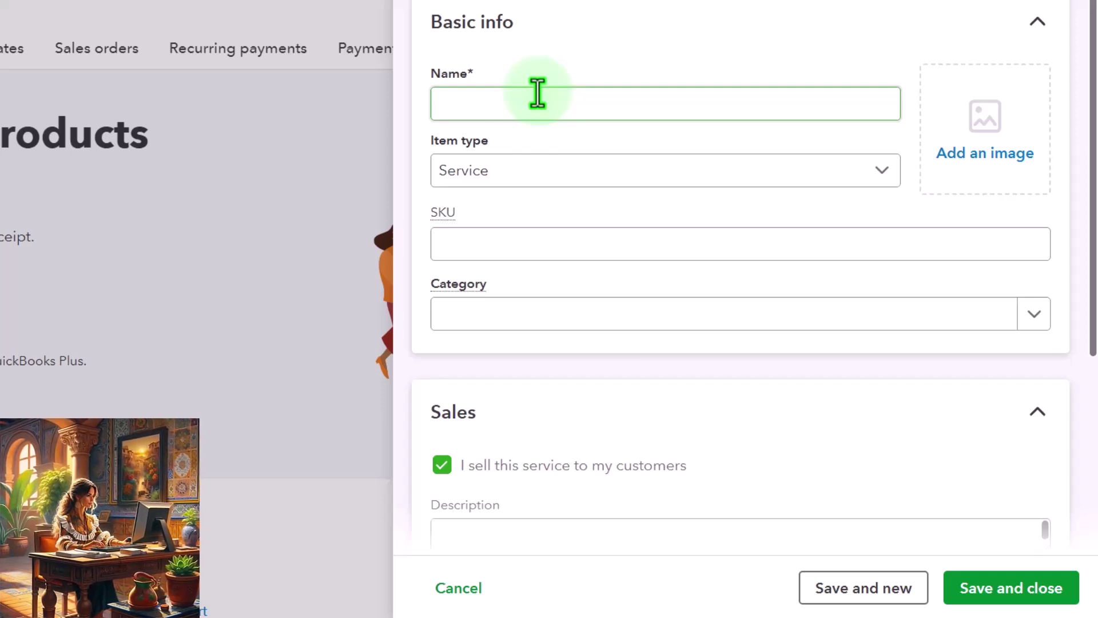
{"action": "left_click", "coordinate": [537, 93]}
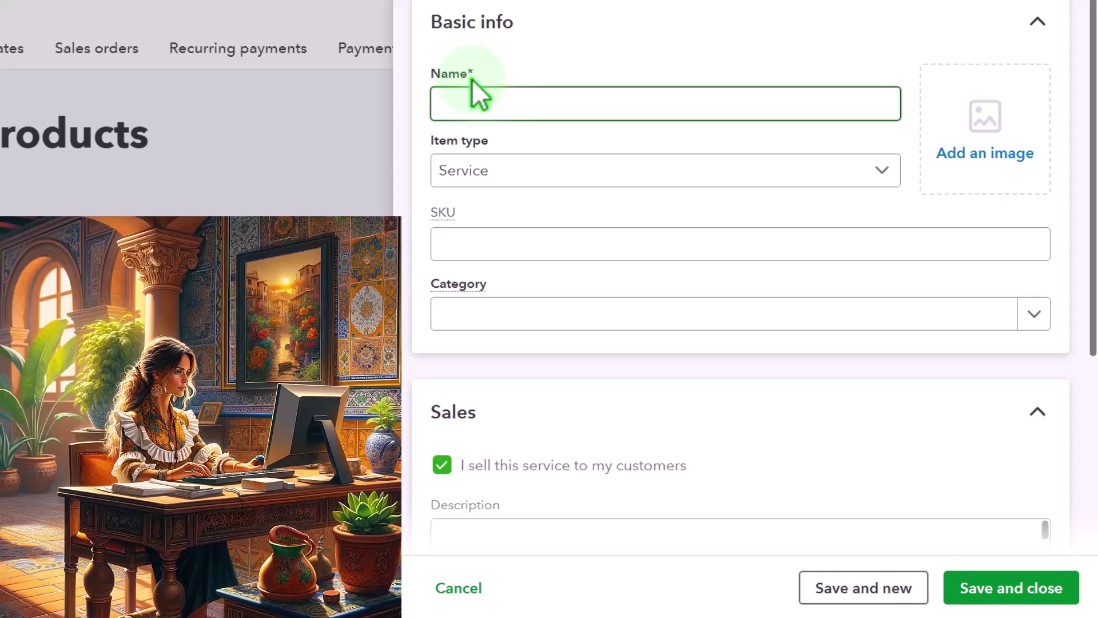
{"action": "scroll", "coordinate": [473, 91], "scroll_direction": "down", "scroll_amount": 1}
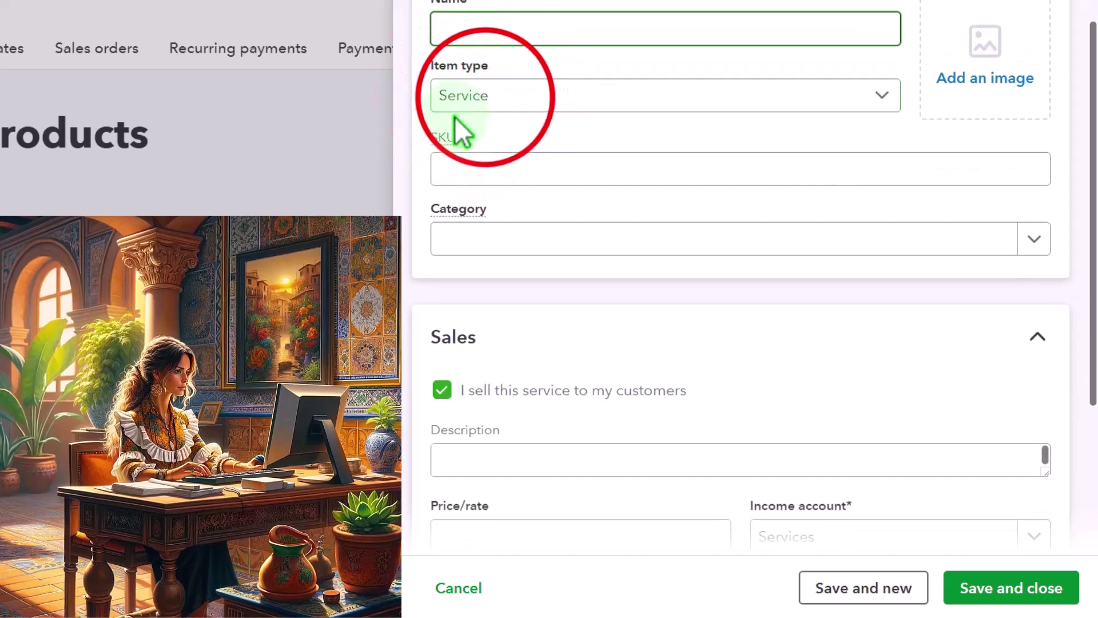
{"action": "left_click", "coordinate": [485, 104]}
{"action": "left_click", "coordinate": [861, 118]}
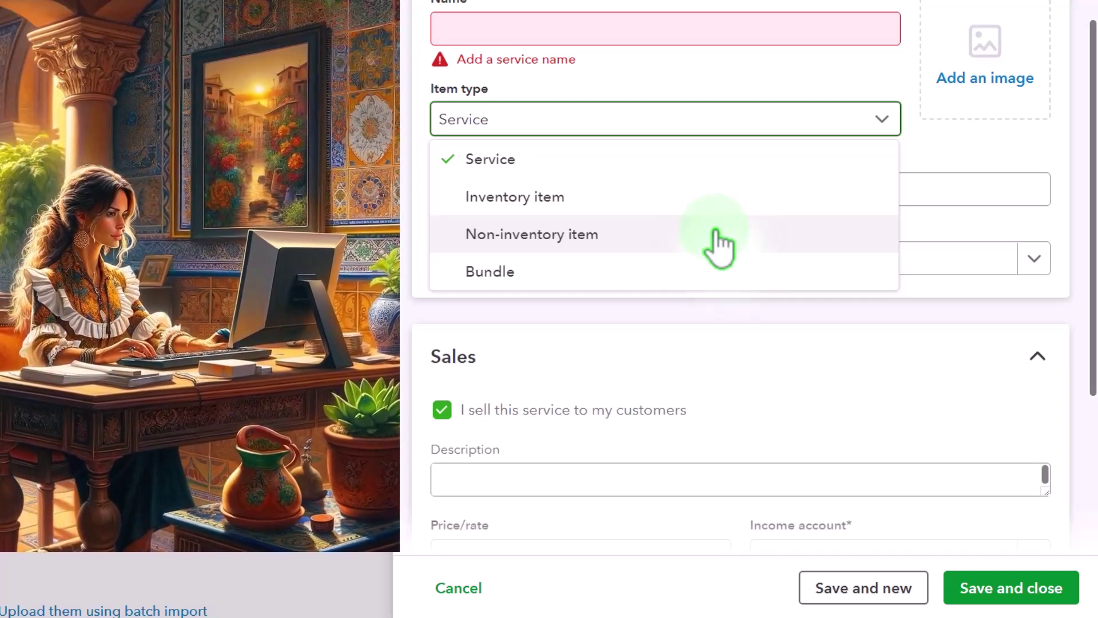
Keep Service as the item type and look at the new item's SKU and Category fields
{"action": "left_click", "coordinate": [724, 81]}
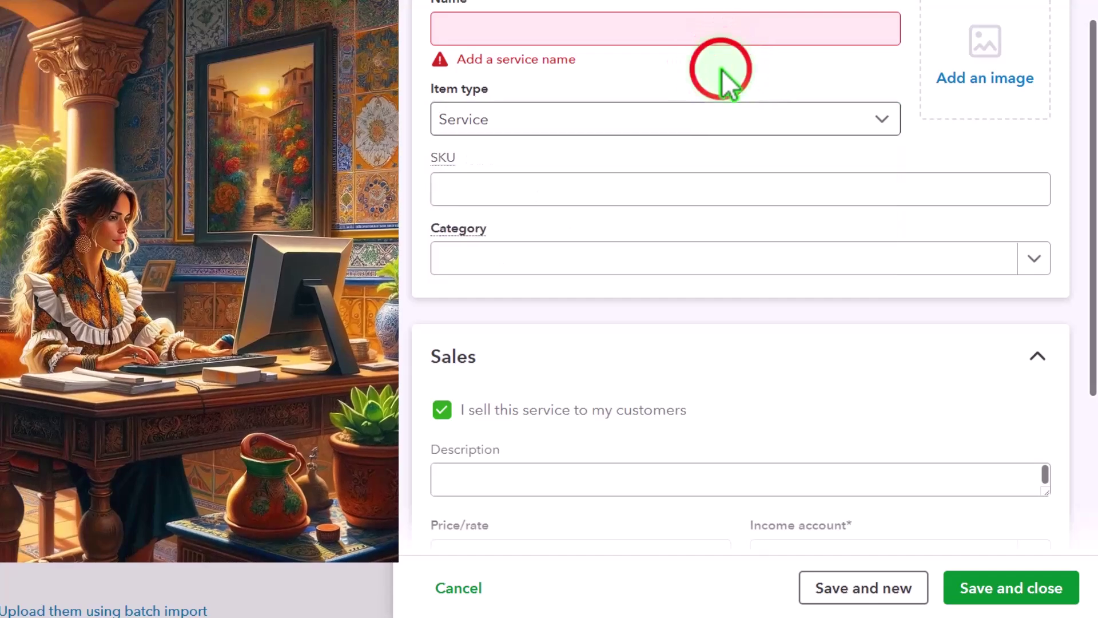
{"action": "left_click", "coordinate": [503, 191]}
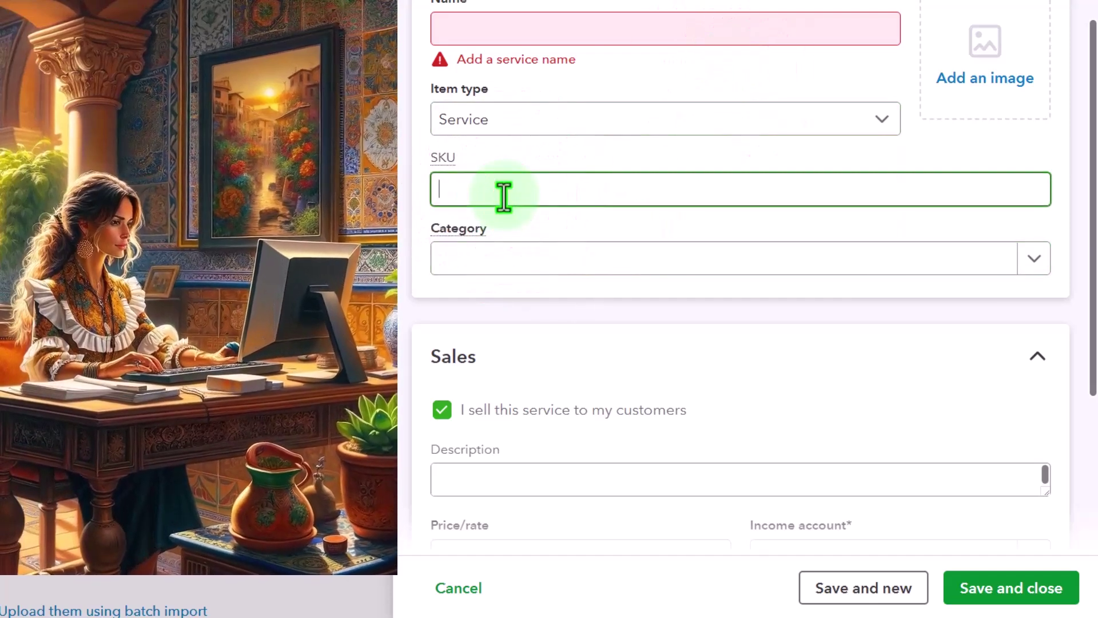
{"action": "left_click", "coordinate": [514, 261]}
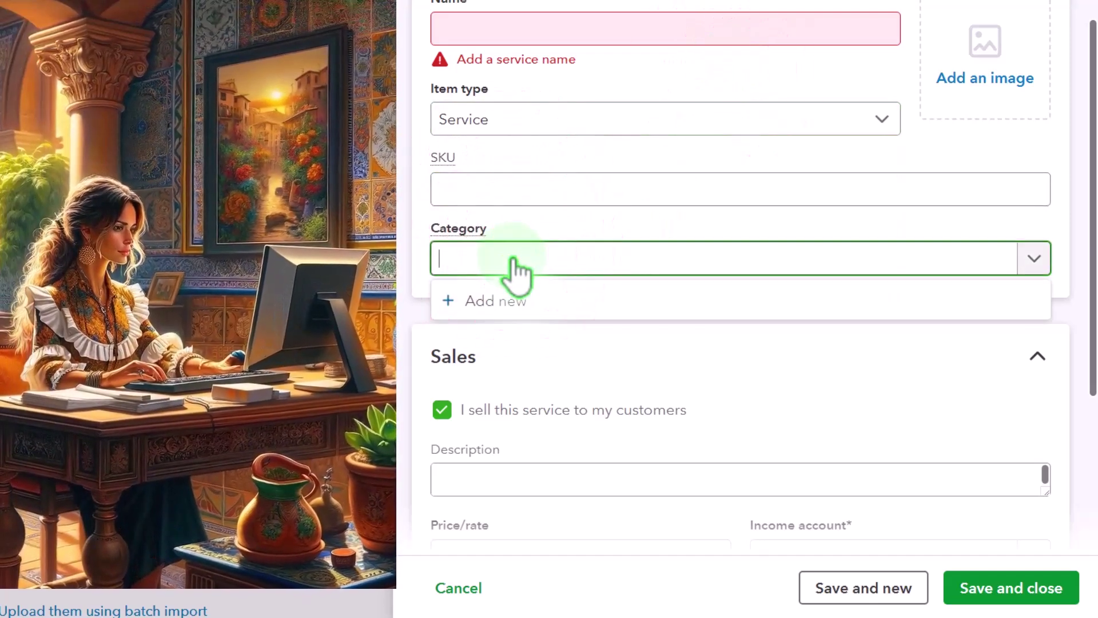
{"action": "scroll", "coordinate": [520, 265], "scroll_direction": "down", "scroll_amount": 1}
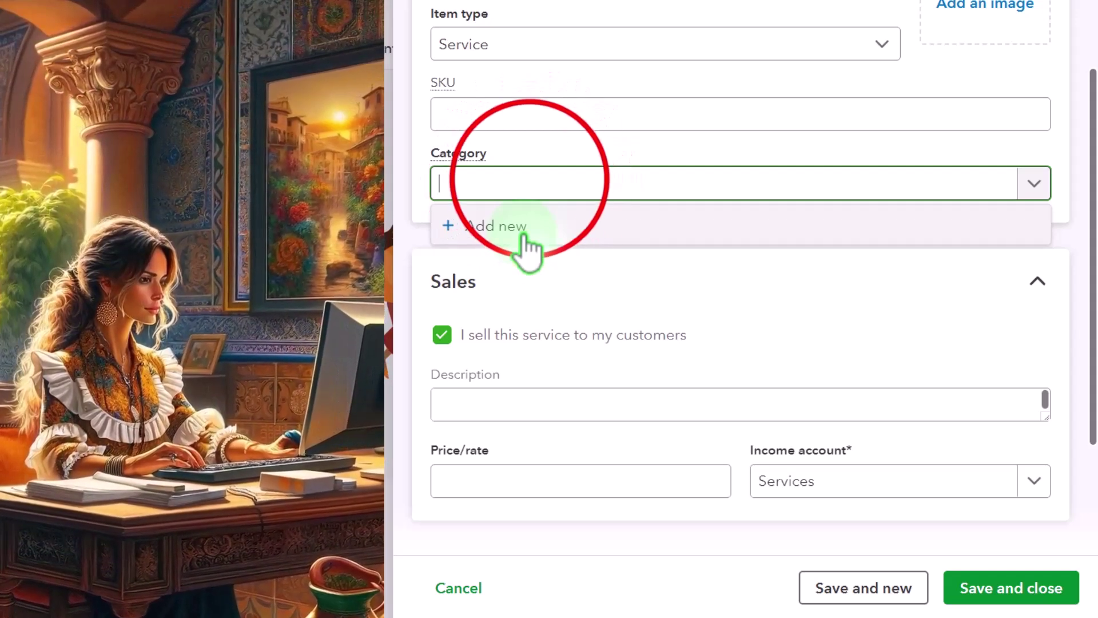
{"action": "left_click", "coordinate": [532, 183]}
Look at the Description and Price/rate fields in the new service's Sales section
{"action": "scroll", "coordinate": [535, 195], "scroll_direction": "down", "scroll_amount": 3}
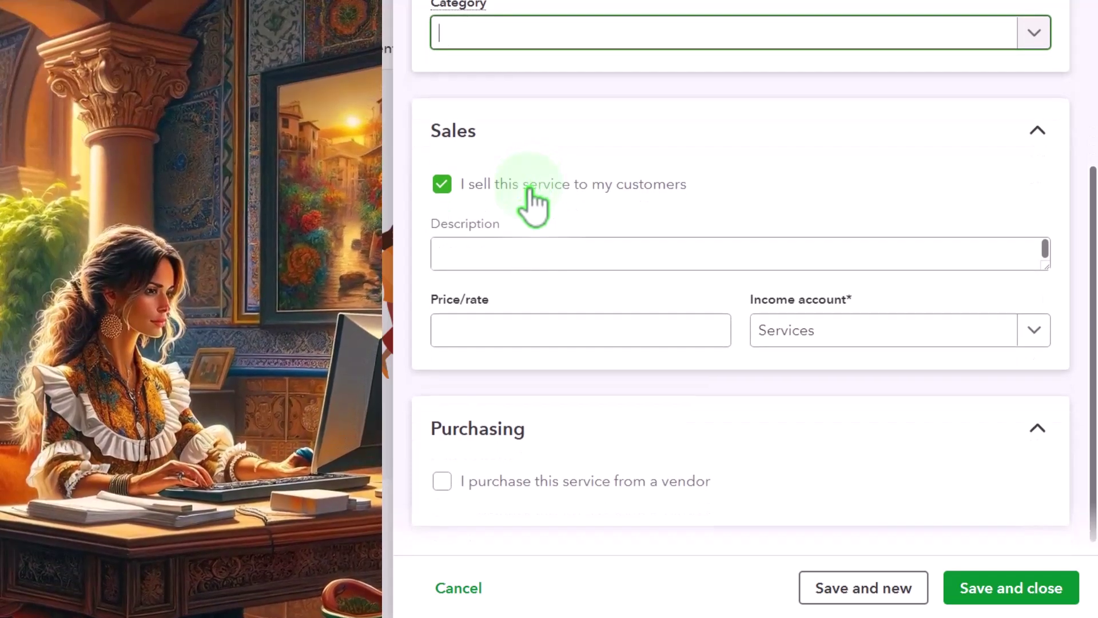
{"action": "scroll", "coordinate": [533, 194], "scroll_direction": "down", "scroll_amount": 1}
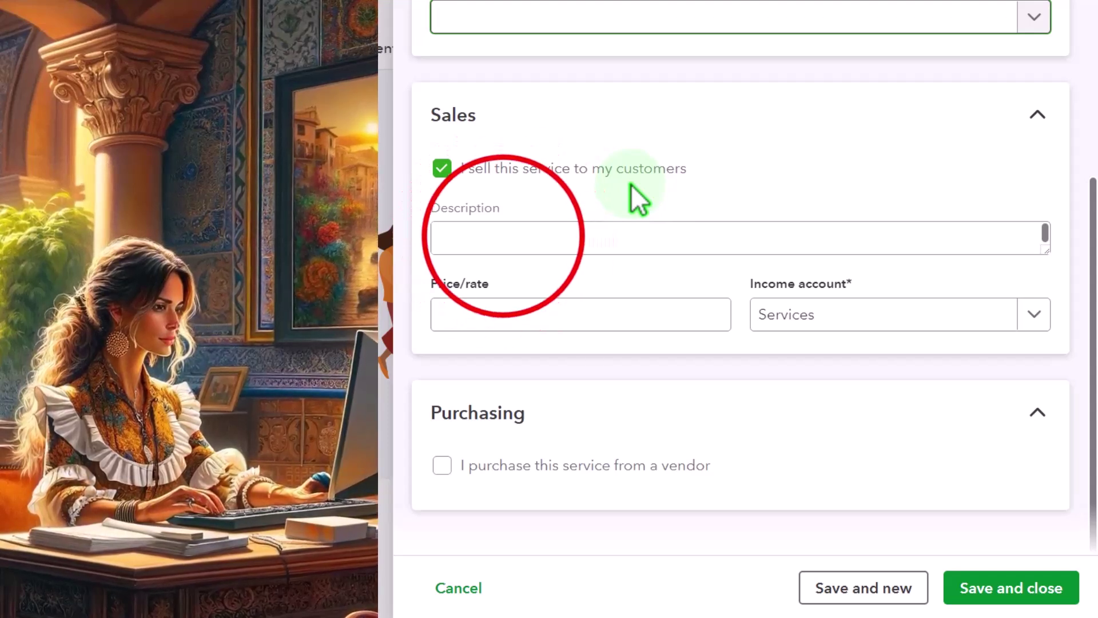
{"action": "left_click", "coordinate": [503, 237]}
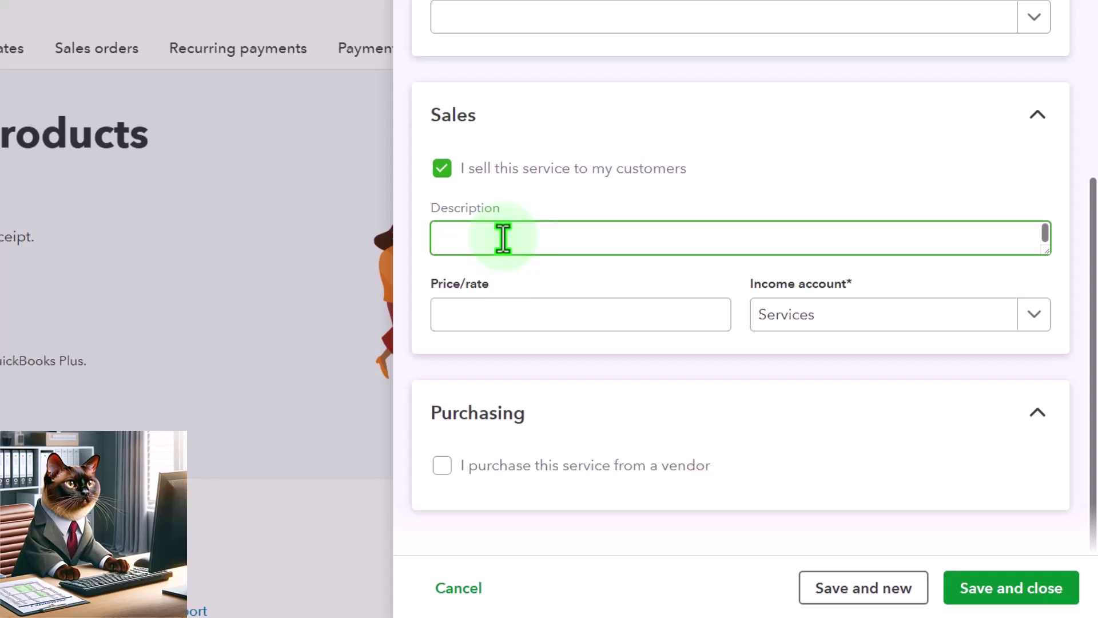
{"action": "left_click", "coordinate": [483, 311]}
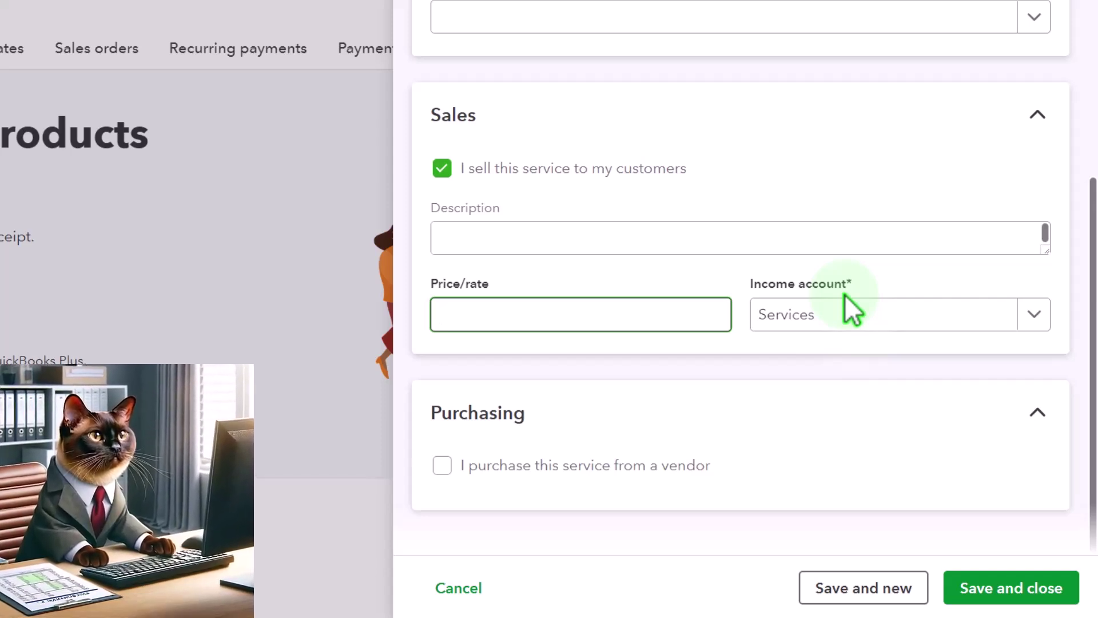
Examine the accounts offered as the new service's income account, keeping Services selected
{"action": "left_click", "coordinate": [1030, 319]}
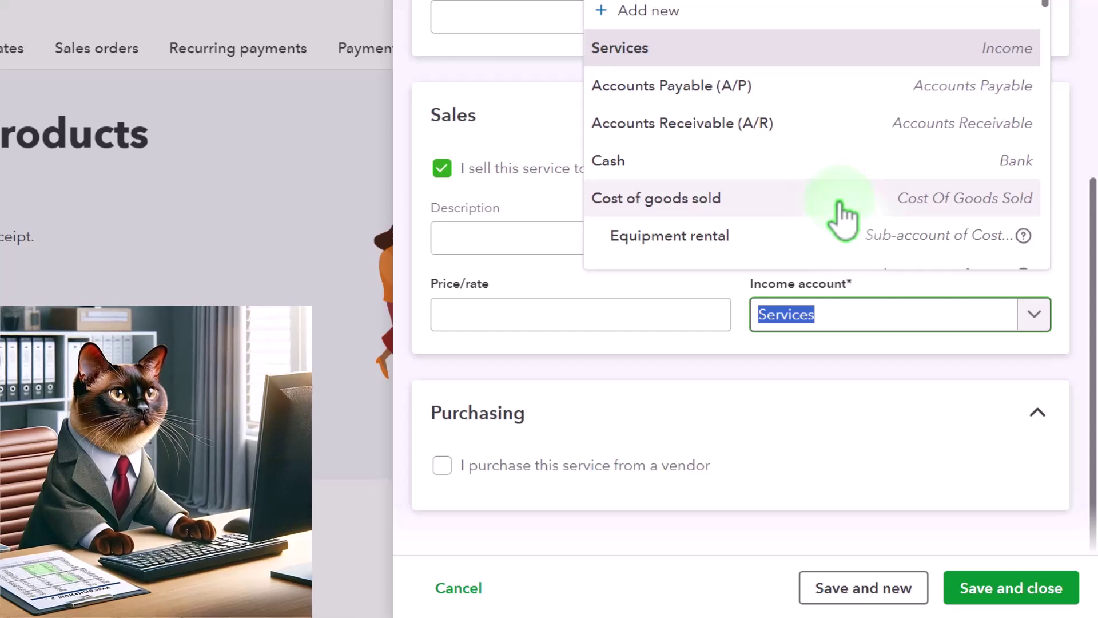
{"action": "scroll", "coordinate": [844, 216], "scroll_direction": "down", "scroll_amount": 3}
{"action": "scroll", "coordinate": [841, 216], "scroll_direction": "up", "scroll_amount": 3}
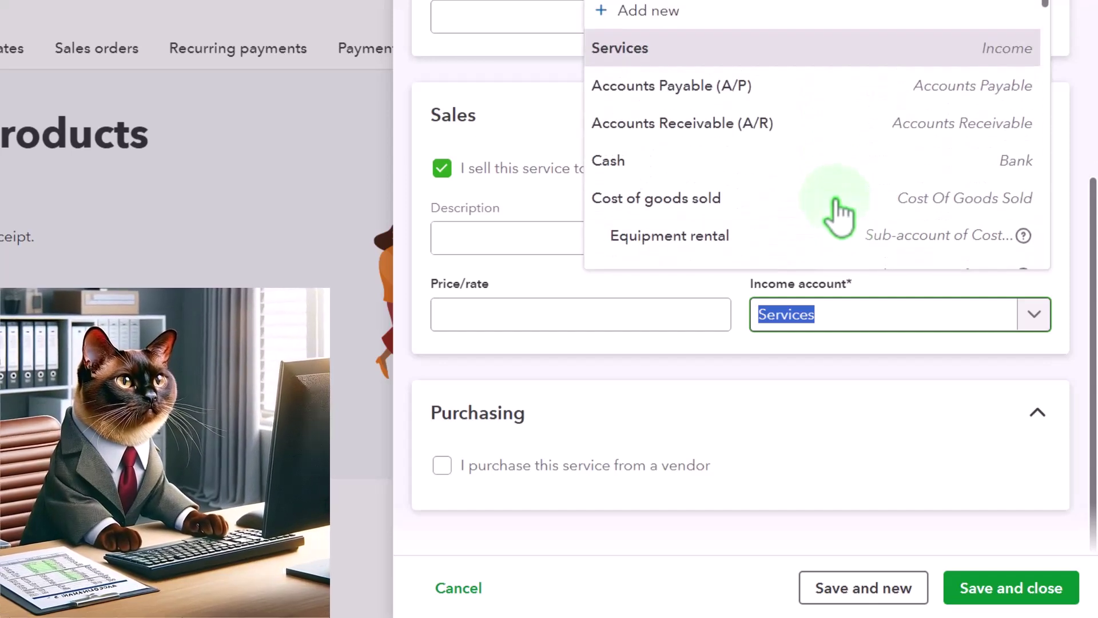
{"action": "scroll", "coordinate": [883, 112], "scroll_direction": "down", "scroll_amount": 6}
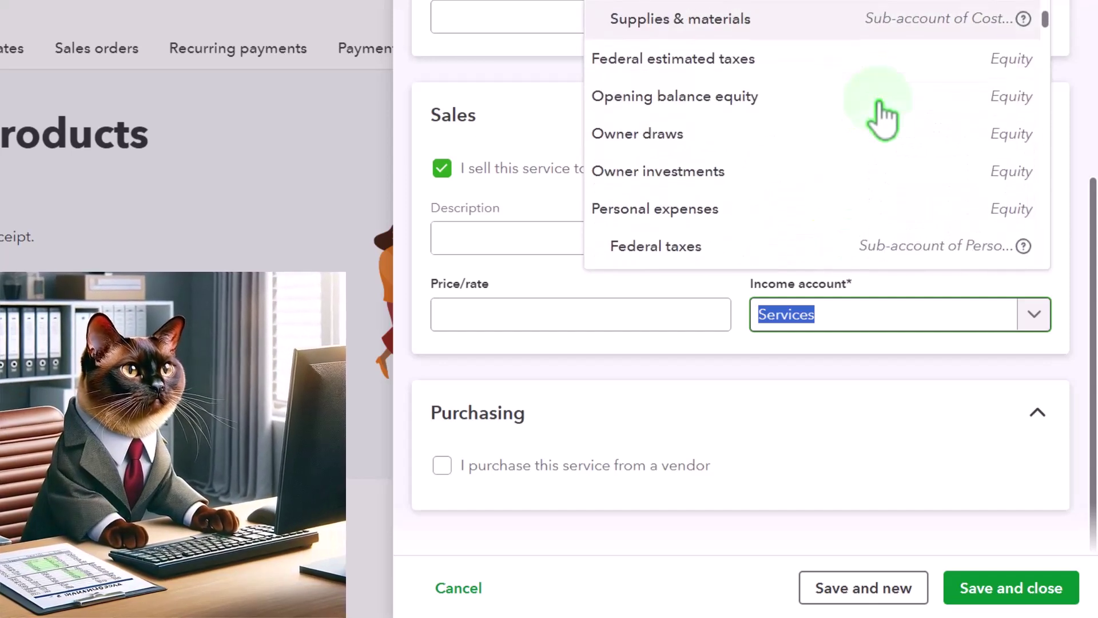
{"action": "scroll", "coordinate": [882, 111], "scroll_direction": "down", "scroll_amount": 9}
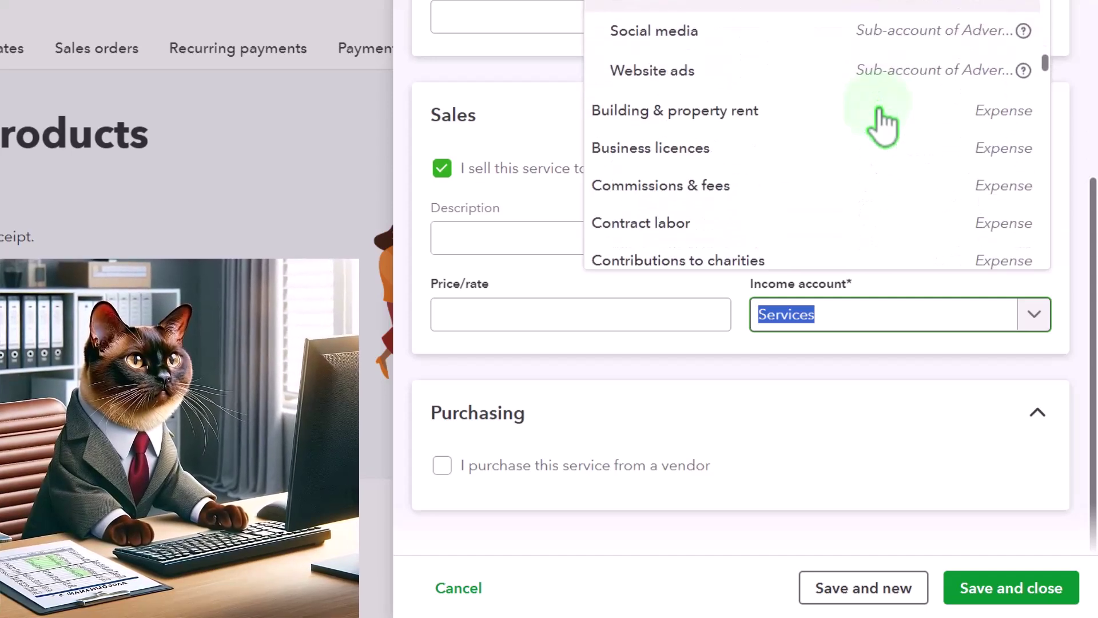
{"action": "scroll", "coordinate": [949, 207], "scroll_direction": "down", "scroll_amount": 10}
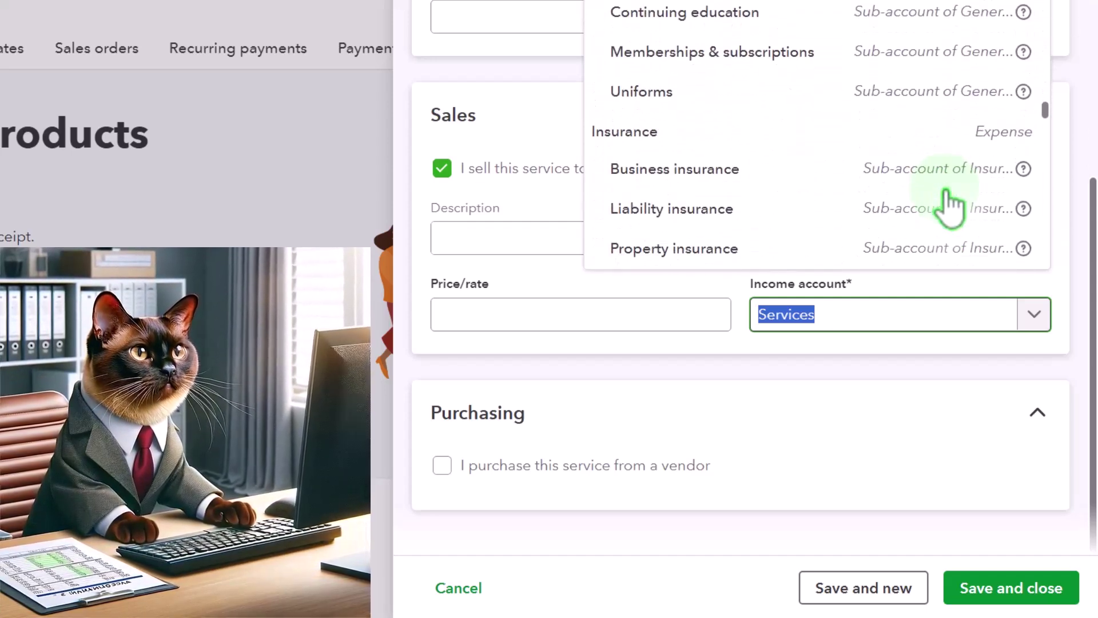
{"action": "scroll", "coordinate": [949, 207], "scroll_direction": "down", "scroll_amount": 2}
{"action": "scroll", "coordinate": [948, 200], "scroll_direction": "up", "scroll_amount": 15}
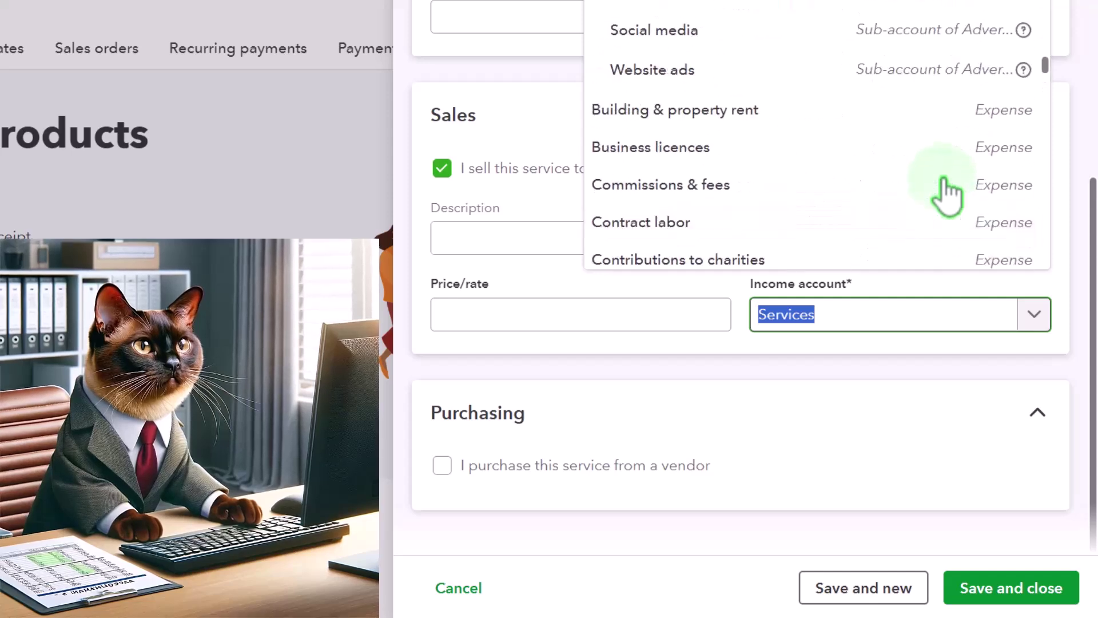
{"action": "scroll", "coordinate": [948, 189], "scroll_direction": "up", "scroll_amount": 10}
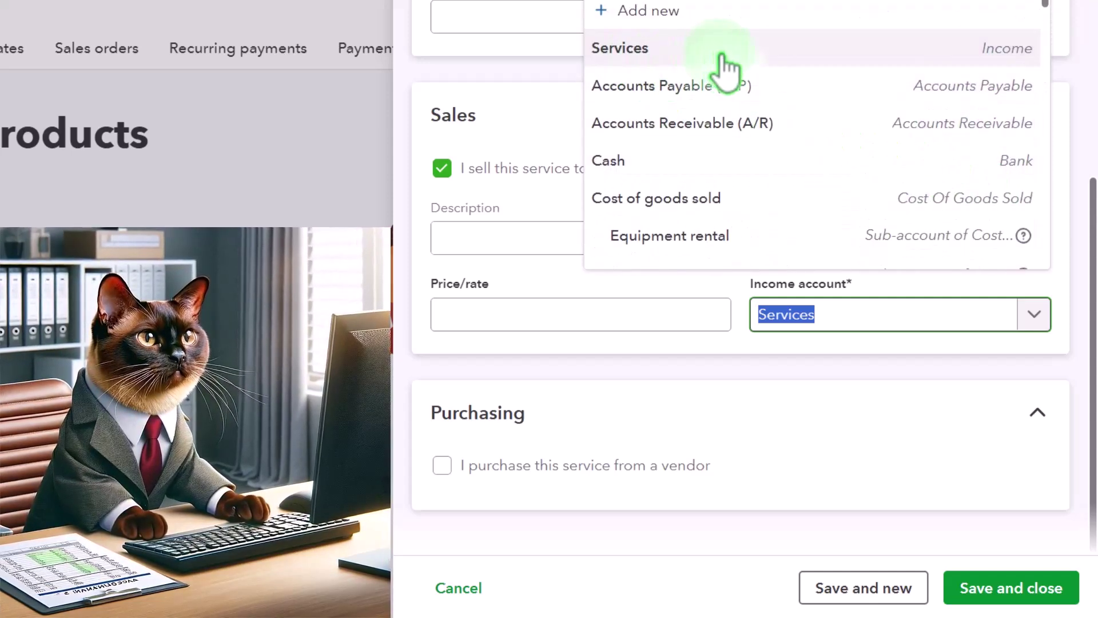
{"action": "left_click", "coordinate": [873, 315]}
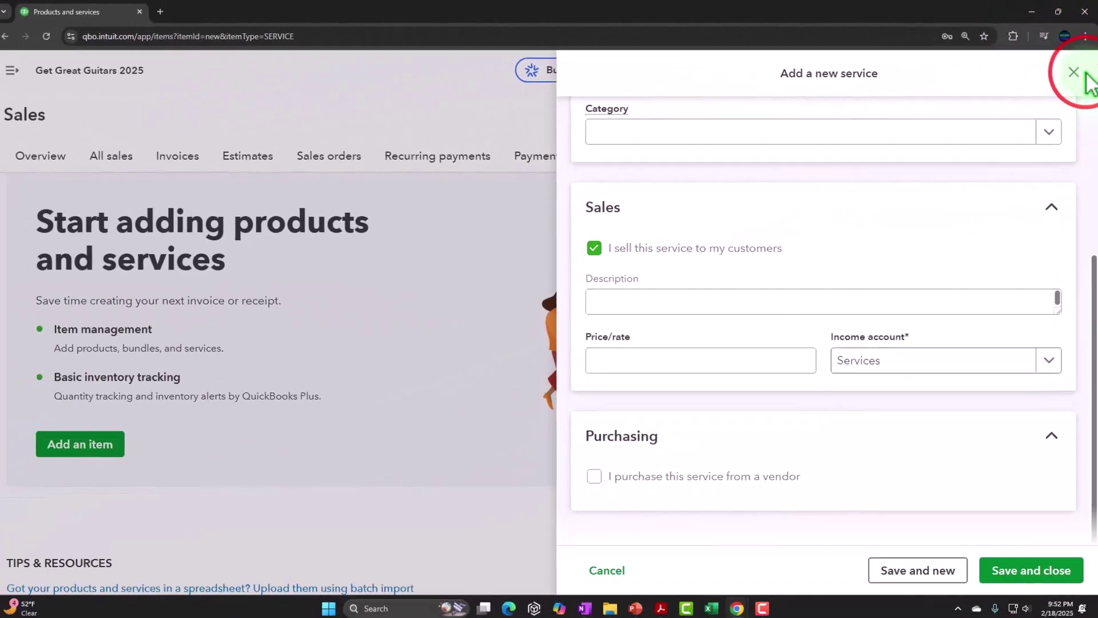
Close the new service form without saving and go to the Import data page
{"action": "left_click", "coordinate": [1062, 105]}
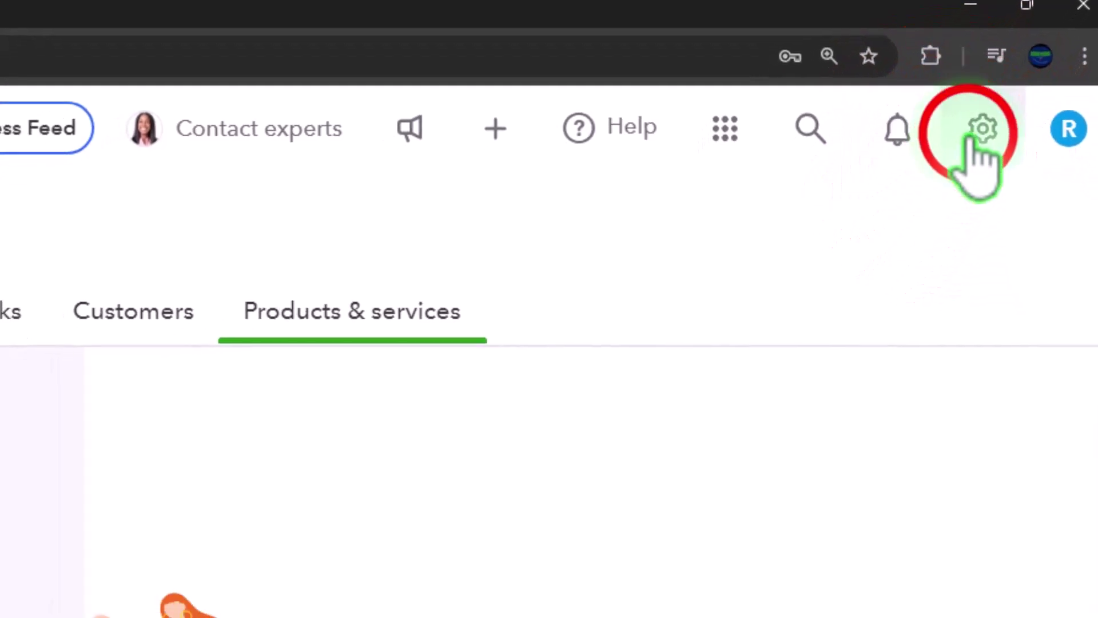
{"action": "left_click", "coordinate": [965, 154]}
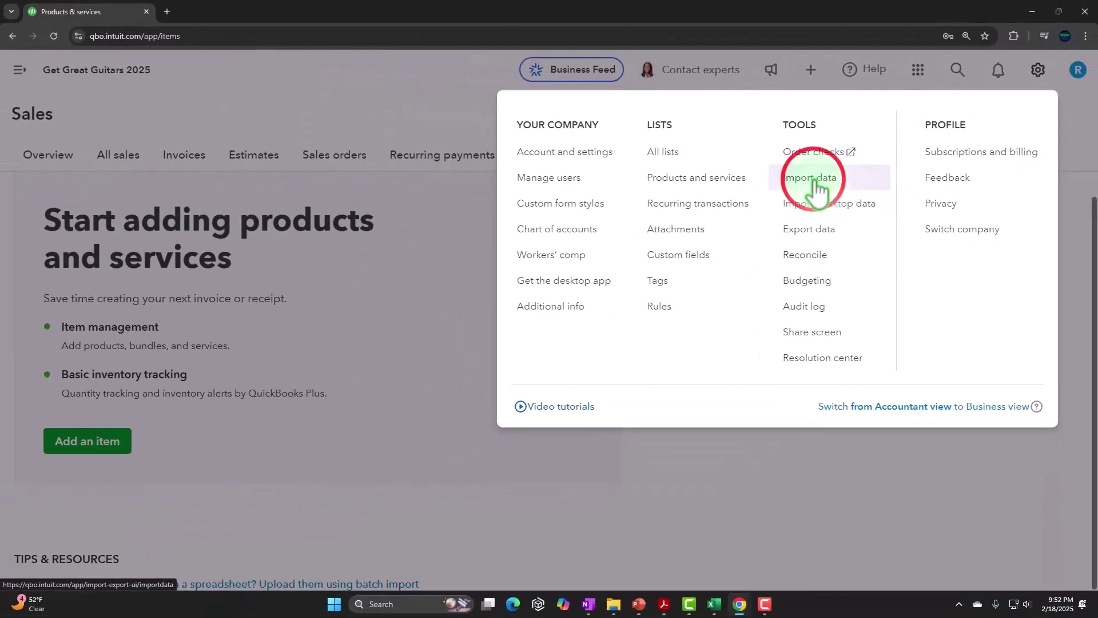
{"action": "left_click", "coordinate": [615, 252]}
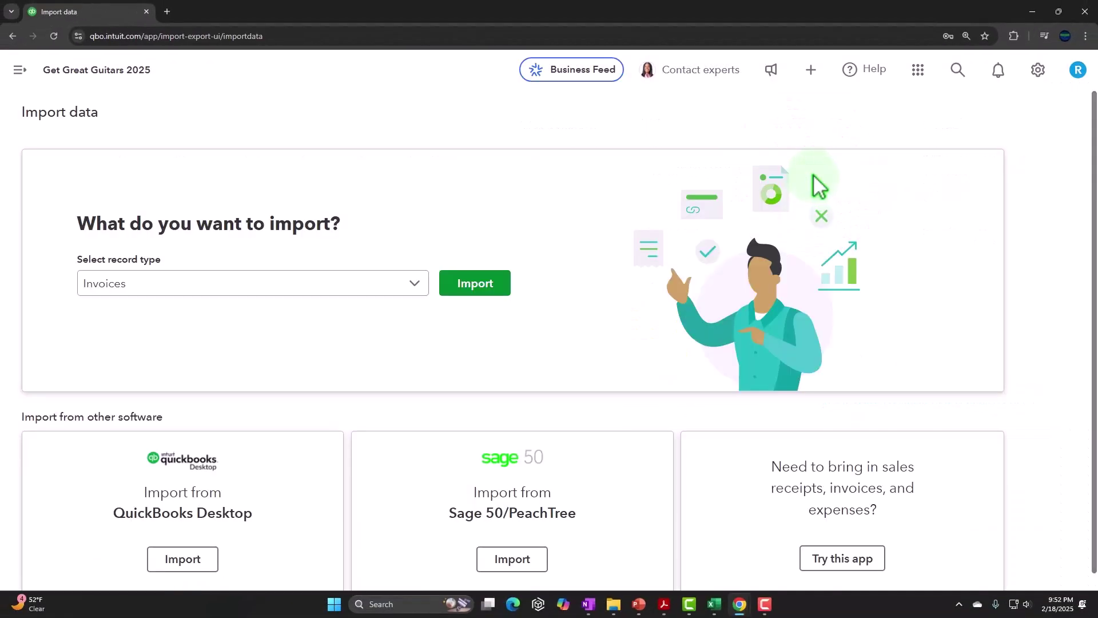
Start a batch import with Products and Services as the record type
{"action": "left_click", "coordinate": [380, 277]}
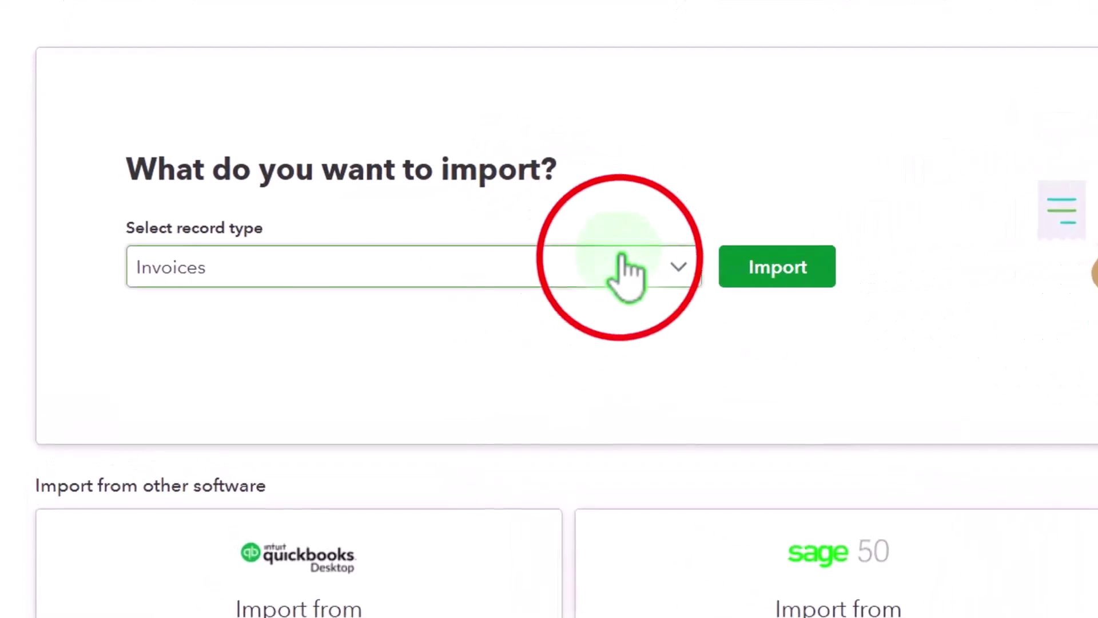
{"action": "left_click", "coordinate": [627, 271]}
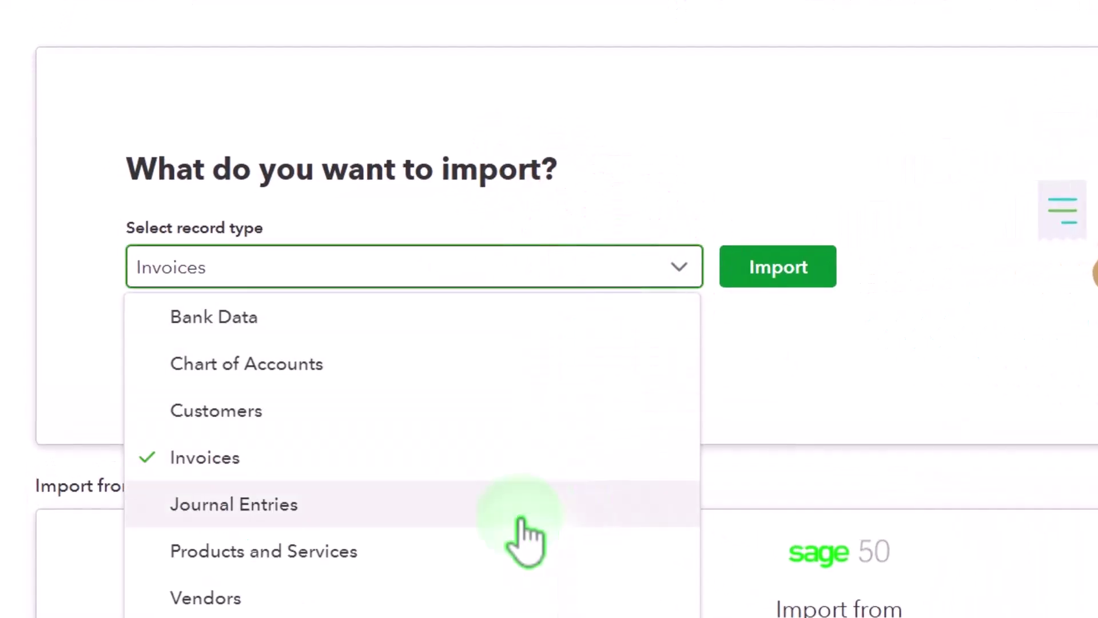
{"action": "left_click", "coordinate": [307, 553]}
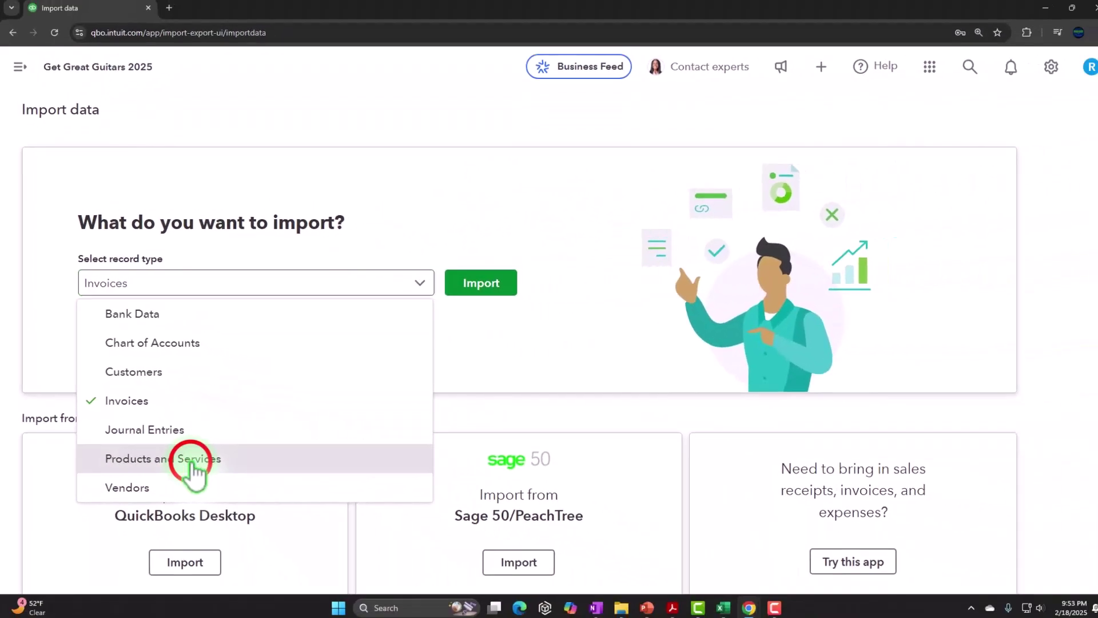
{"action": "left_click", "coordinate": [474, 284]}
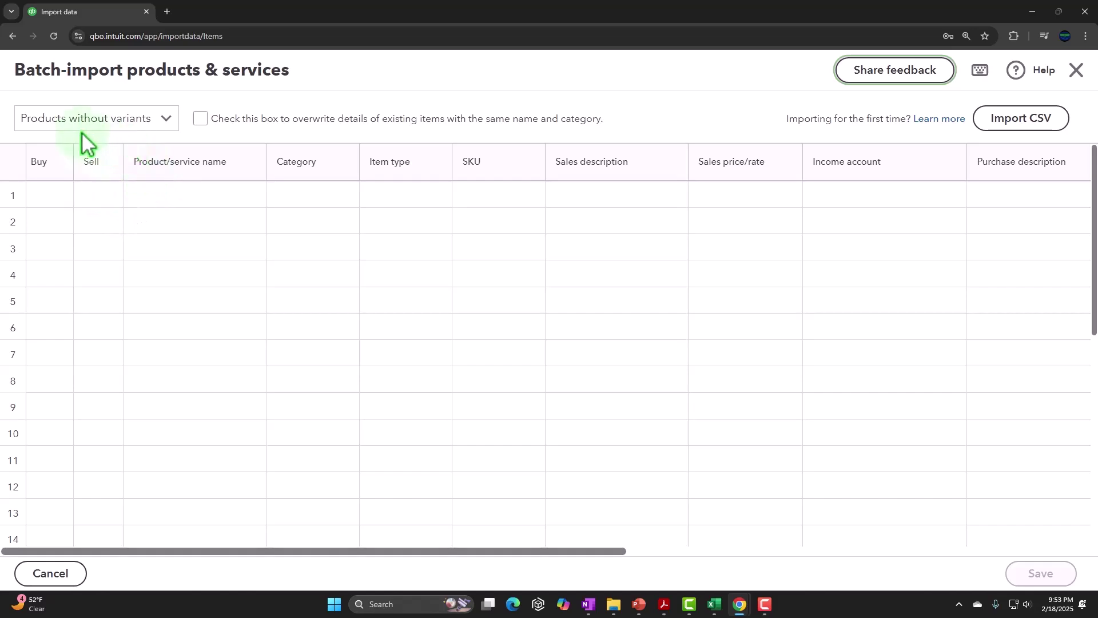
Look at the product variant choices and the CSV upload options of the batch import, keeping Products without variants
{"action": "left_click", "coordinate": [167, 120]}
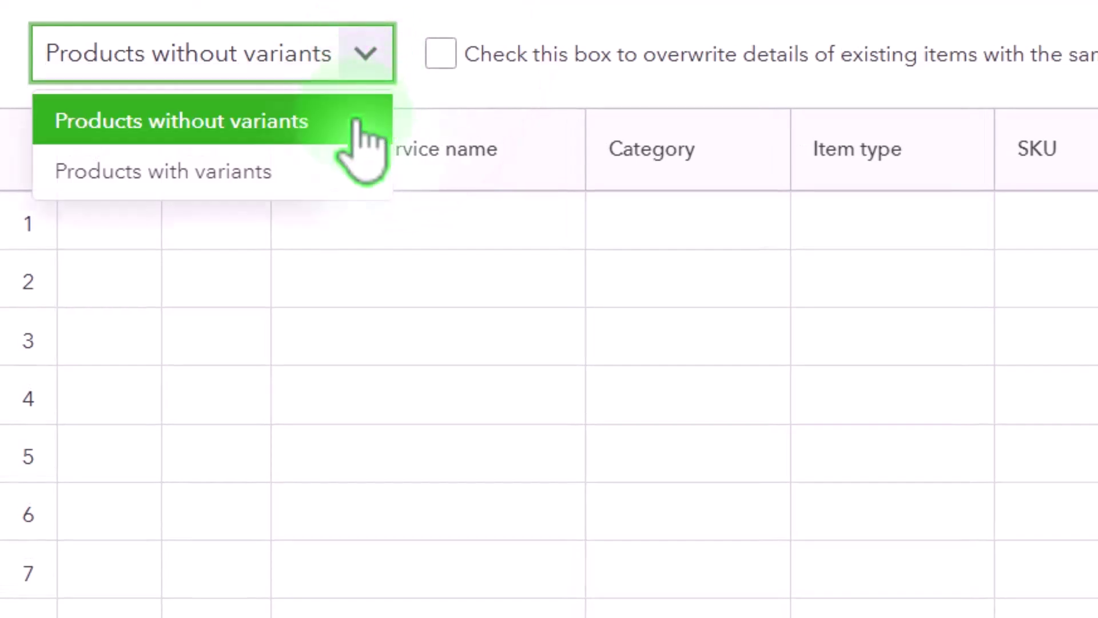
{"action": "left_click", "coordinate": [364, 74]}
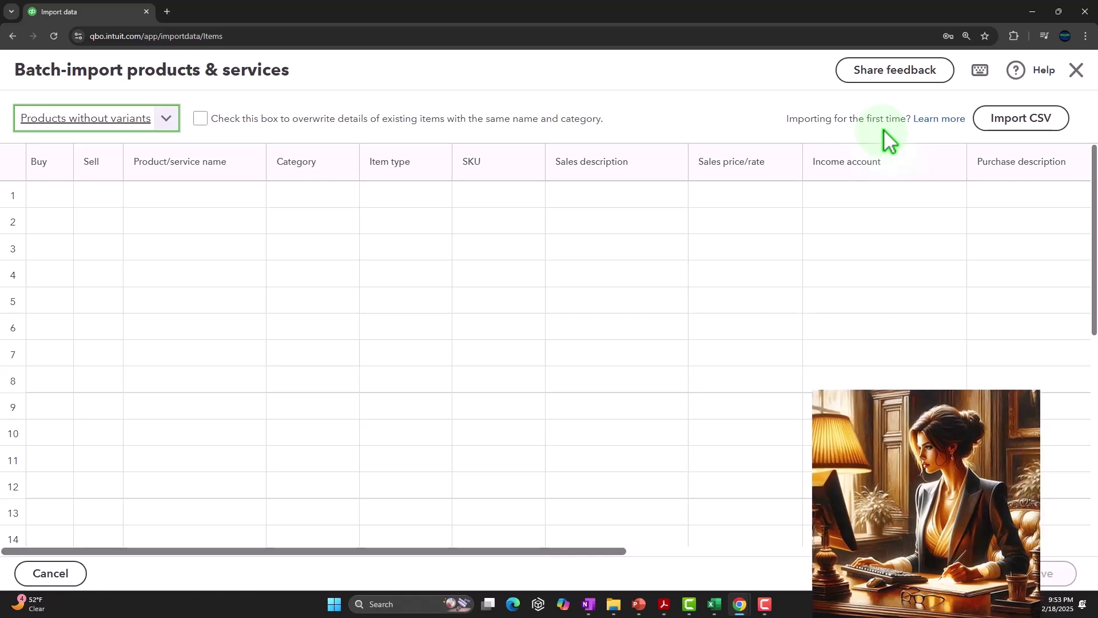
{"action": "left_click", "coordinate": [1024, 125]}
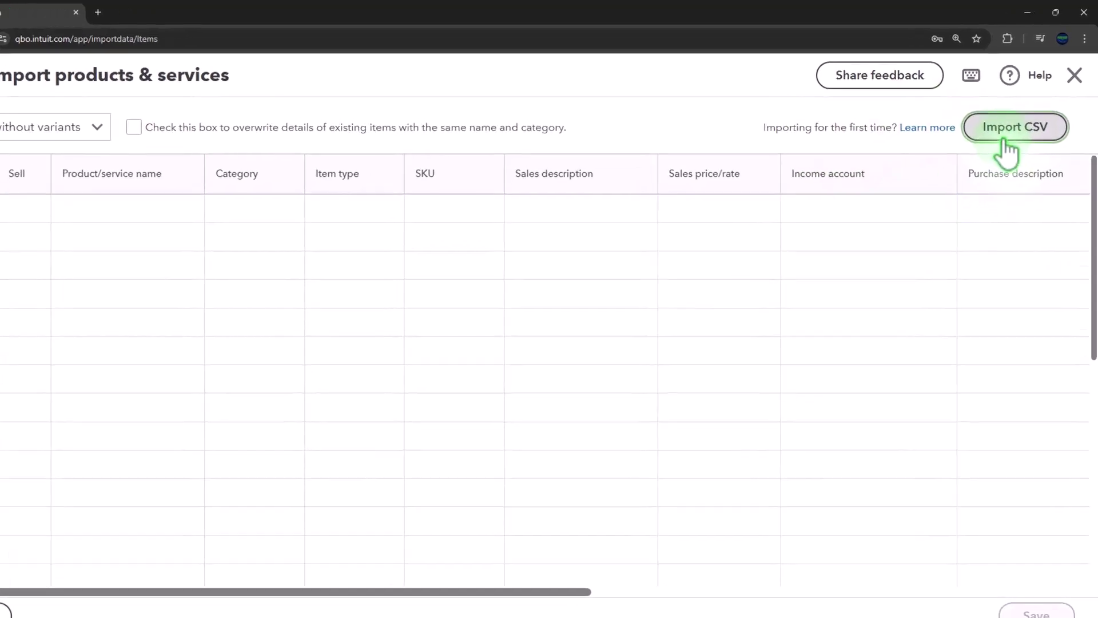
{"action": "left_click", "coordinate": [1008, 131]}
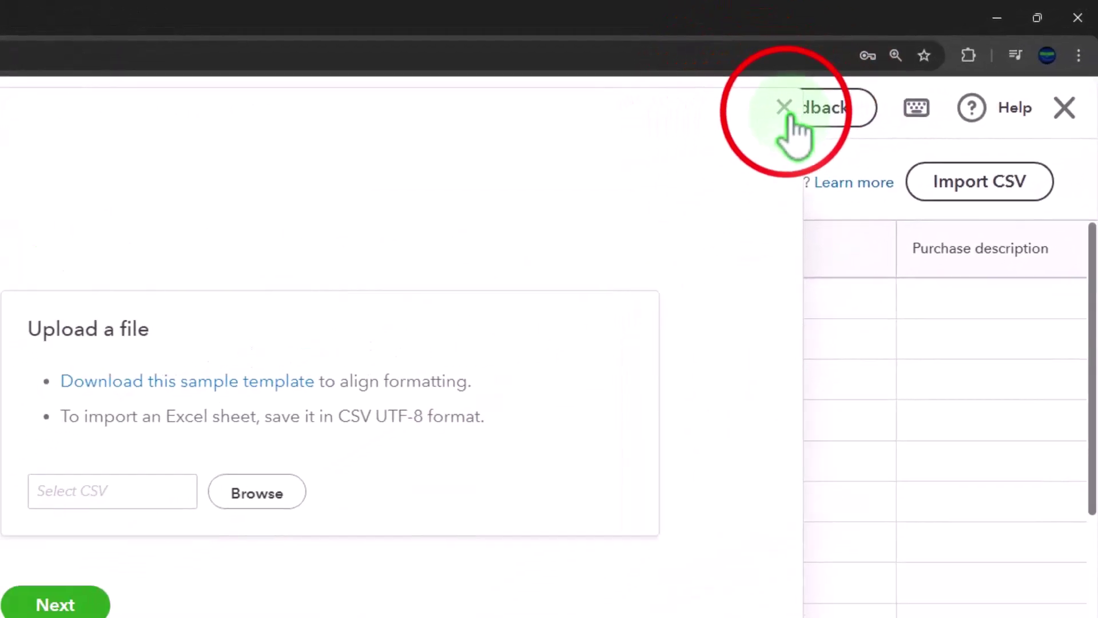
{"action": "left_click", "coordinate": [785, 107]}
Look at the first rows of the Product/service name column in the blank batch-import grid
{"action": "left_click", "coordinate": [166, 223]}
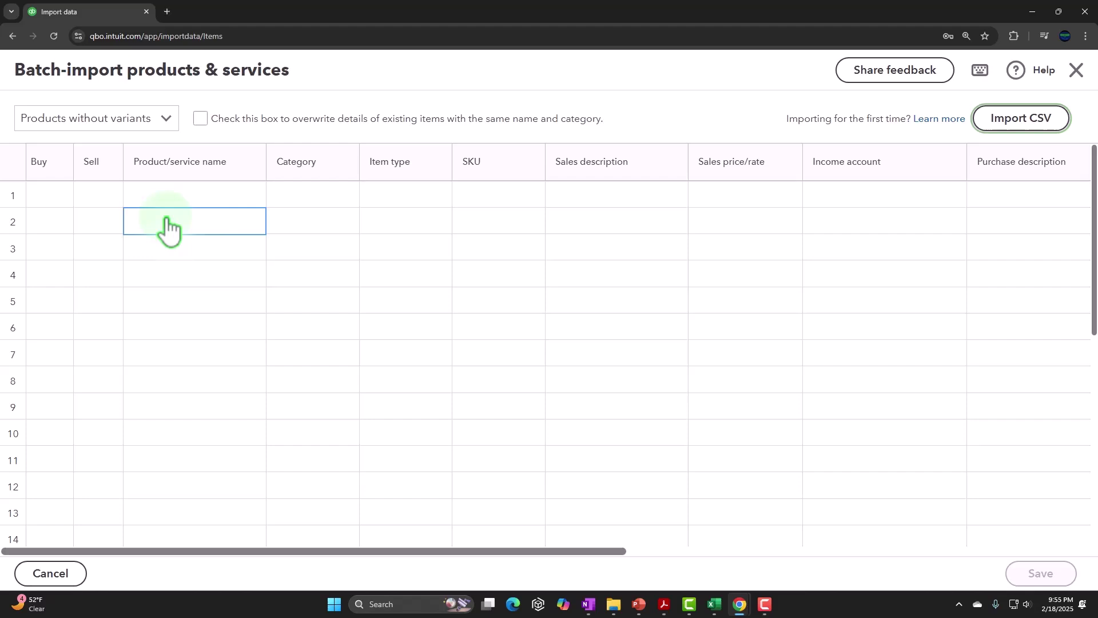
{"action": "left_click", "coordinate": [167, 204]}
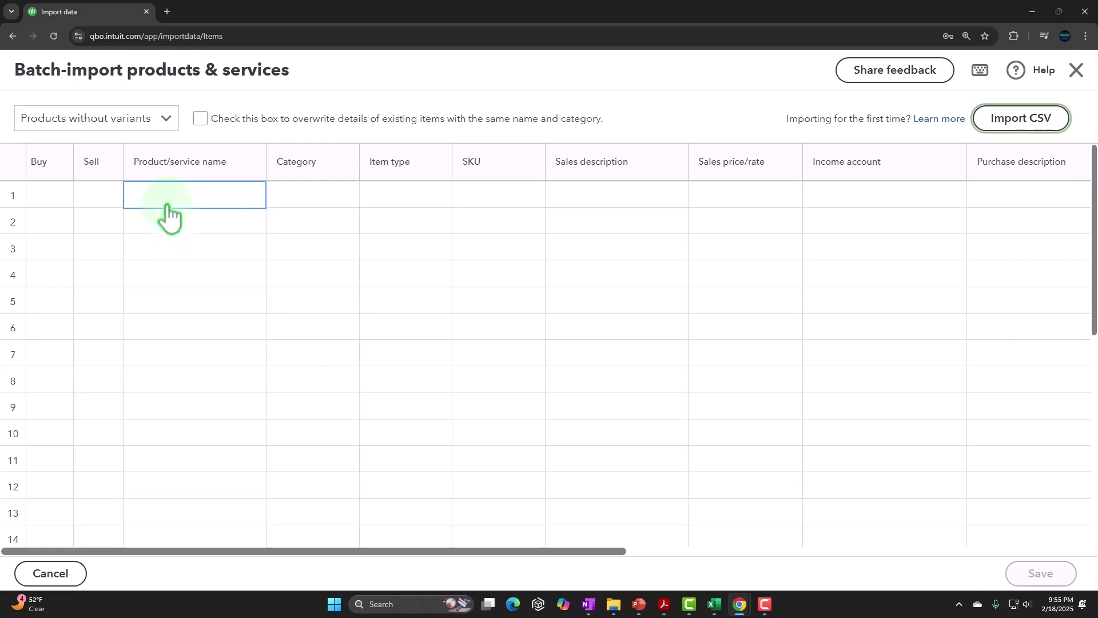
{"action": "left_click", "coordinate": [164, 224]}
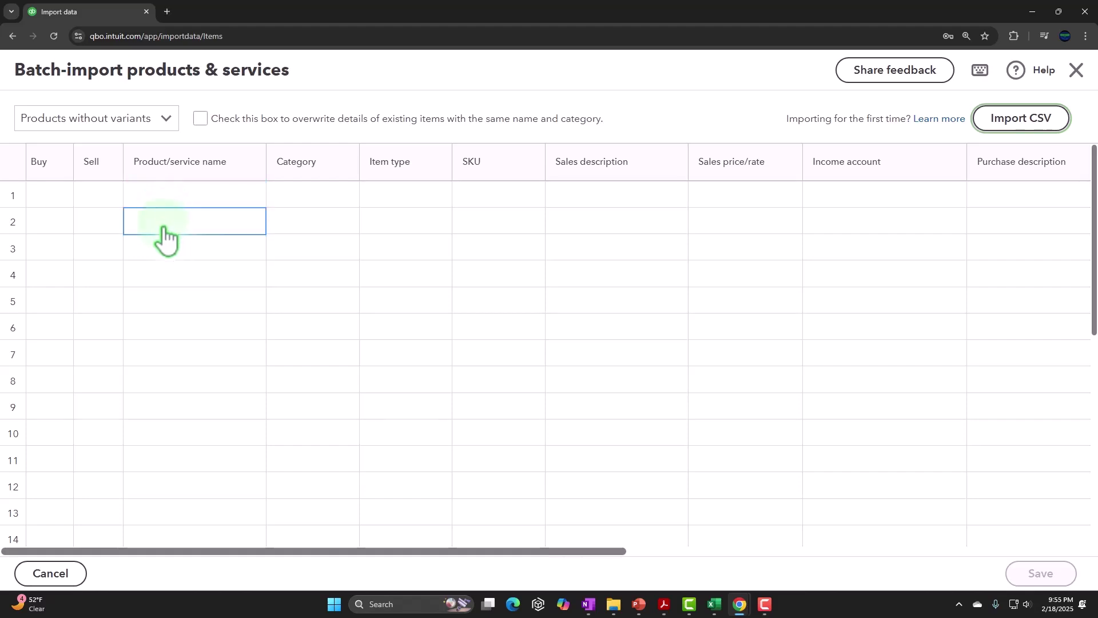
{"action": "left_click", "coordinate": [166, 280]}
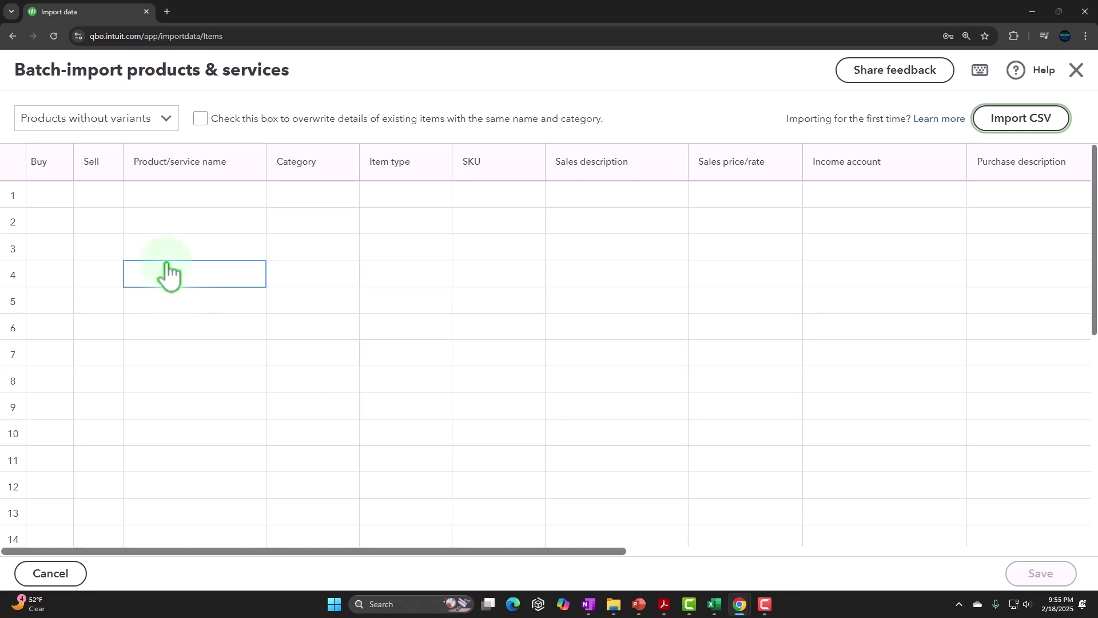
Switch to Excel and review the service items listed in the Service Items Worksheet
{"action": "left_click", "coordinate": [716, 606]}
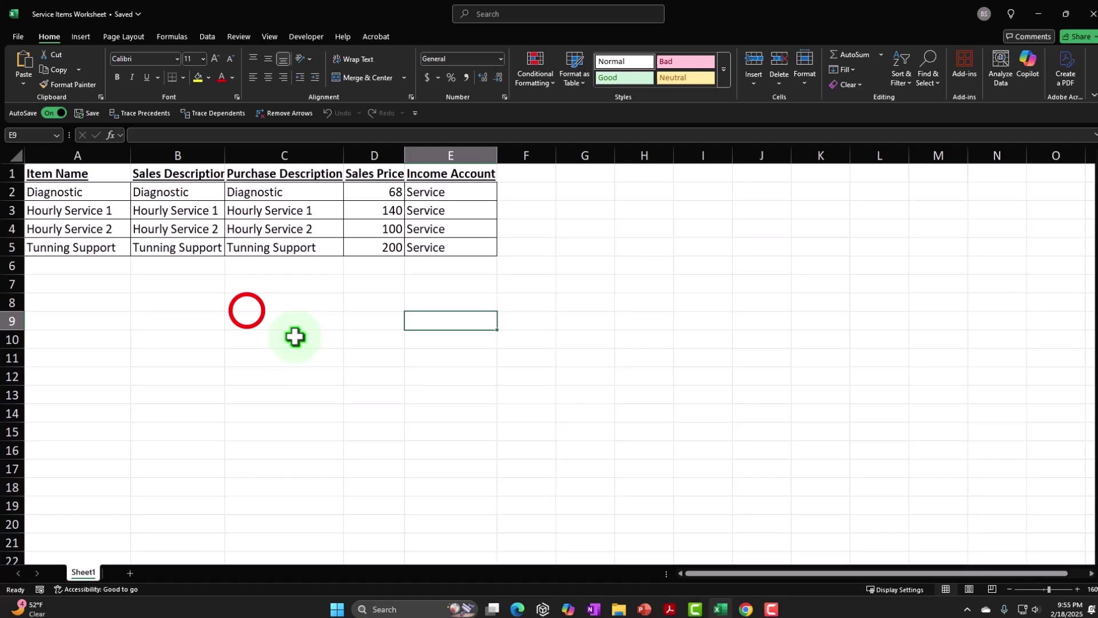
{"action": "left_click", "coordinate": [247, 309]}
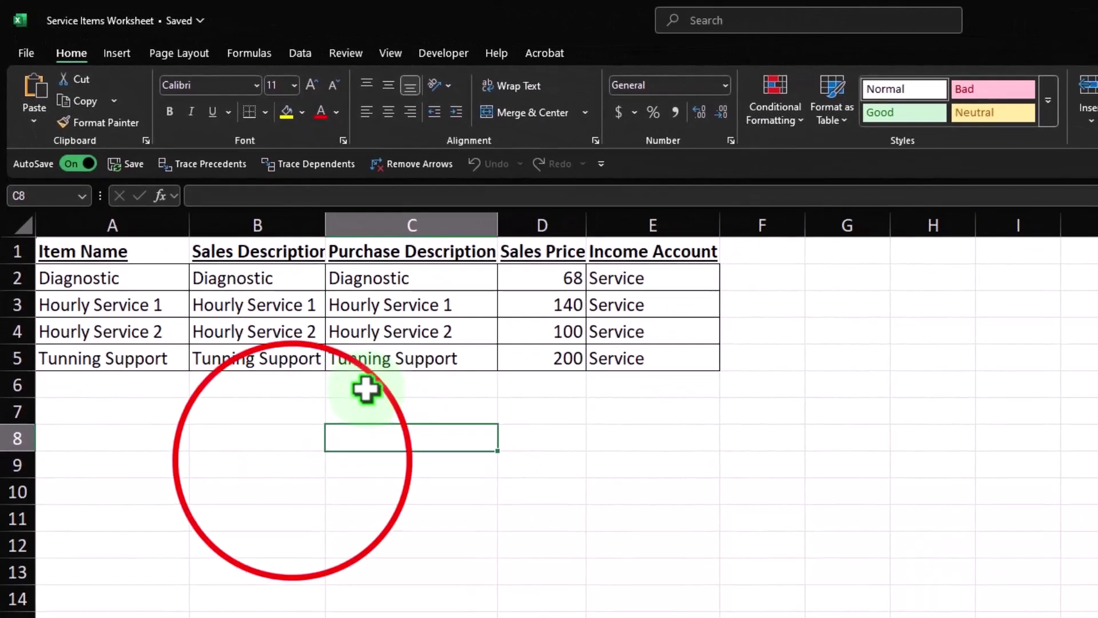
{"action": "left_click", "coordinate": [291, 460]}
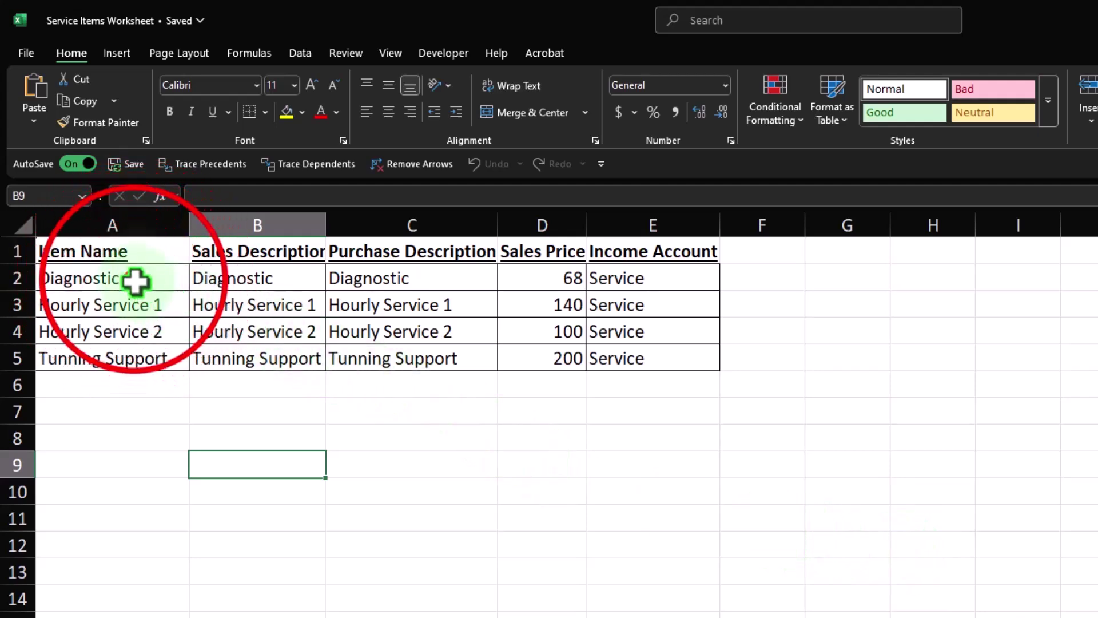
Copy the four item names from the Service Items Worksheet into the Product/service name column of the batch-import grid
{"action": "left_click_drag", "start_coordinate": [136, 280], "coordinate": [132, 358]}
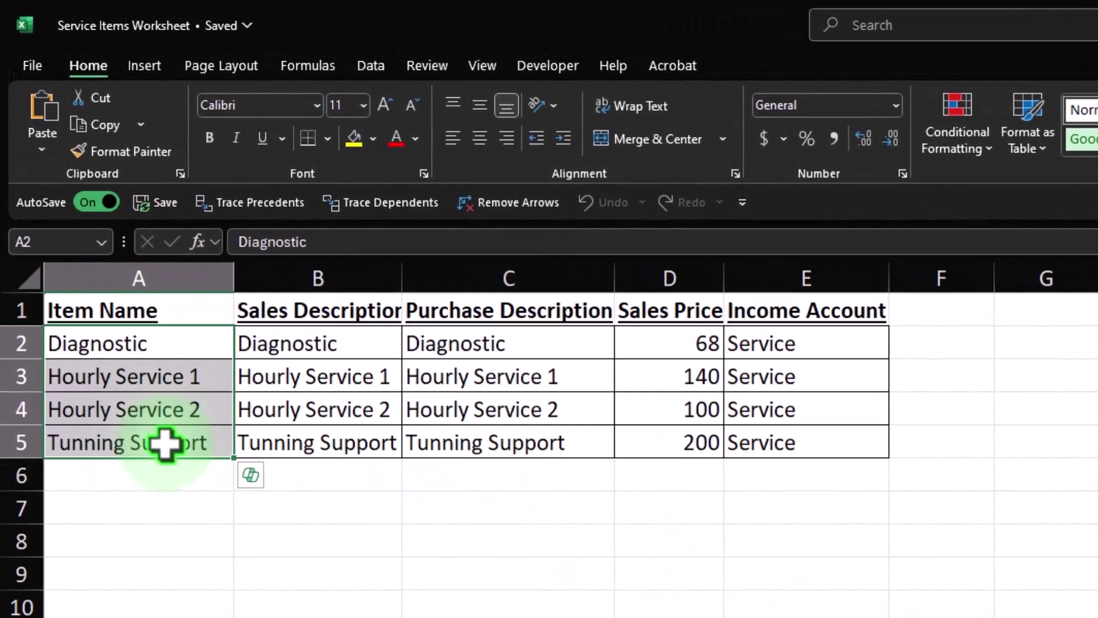
{"action": "key", "text": "ctrl+c"}
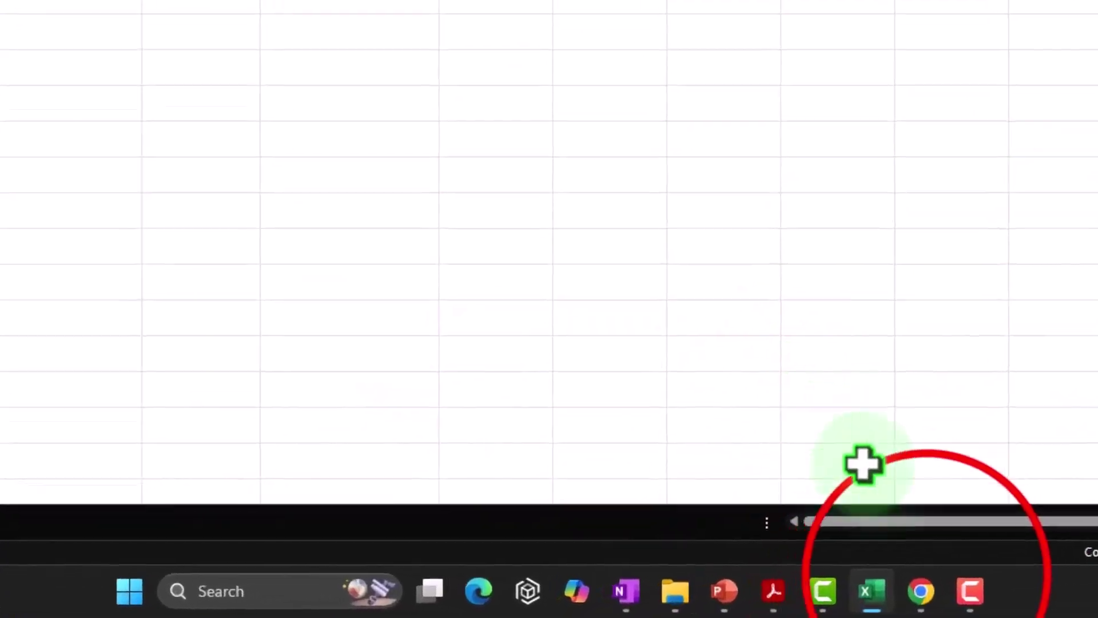
{"action": "mouse_move", "coordinate": [930, 592]}
{"action": "left_click", "coordinate": [962, 489]}
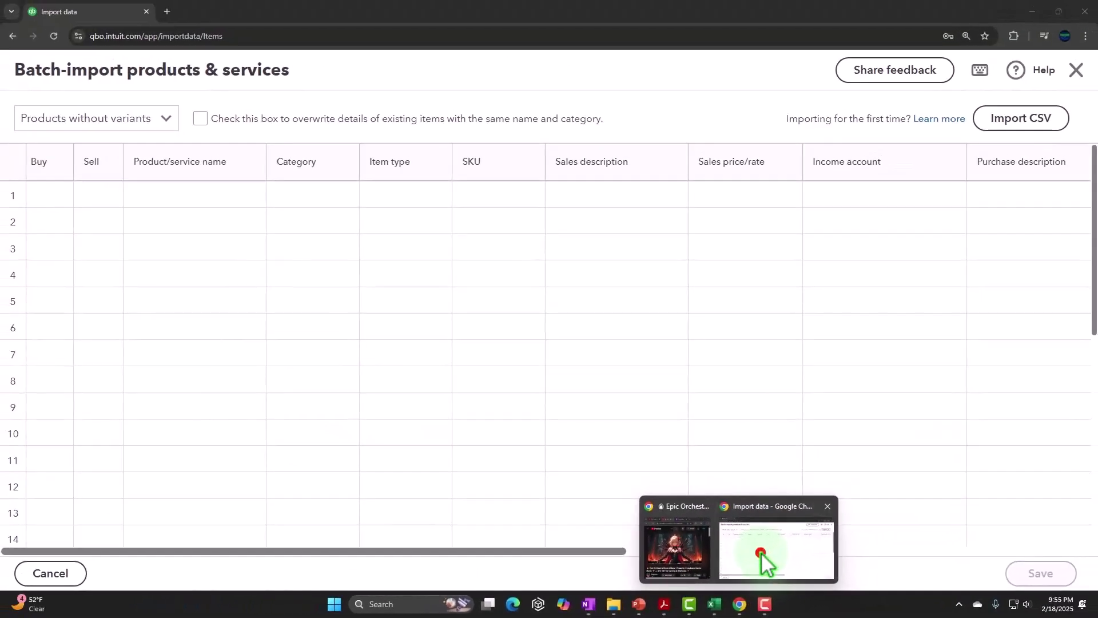
{"action": "left_click", "coordinate": [197, 194]}
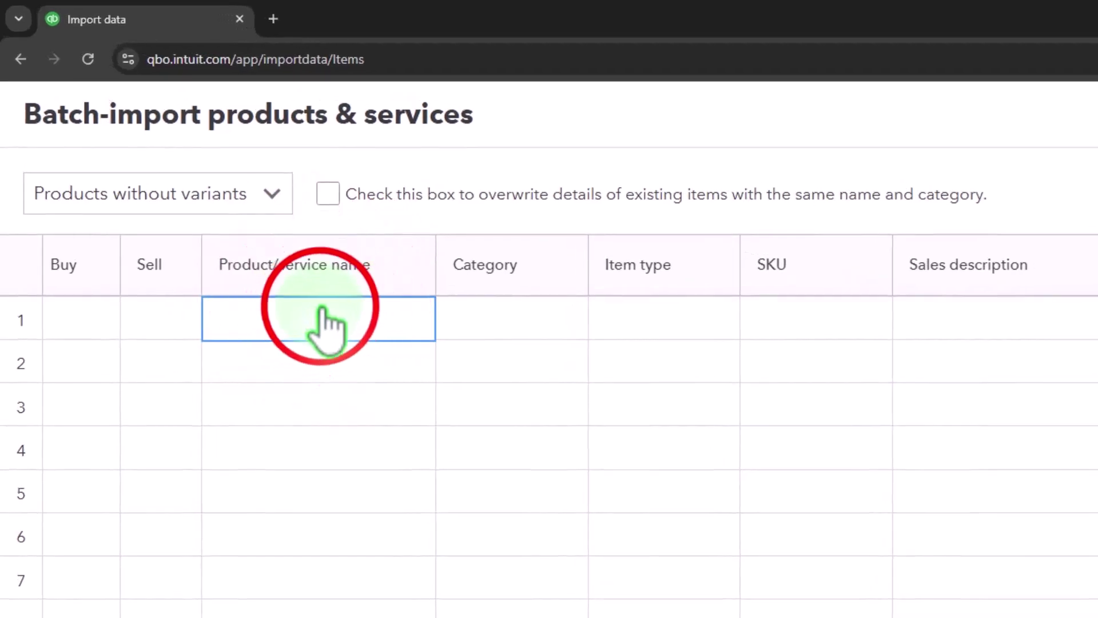
{"action": "left_click", "coordinate": [377, 518]}
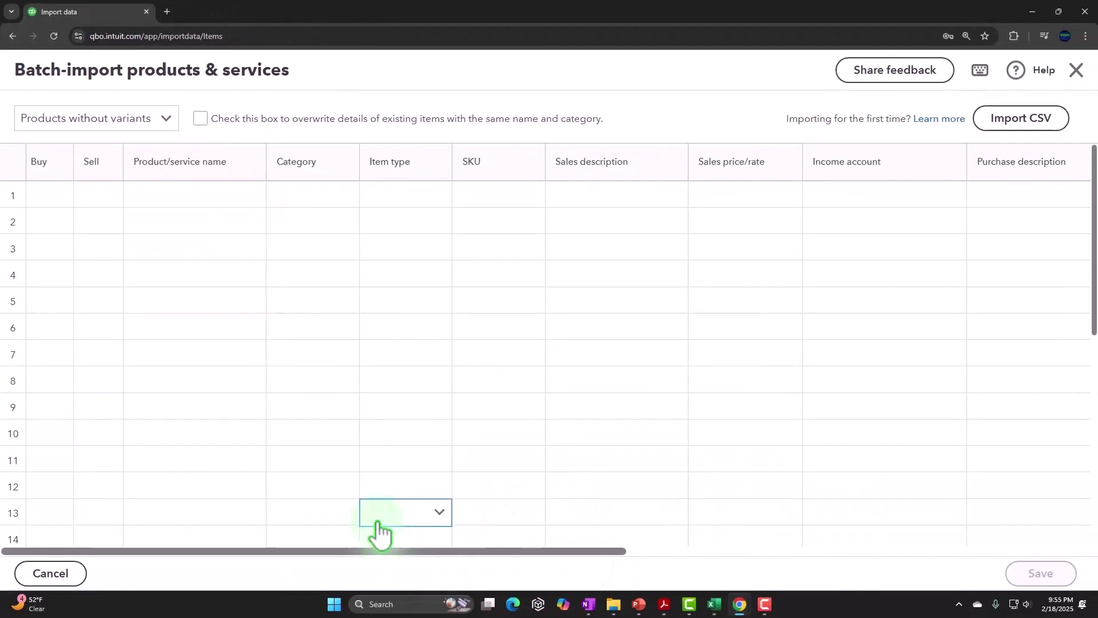
{"action": "left_click", "coordinate": [103, 272]}
{"action": "left_click", "coordinate": [153, 194]}
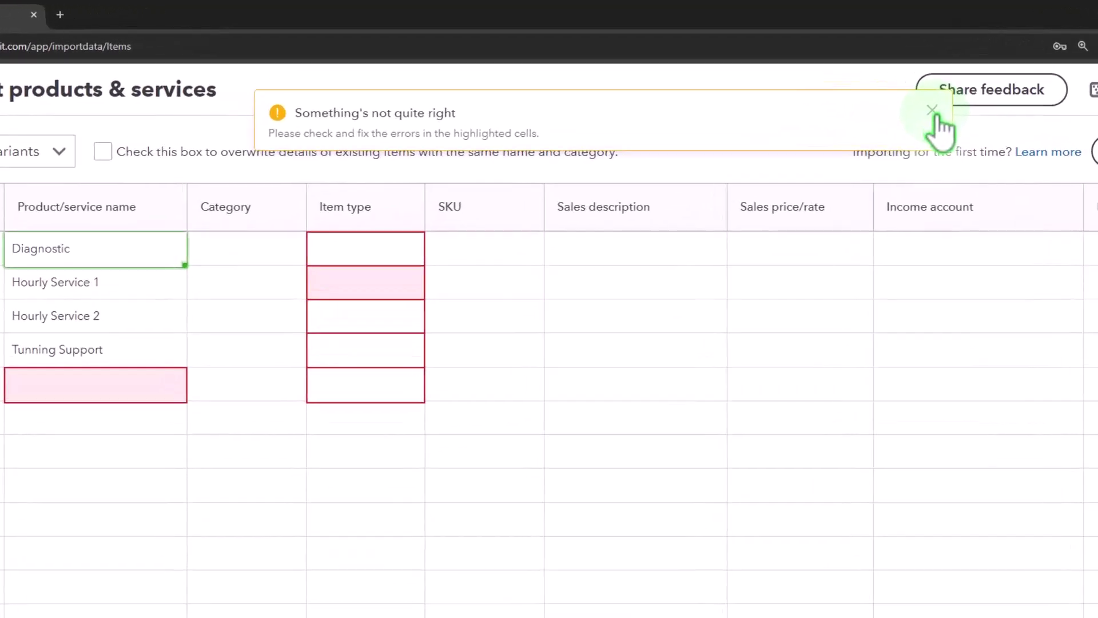
{"action": "left_click", "coordinate": [923, 107]}
Review the whole service item table in the Excel worksheet against the batch-import grid
{"action": "left_click", "coordinate": [744, 600]}
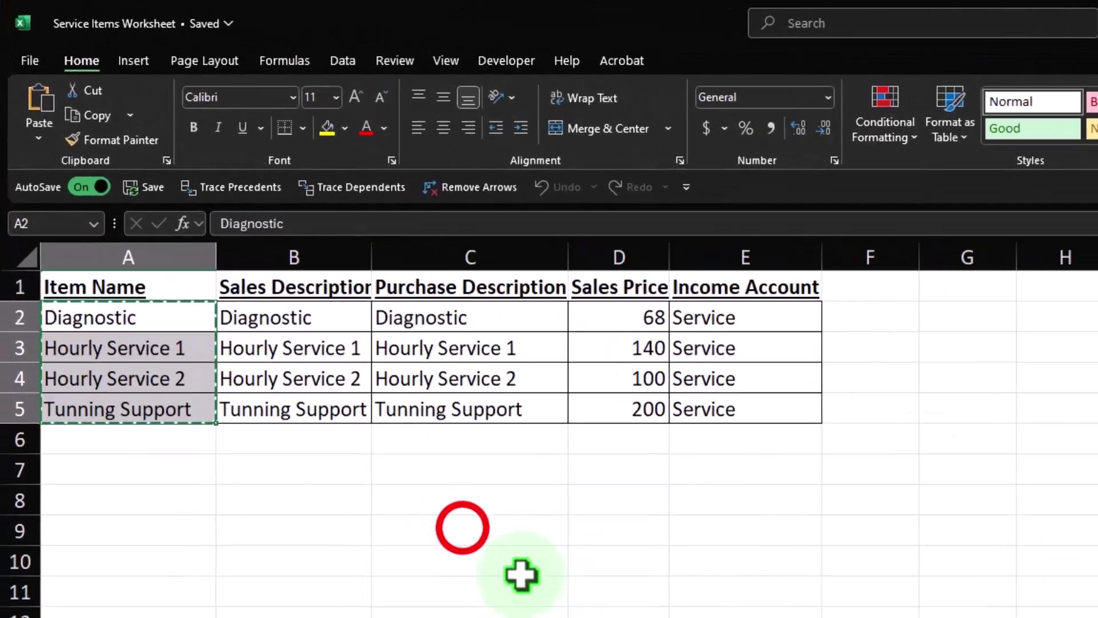
{"action": "left_click", "coordinate": [464, 530]}
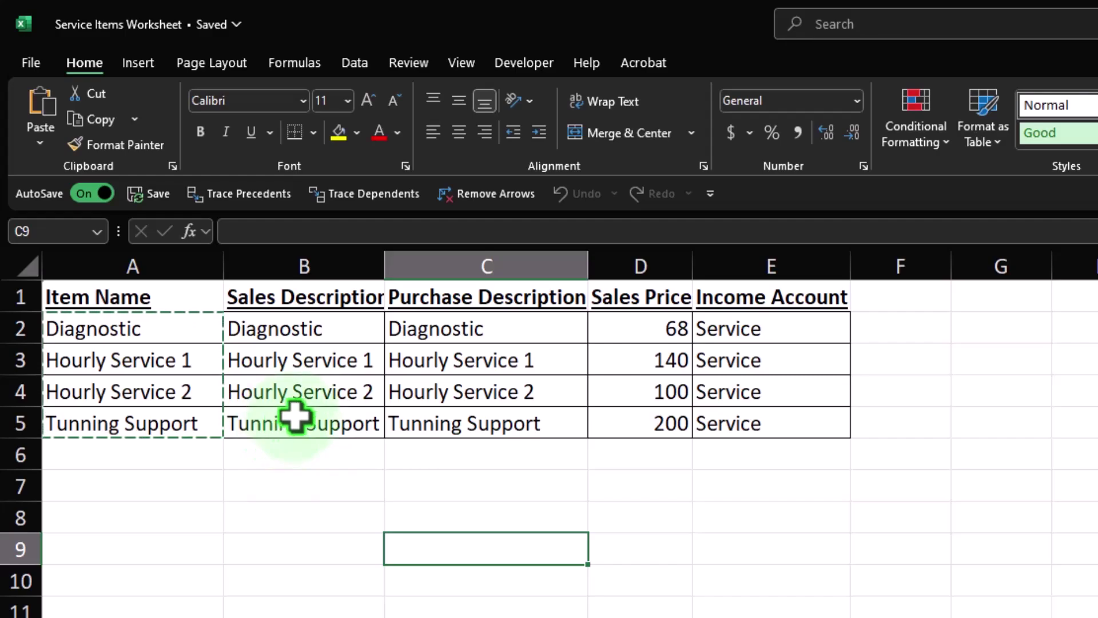
{"action": "left_click_drag", "start_coordinate": [208, 309], "coordinate": [772, 423]}
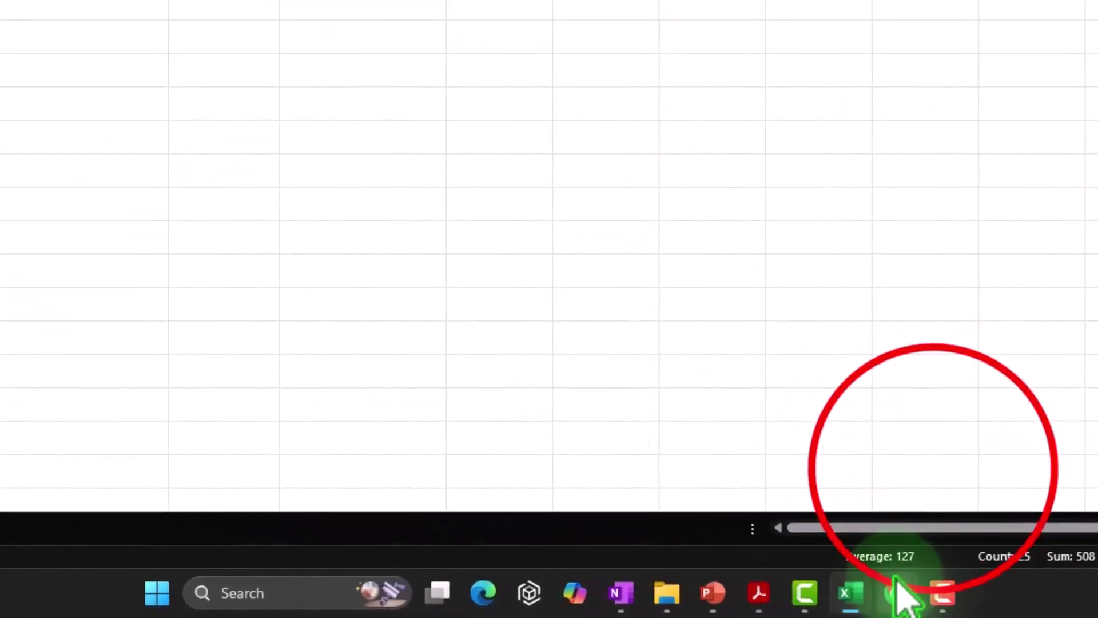
{"action": "left_click", "coordinate": [740, 604]}
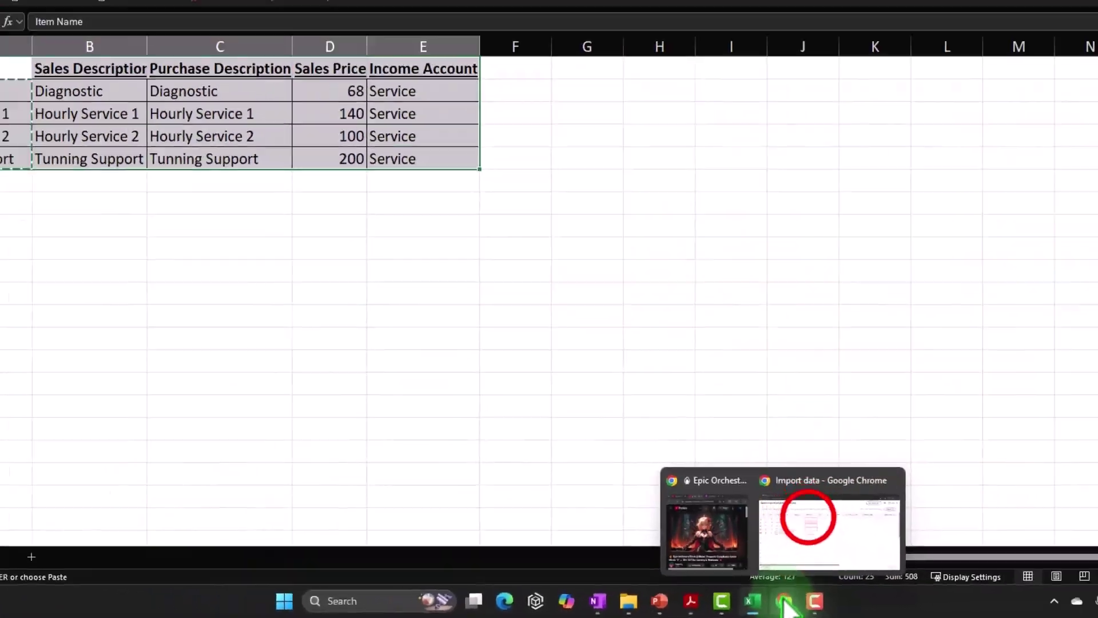
{"action": "left_click", "coordinate": [760, 538]}
{"action": "left_click", "coordinate": [224, 159]}
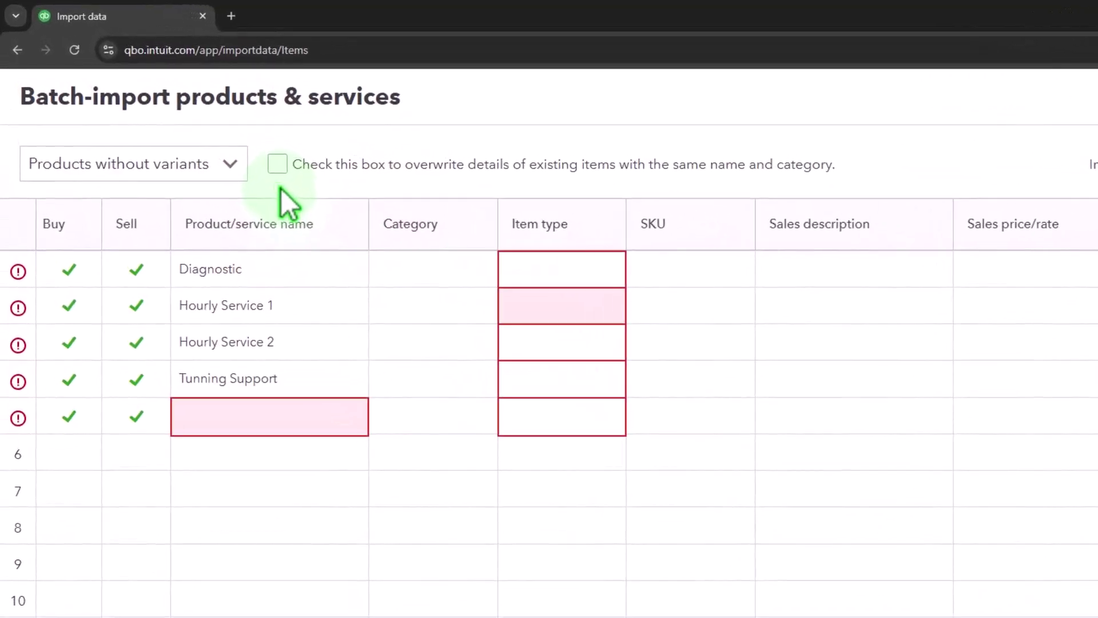
Clear Diagnostic from the first row of the Product/service name column
{"action": "left_click", "coordinate": [260, 272]}
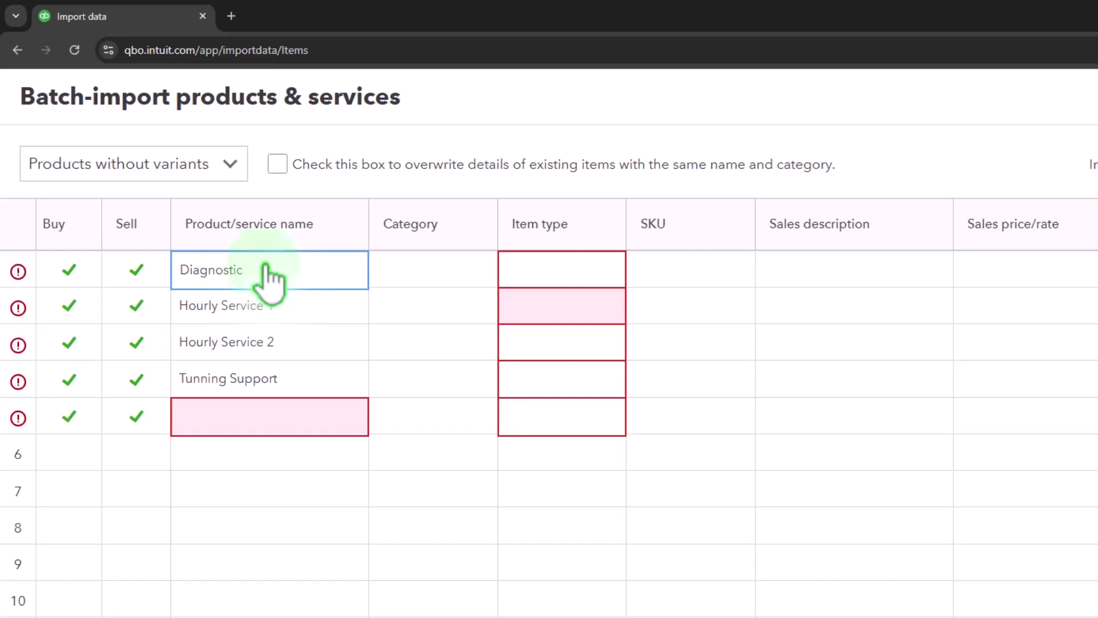
{"action": "left_click", "coordinate": [420, 372]}
{"action": "left_click", "coordinate": [495, 353]}
{"action": "left_click", "coordinate": [286, 301]}
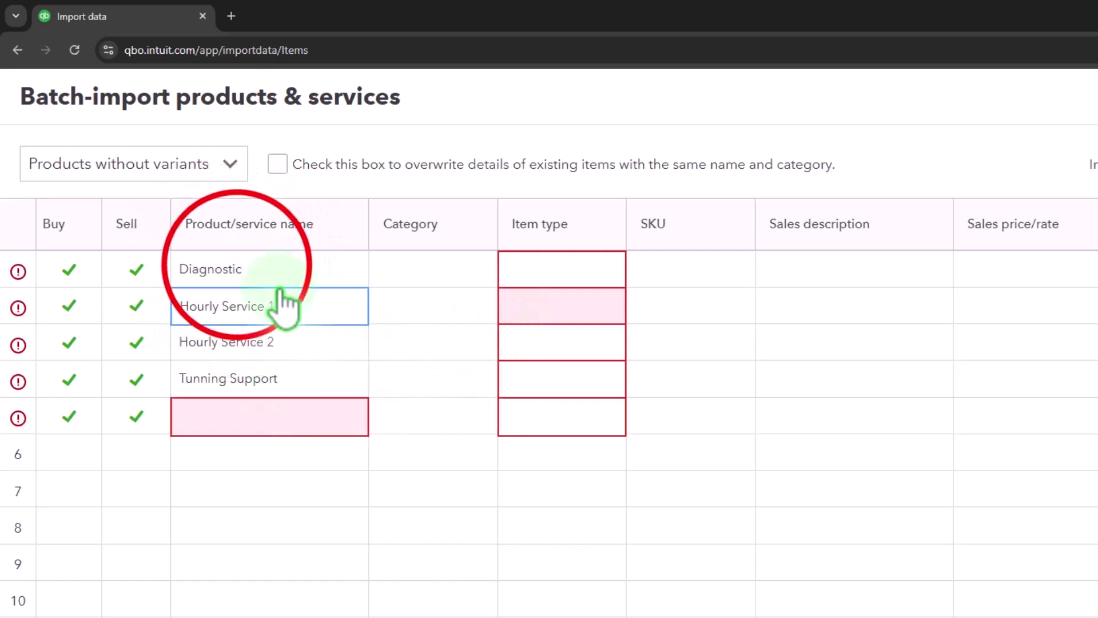
{"action": "left_click", "coordinate": [238, 270]}
{"action": "left_click", "coordinate": [246, 273]}
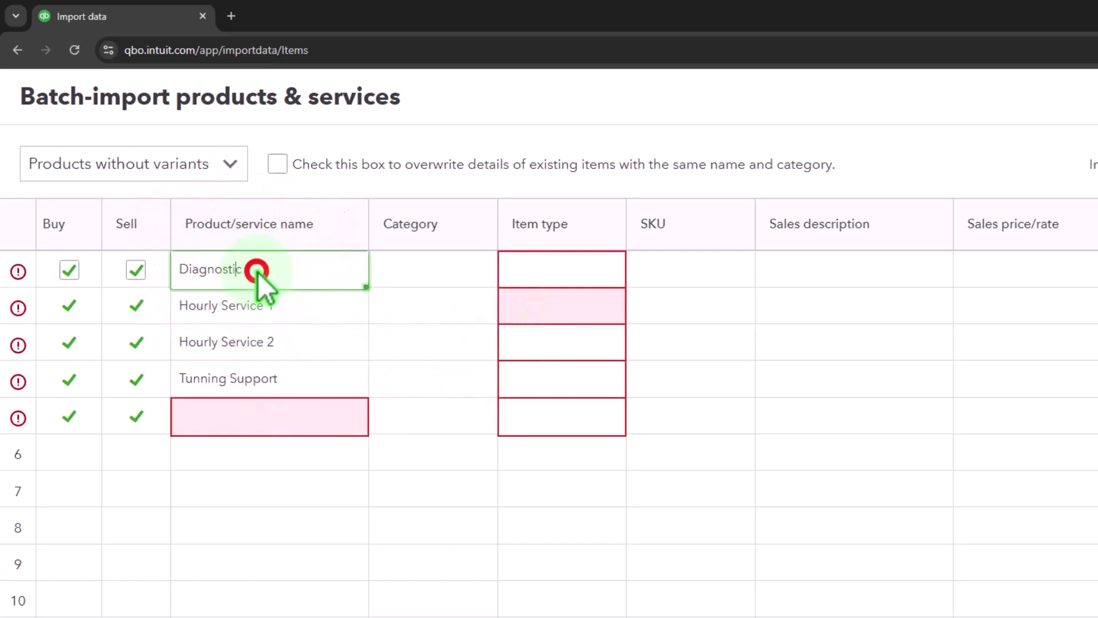
{"action": "left_click_drag", "start_coordinate": [258, 272], "coordinate": [167, 276]}
{"action": "key", "text": "BackSpace"}
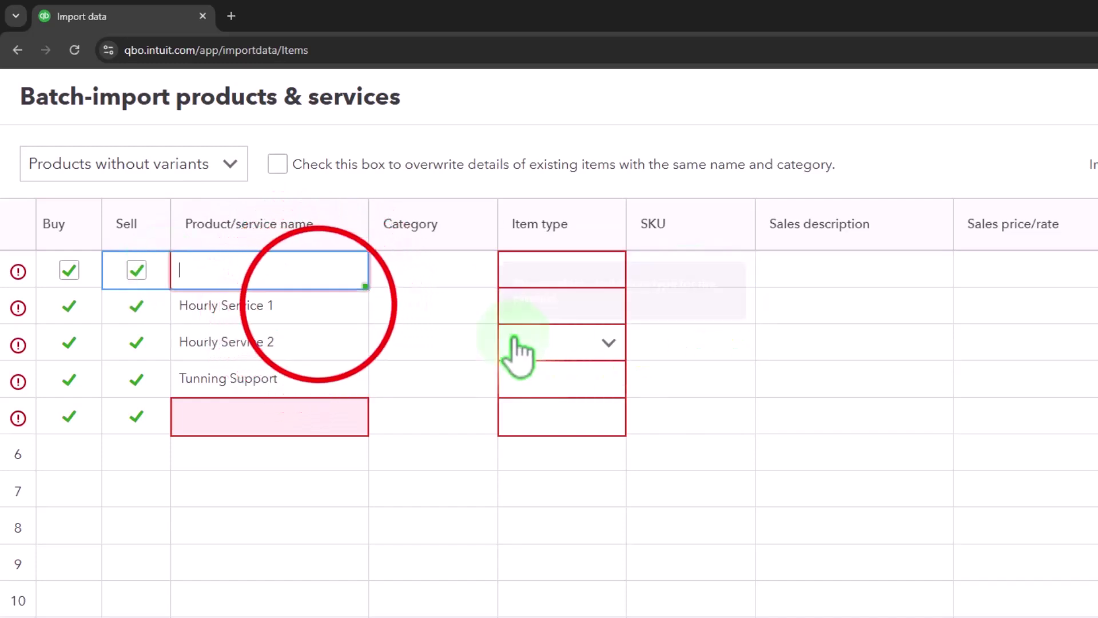
Clear the names Hourly Service 1, Hourly Service 2 and Tunning Support from the batch-import grid
{"action": "left_click", "coordinate": [318, 305]}
{"action": "left_click_drag", "start_coordinate": [320, 306], "coordinate": [181, 294]}
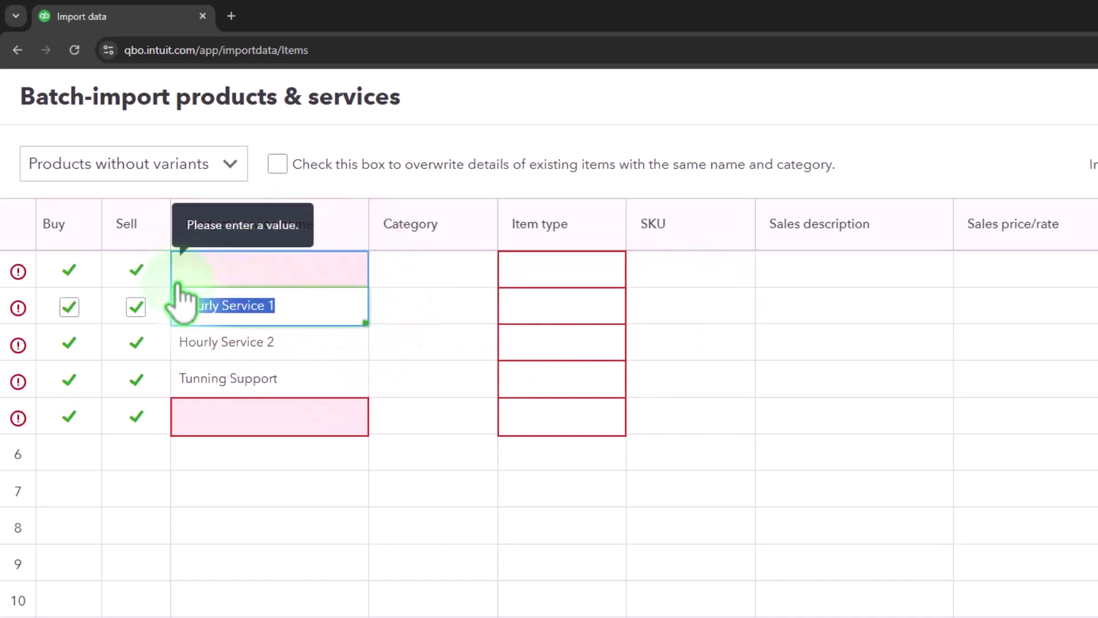
{"action": "key", "text": "BackSpace"}
{"action": "left_click", "coordinate": [291, 343]}
{"action": "left_click_drag", "start_coordinate": [294, 354], "coordinate": [163, 349]}
{"action": "key", "text": "BackSpace"}
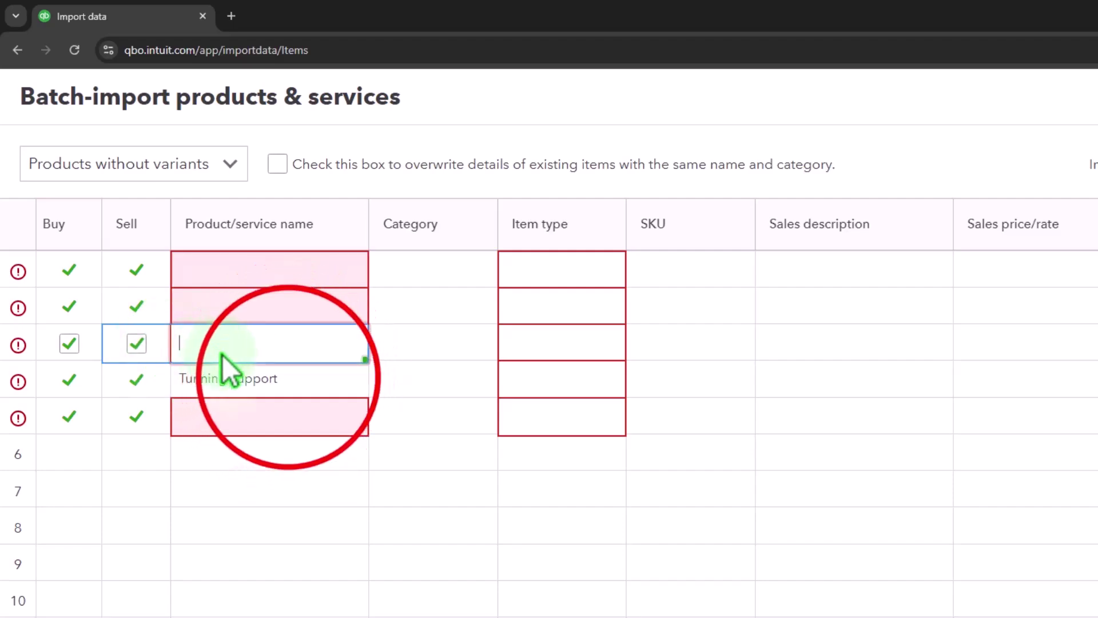
{"action": "left_click", "coordinate": [290, 379]}
{"action": "left_click_drag", "start_coordinate": [289, 380], "coordinate": [174, 372]}
{"action": "key", "text": "BackSpace"}
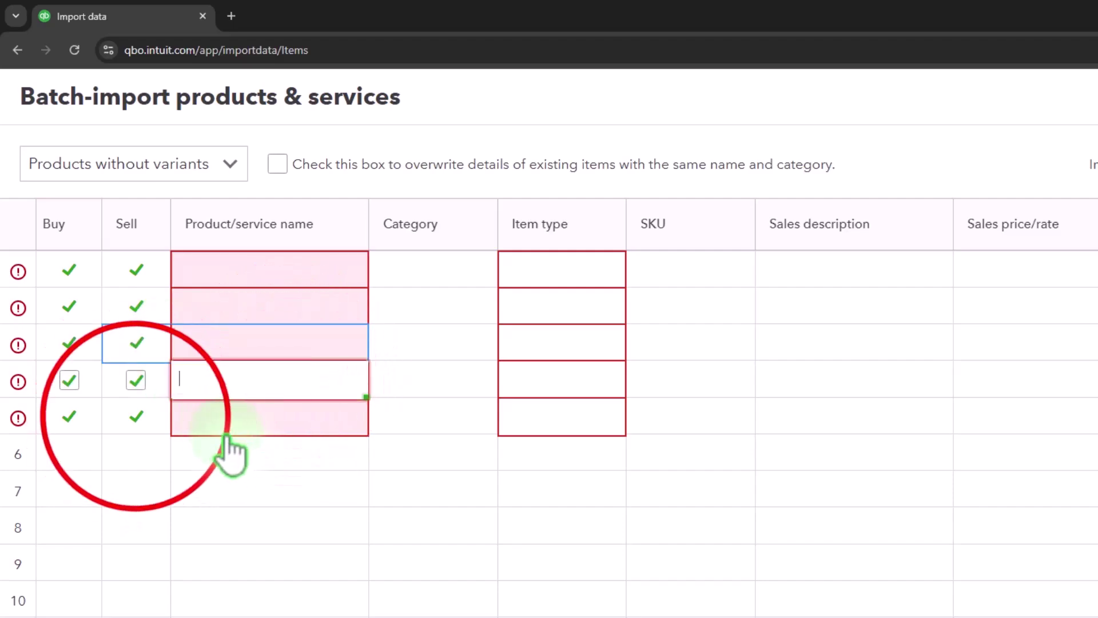
Untick Sell in the fifth row and Buy in the fourth row, and leave the batch import without saving
{"action": "left_click", "coordinate": [137, 424]}
{"action": "left_click", "coordinate": [83, 415]}
{"action": "left_click", "coordinate": [68, 376]}
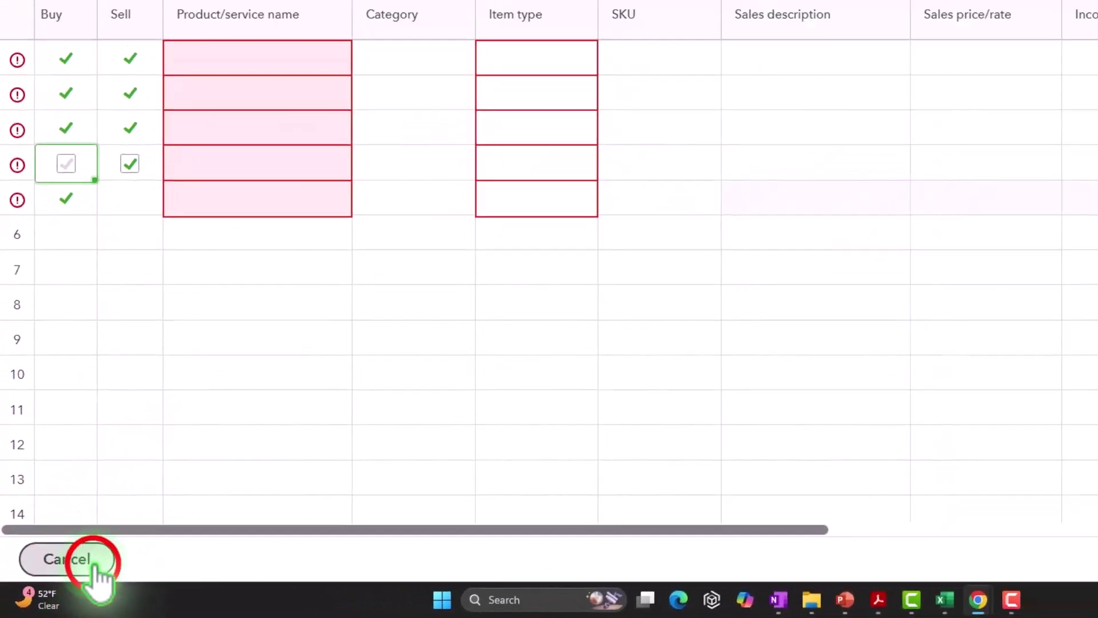
{"action": "left_click", "coordinate": [109, 550]}
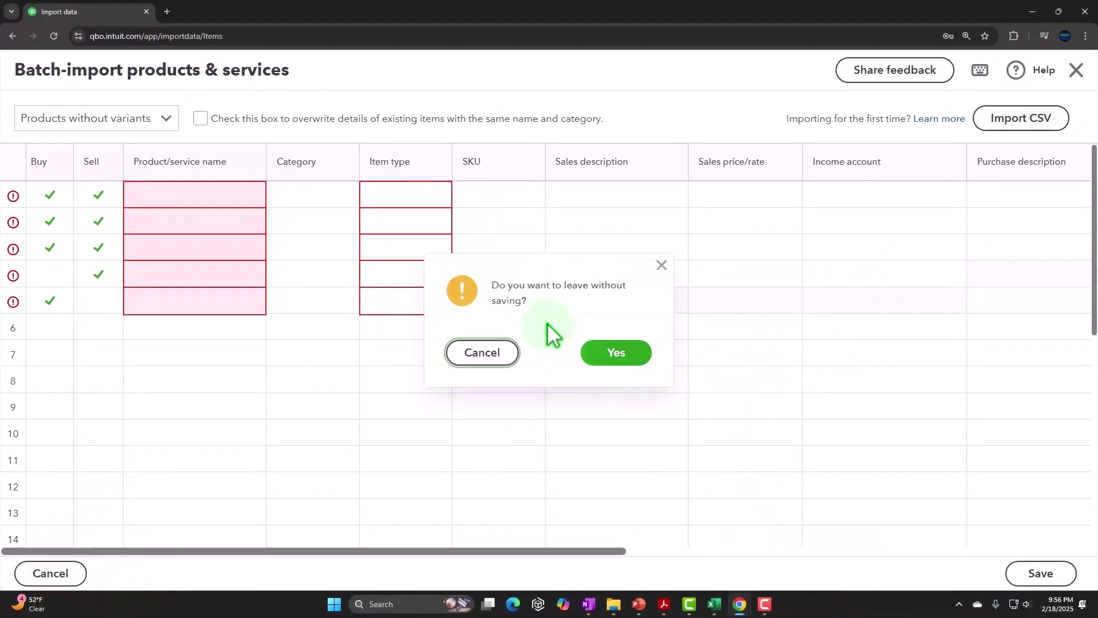
{"action": "left_click", "coordinate": [616, 352]}
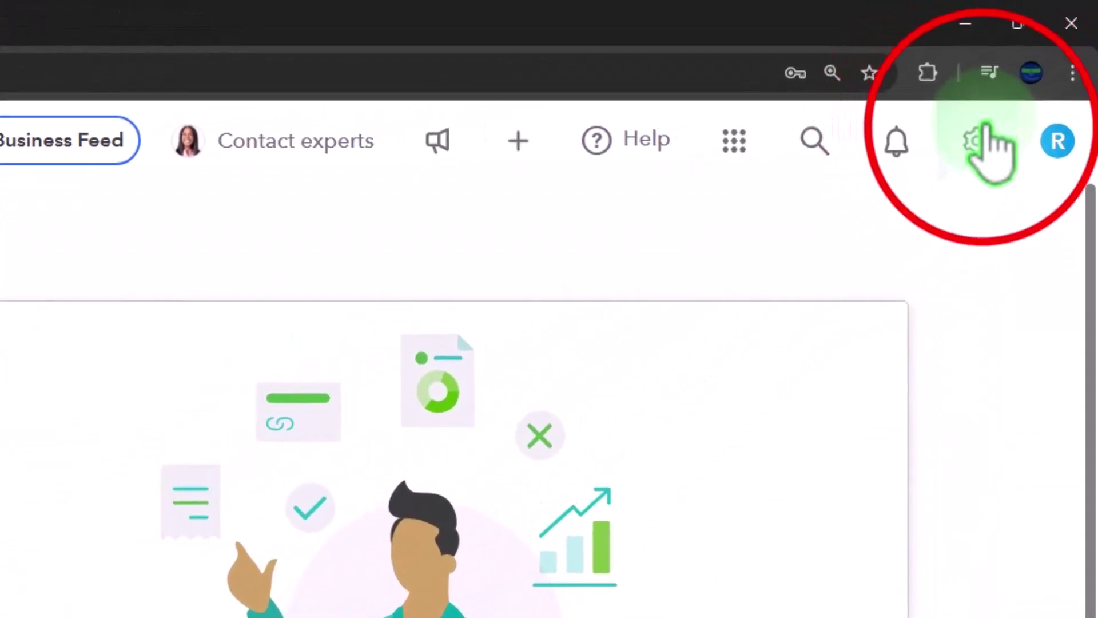
Start a fresh data import with Products and Services as the record type
{"action": "left_click", "coordinate": [981, 138]}
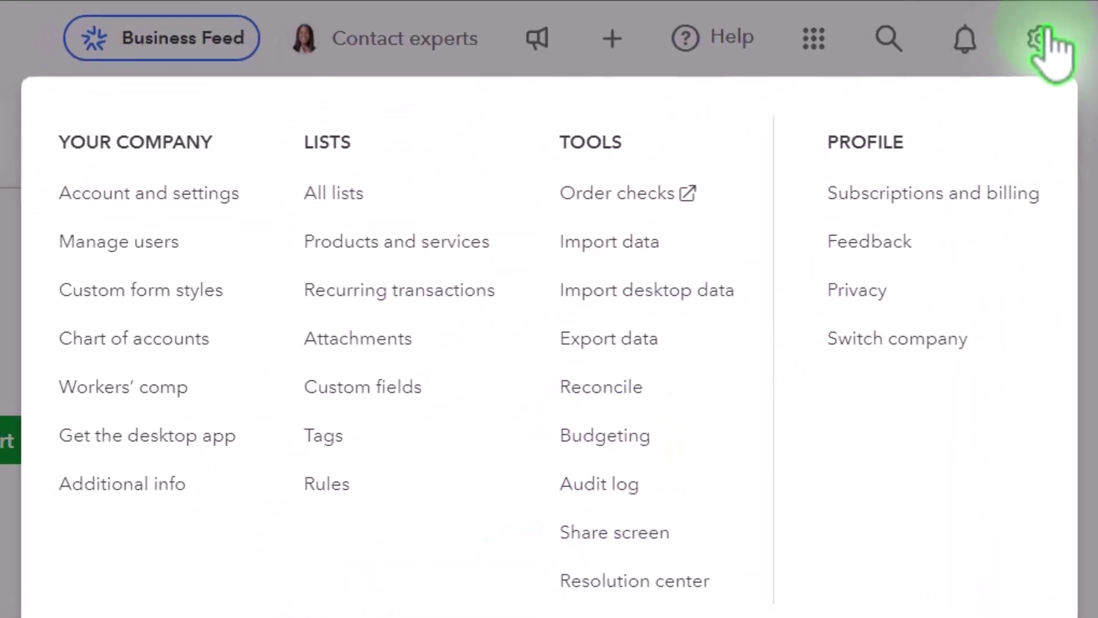
{"action": "left_click", "coordinate": [609, 241]}
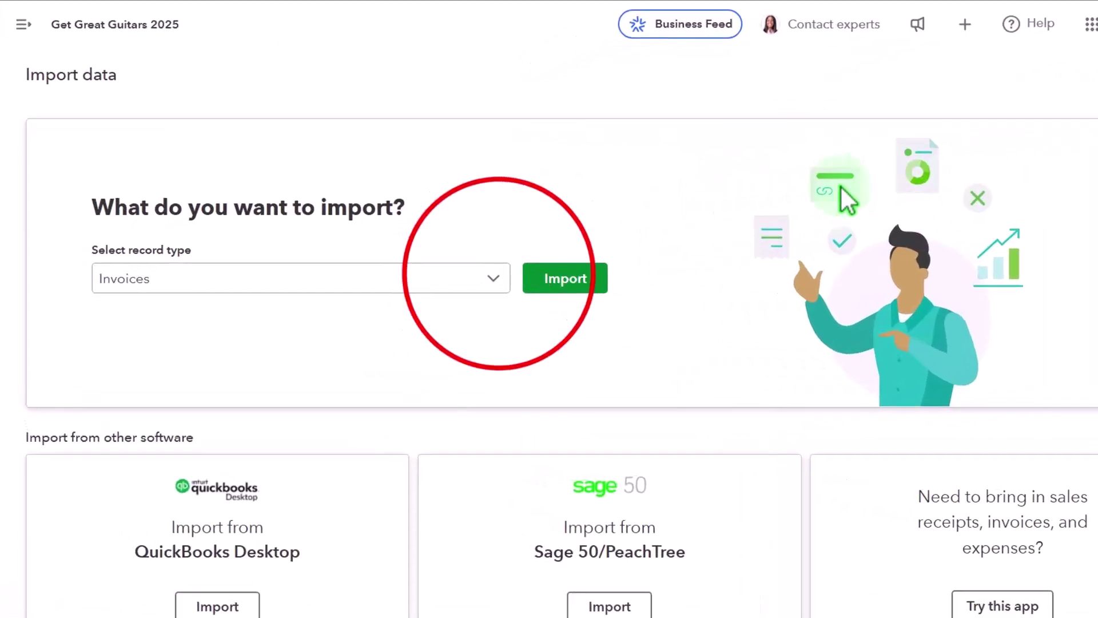
{"action": "left_click", "coordinate": [492, 279]}
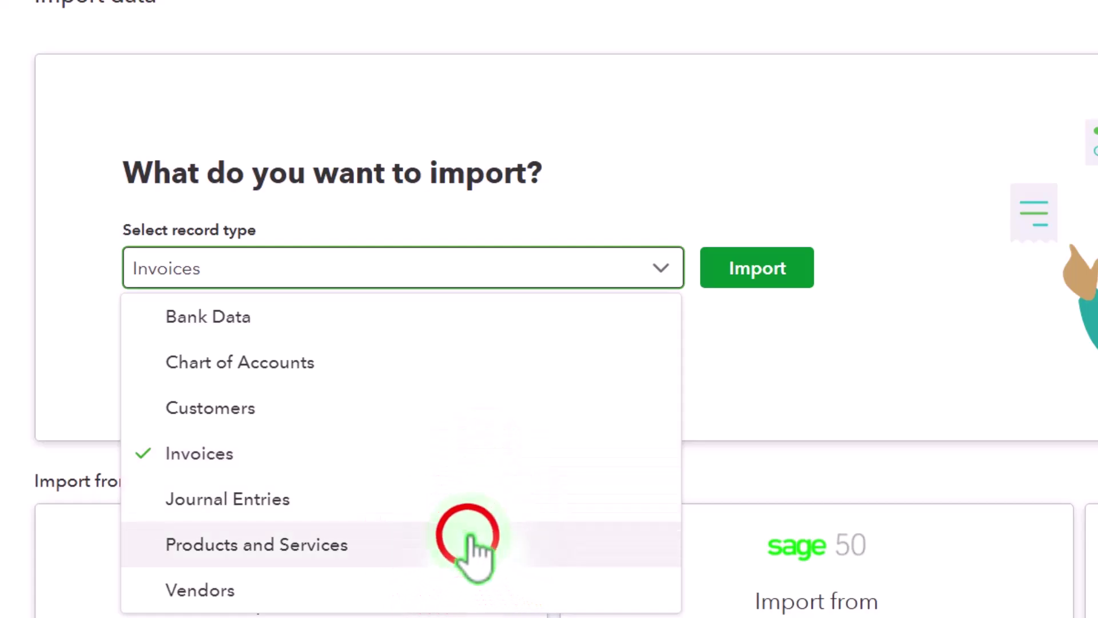
{"action": "left_click", "coordinate": [469, 547]}
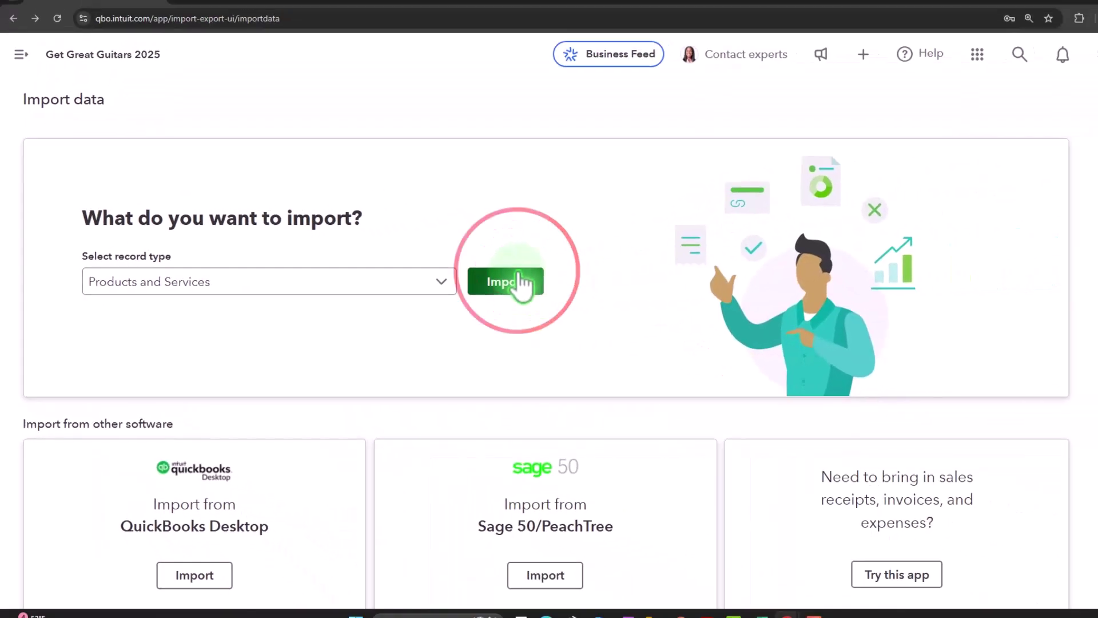
{"action": "left_click", "coordinate": [777, 269]}
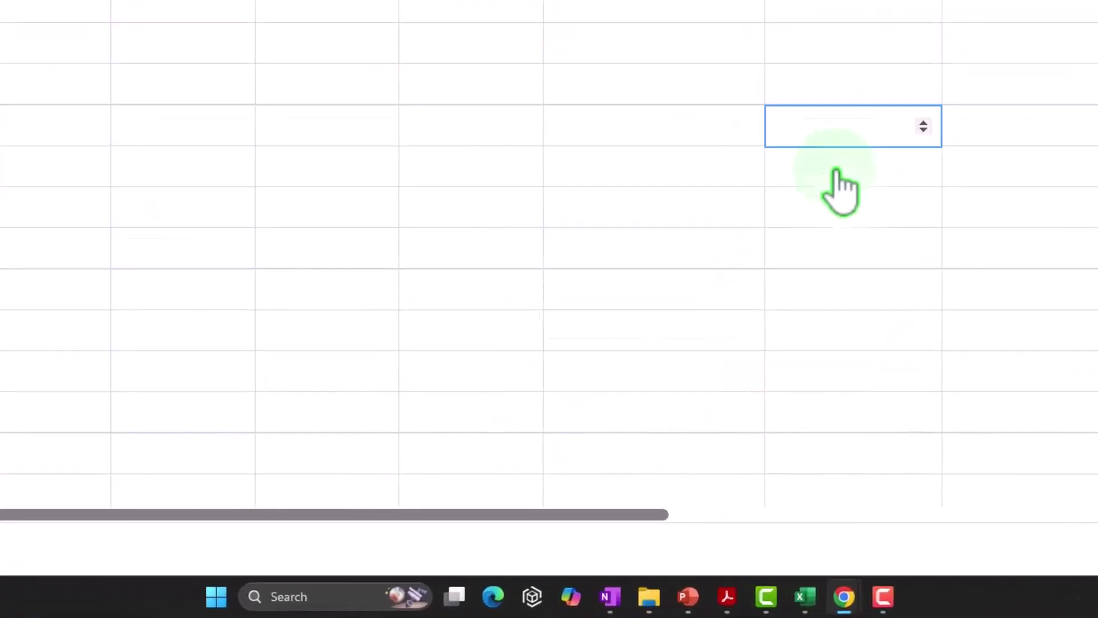
Reorder the Excel taskbar shortcut to the end of the open applications and briefly bring up the Service Items Worksheet
{"action": "mouse_move", "coordinate": [717, 604]}
{"action": "left_click_drag", "start_coordinate": [858, 595], "coordinate": [952, 595]}
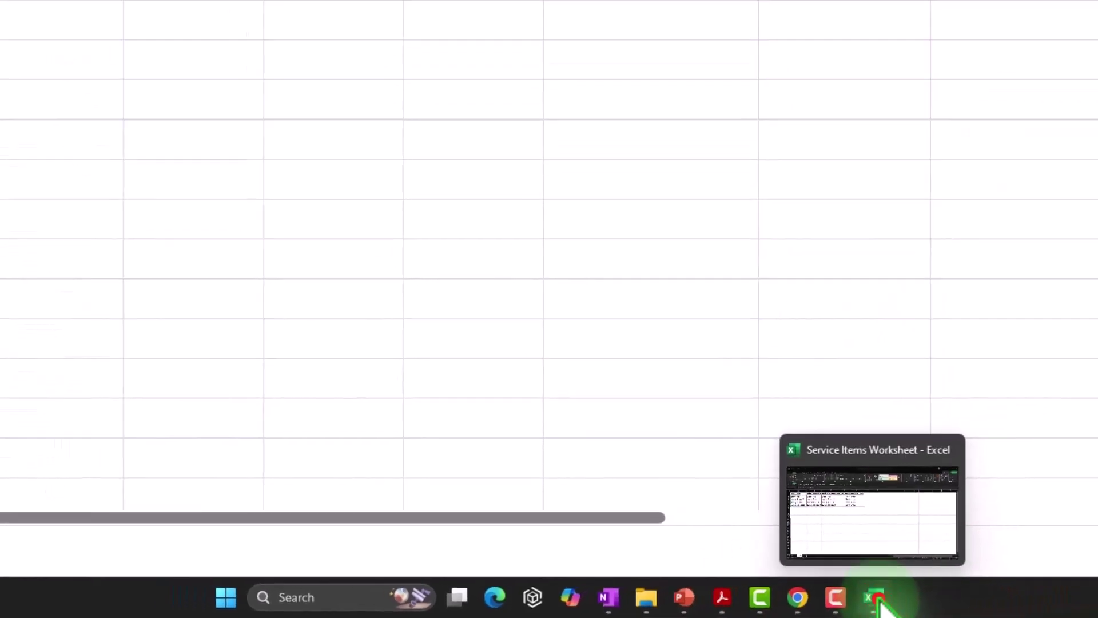
{"action": "left_click", "coordinate": [875, 598]}
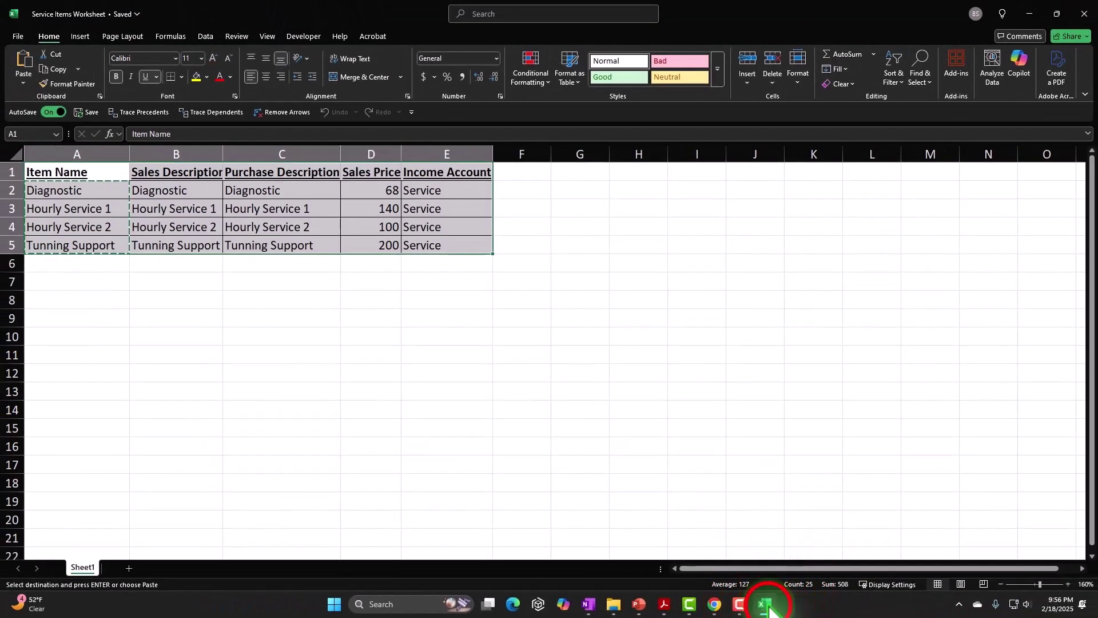
{"action": "left_click", "coordinate": [875, 598]}
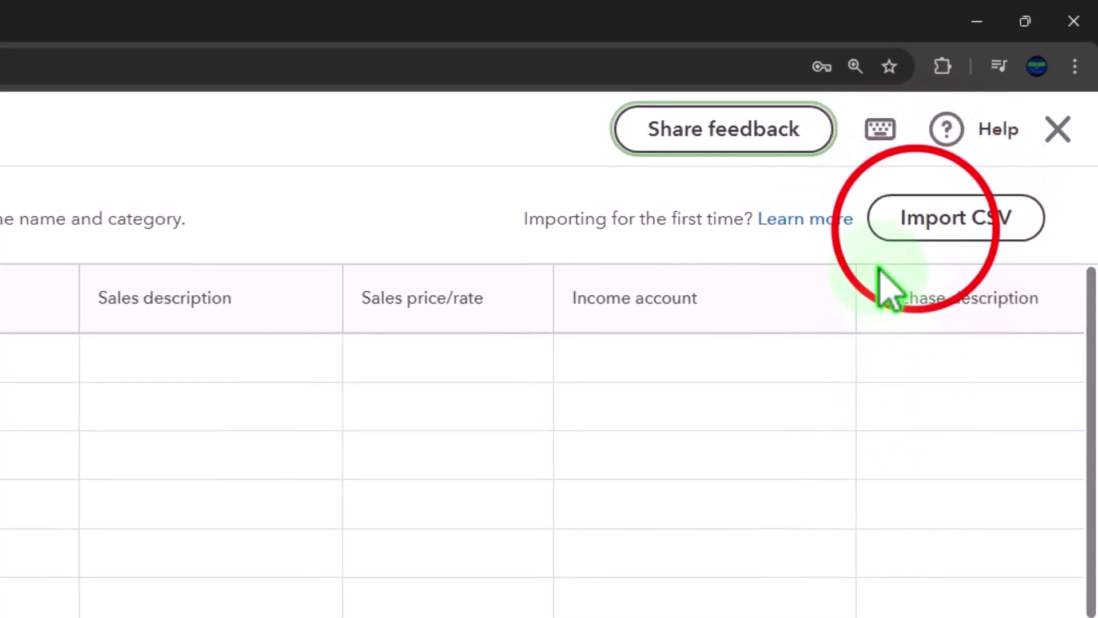
Download the sample CSV import template and open QuickBooks_Online_PnS_Sample_File.csv in Excel
{"action": "left_click", "coordinate": [981, 142]}
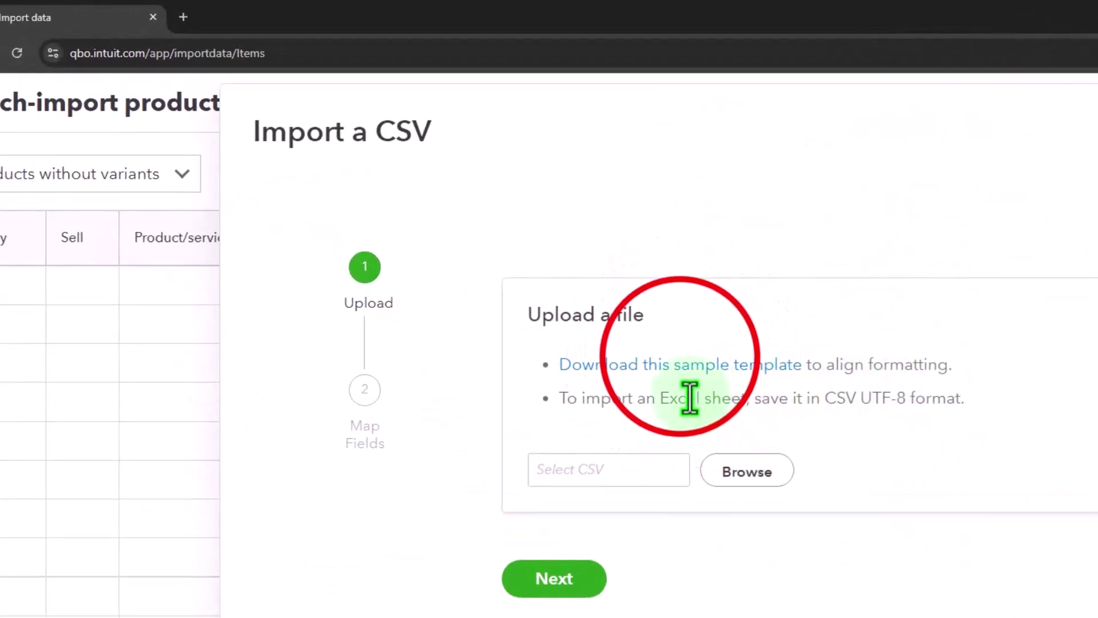
{"action": "left_click", "coordinate": [451, 124]}
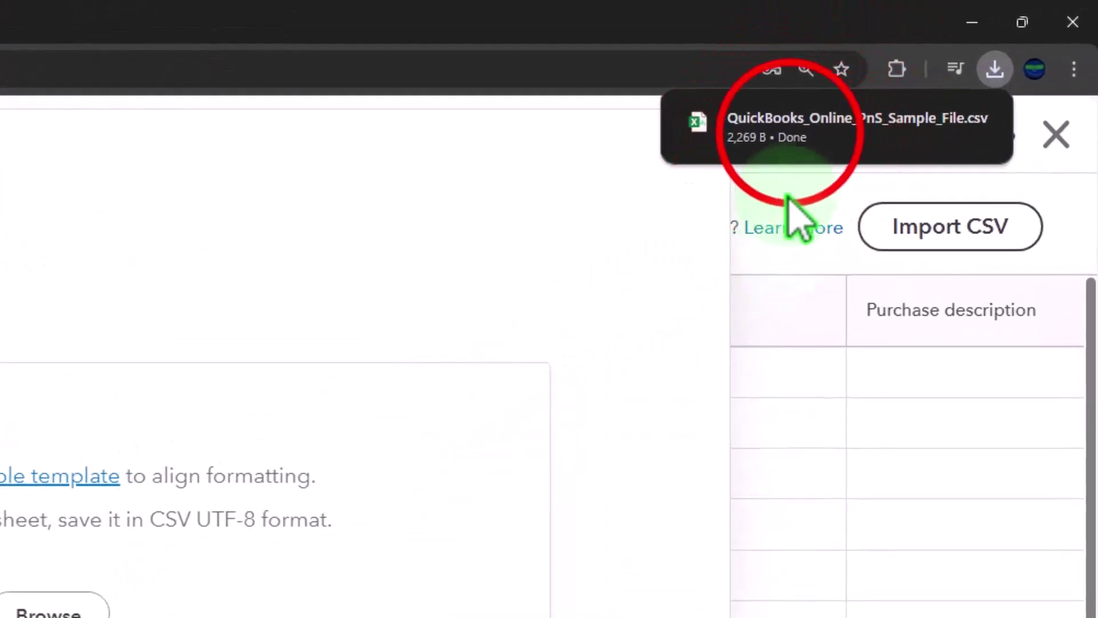
{"action": "left_click", "coordinate": [947, 65]}
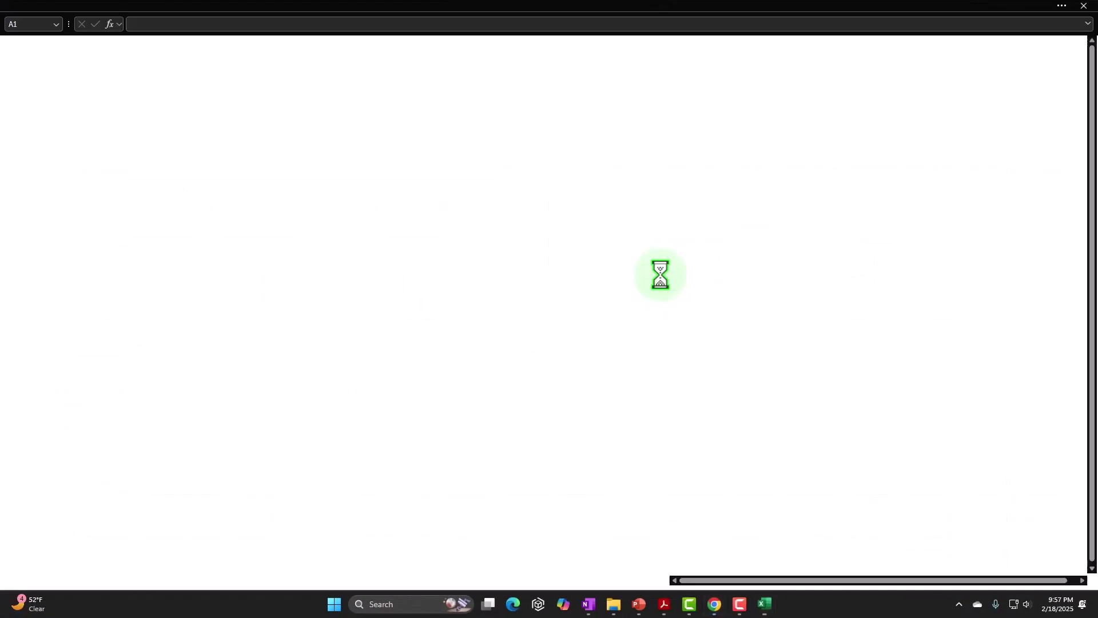
Examine the column headings, example items and guide rows of the sample template, and reveal the hidden ribbon
{"action": "left_click", "coordinate": [384, 277]}
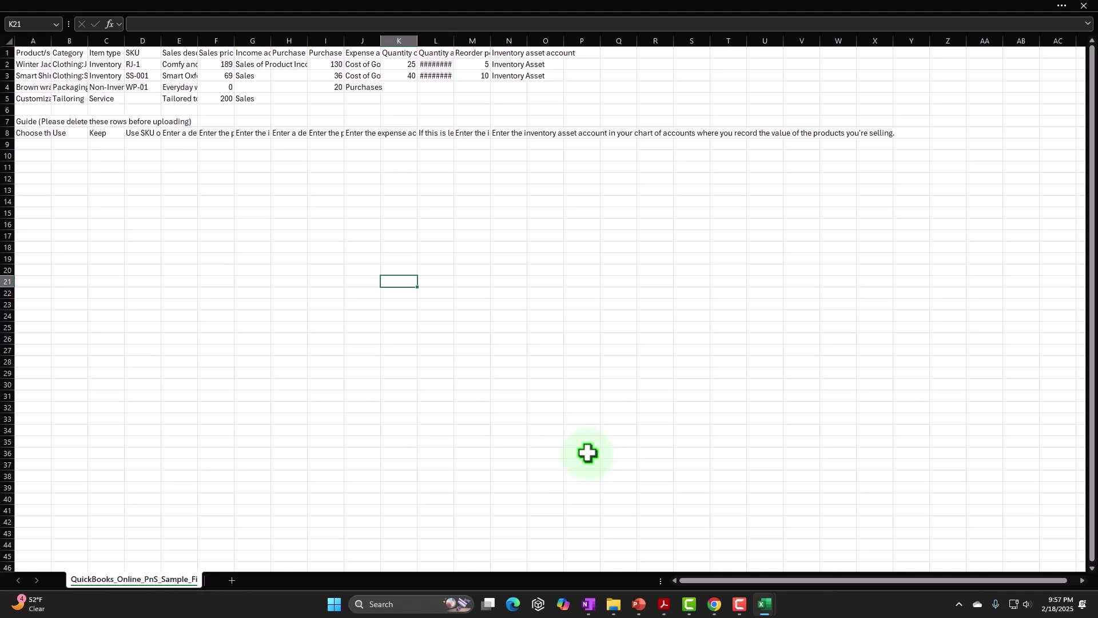
{"action": "left_click", "coordinate": [482, 296]}
{"action": "scroll", "coordinate": [424, 317], "scroll_direction": "up", "scroll_amount": 3}
{"action": "scroll", "coordinate": [361, 332], "scroll_direction": "up", "scroll_amount": 2}
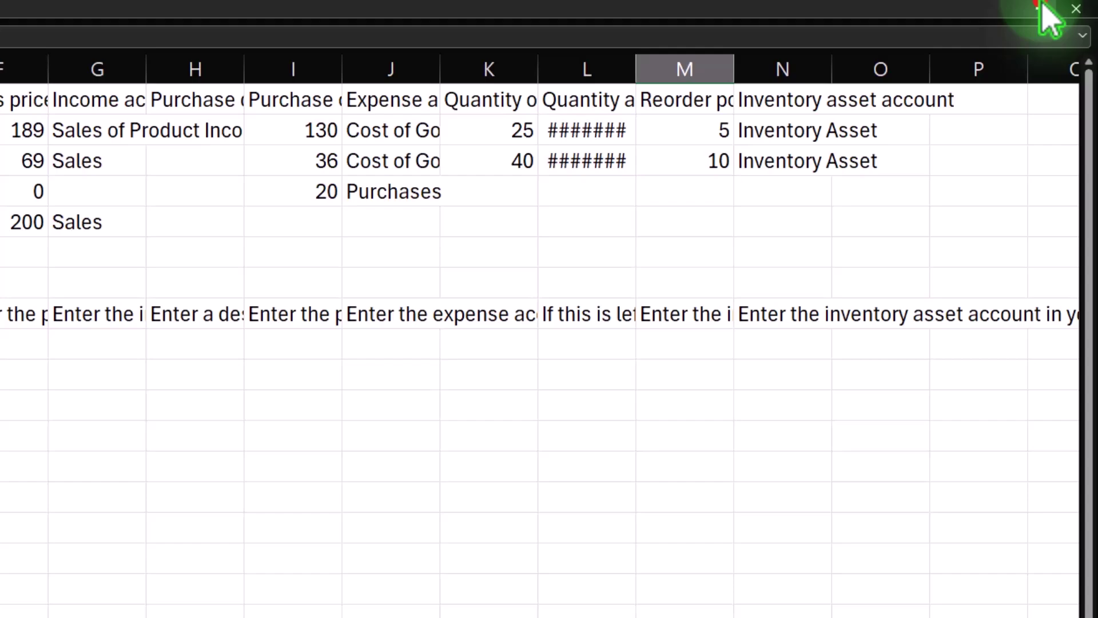
{"action": "left_click", "coordinate": [1042, 6]}
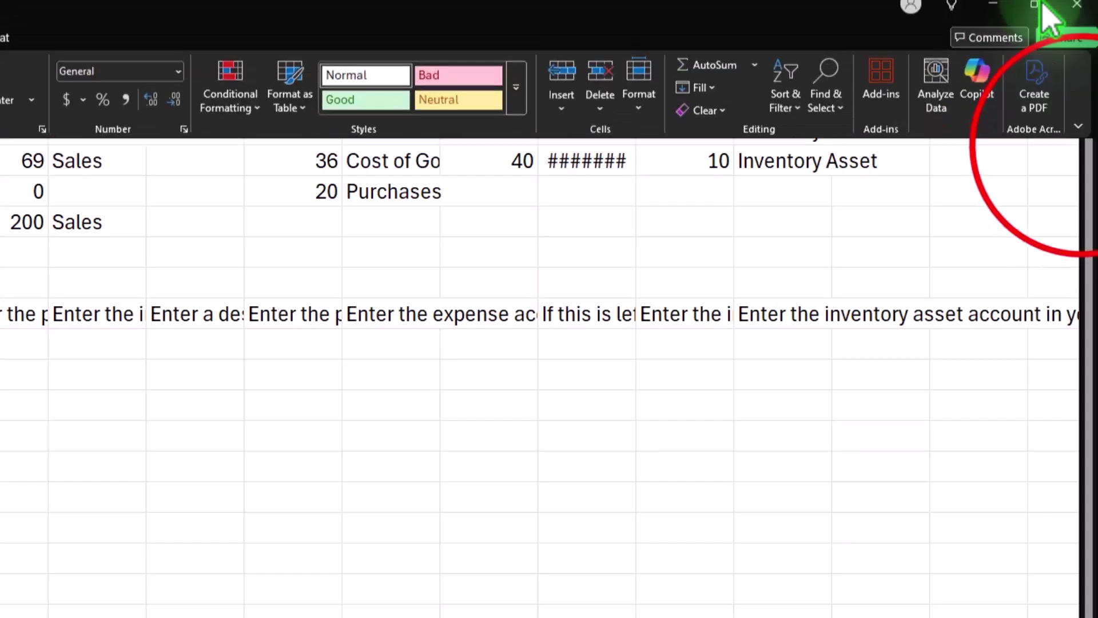
Keep the ribbon shown and save the sample template as an Excel Workbook in Desktop\QBO 2025\2 Set Up New Company File
{"action": "left_click", "coordinate": [1077, 142]}
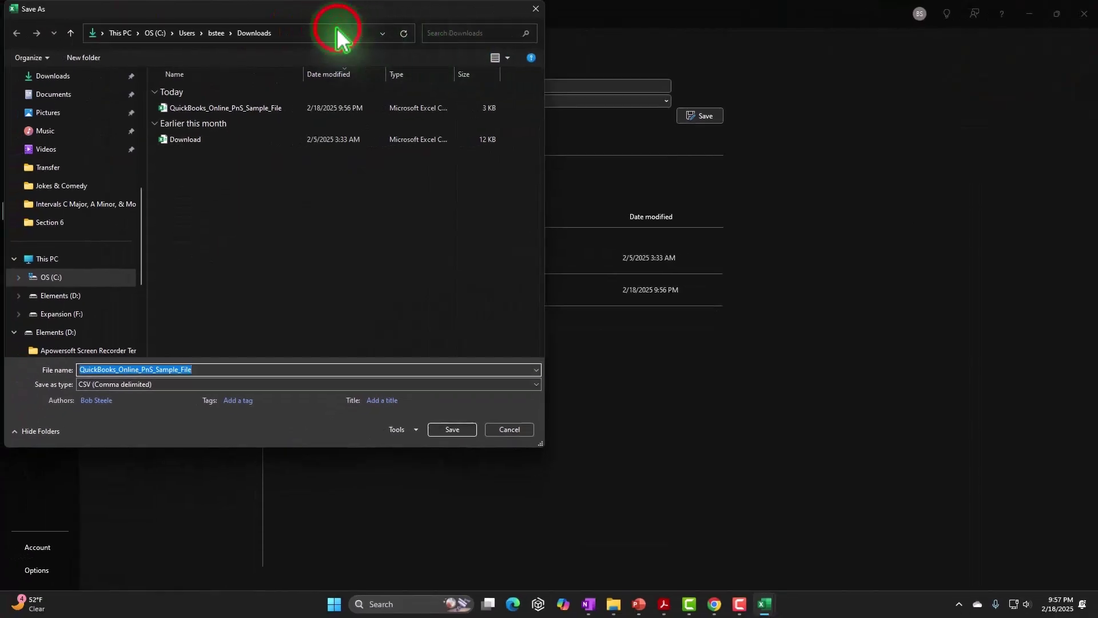
{"action": "left_click", "coordinate": [336, 35]}
{"action": "type", "text": "C:\\Users\\bstee\\OneDrive\\Desktop\\QBO 2025\\2 Set Up New Company File"}
{"action": "key", "text": "Return"}
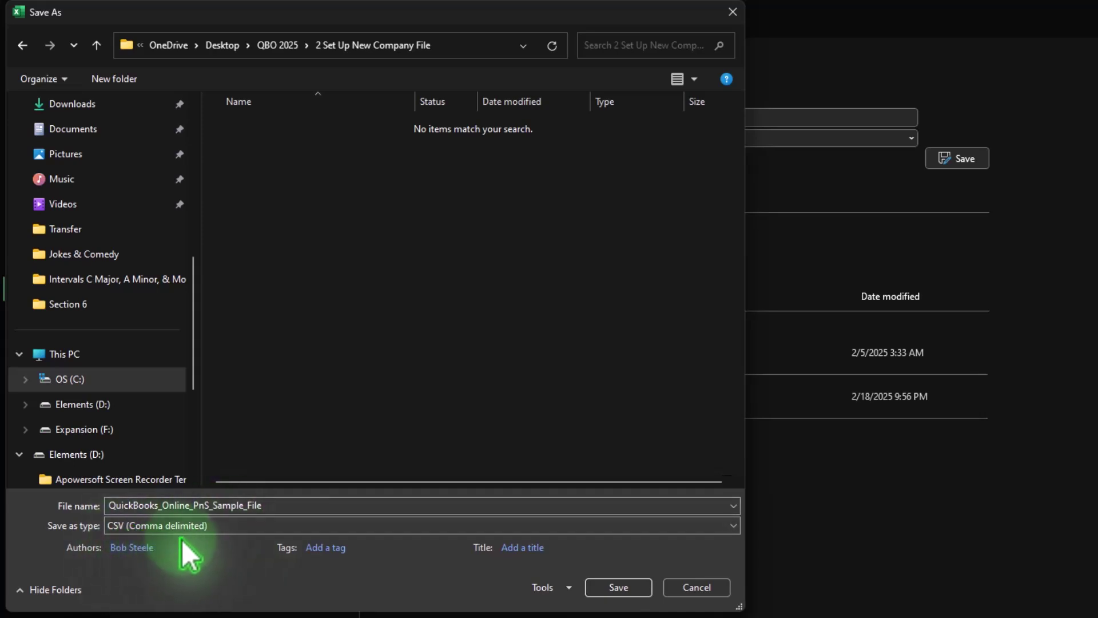
{"action": "left_click", "coordinate": [234, 528]}
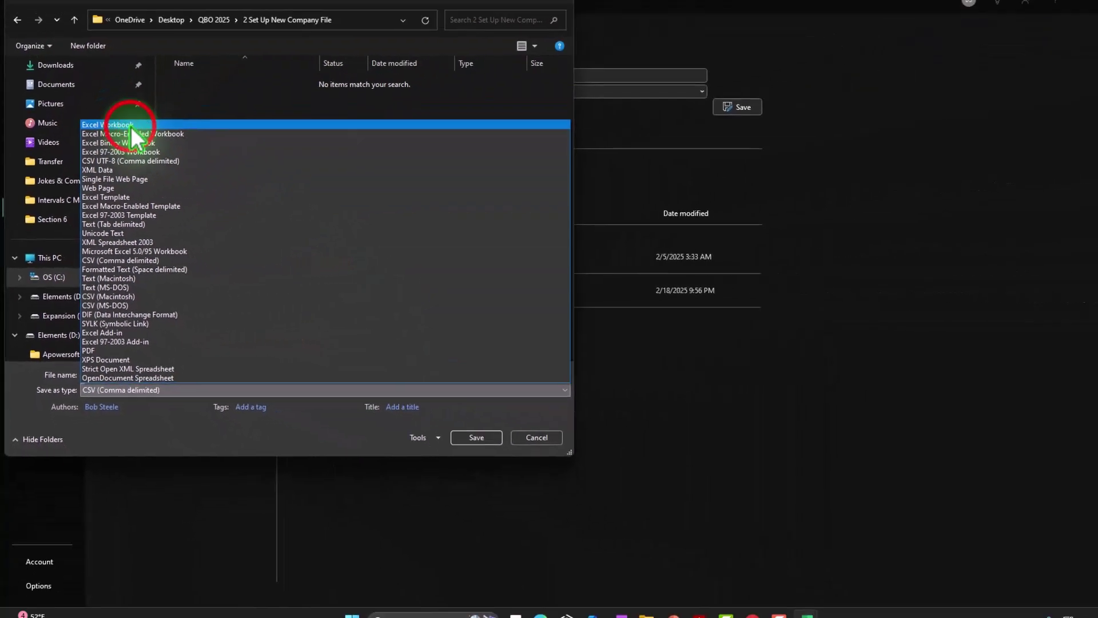
{"action": "left_click", "coordinate": [131, 125]}
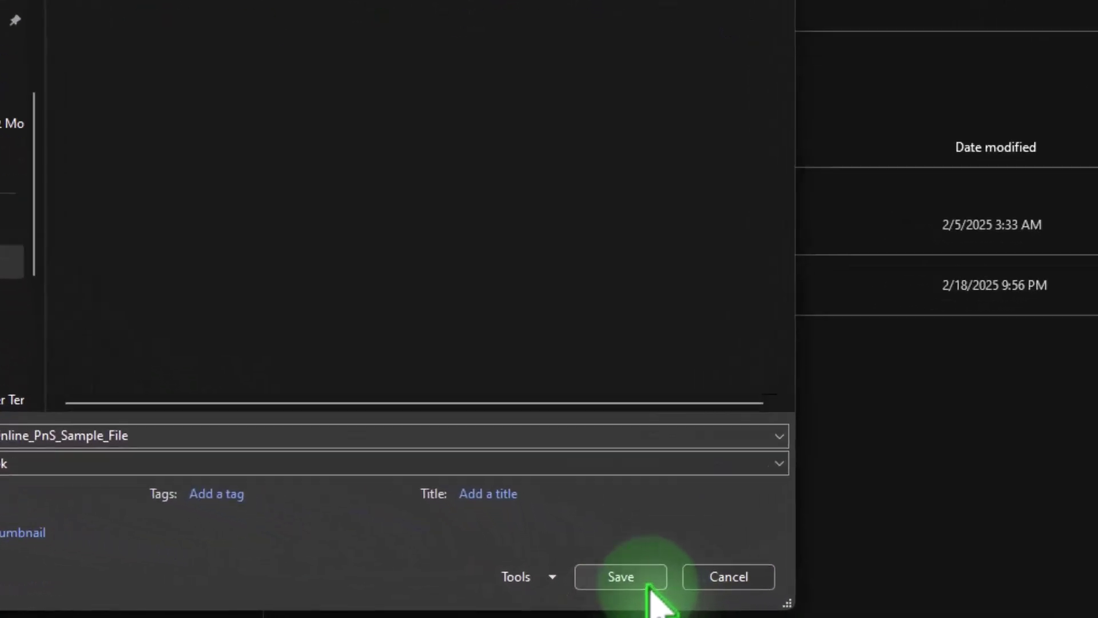
{"action": "left_click", "coordinate": [650, 585]}
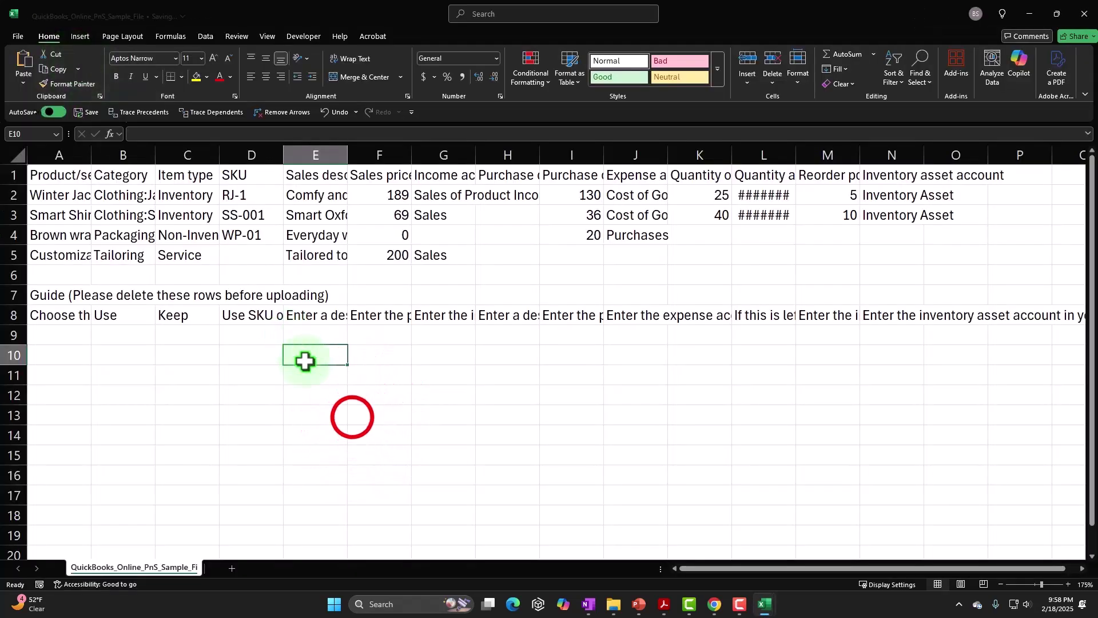
Compare the template's heading row with the item names and sales descriptions in the Service Items Worksheet, and return to the template
{"action": "left_click", "coordinate": [352, 408]}
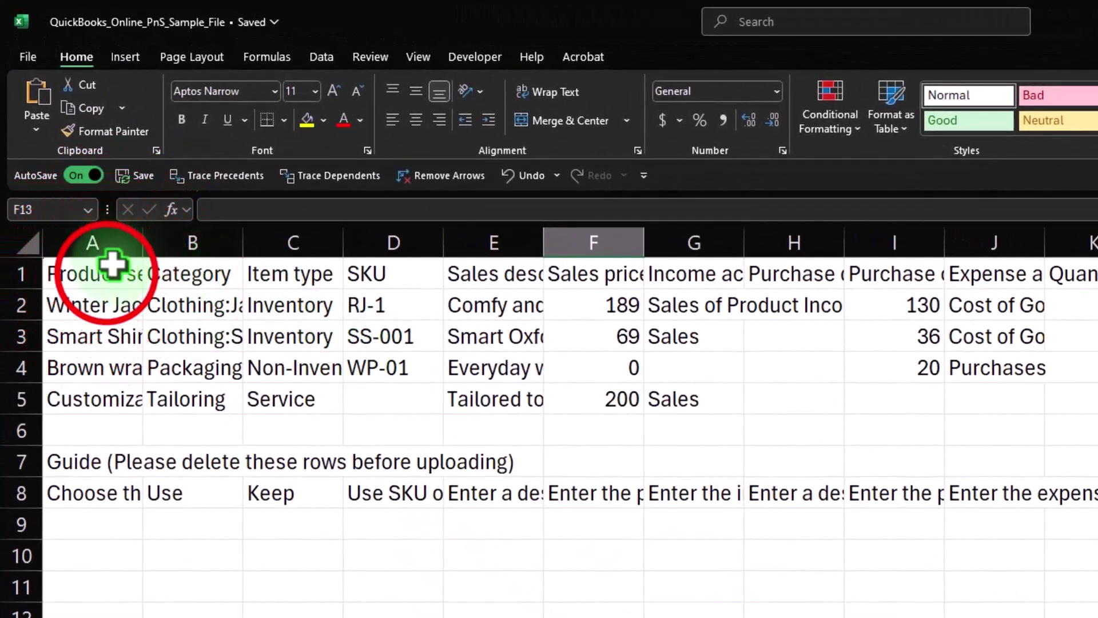
{"action": "left_click_drag", "start_coordinate": [68, 197], "coordinate": [932, 217]}
{"action": "left_click_drag", "start_coordinate": [826, 191], "coordinate": [979, 167]}
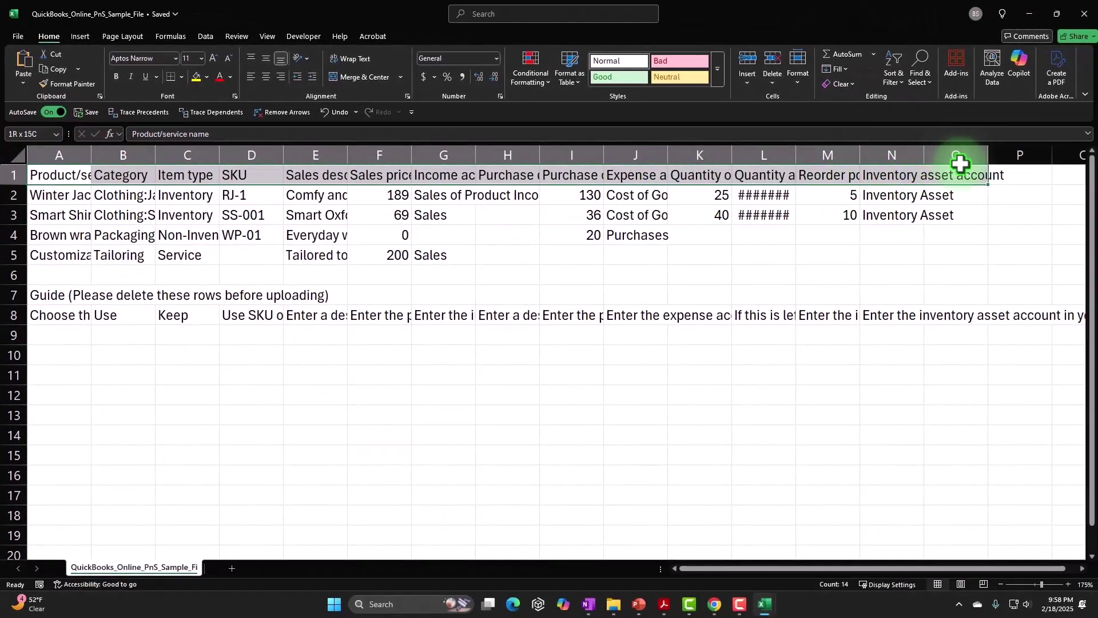
{"action": "left_click", "coordinate": [316, 418]}
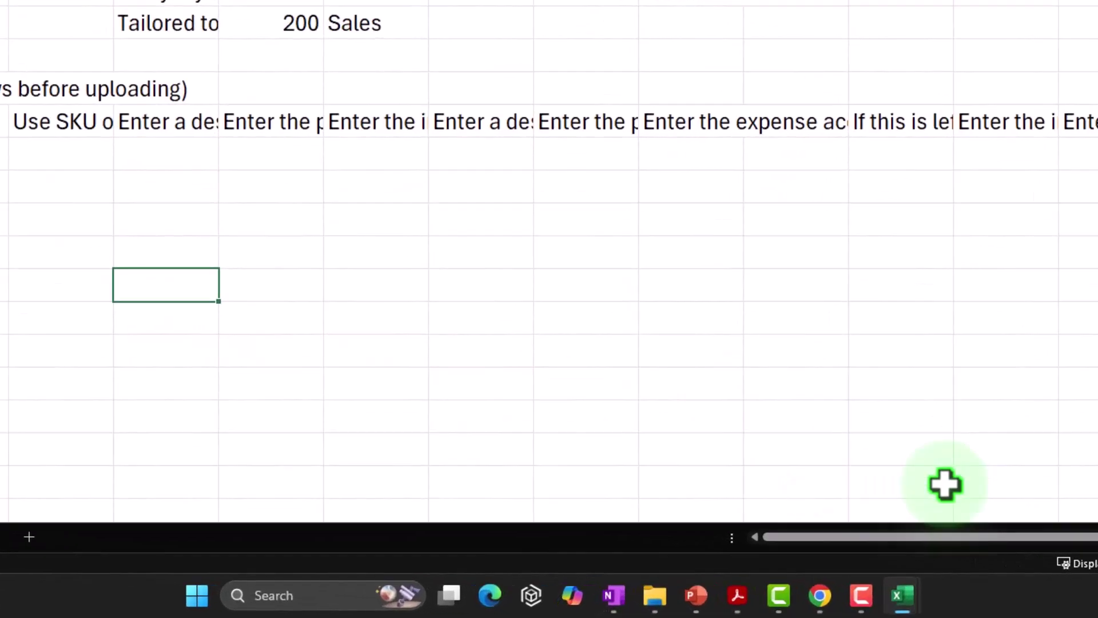
{"action": "mouse_move", "coordinate": [761, 602]}
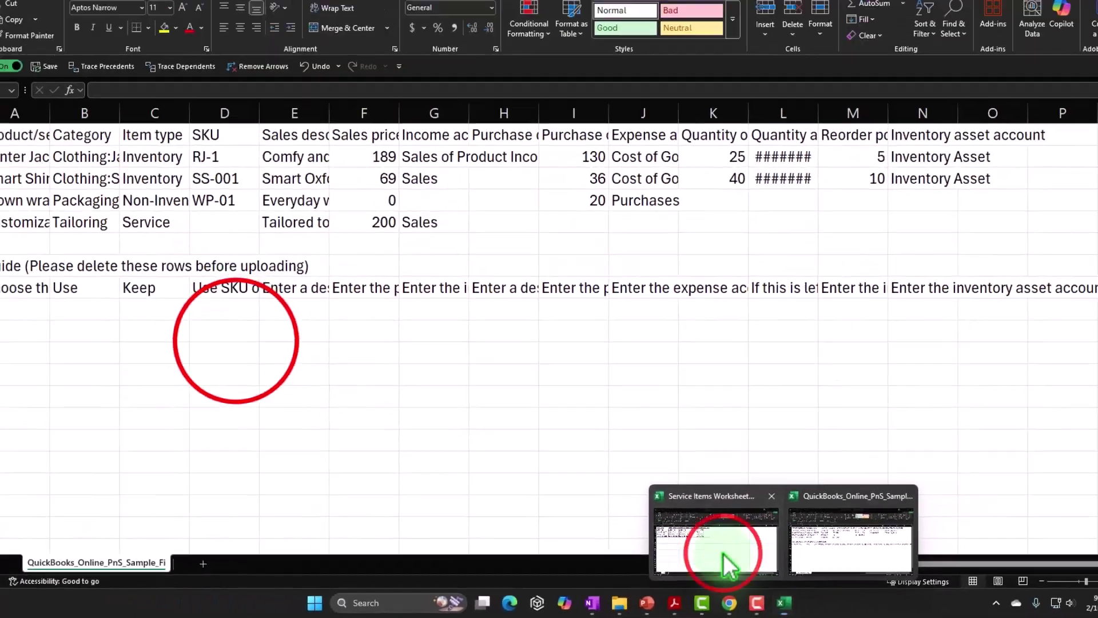
{"action": "left_click", "coordinate": [861, 505]}
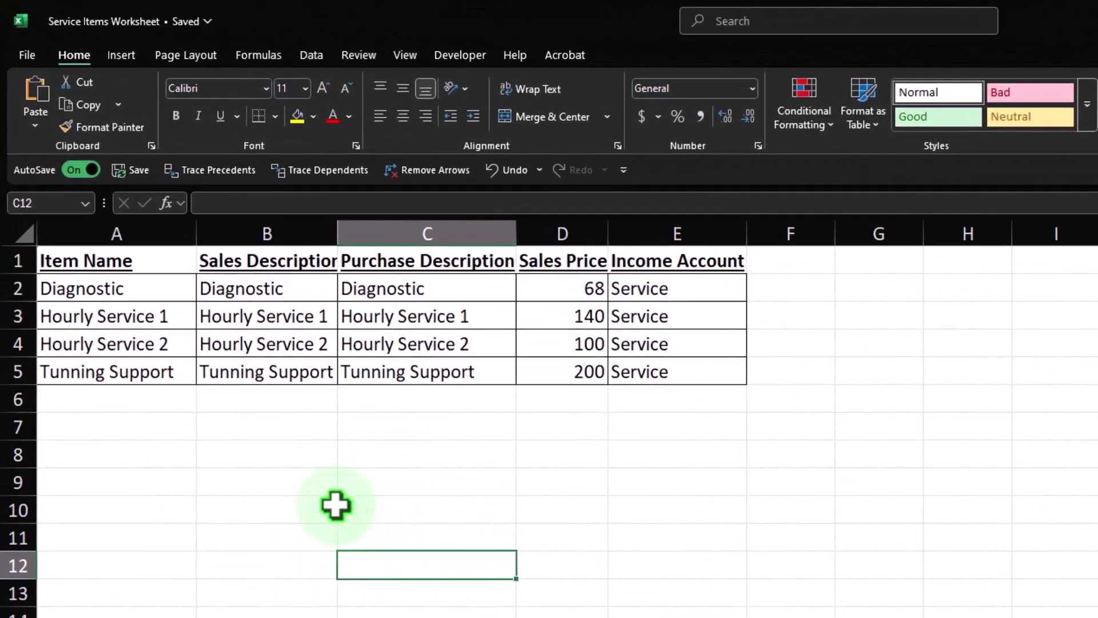
{"action": "left_click_drag", "start_coordinate": [152, 288], "coordinate": [152, 371]}
{"action": "left_click_drag", "start_coordinate": [243, 290], "coordinate": [247, 371]}
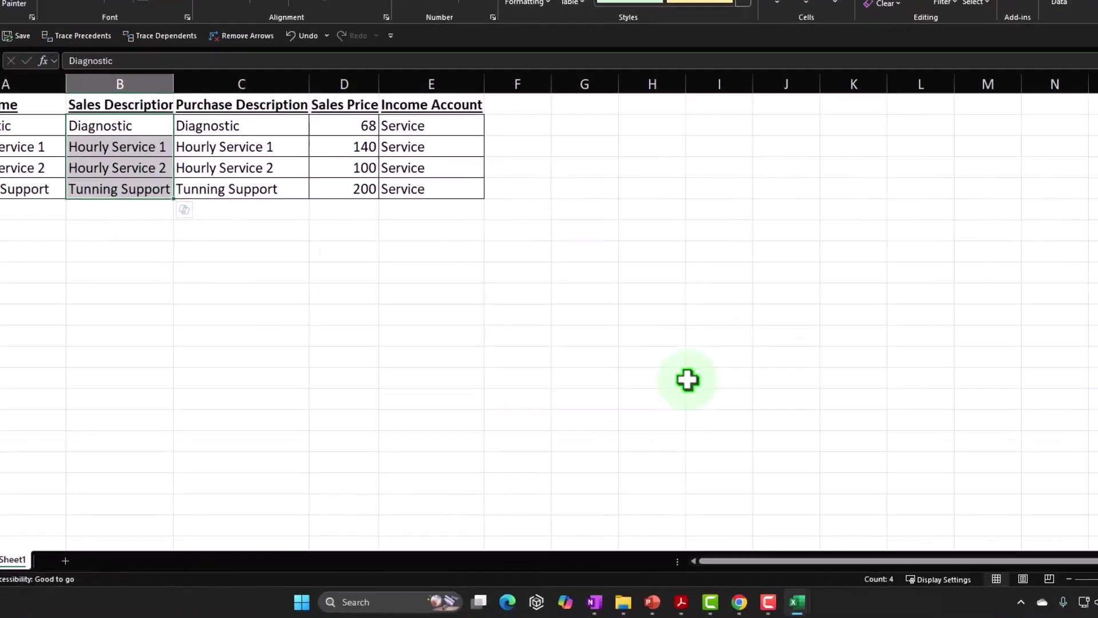
{"action": "mouse_move", "coordinate": [765, 604]}
{"action": "left_click", "coordinate": [812, 566]}
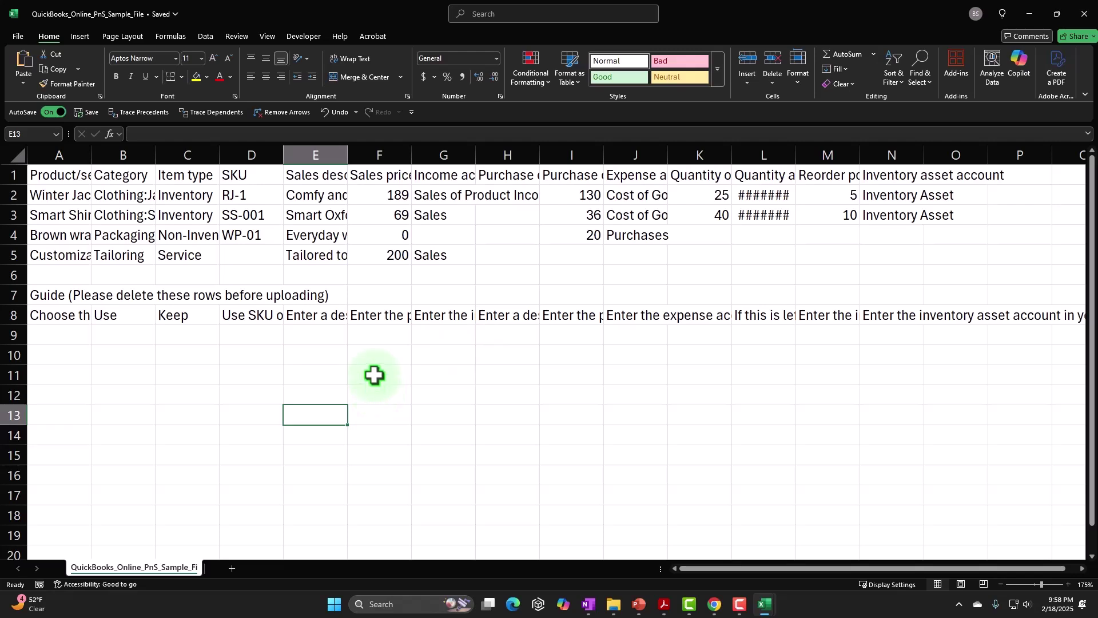
Delete the guide rows 7 and 8 from the template
{"action": "left_click", "coordinate": [291, 388]}
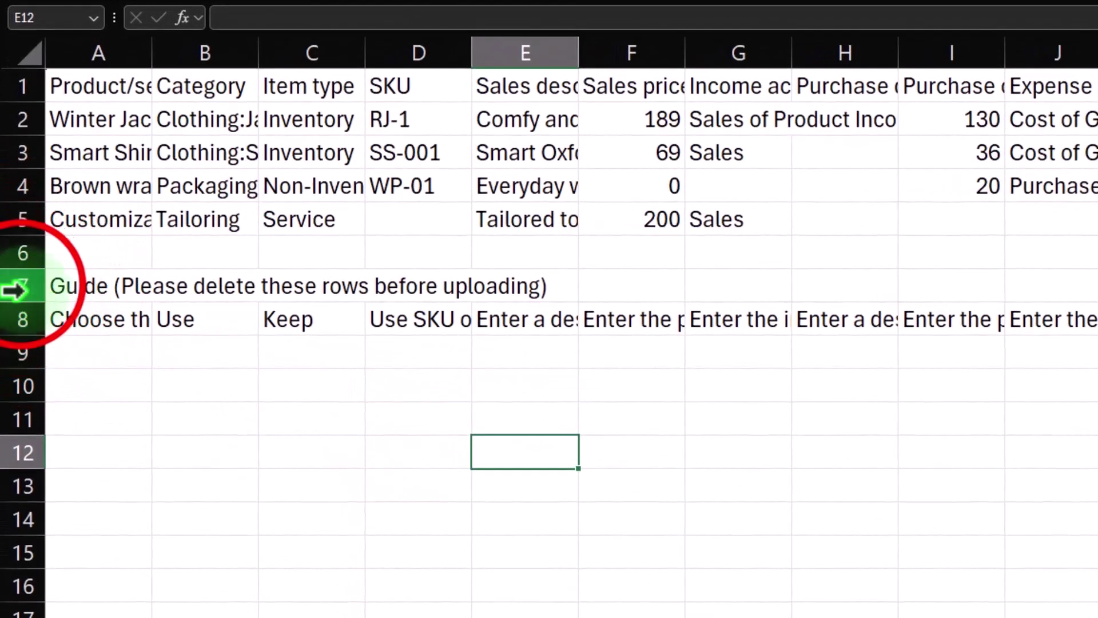
{"action": "left_click", "coordinate": [9, 296]}
{"action": "left_click_drag", "start_coordinate": [10, 285], "coordinate": [16, 332]}
{"action": "right_click", "coordinate": [207, 325]}
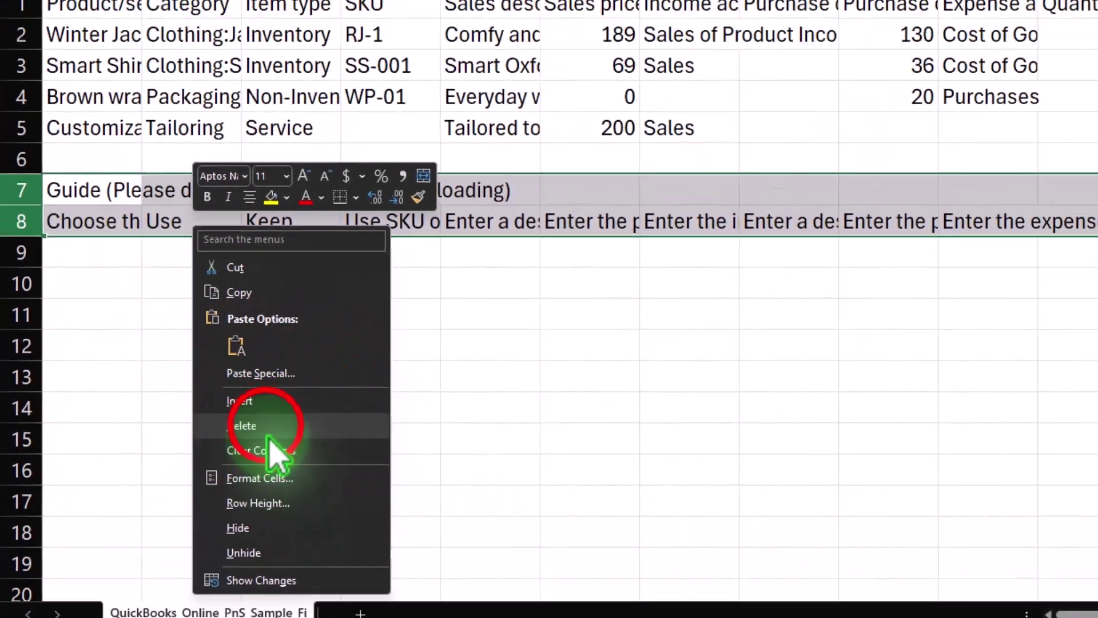
{"action": "left_click", "coordinate": [383, 413]}
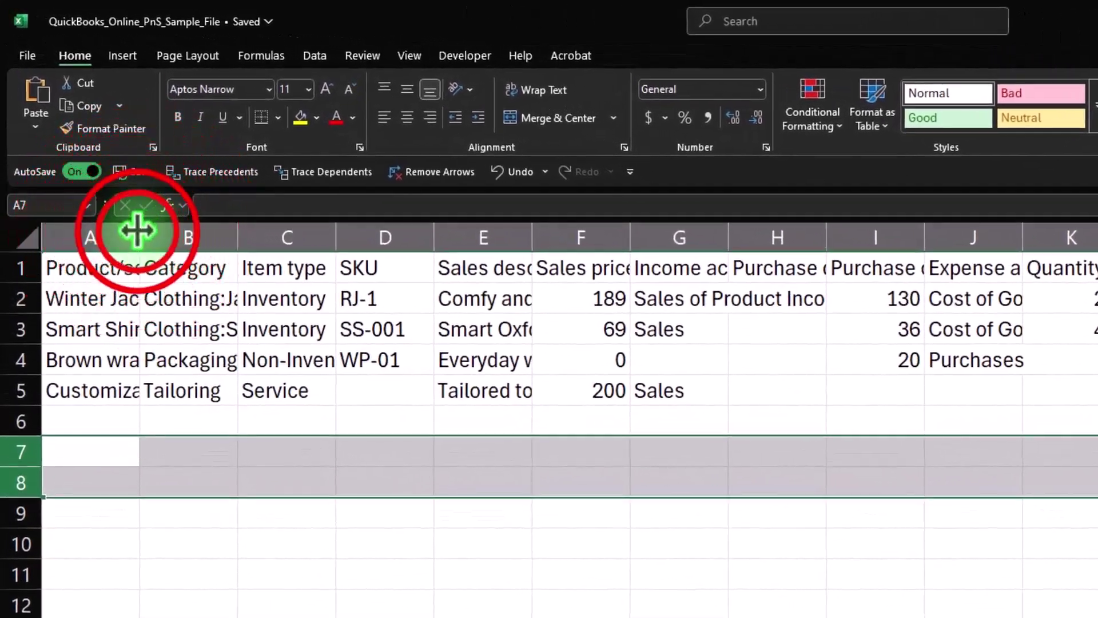
Autofit the widths of the Product/service name, Category and Item type columns
{"action": "double_click", "coordinate": [139, 232]}
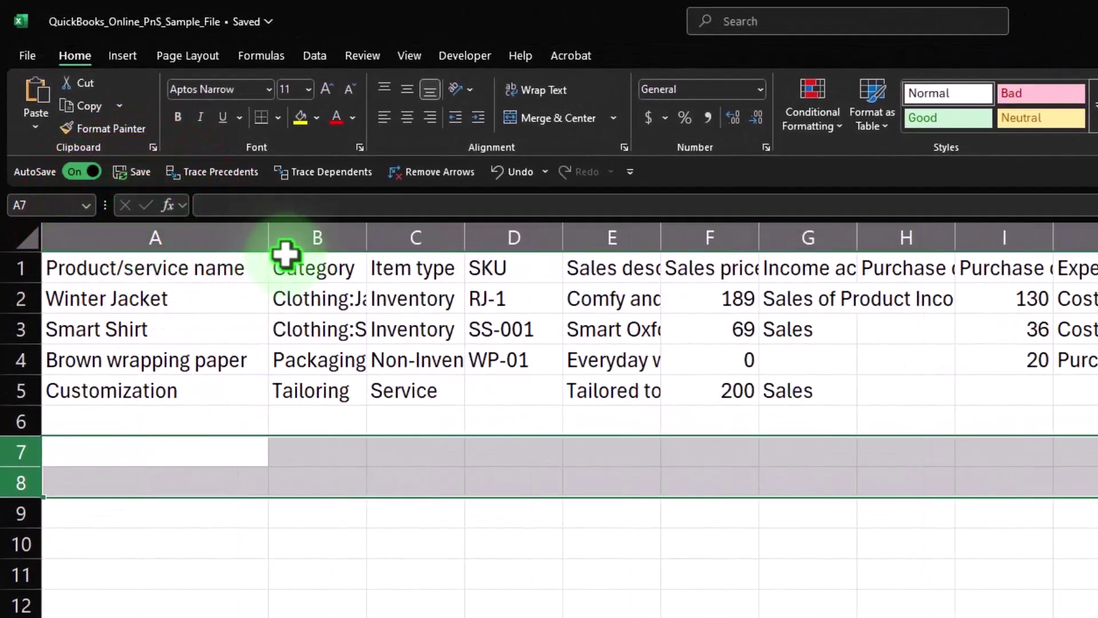
{"action": "double_click", "coordinate": [366, 236]}
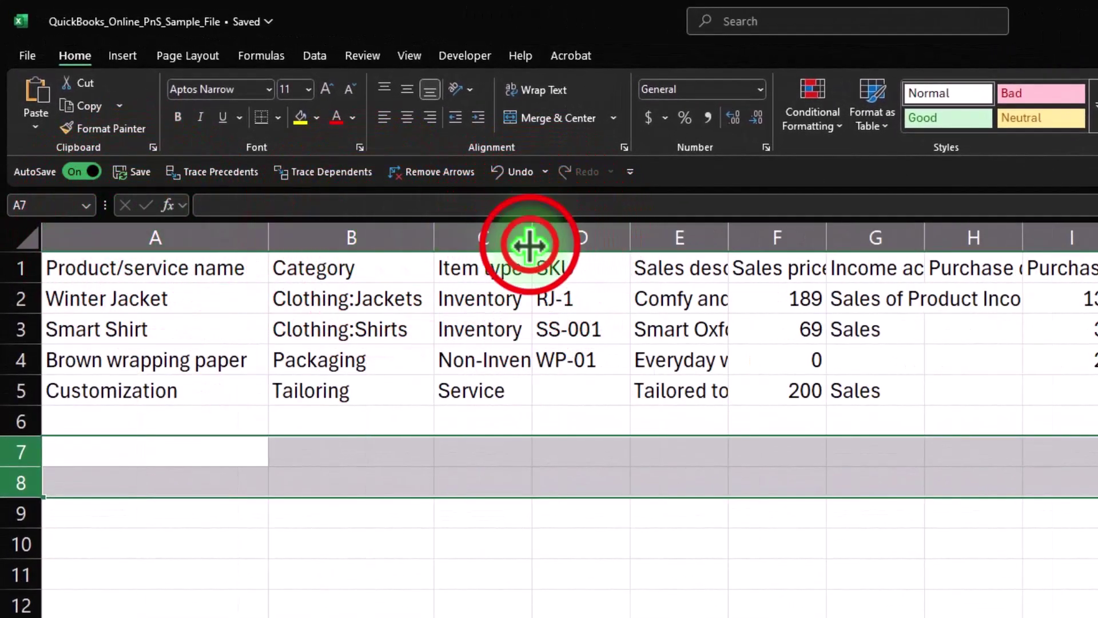
{"action": "double_click", "coordinate": [533, 238]}
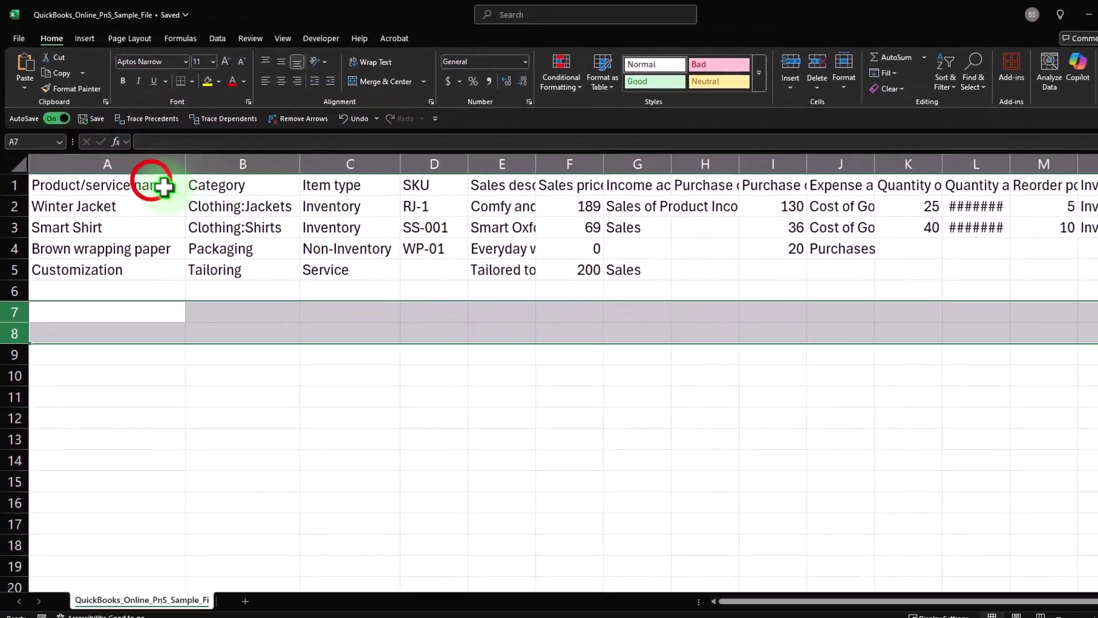
Make the template's column headings in row 1 bold
{"action": "left_click_drag", "start_coordinate": [246, 274], "coordinate": [1097, 284]}
{"action": "left_click_drag", "start_coordinate": [971, 187], "coordinate": [852, 177]}
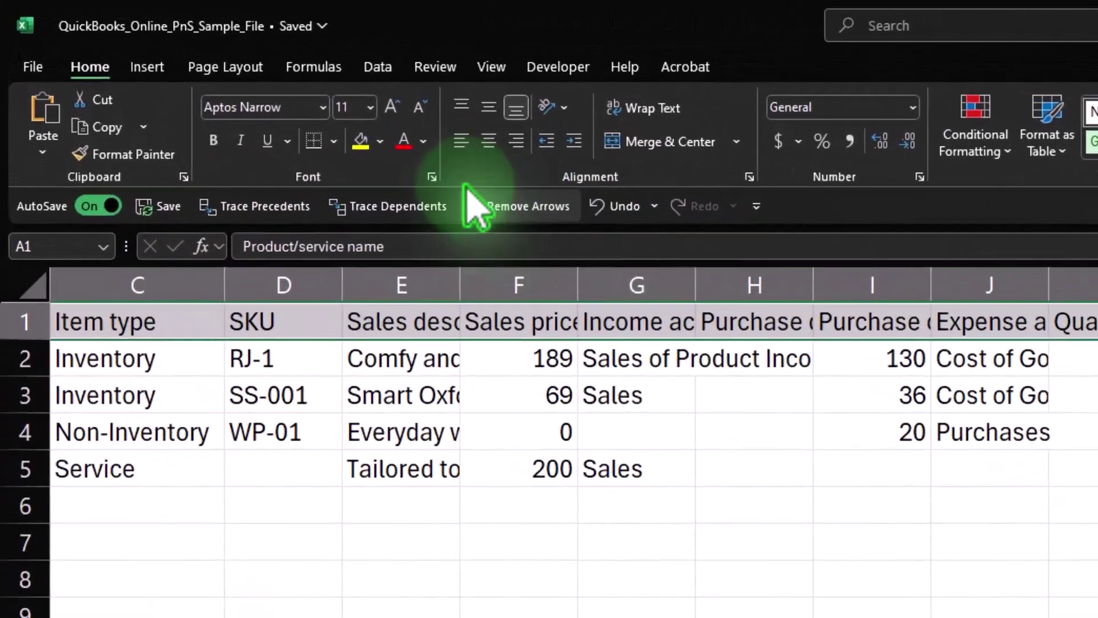
{"action": "left_click", "coordinate": [214, 140]}
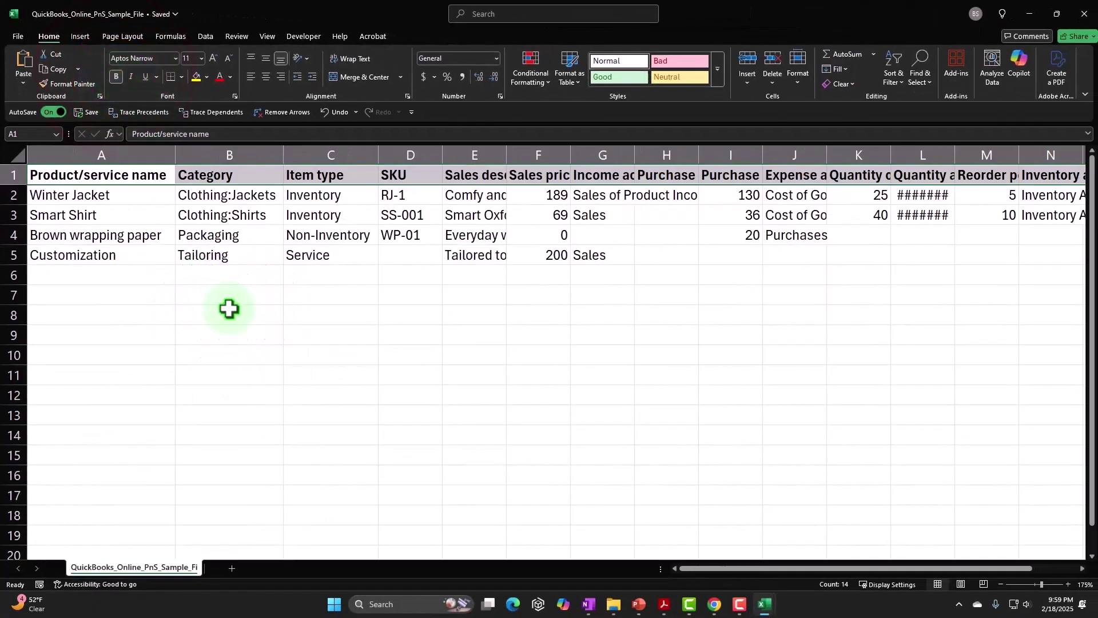
{"action": "left_click", "coordinate": [229, 309]}
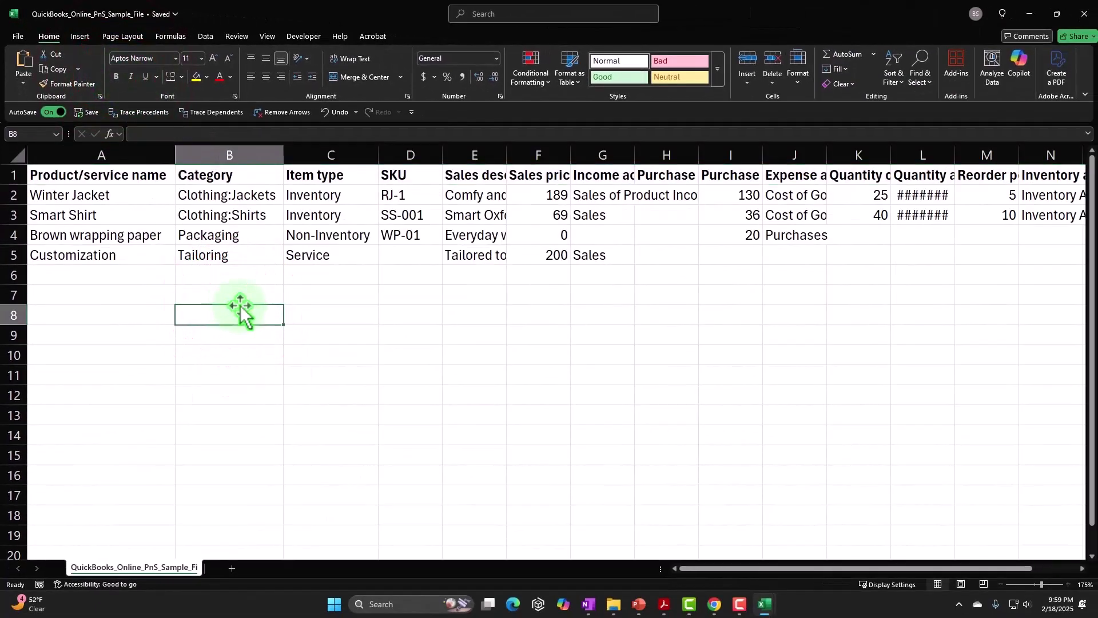
Examine the first sample item's name and category and the item types of the sample rows
{"action": "left_click", "coordinate": [96, 194]}
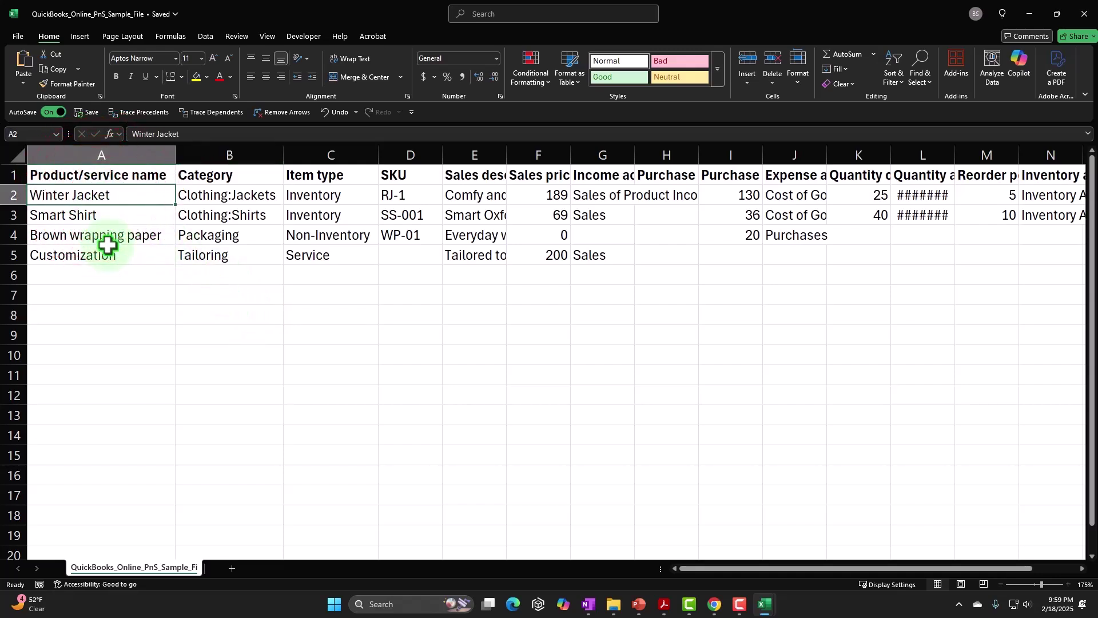
{"action": "key", "text": "Right"}
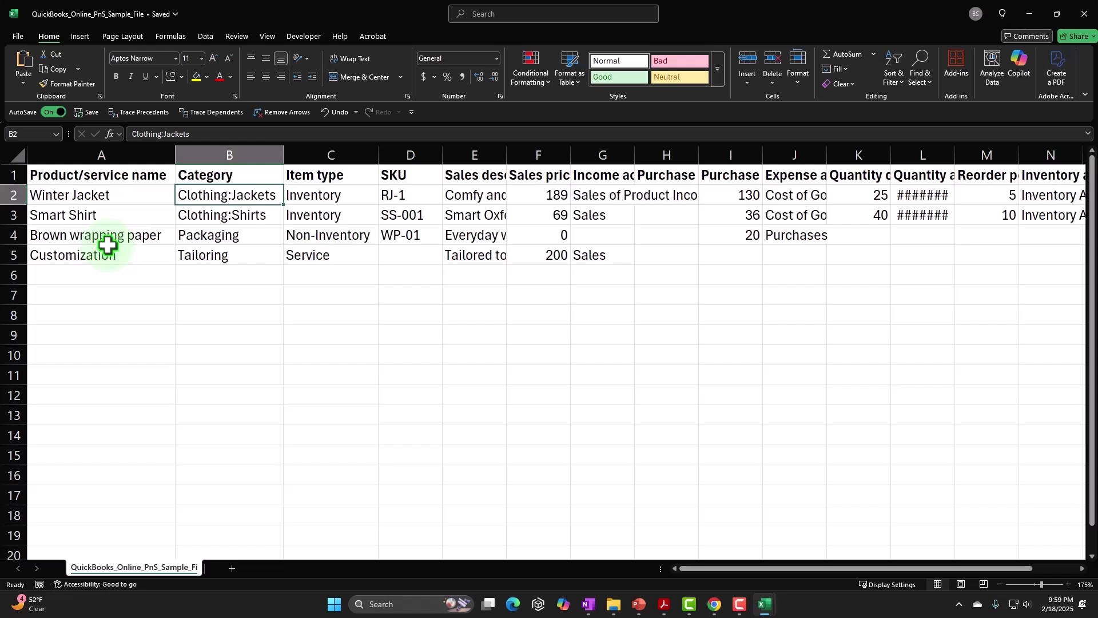
{"action": "key", "text": "Right"}
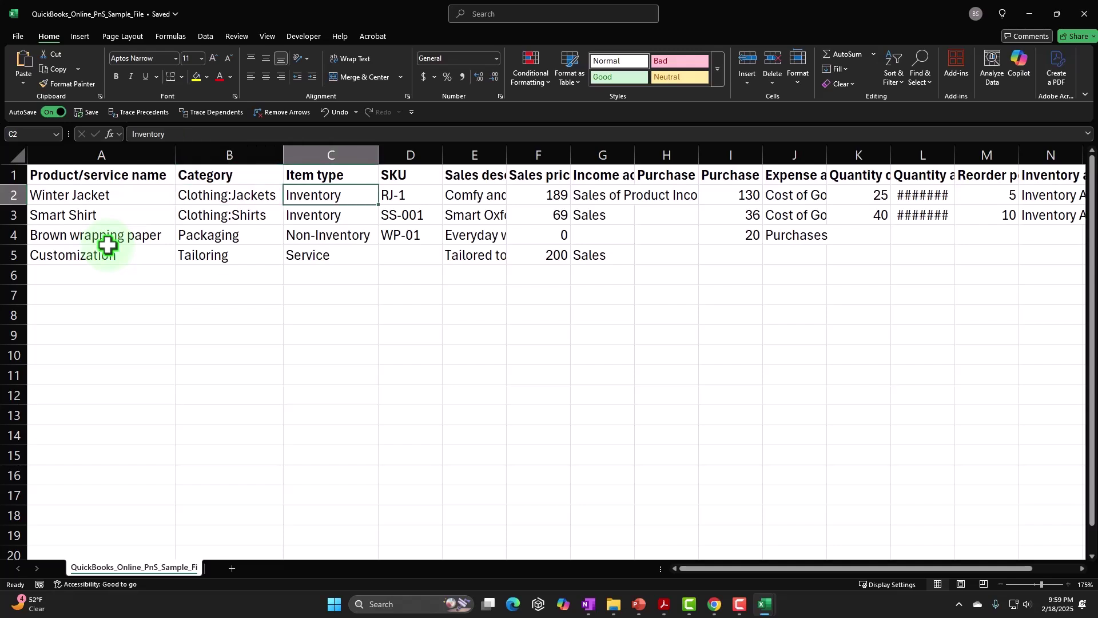
{"action": "key", "text": "Down"}
{"action": "key", "text": "Down"}
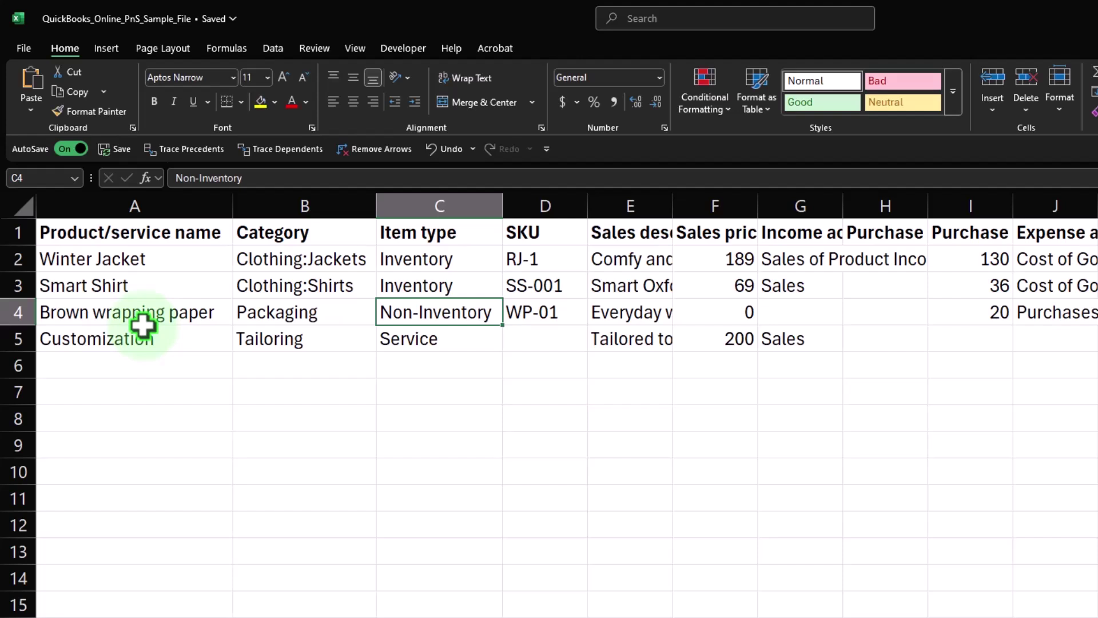
{"action": "key", "text": "Up"}
{"action": "key", "text": "Up"}
Copy the Service item type from C5 into the three sample rows above it, C2:C4
{"action": "key", "text": "Down"}
{"action": "key", "text": "Down"}
{"action": "key", "text": "Down"}
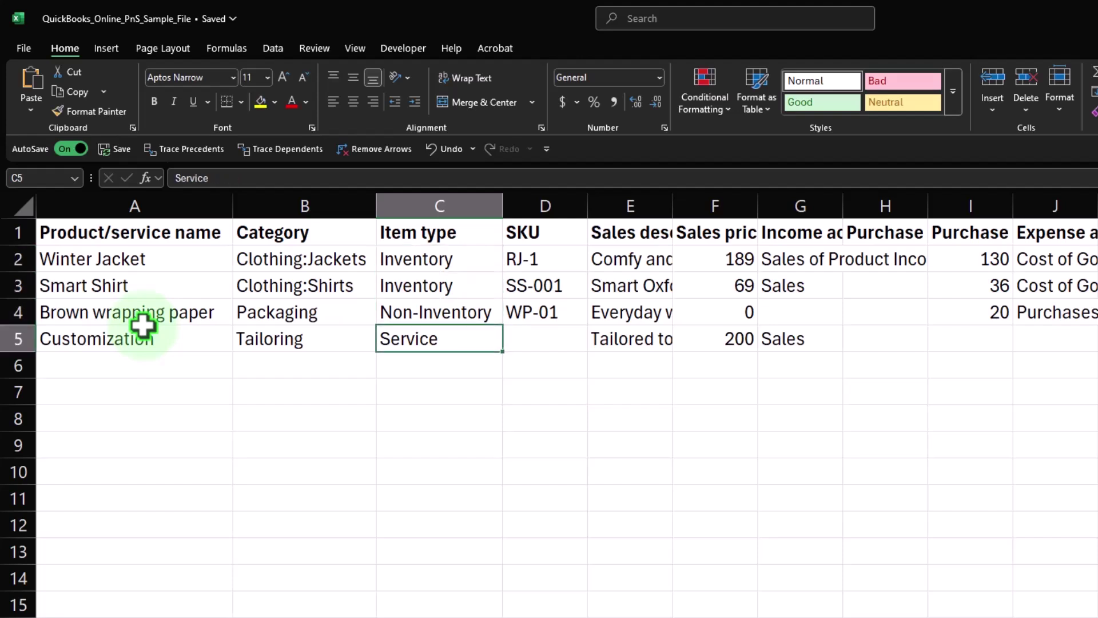
{"action": "left_click_drag", "start_coordinate": [448, 263], "coordinate": [439, 311]}
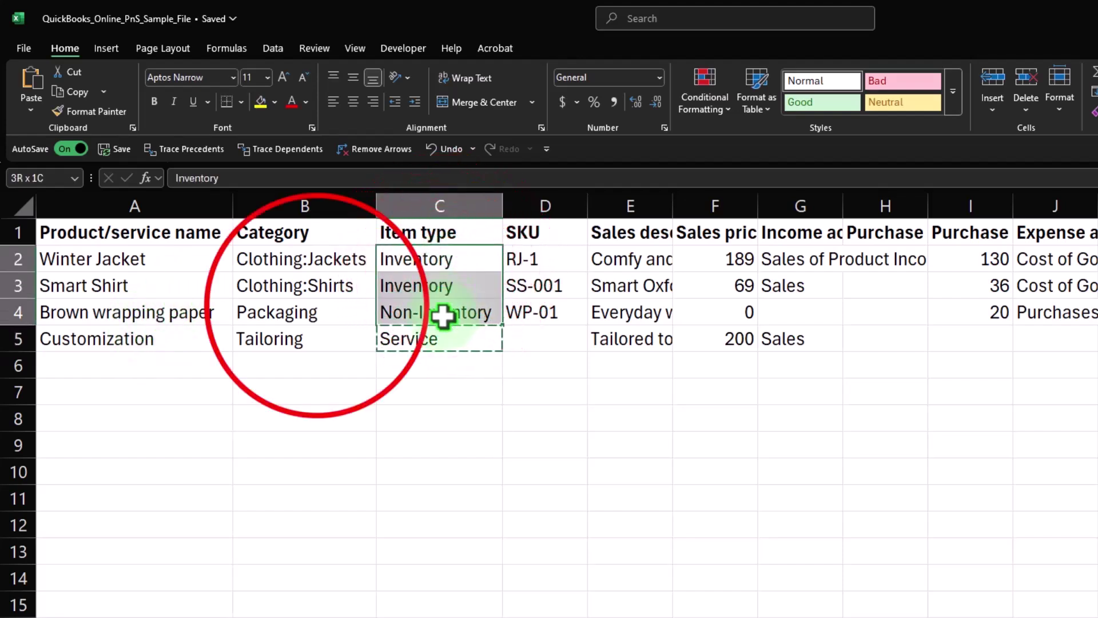
{"action": "type", "text": "Service Service Service"}
Clear the sample product names, categories and SKUs in rows 2 to 5
{"action": "left_click", "coordinate": [299, 304]}
{"action": "left_click_drag", "start_coordinate": [165, 255], "coordinate": [287, 350]}
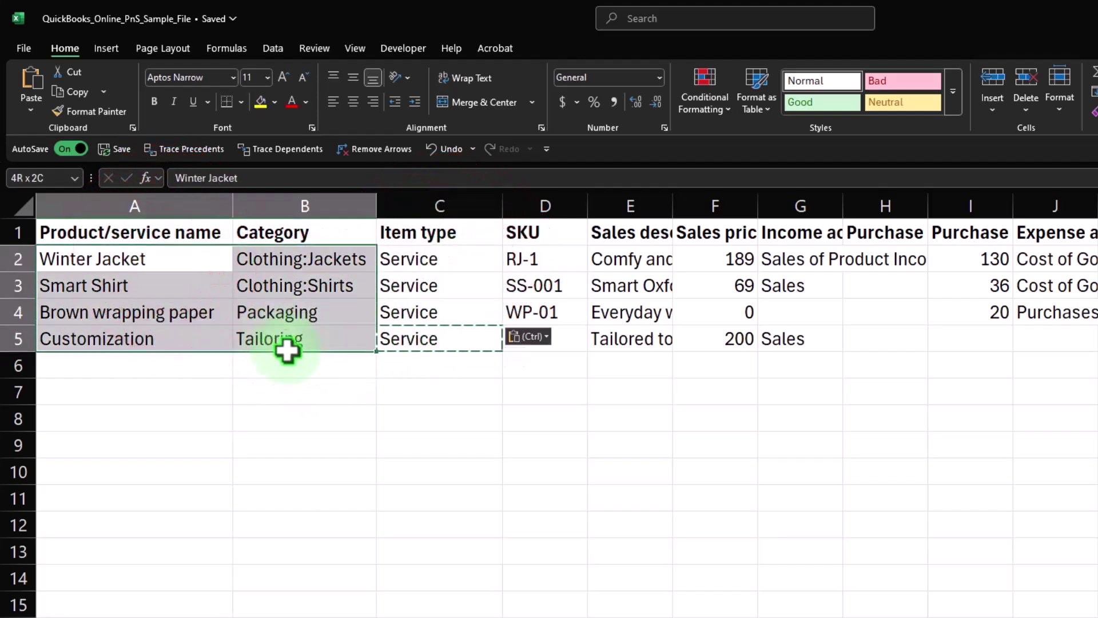
{"action": "key", "text": "Delete"}
{"action": "left_click_drag", "start_coordinate": [533, 257], "coordinate": [543, 343]}
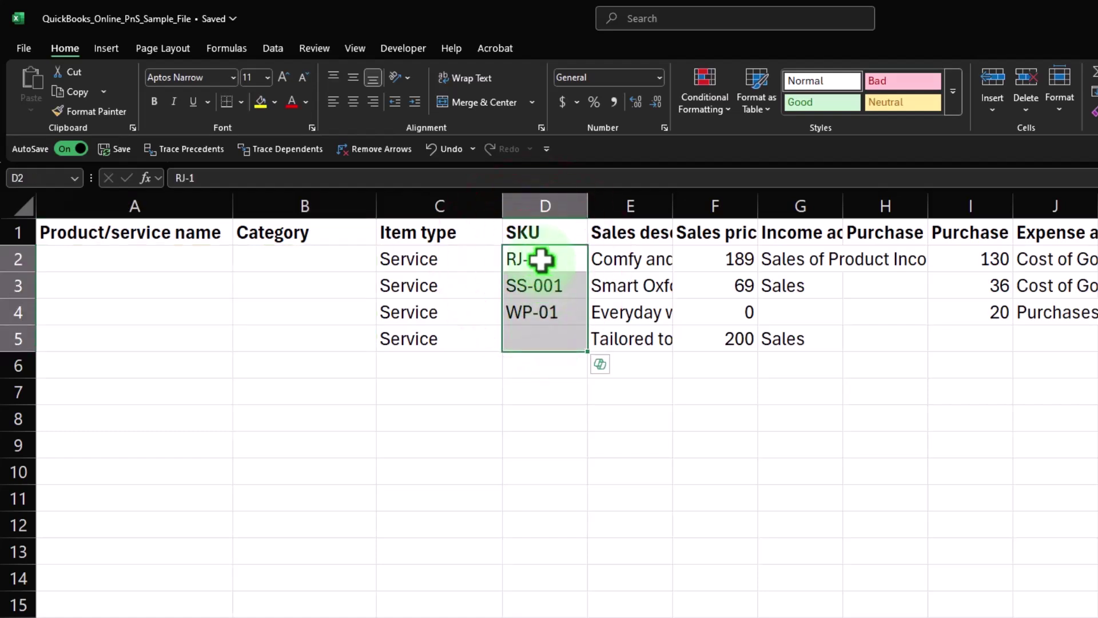
Autofit the Sales description column and clear the sample sales descriptions and sales prices in rows 2 to 5
{"action": "double_click", "coordinate": [674, 204]}
{"action": "left_click", "coordinate": [730, 312]}
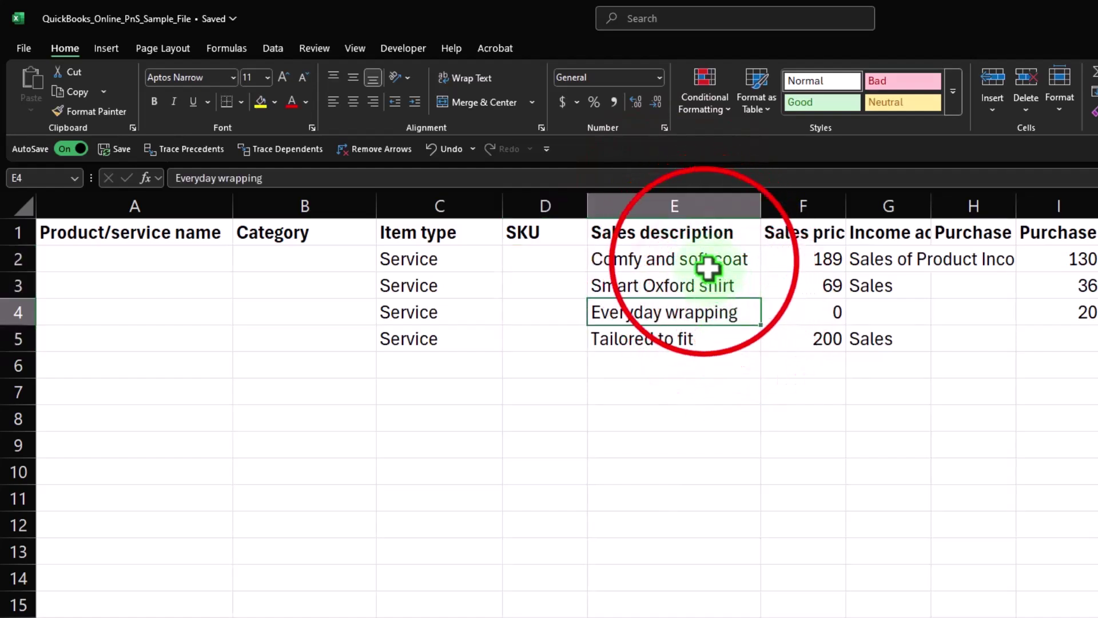
{"action": "left_click_drag", "start_coordinate": [703, 262], "coordinate": [701, 340]}
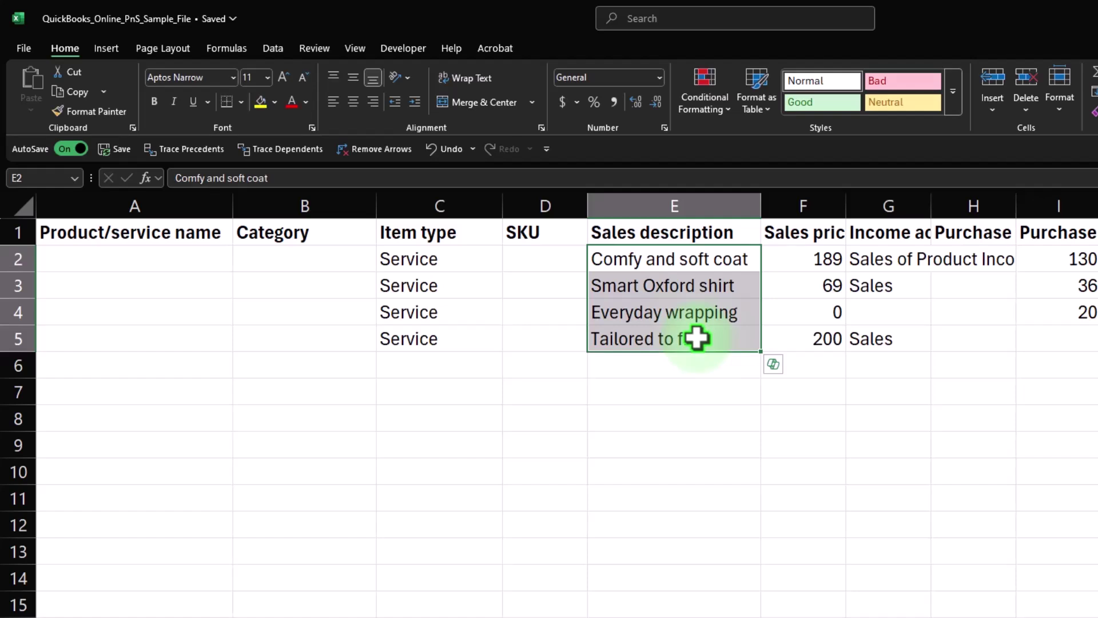
{"action": "key", "text": "Delete"}
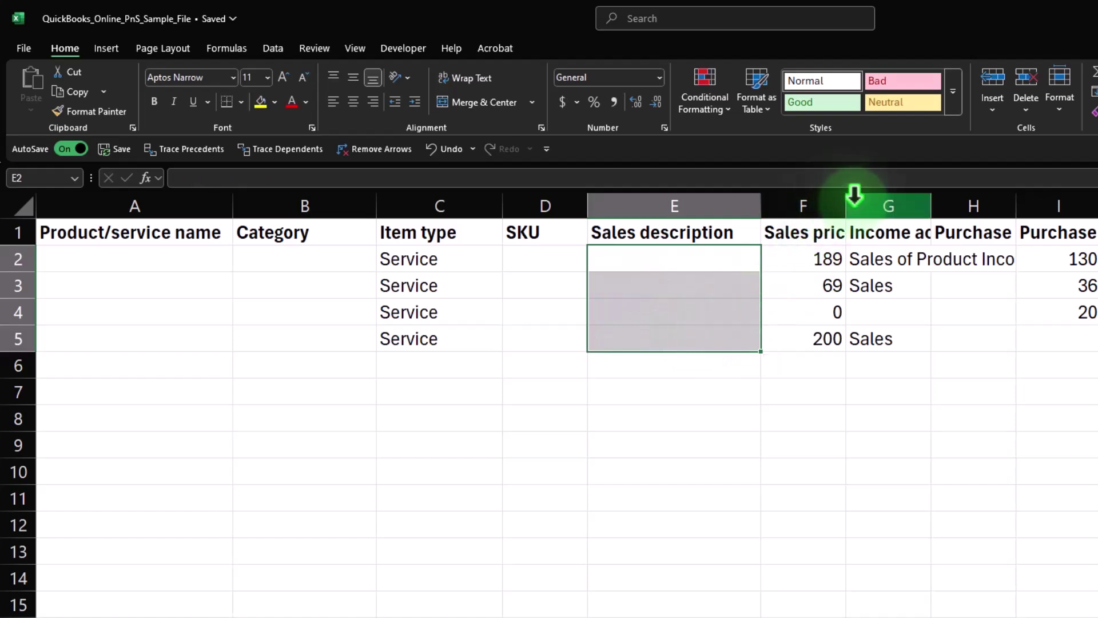
{"action": "left_click_drag", "start_coordinate": [829, 260], "coordinate": [827, 344]}
{"action": "key", "text": "Delete"}
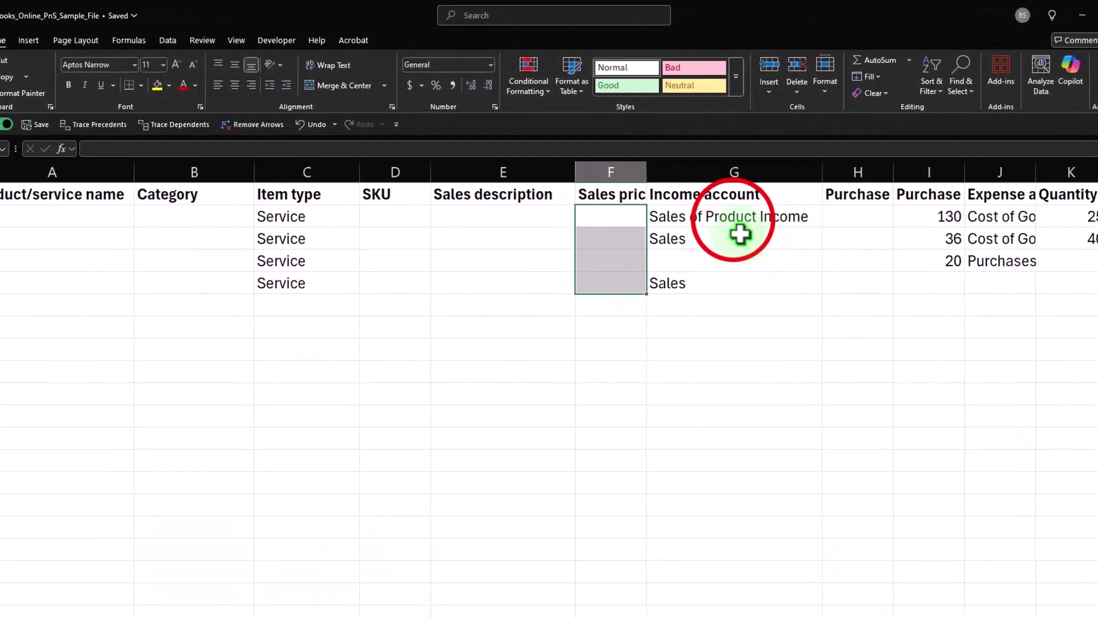
Enter Service as the income account in G2 and clear the sample income accounts in G3:G5
{"action": "left_click", "coordinate": [723, 195]}
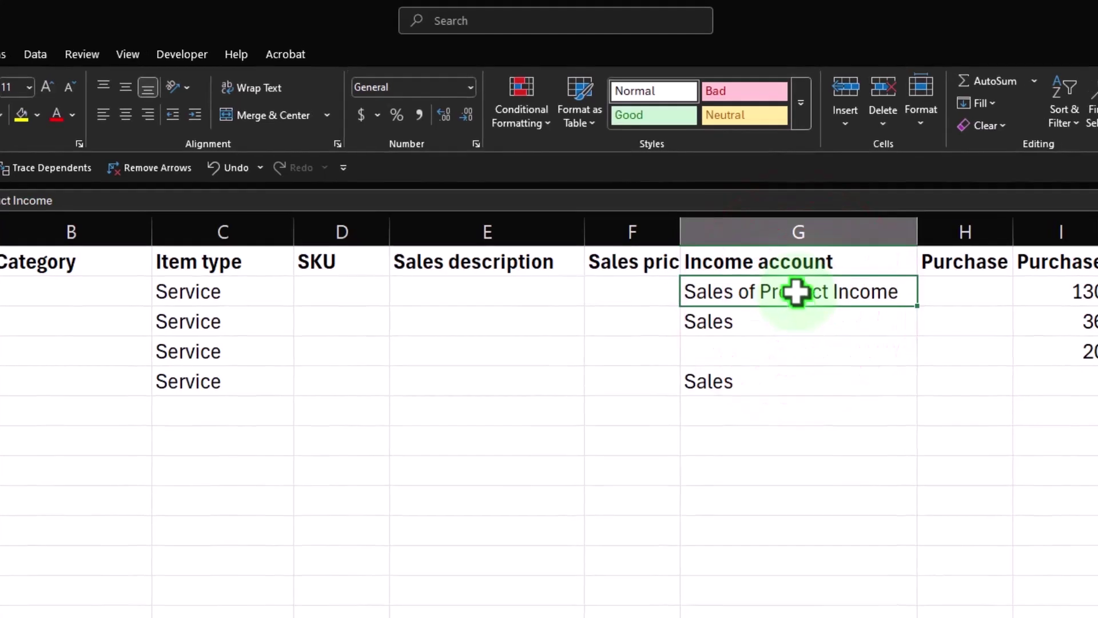
{"action": "type", "text": "Ser"}
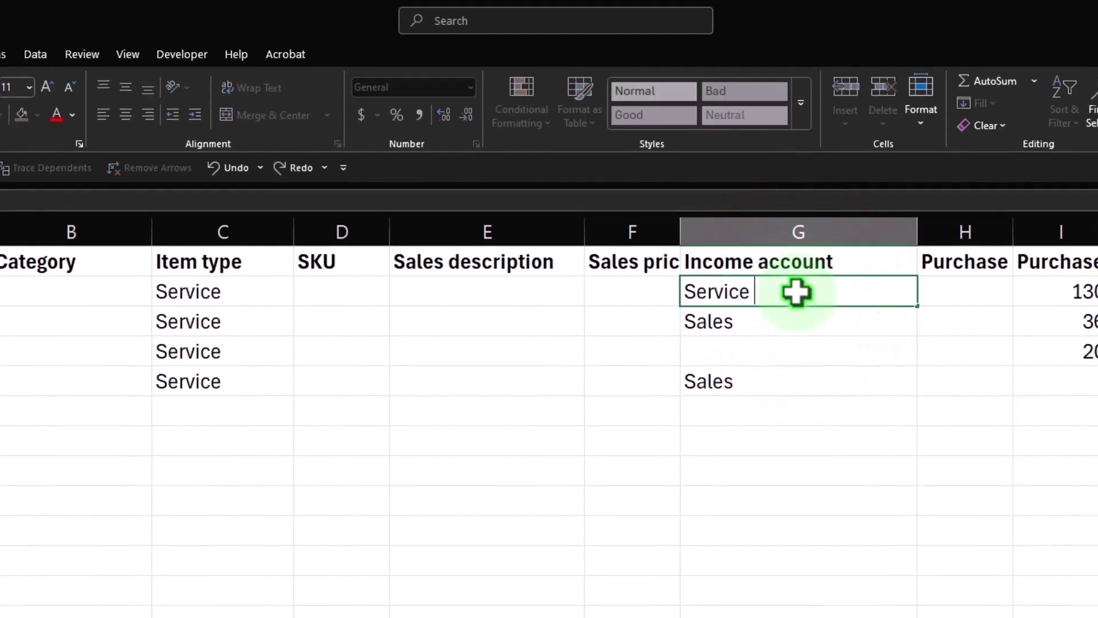
{"action": "type", "text": "vice"}
{"action": "left_click_drag", "start_coordinate": [807, 326], "coordinate": [807, 390]}
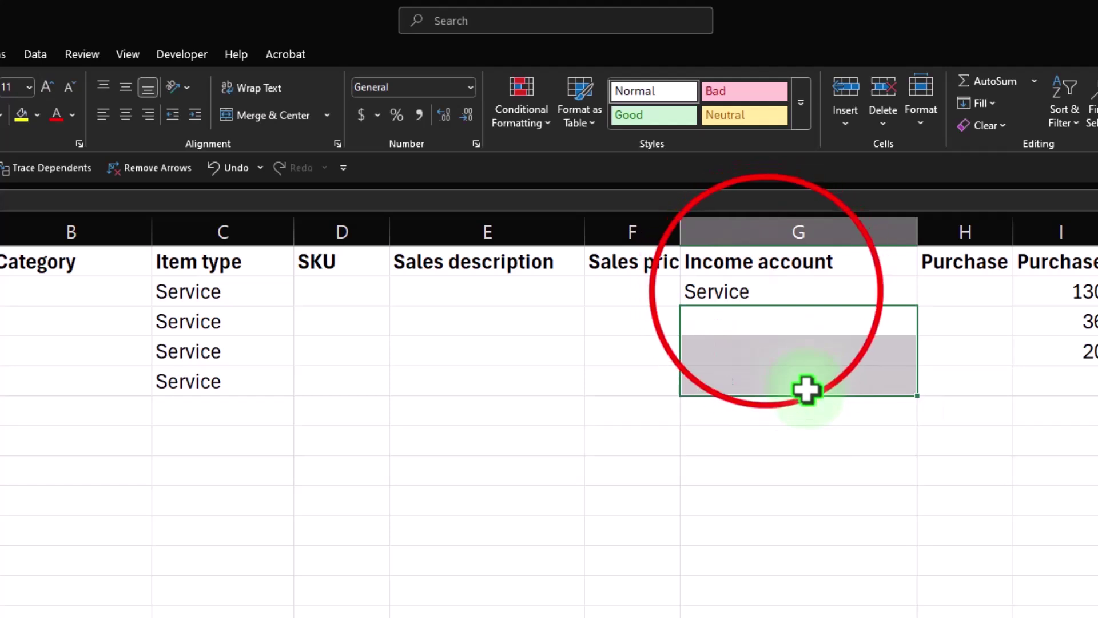
Copy the Service income account from G2 into the three rows below, G3:G5
{"action": "left_click", "coordinate": [766, 292]}
{"action": "key", "text": "ctrl+c"}
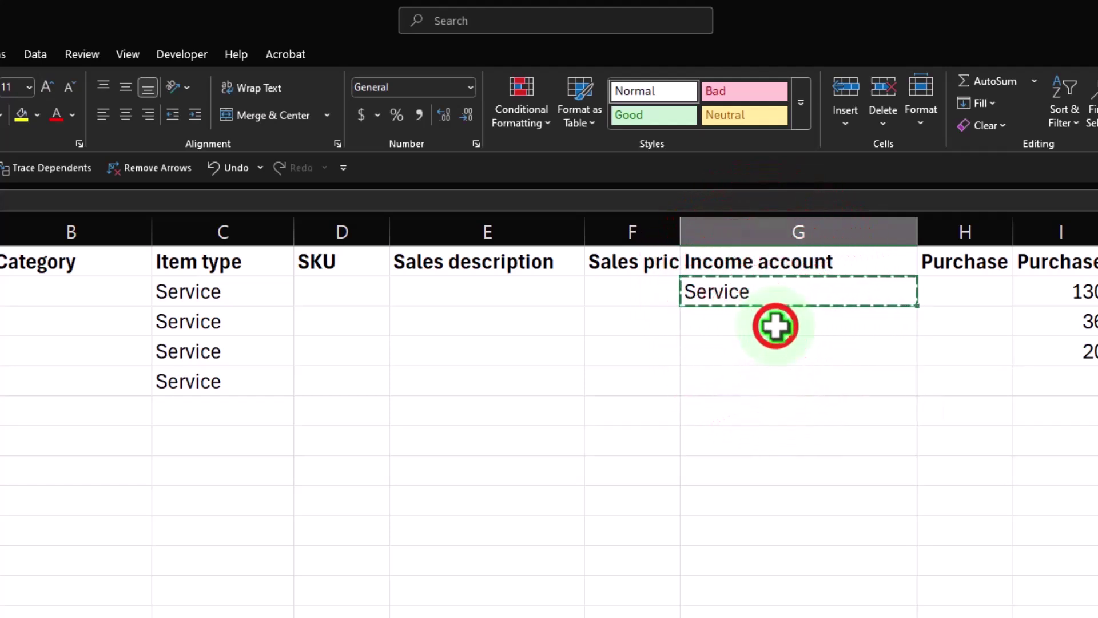
{"action": "left_click_drag", "start_coordinate": [775, 327], "coordinate": [772, 391]}
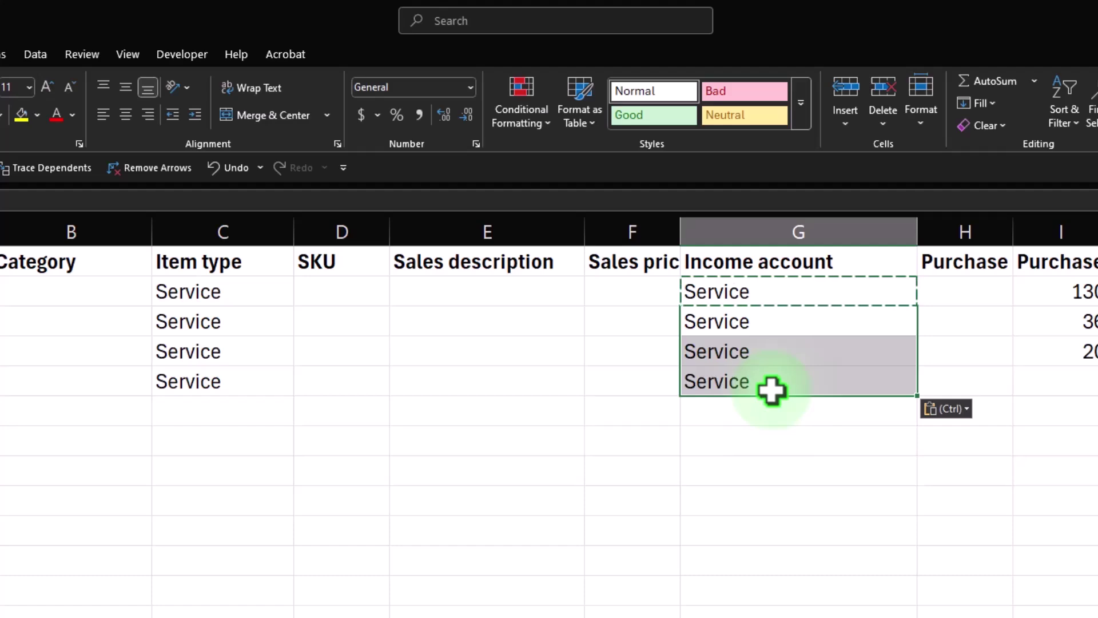
{"action": "left_click", "coordinate": [772, 390]}
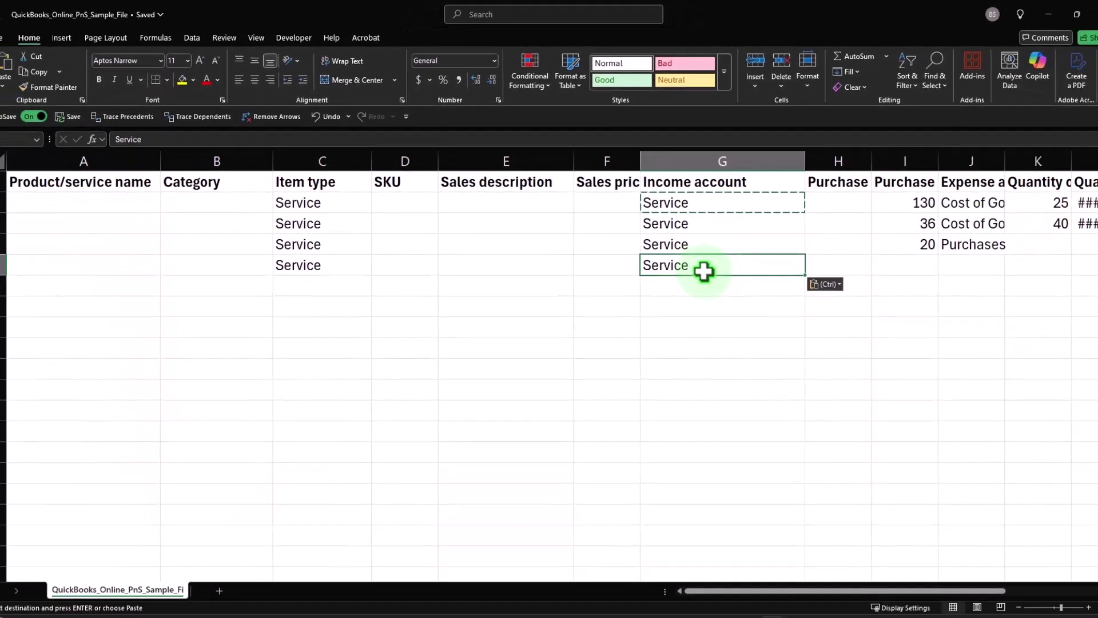
Autofit the Purchase cost column and clear the sample purchase costs in rows 2 to 4
{"action": "key", "text": "Right"}
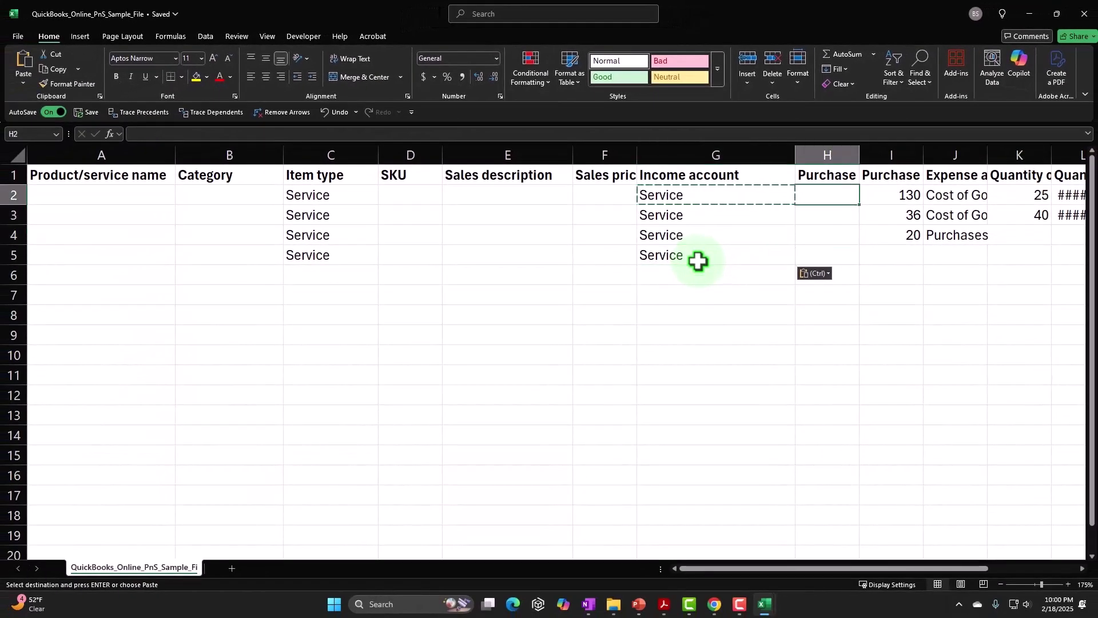
{"action": "key", "text": "Right"}
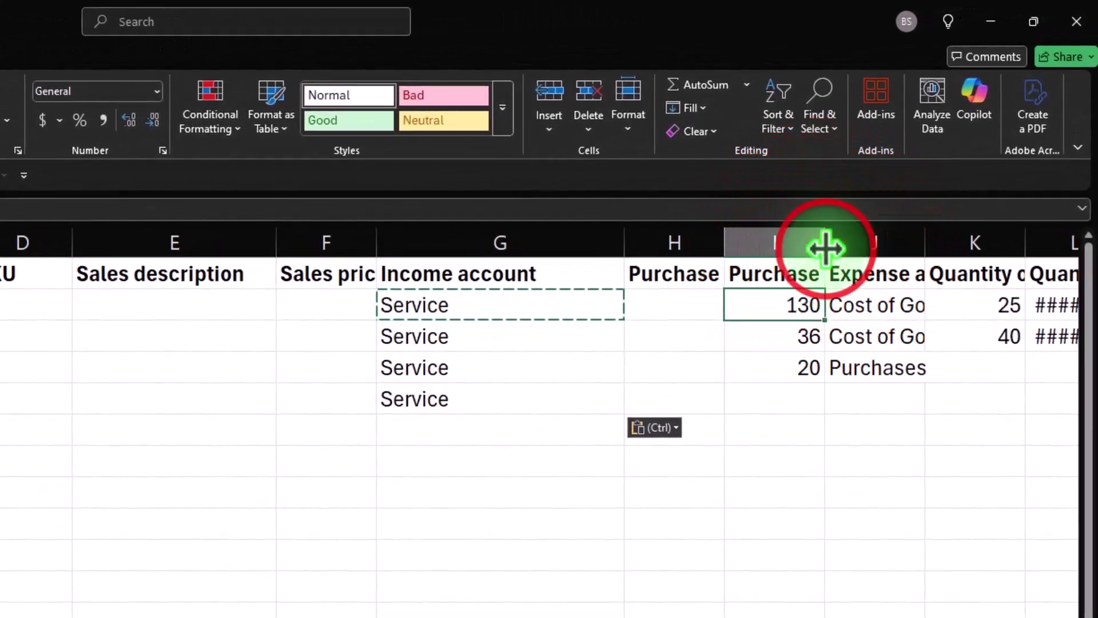
{"action": "double_click", "coordinate": [825, 247]}
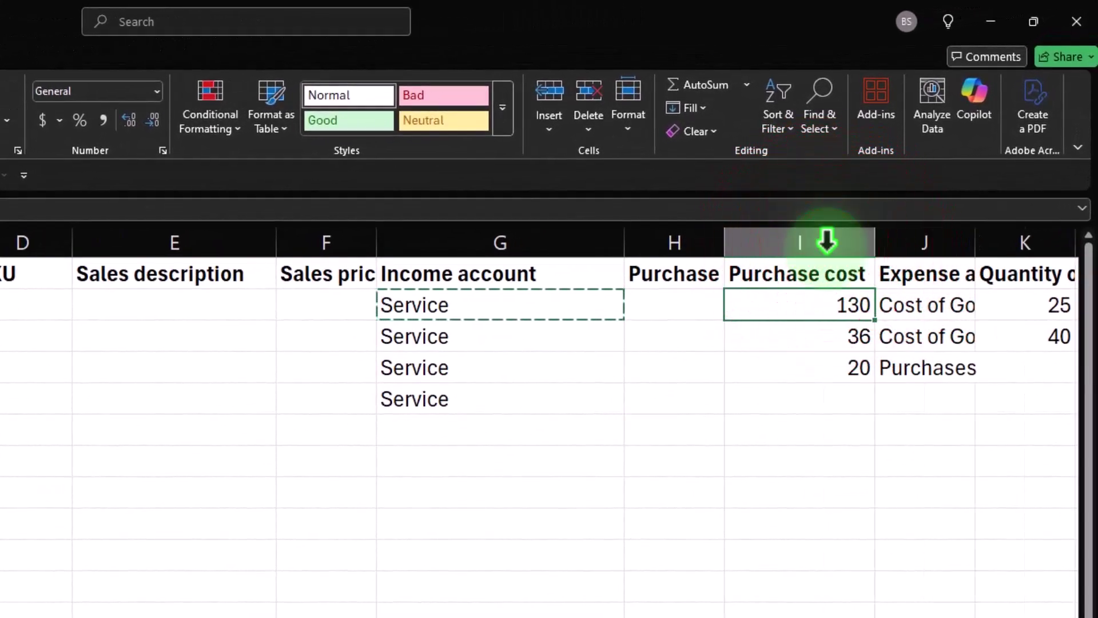
{"action": "key", "text": "Right"}
{"action": "key", "text": "Right"}
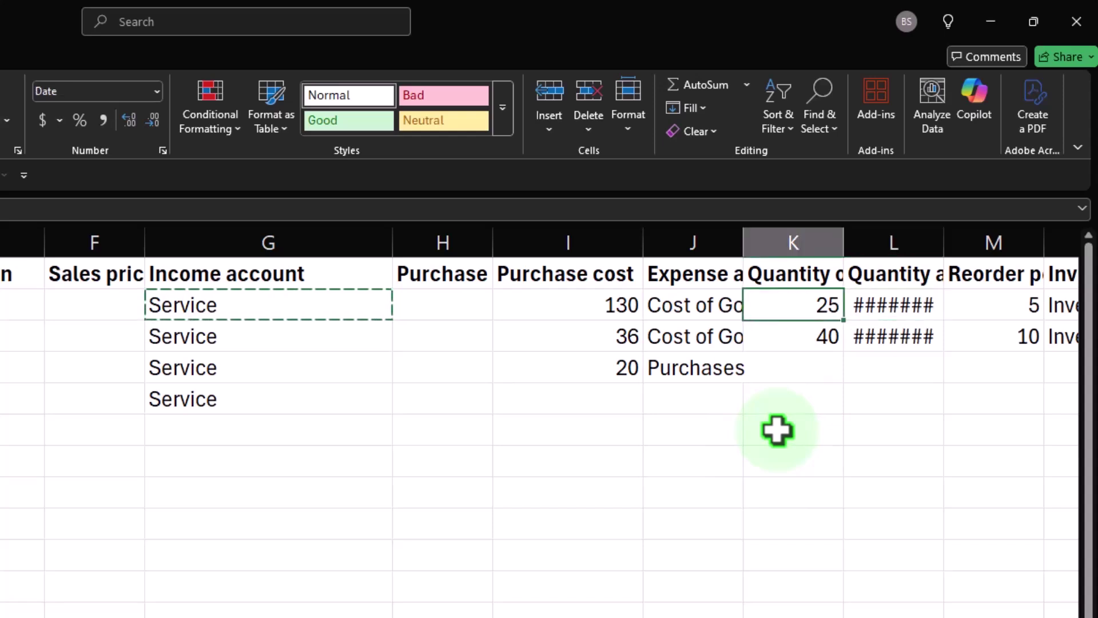
{"action": "key", "text": "Left"}
{"action": "key", "text": "Left"}
{"action": "key", "text": "shift+Down"}
{"action": "key", "text": "shift+Down"}
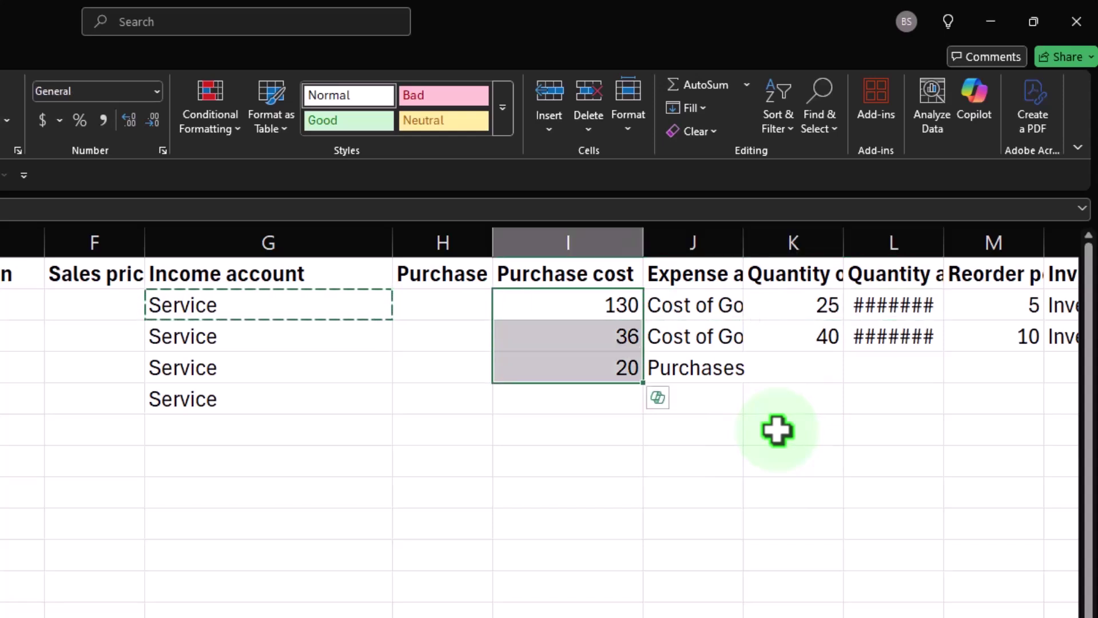
Autofit the Expense account column and clear the sample expense accounts in rows 2 to 4
{"action": "key", "text": "Right"}
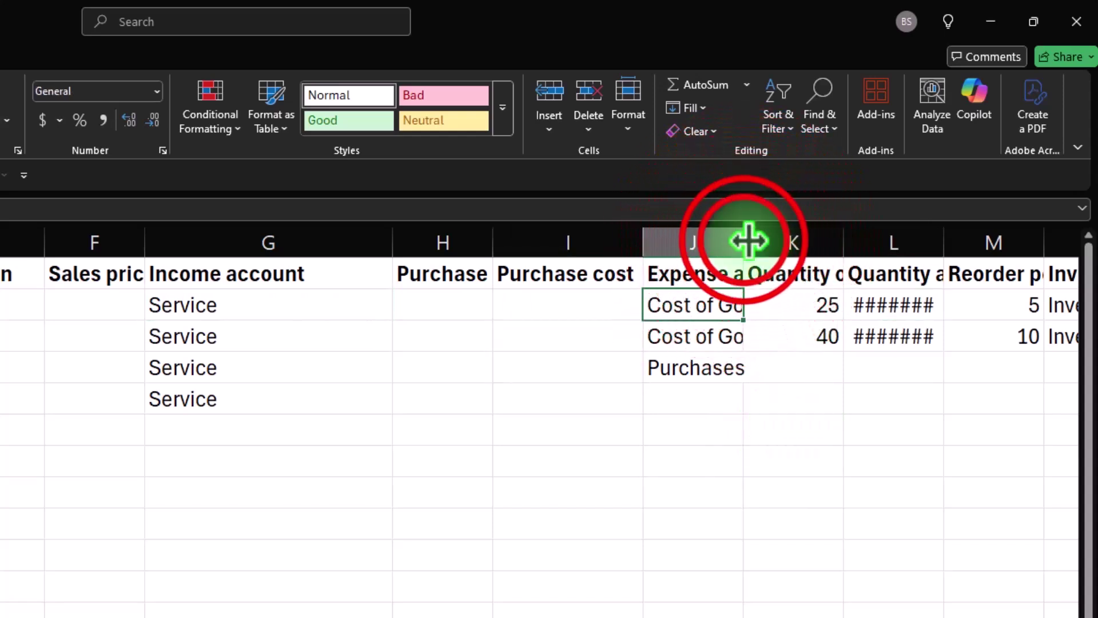
{"action": "double_click", "coordinate": [743, 241]}
{"action": "left_click", "coordinate": [809, 336]}
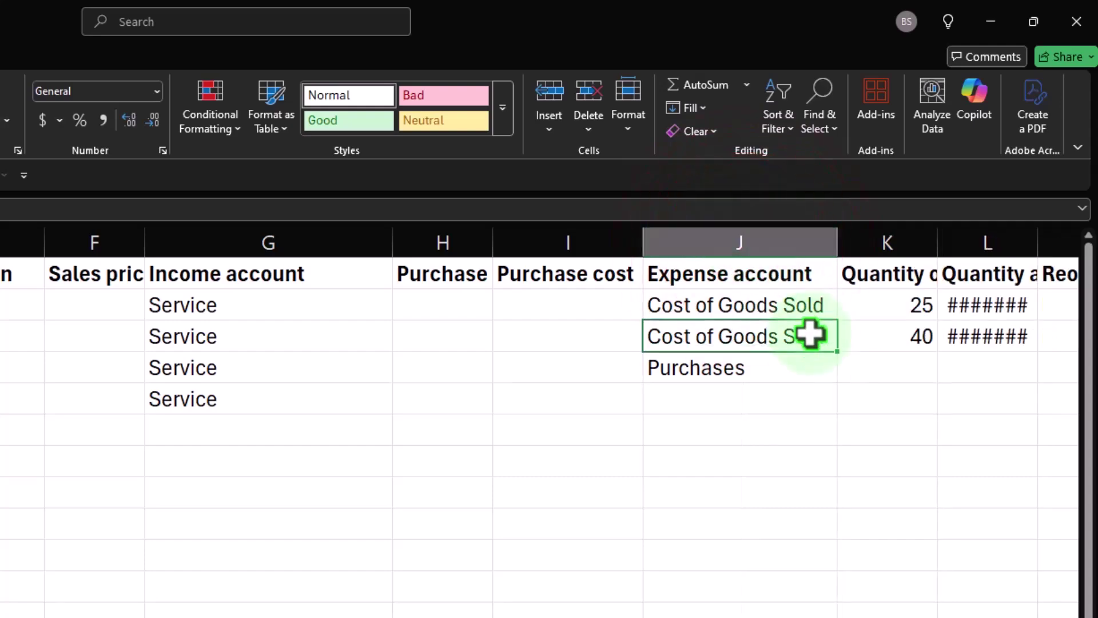
{"action": "key", "text": "shift+Down"}
{"action": "key", "text": "shift+Down"}
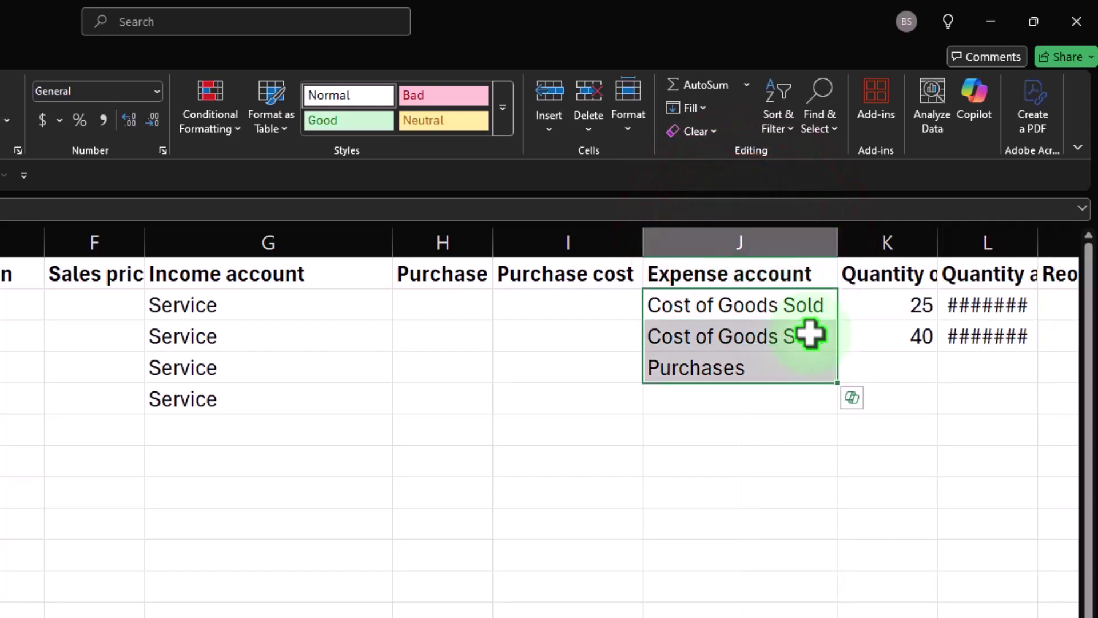
{"action": "key", "text": "Delete"}
Autofit the Quantity on hand column and clear the sample quantities beneath its header
{"action": "key", "text": "Right"}
{"action": "key", "text": "Right"}
{"action": "key", "text": "Right"}
{"action": "key", "text": "Right"}
{"action": "key", "text": "Right"}
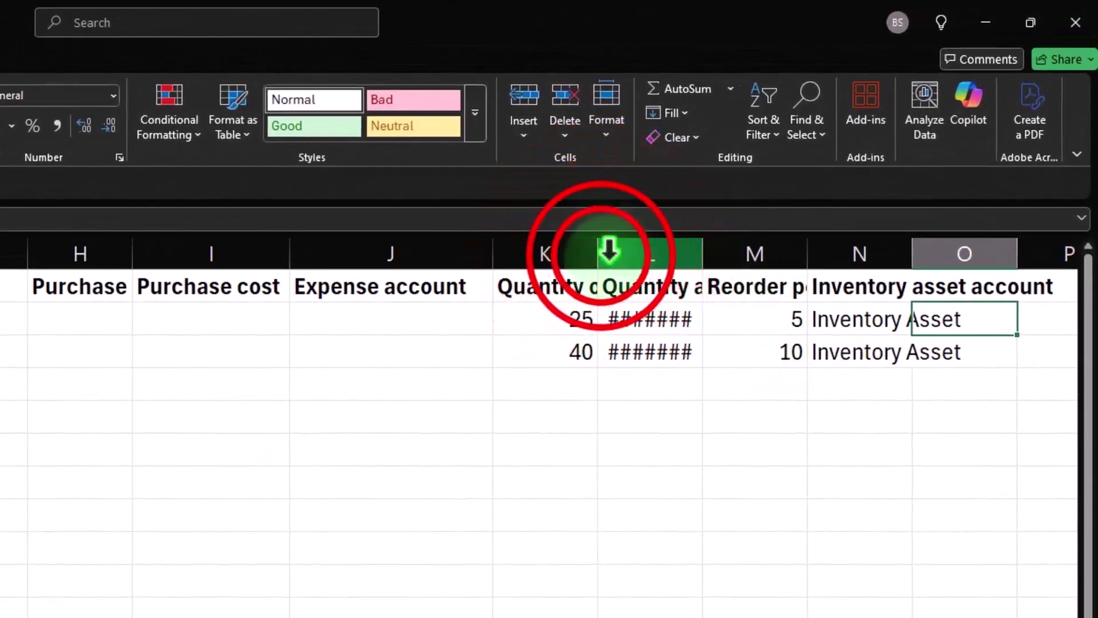
{"action": "double_click", "coordinate": [598, 252]}
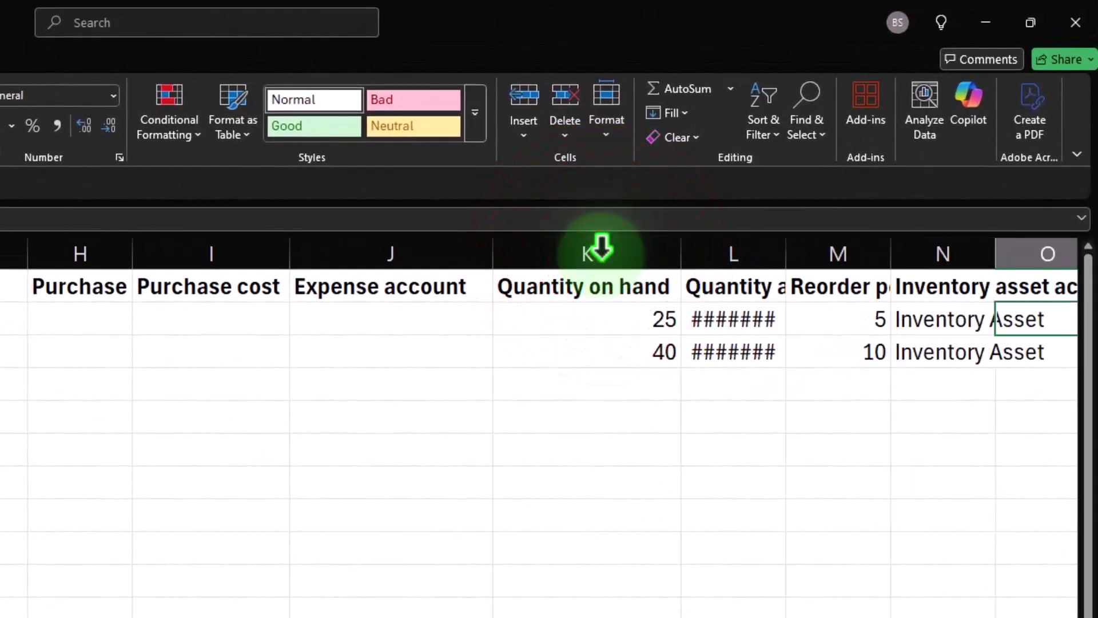
{"action": "left_click", "coordinate": [601, 247]}
{"action": "key", "text": "shift+Down"}
{"action": "key", "text": "Return"}
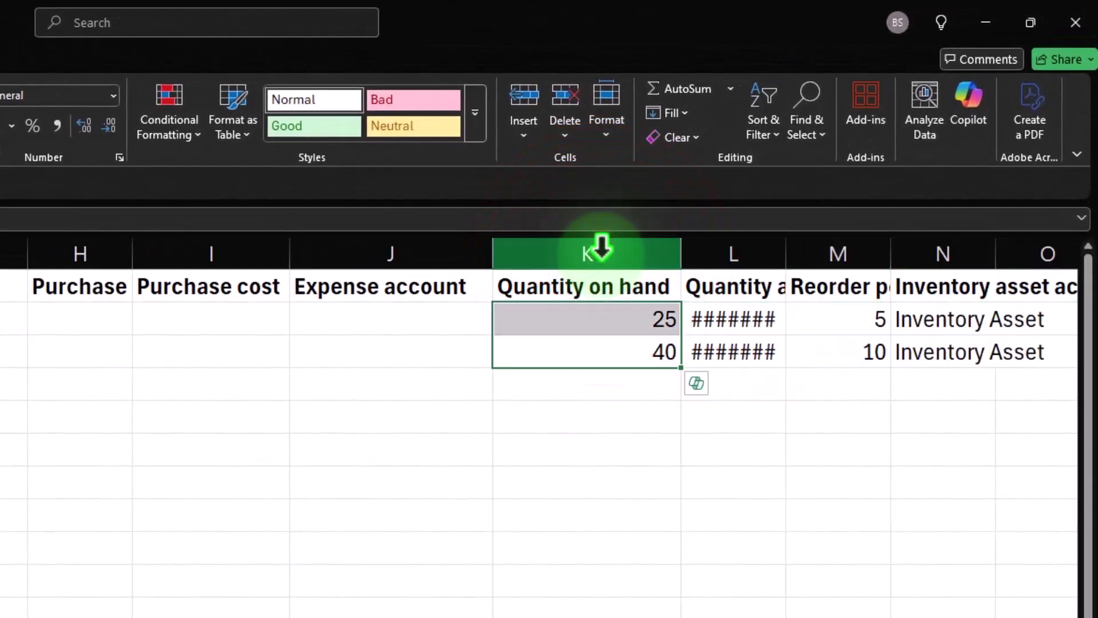
{"action": "key", "text": "Right"}
{"action": "key", "text": "Right"}
{"action": "left_click_drag", "start_coordinate": [636, 318], "coordinate": [637, 380]}
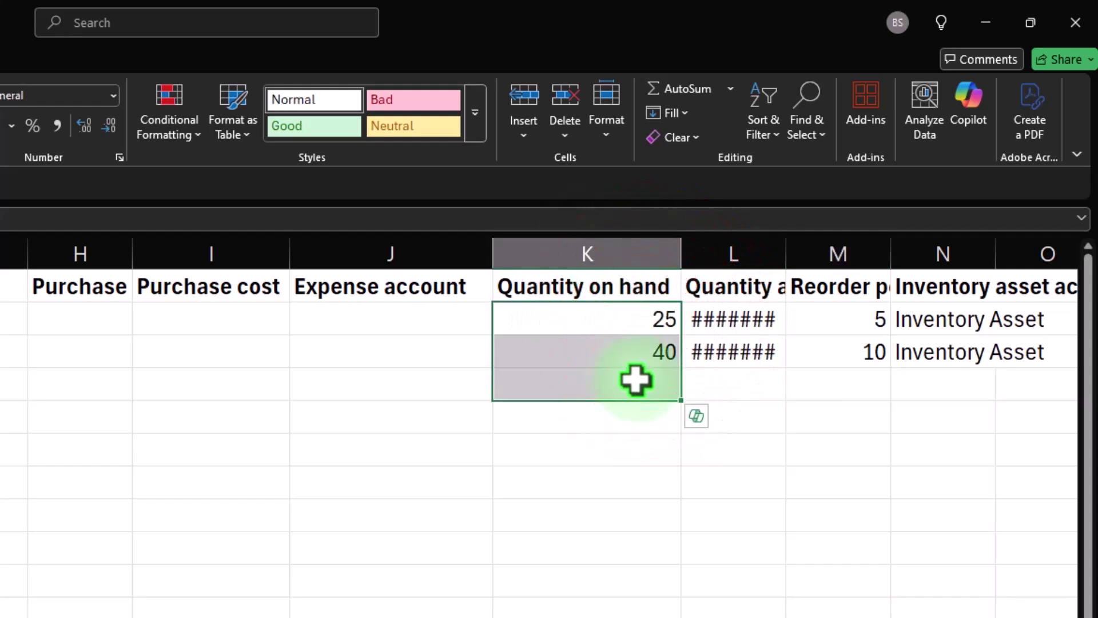
Autofit the Quantity as-of date column and set the date in L2 to 12/31/2024
{"action": "left_click_drag", "start_coordinate": [681, 316], "coordinate": [784, 245]}
{"action": "double_click", "coordinate": [784, 245]}
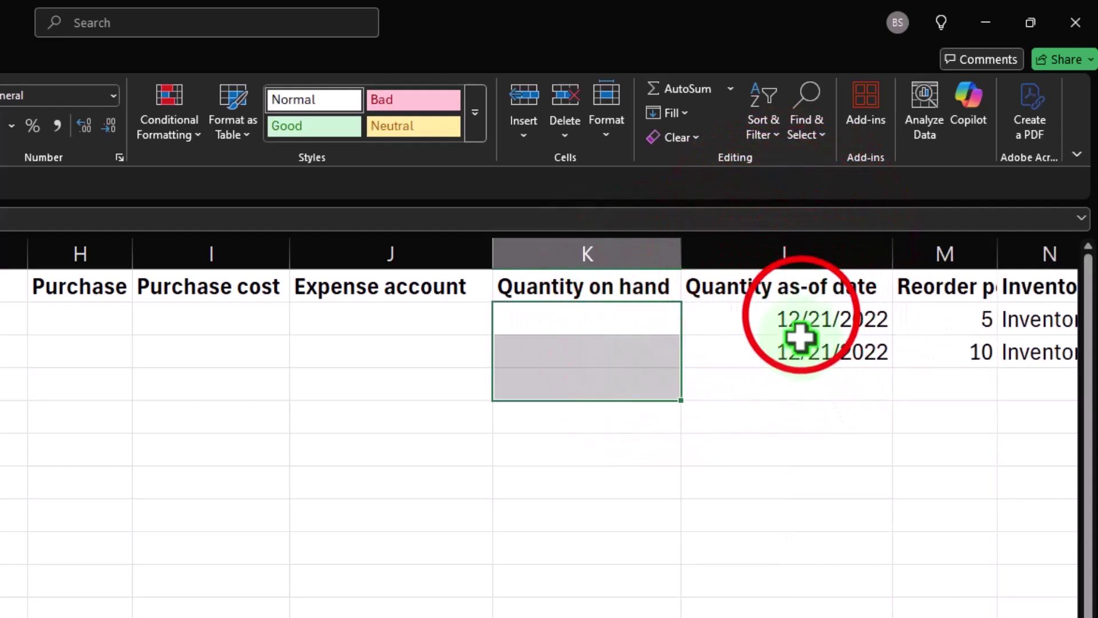
{"action": "left_click", "coordinate": [798, 316]}
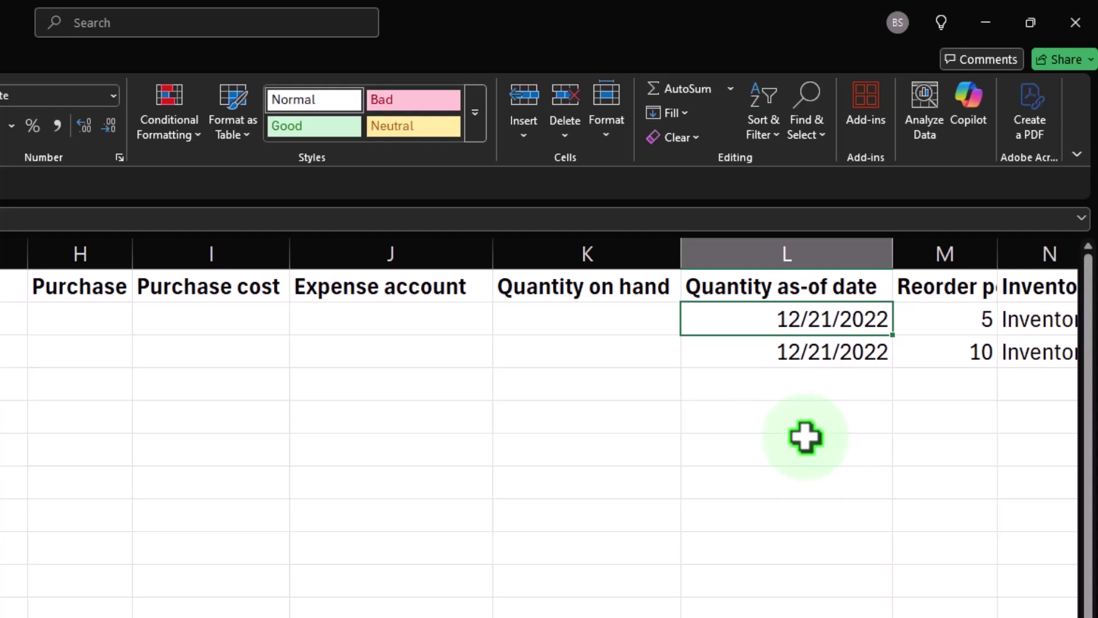
{"action": "type", "text": "12"}
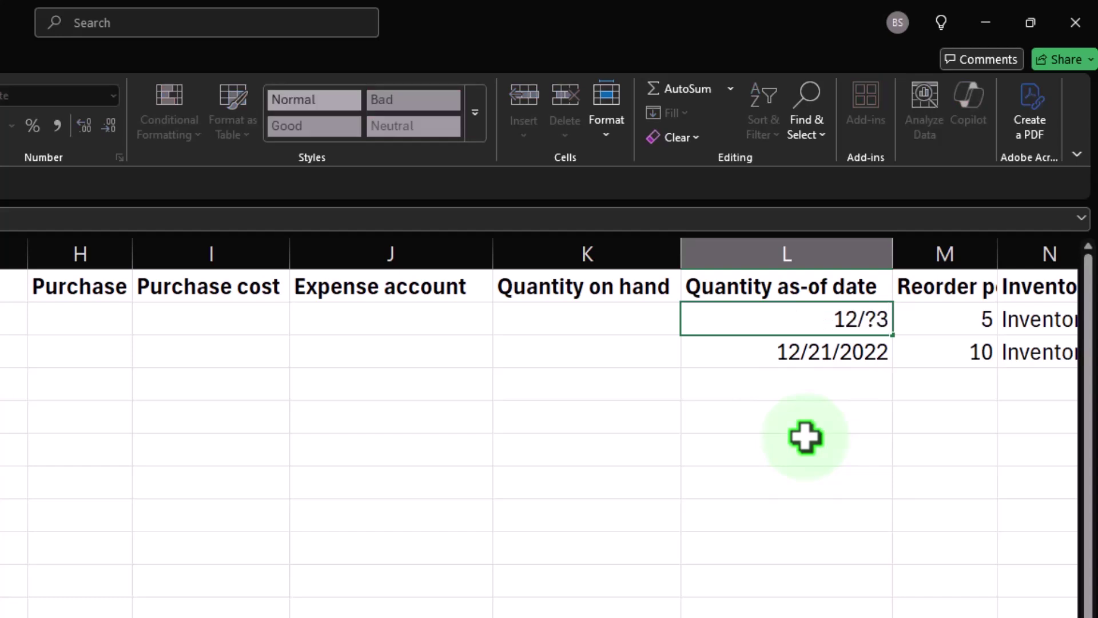
{"action": "key", "text": "Return"}
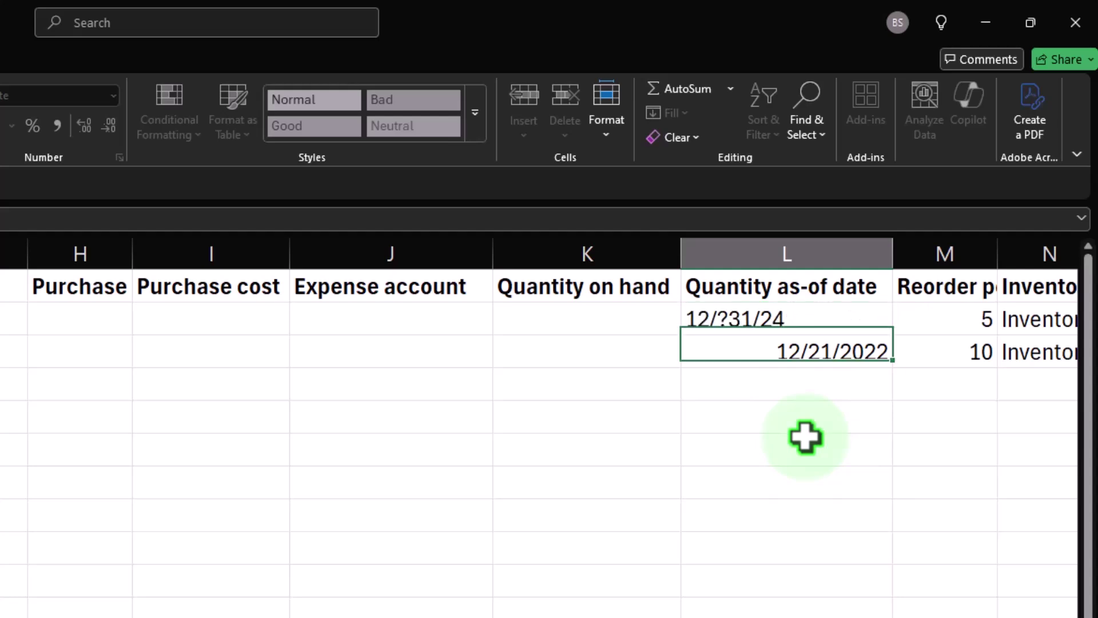
{"action": "double_click", "coordinate": [730, 319]}
{"action": "key", "text": "BackSpace"}
{"action": "key", "text": "Return"}
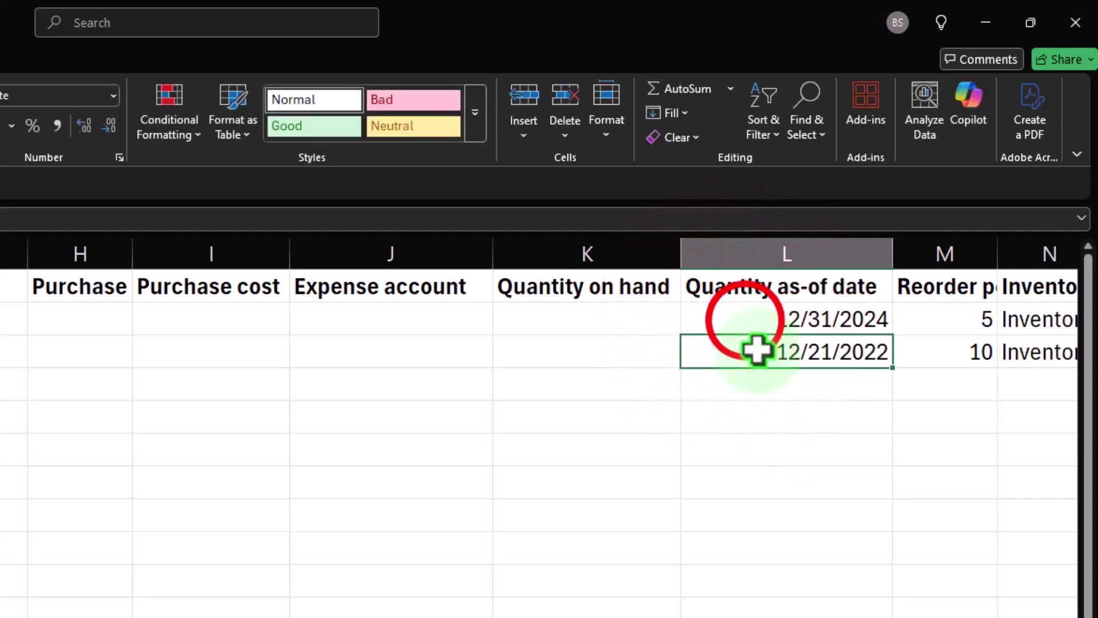
Copy the quantity as-of date from L2 into L3
{"action": "left_click", "coordinate": [729, 318]}
{"action": "key", "text": "ctrl+c"}
{"action": "left_click", "coordinate": [747, 360]}
{"action": "key", "text": "ctrl+v"}
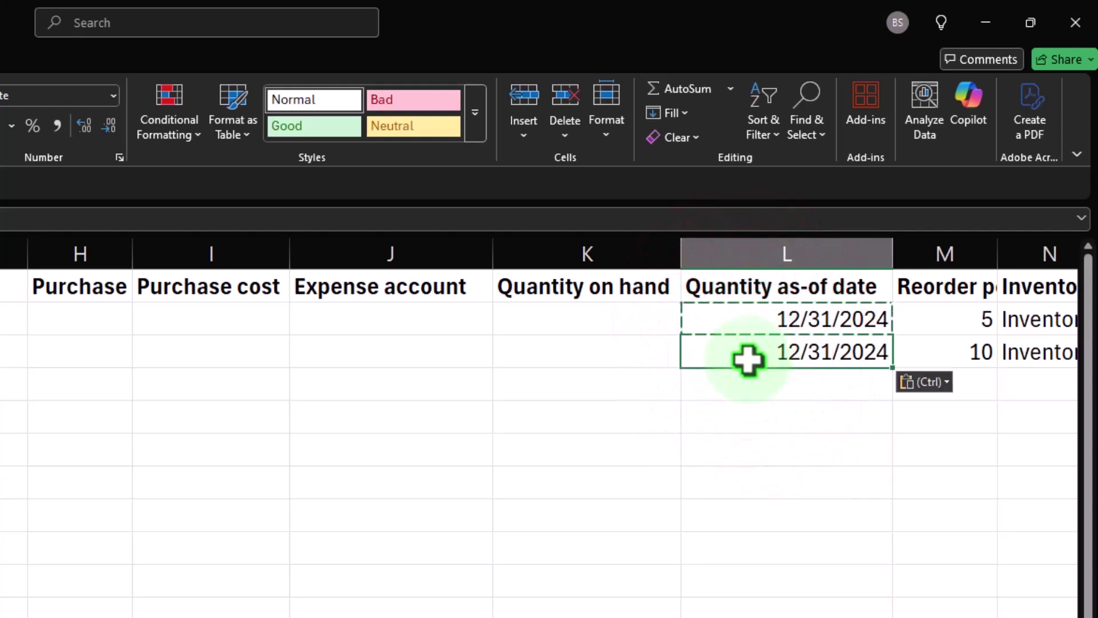
Autofit the Reorder point column and clear the sample reorder points in rows 2 and 3
{"action": "key", "text": "Right"}
{"action": "key", "text": "Right"}
{"action": "key", "text": "Right"}
{"action": "key", "text": "Right"}
{"action": "left_click", "coordinate": [747, 359]}
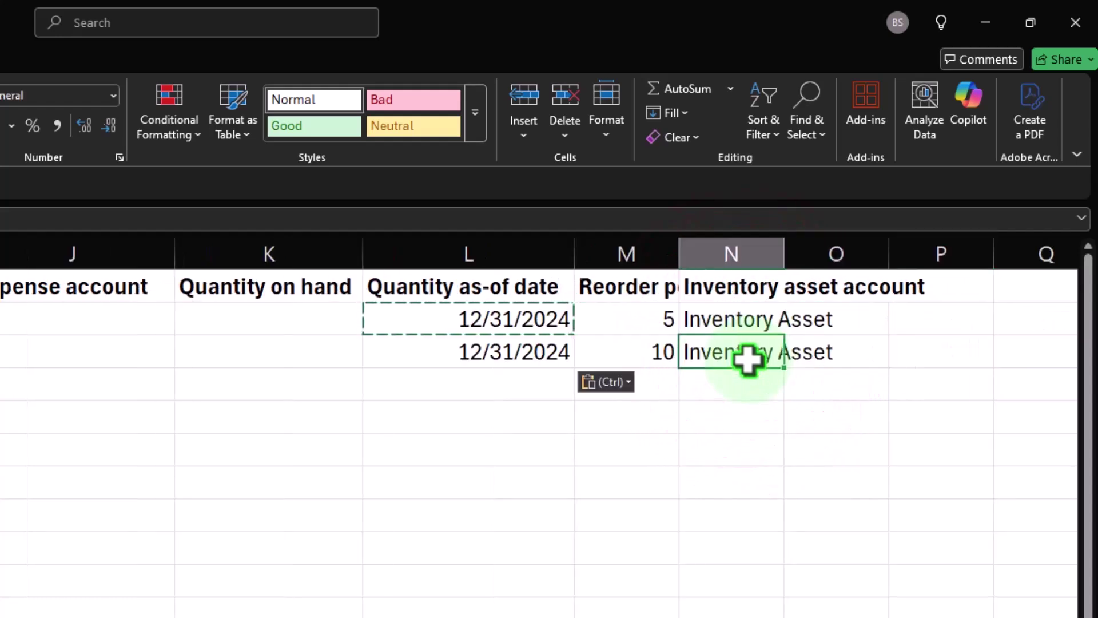
{"action": "left_click", "coordinate": [673, 245]}
{"action": "double_click", "coordinate": [673, 245]}
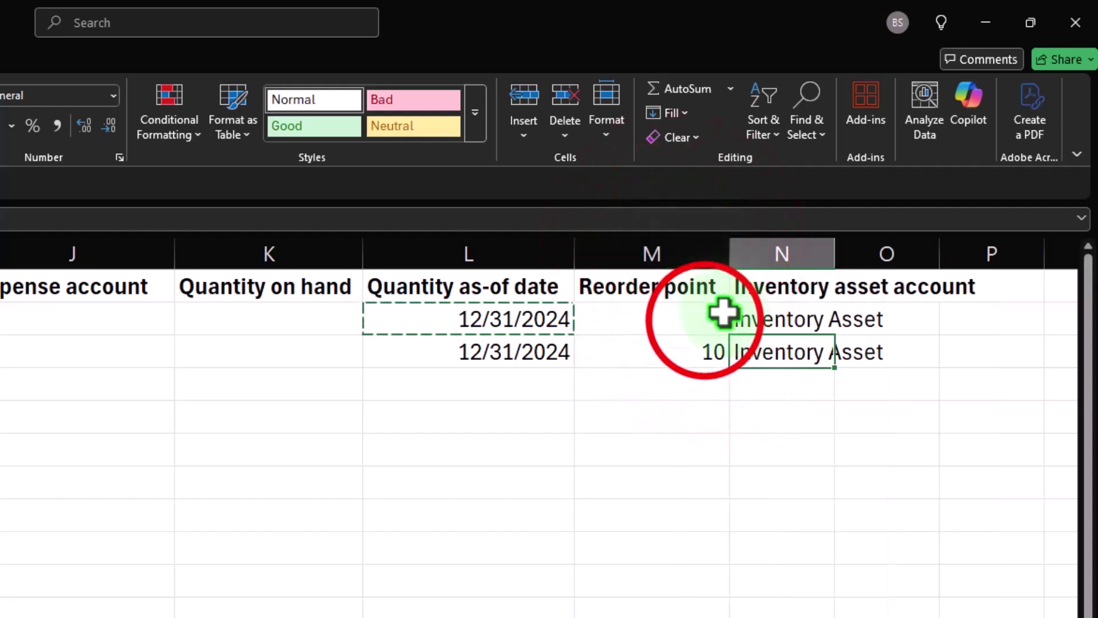
{"action": "left_click_drag", "start_coordinate": [718, 311], "coordinate": [704, 338]}
{"action": "key", "text": "Delete"}
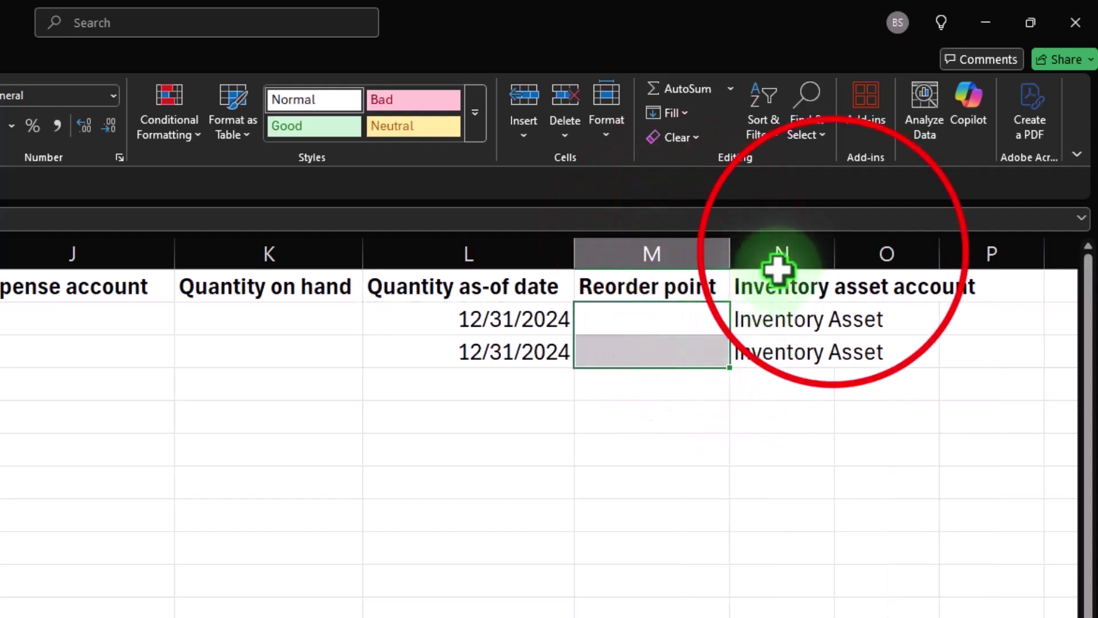
Autofit the Inventory asset account column and clear the Inventory Asset entries in rows 2 and 3
{"action": "double_click", "coordinate": [835, 253]}
{"action": "left_click_drag", "start_coordinate": [806, 319], "coordinate": [809, 350]}
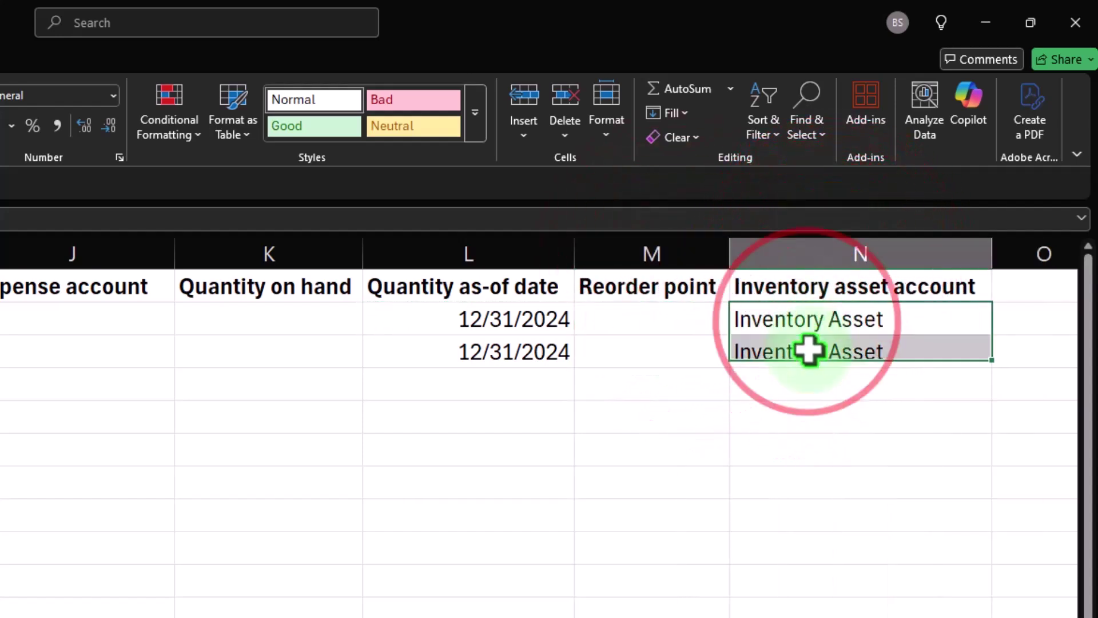
{"action": "key", "text": "Delete"}
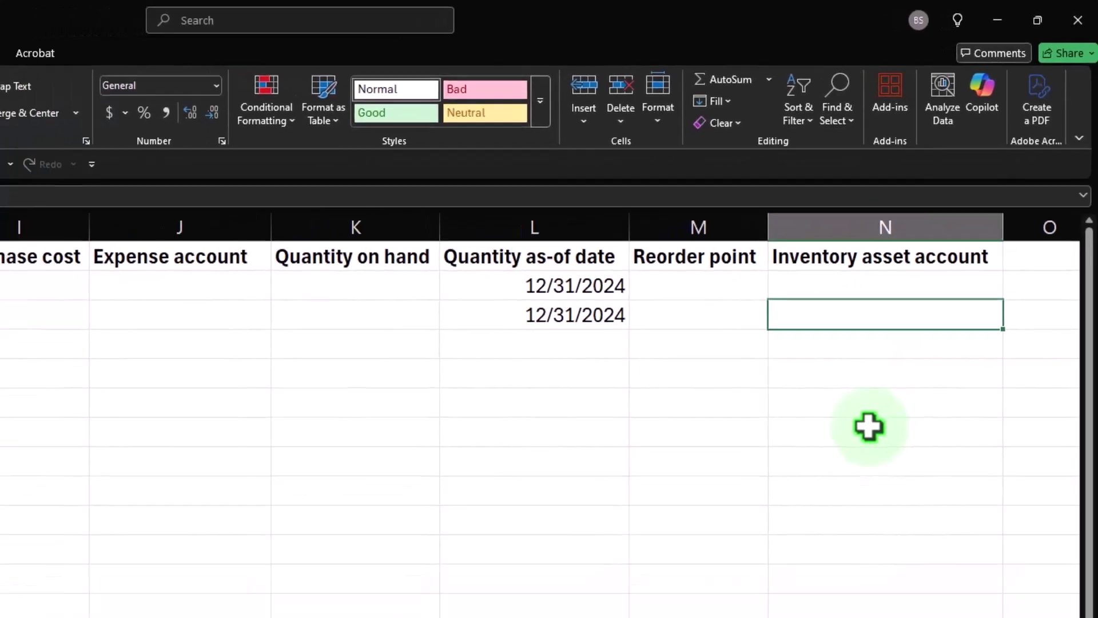
Copy the service names Diagnostic, Hourly Service 1, Hourly Service 2 and Tunning Support from the Service Items Worksheet into the template's A2:A5
{"action": "key", "text": "Left"}
{"action": "key", "text": "Left"}
{"action": "key", "text": "Left"}
{"action": "key", "text": "Left"}
{"action": "key", "text": "Left"}
{"action": "key", "text": "Left"}
{"action": "key", "text": "Left"}
{"action": "key", "text": "Left"}
{"action": "key", "text": "Left"}
{"action": "key", "text": "Left"}
{"action": "key", "text": "Left"}
{"action": "key", "text": "Left"}
{"action": "key", "text": "Left"}
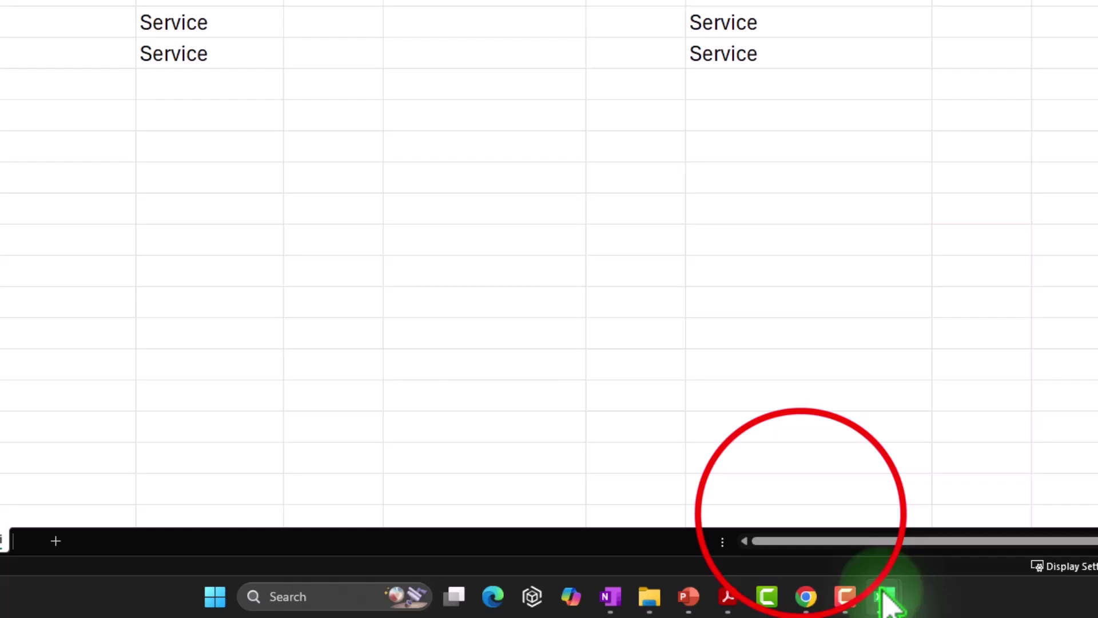
{"action": "mouse_move", "coordinate": [765, 602]}
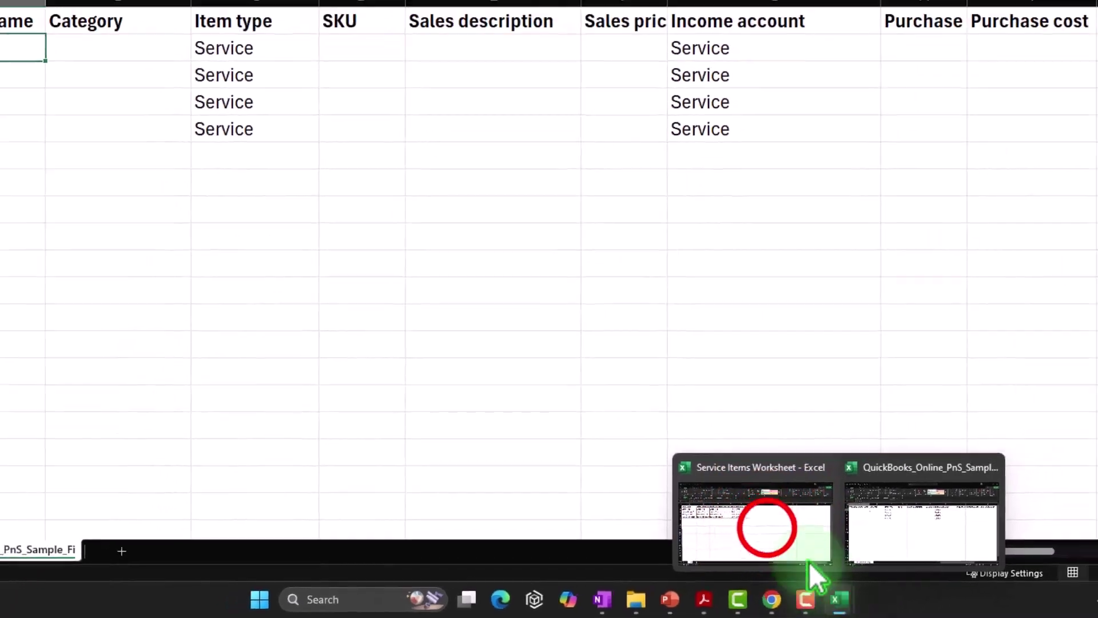
{"action": "left_click", "coordinate": [767, 526]}
{"action": "left_click_drag", "start_coordinate": [147, 289], "coordinate": [143, 376]}
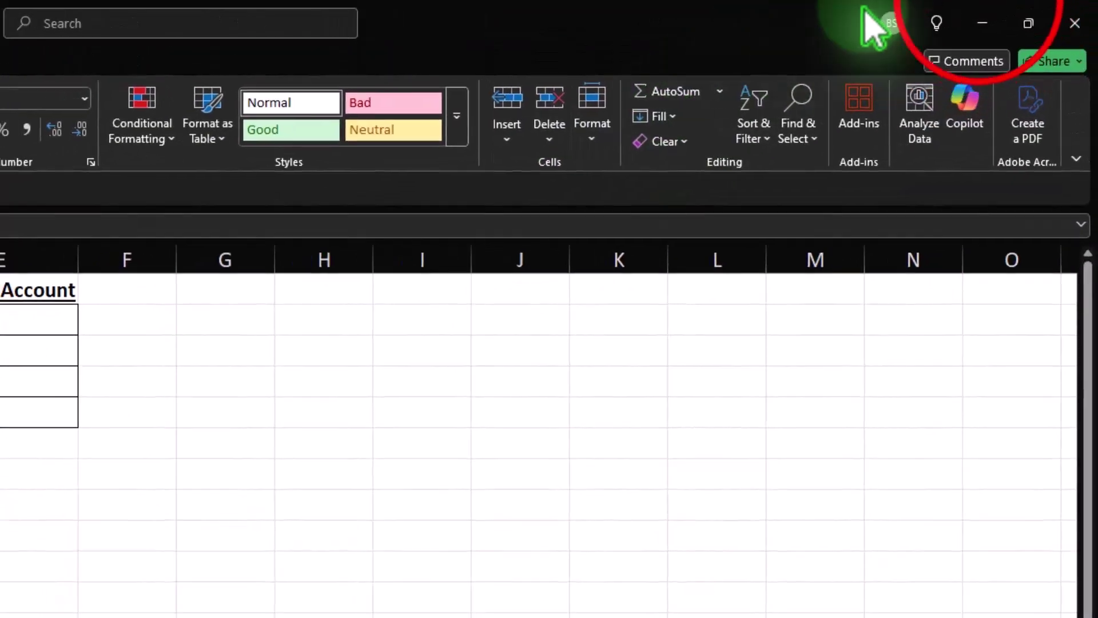
{"action": "left_click", "coordinate": [982, 23]}
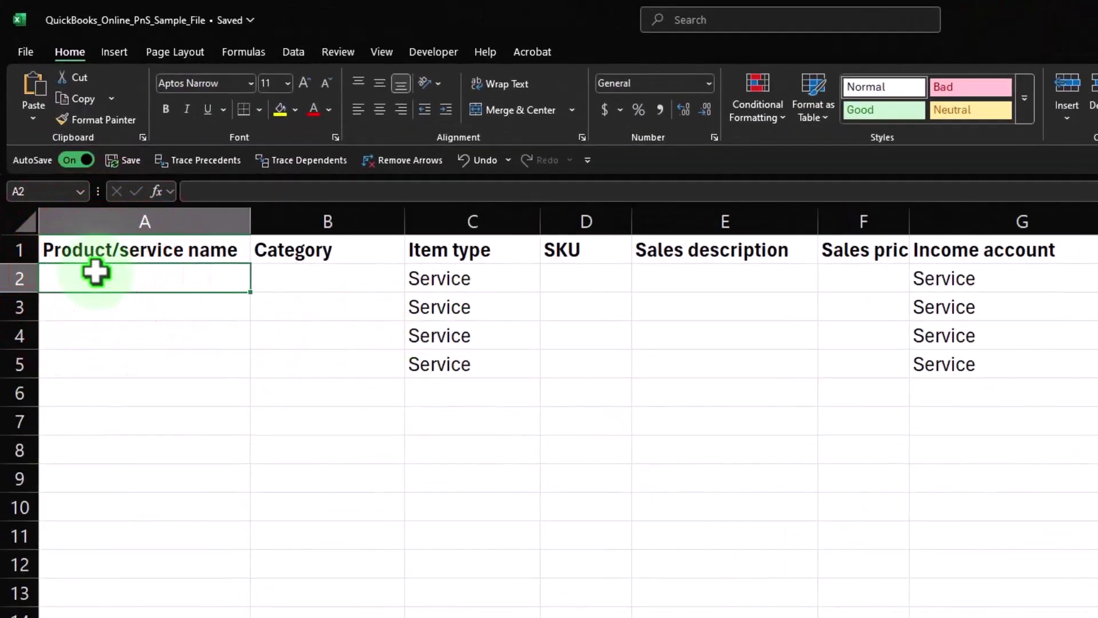
{"action": "key", "text": "ctrl+v"}
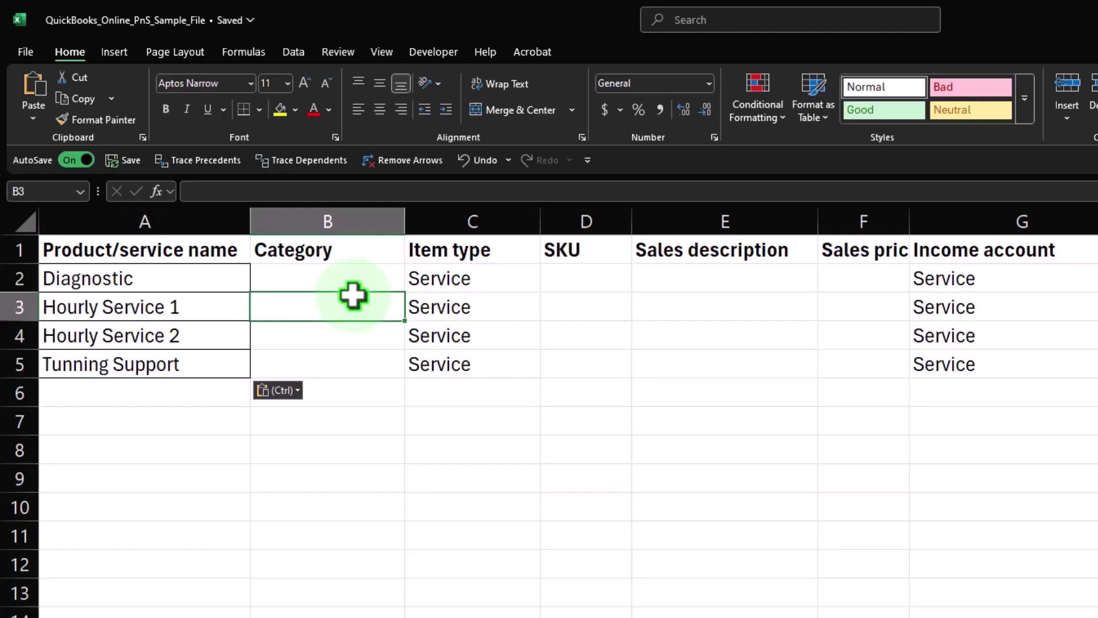
{"action": "key", "text": "Right"}
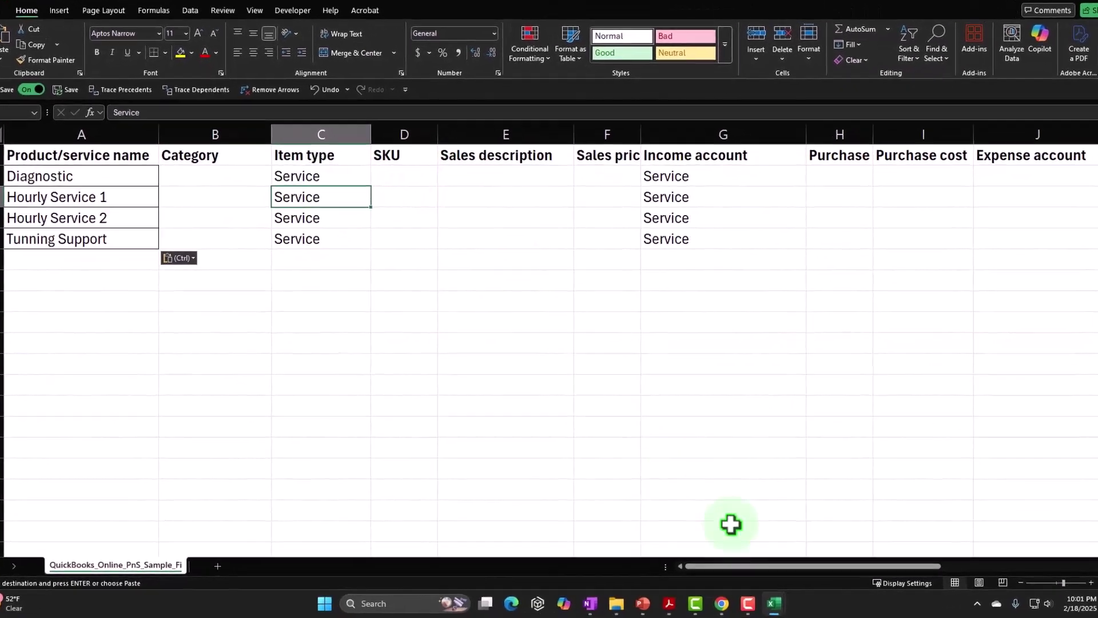
Copy the sales descriptions in B2:B5 of the Service Items Worksheet into the template's Sales description cells E2:E5
{"action": "mouse_move", "coordinate": [774, 603]}
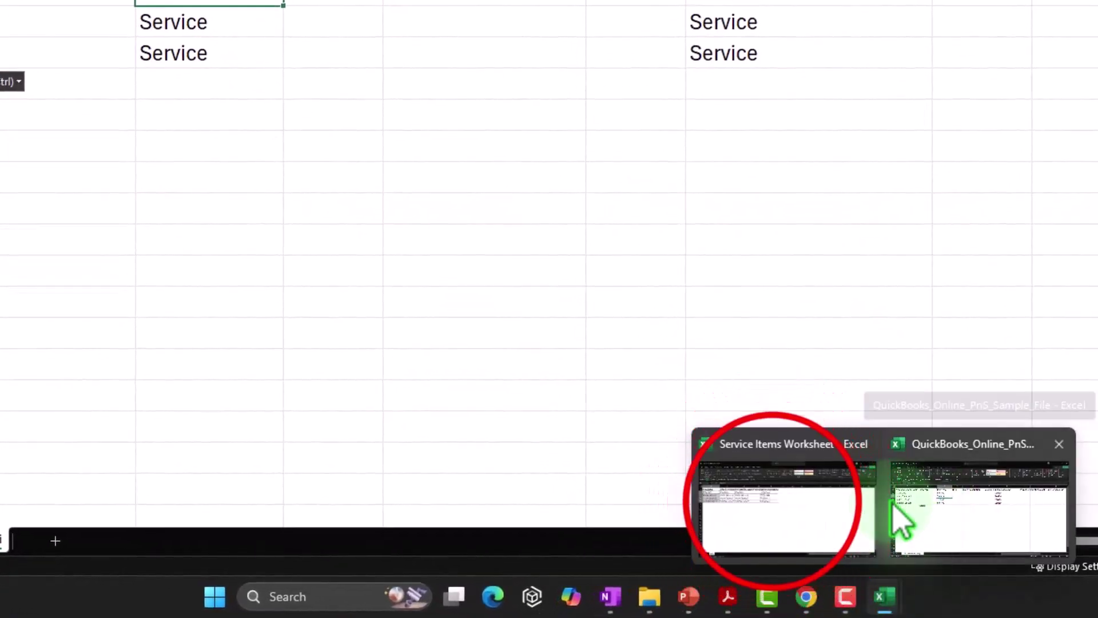
{"action": "left_click", "coordinate": [784, 510]}
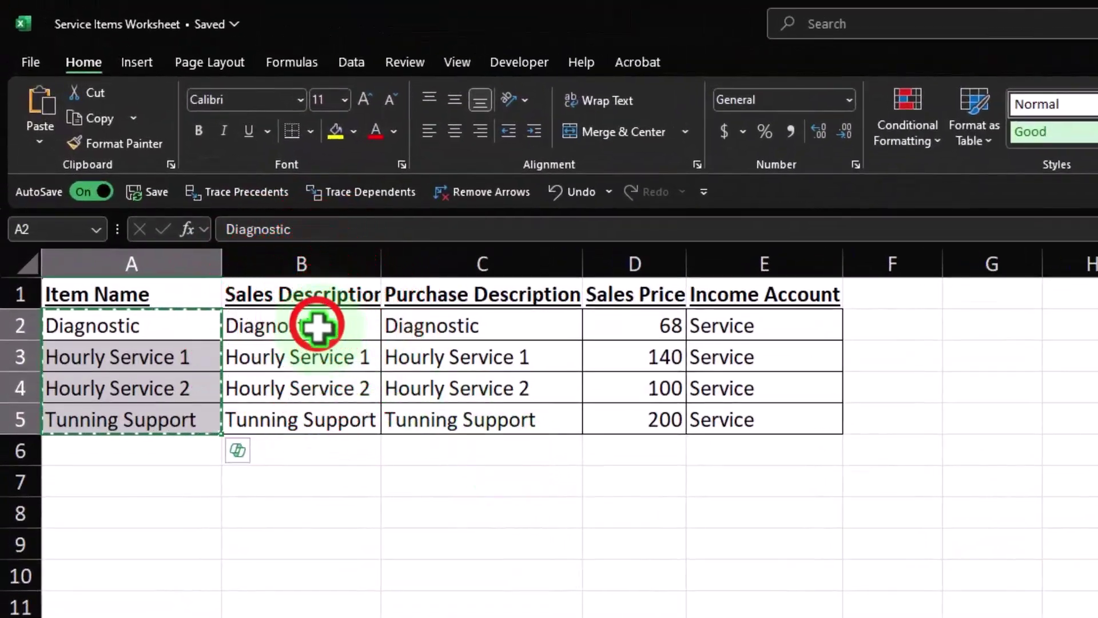
{"action": "left_click_drag", "start_coordinate": [317, 326], "coordinate": [317, 421]}
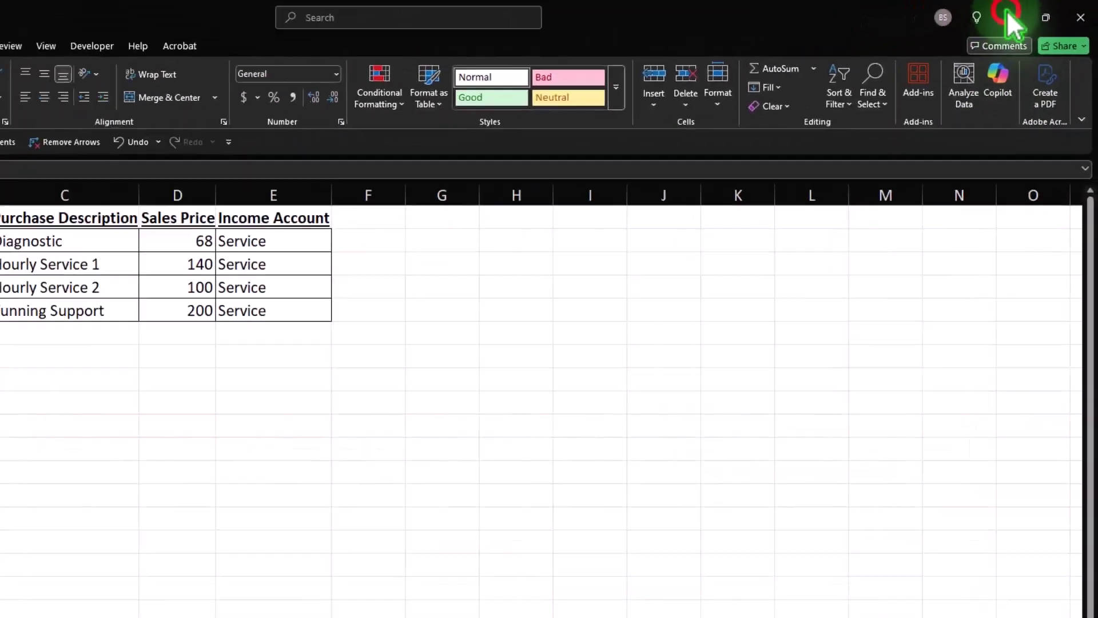
{"action": "left_click", "coordinate": [1007, 11]}
{"action": "left_click", "coordinate": [498, 184]}
{"action": "left_click", "coordinate": [503, 213]}
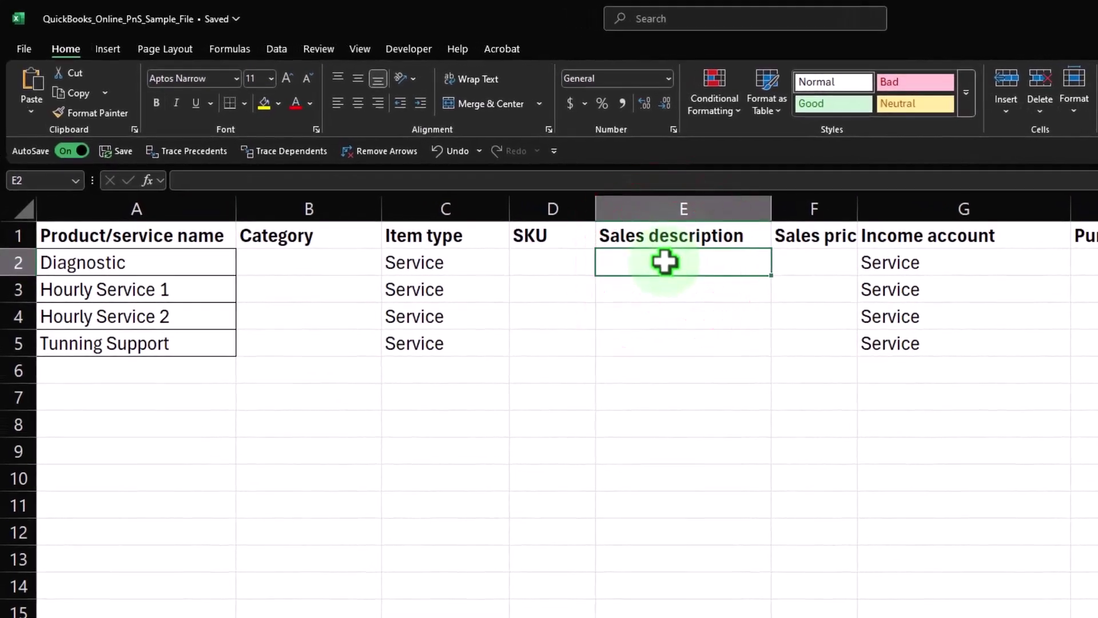
{"action": "key", "text": "ctrl+v"}
{"action": "key", "text": "Down"}
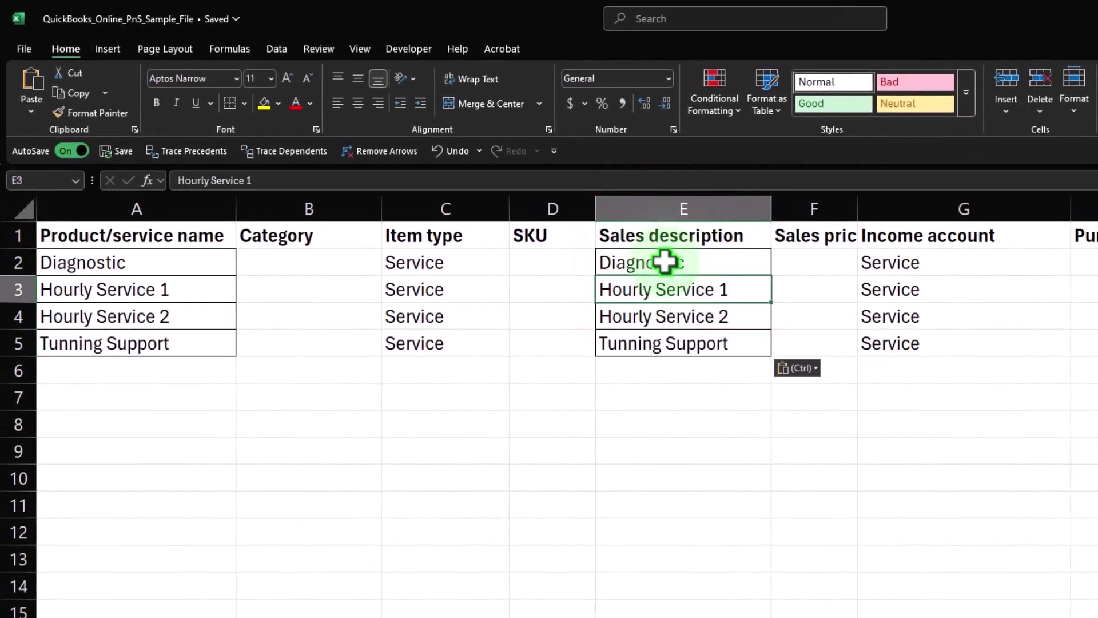
Autofit the template's Purchase description column
{"action": "key", "text": "Right"}
{"action": "key", "text": "Right"}
{"action": "key", "text": "Right"}
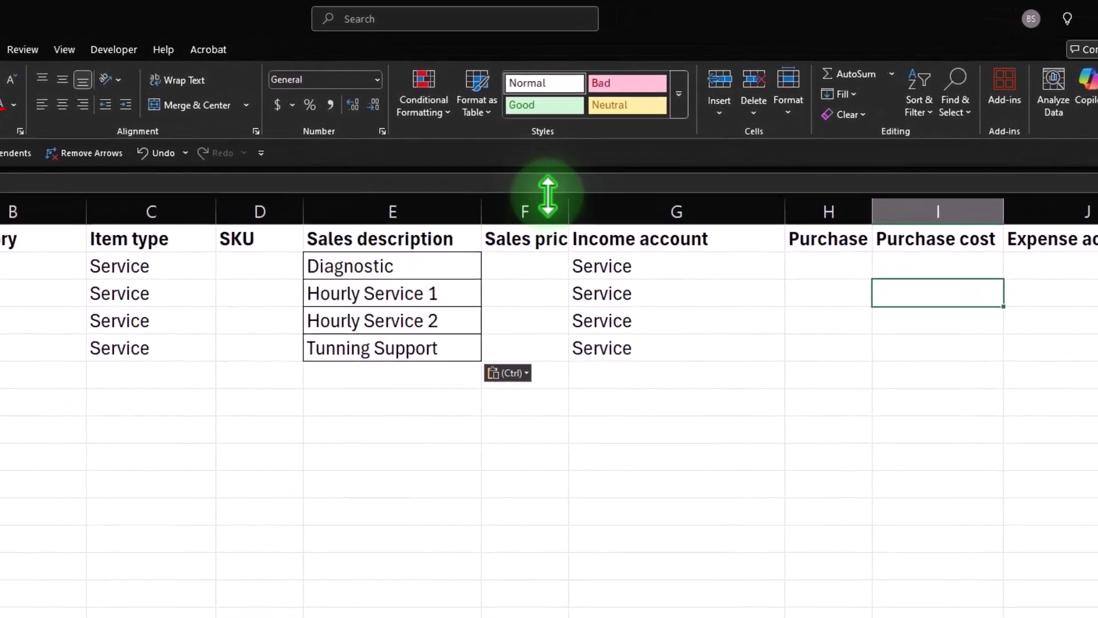
{"action": "left_click", "coordinate": [865, 168]}
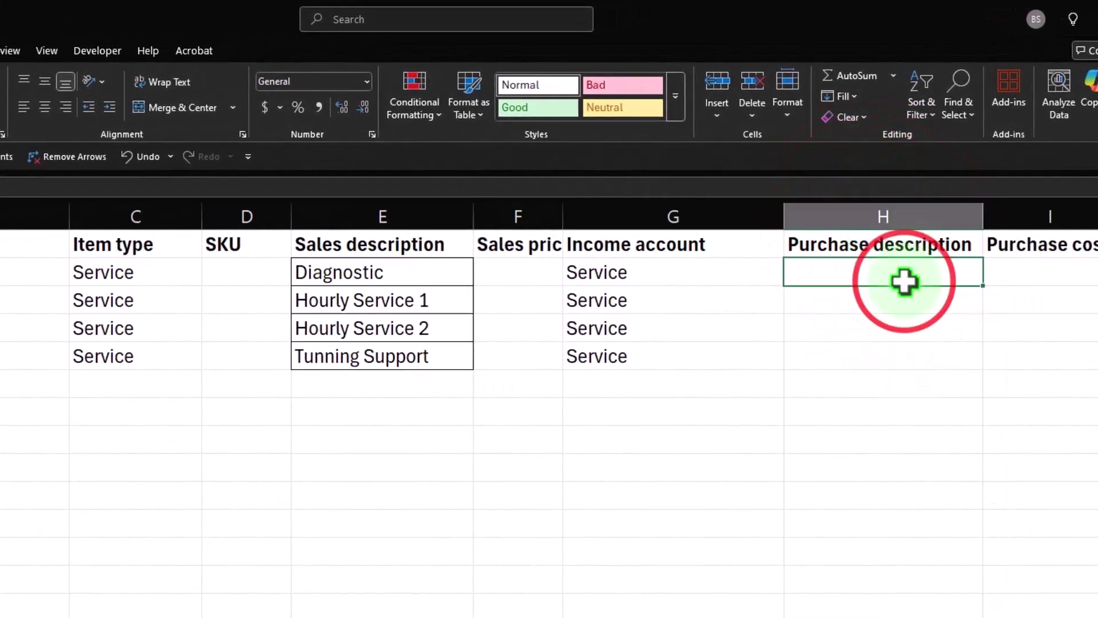
Copy the quantity as-of date 12/31/2024 from L3 into L4:L5
{"action": "key", "text": "Right"}
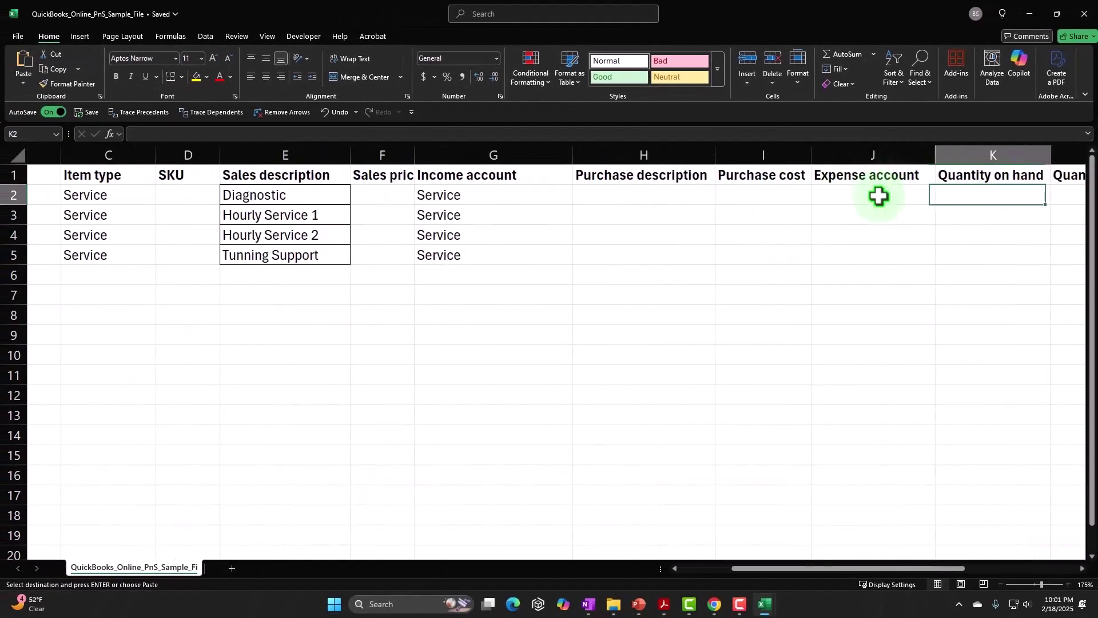
{"action": "key", "text": "Right"}
{"action": "key", "text": "Right"}
{"action": "key", "text": "Right"}
{"action": "key", "text": "Right"}
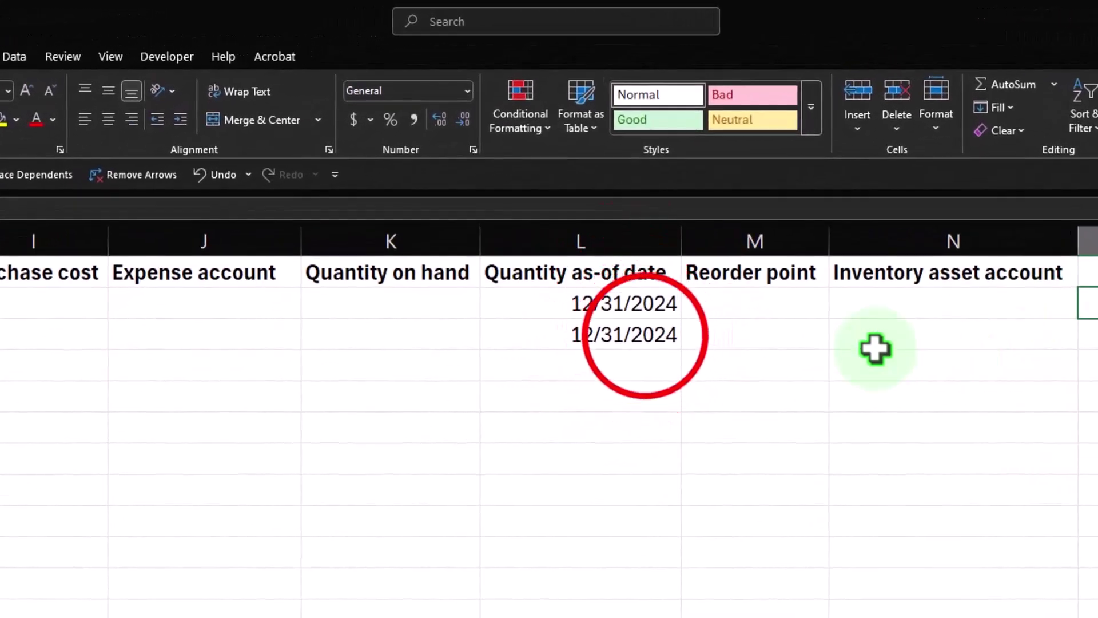
{"action": "left_click", "coordinate": [642, 342]}
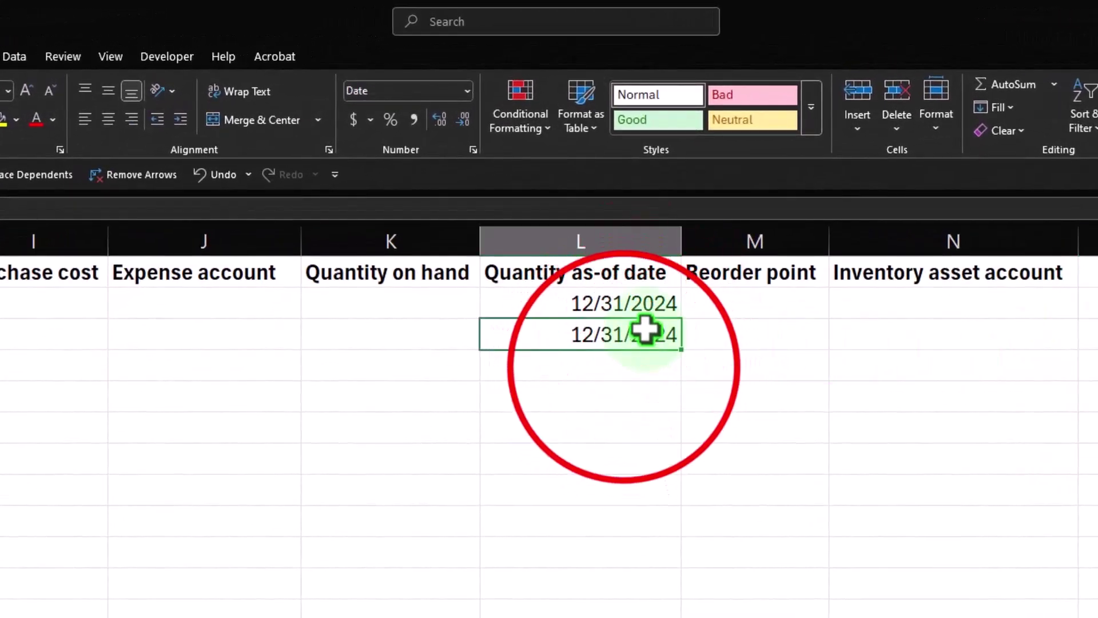
{"action": "key", "text": "ctrl+c"}
{"action": "left_click_drag", "start_coordinate": [621, 377], "coordinate": [620, 384]}
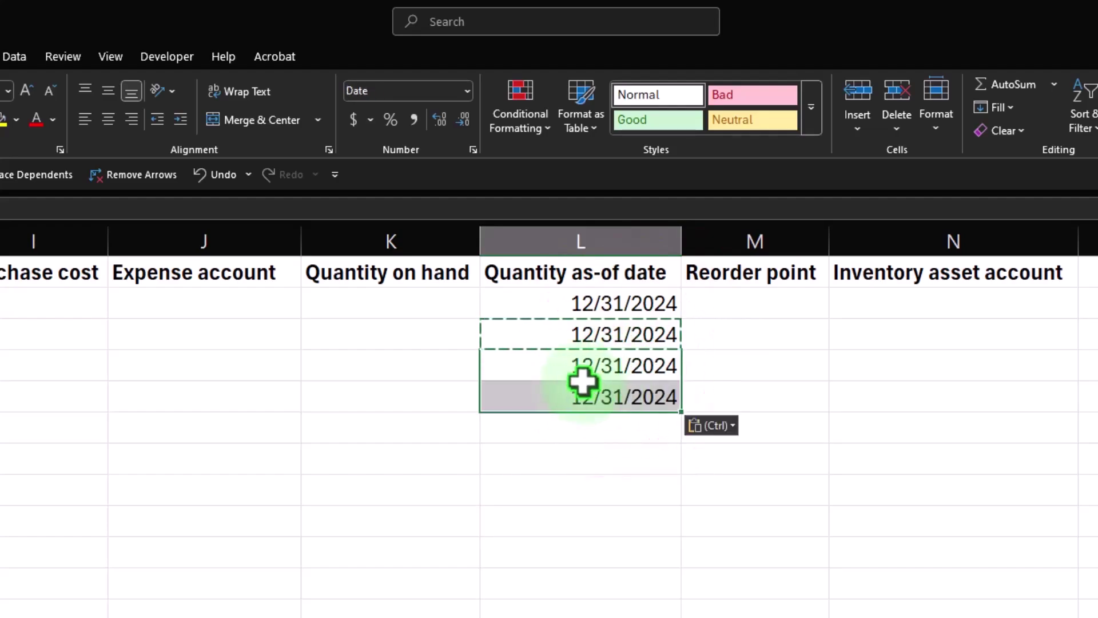
Review the template's columns from Reorder point back to the product/service names in A2:A5
{"action": "key", "text": "Right"}
{"action": "key", "text": "Left"}
{"action": "key", "text": "Left"}
{"action": "key", "text": "Left"}
{"action": "key", "text": "Left"}
{"action": "key", "text": "Left"}
{"action": "key", "text": "Left"}
{"action": "key", "text": "Left"}
{"action": "key", "text": "Left"}
{"action": "key", "text": "Left"}
{"action": "key", "text": "Left"}
{"action": "key", "text": "Left"}
{"action": "key", "text": "Left"}
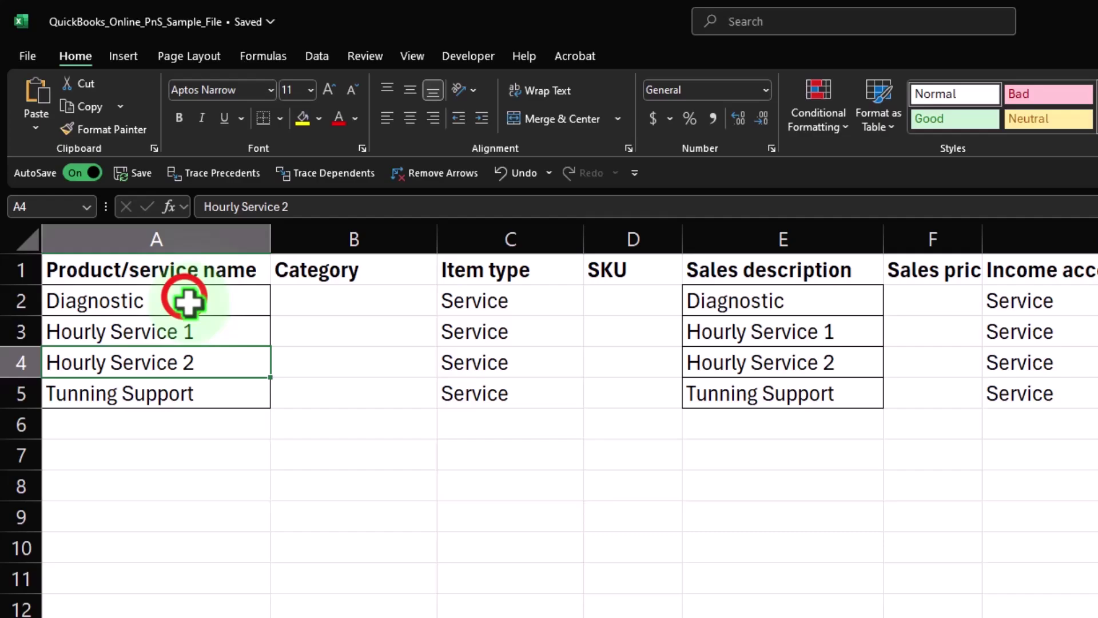
{"action": "left_click_drag", "start_coordinate": [189, 300], "coordinate": [182, 391]}
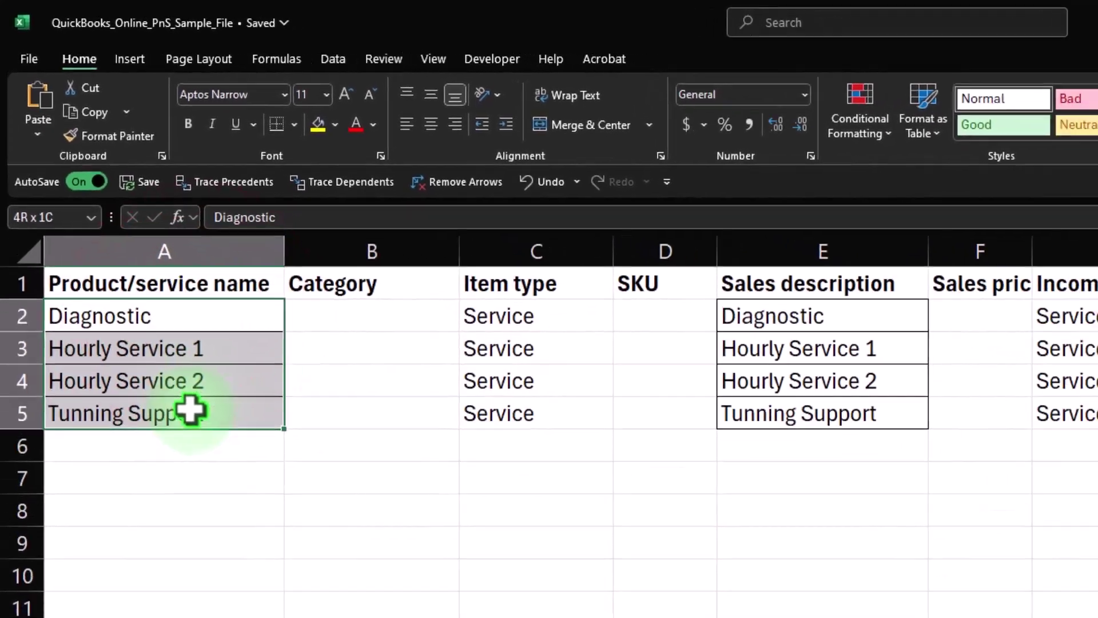
{"action": "key", "text": "ctrl+c"}
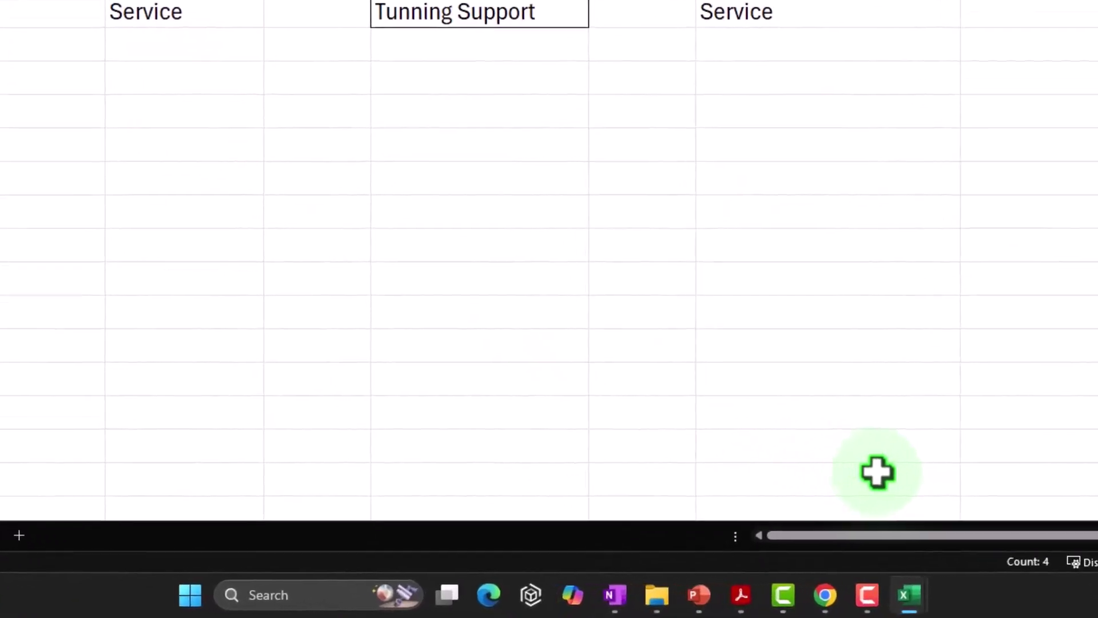
Switch to QuickBooks Online in Chrome to check the required upload file format, and return to the template workbook in Excel
{"action": "mouse_move", "coordinate": [715, 605]}
{"action": "left_click", "coordinate": [715, 555]}
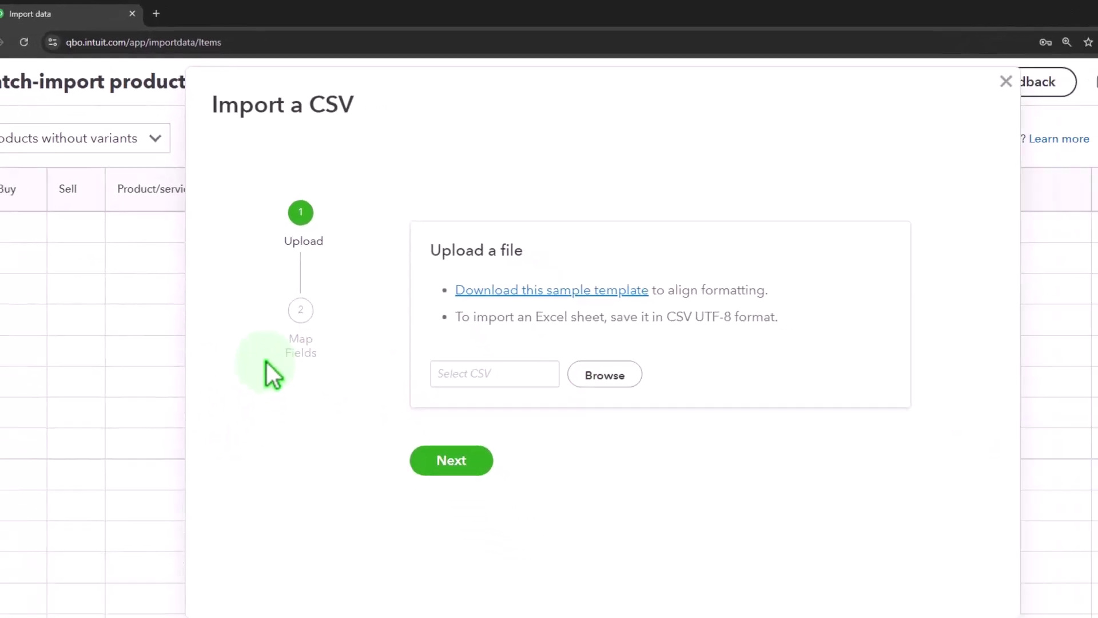
{"action": "mouse_move", "coordinate": [881, 604]}
{"action": "left_click", "coordinate": [943, 541]}
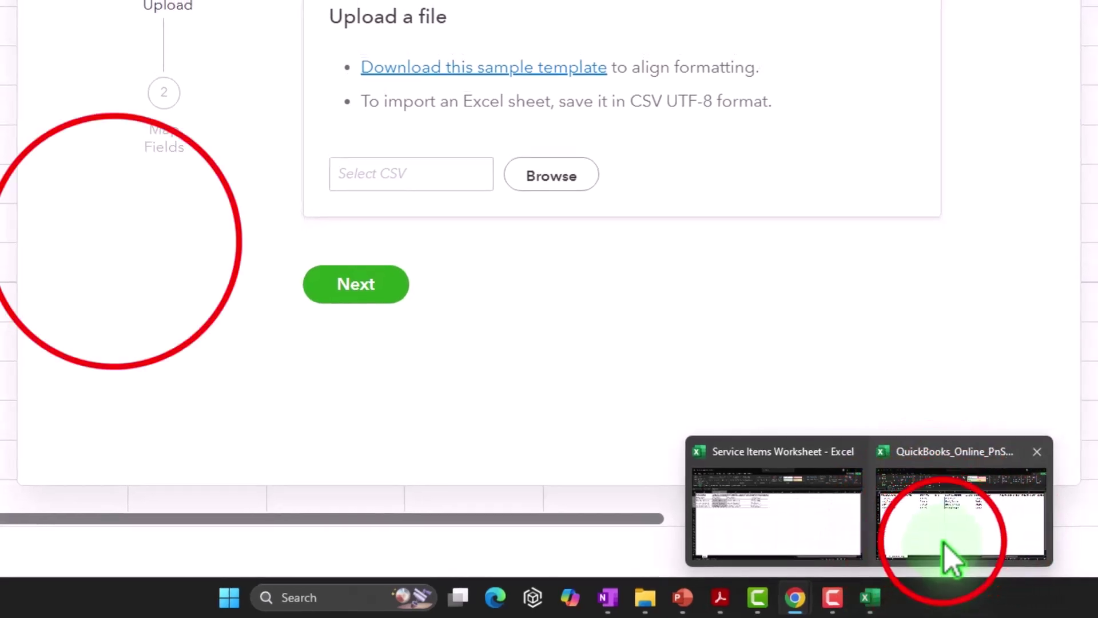
{"action": "left_click", "coordinate": [258, 365]}
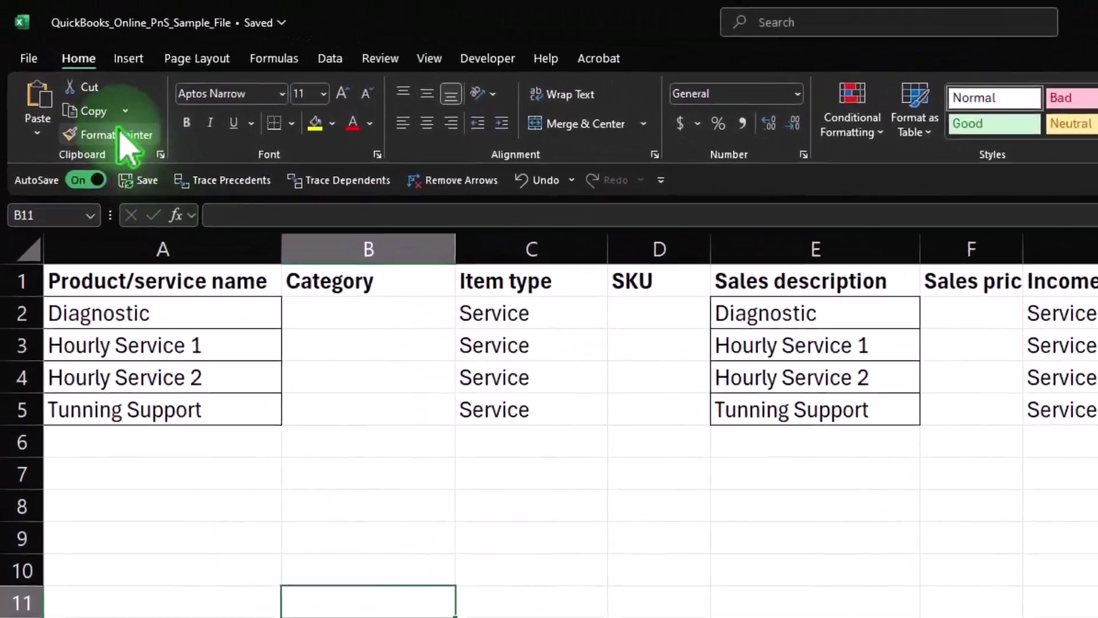
Save a copy of the template as QuickBooks_Online_PnS_Sample_File CSV in CSV UTF-8 (Comma delimited) format and close the workbook
{"action": "left_click", "coordinate": [79, 113]}
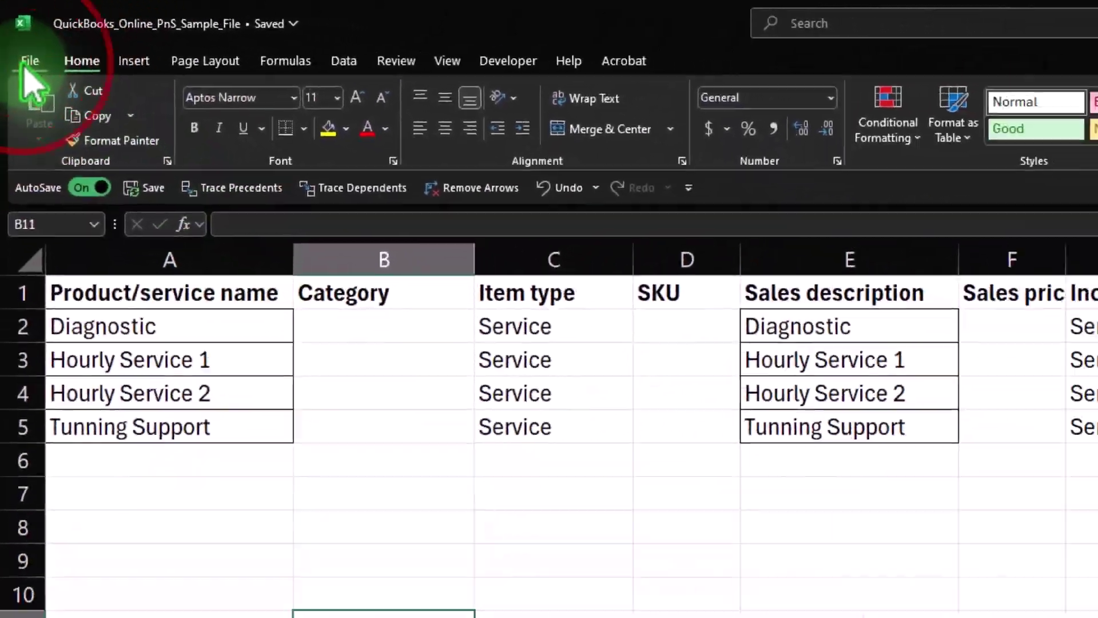
{"action": "left_click", "coordinate": [32, 63]}
{"action": "left_click", "coordinate": [43, 190]}
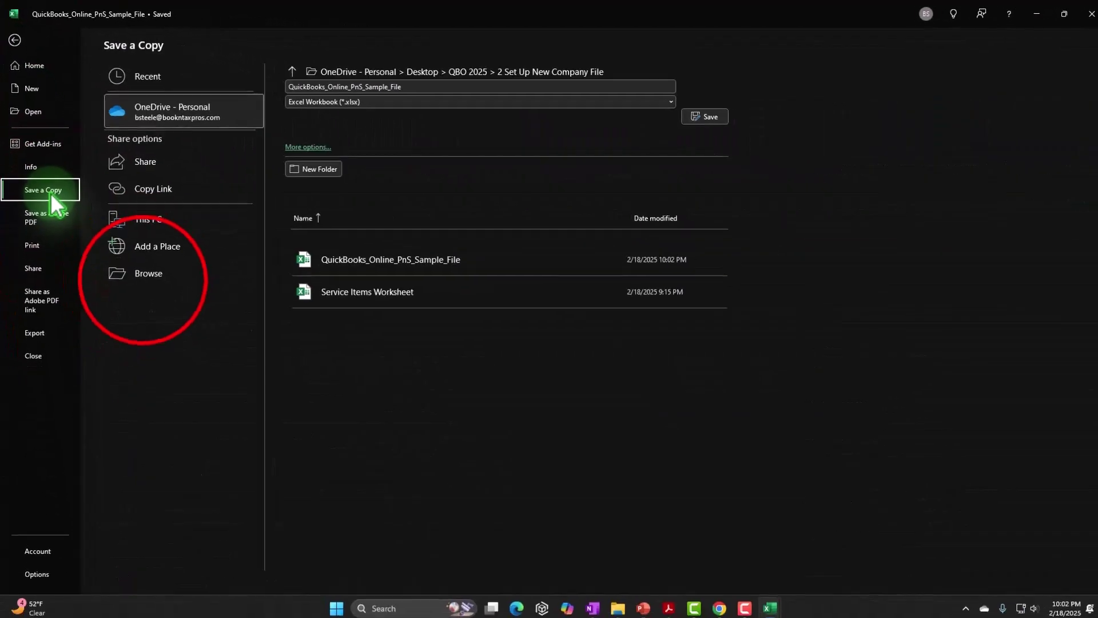
{"action": "left_click", "coordinate": [143, 277]}
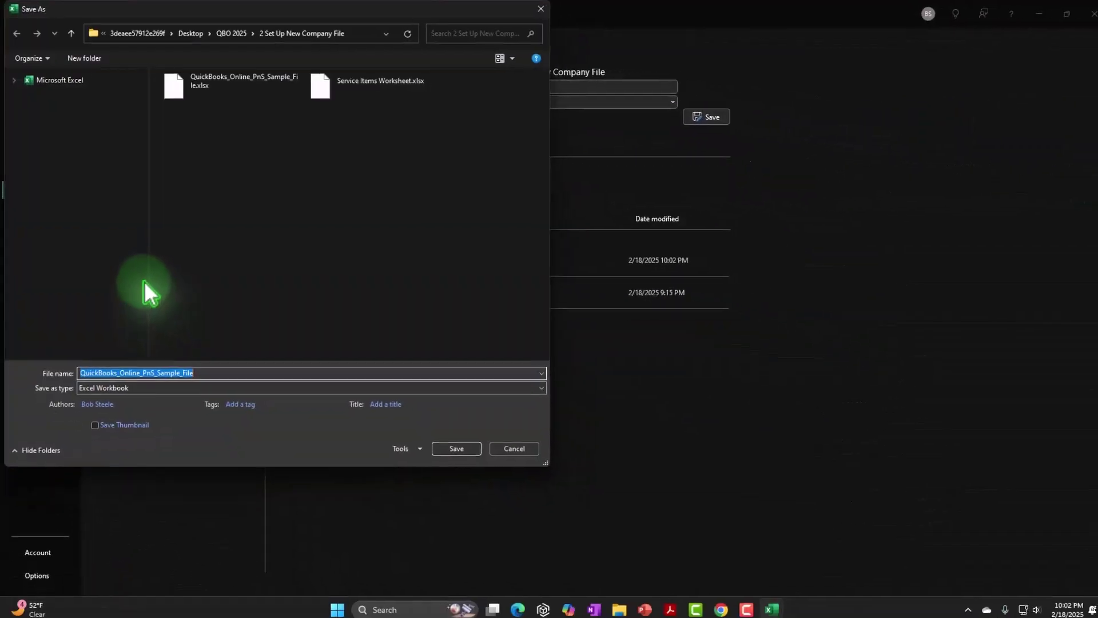
{"action": "left_click", "coordinate": [233, 418]}
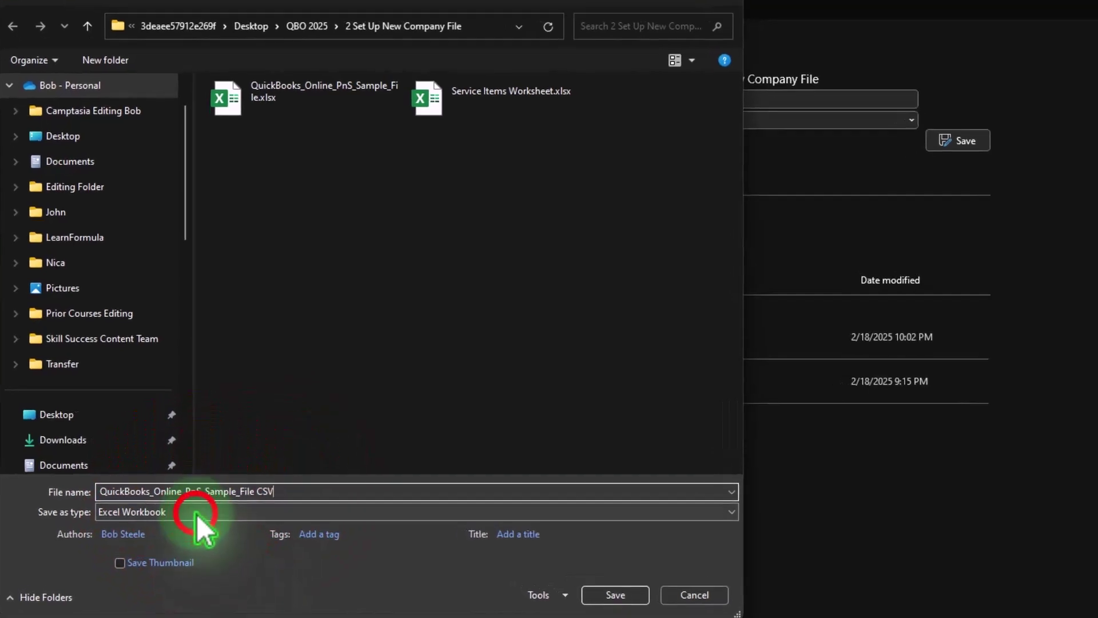
{"action": "left_click", "coordinate": [189, 505]}
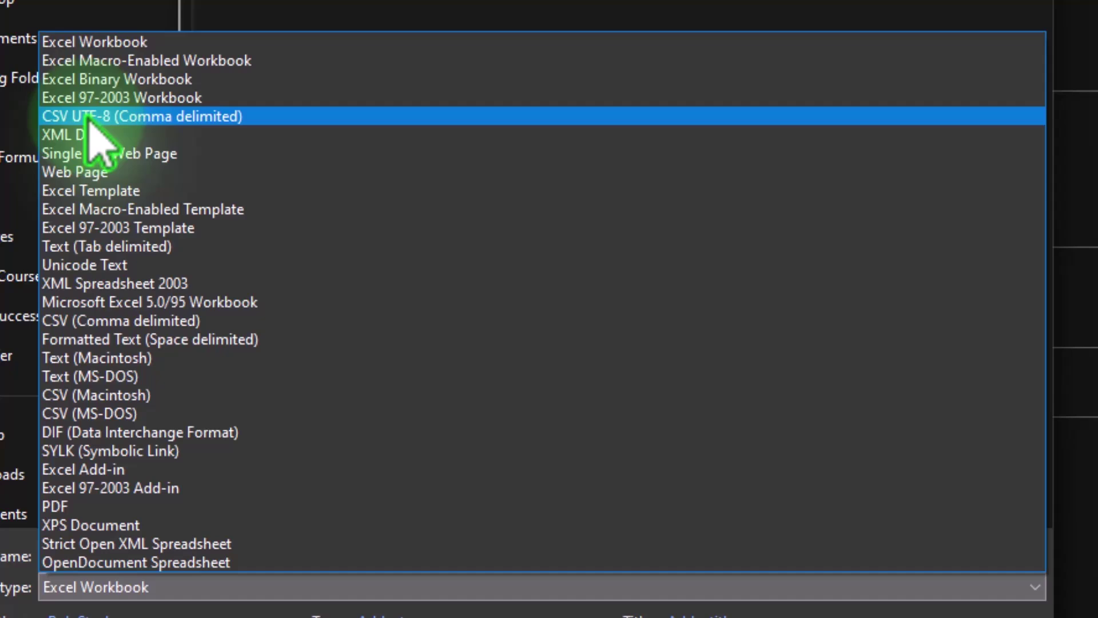
{"action": "left_click", "coordinate": [192, 117]}
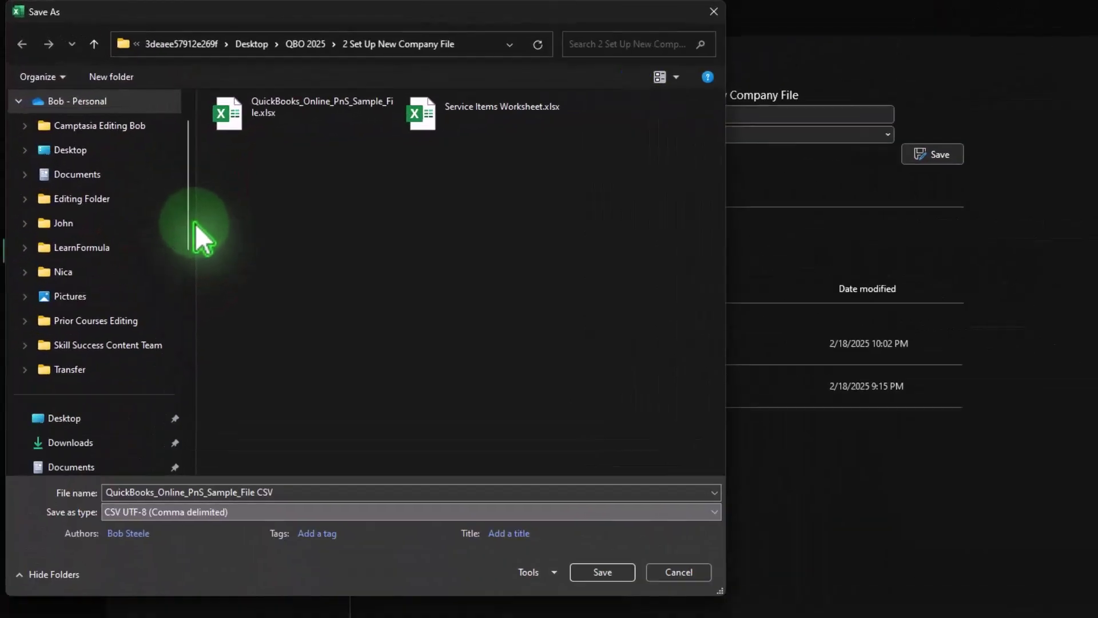
{"action": "left_click", "coordinate": [602, 572]}
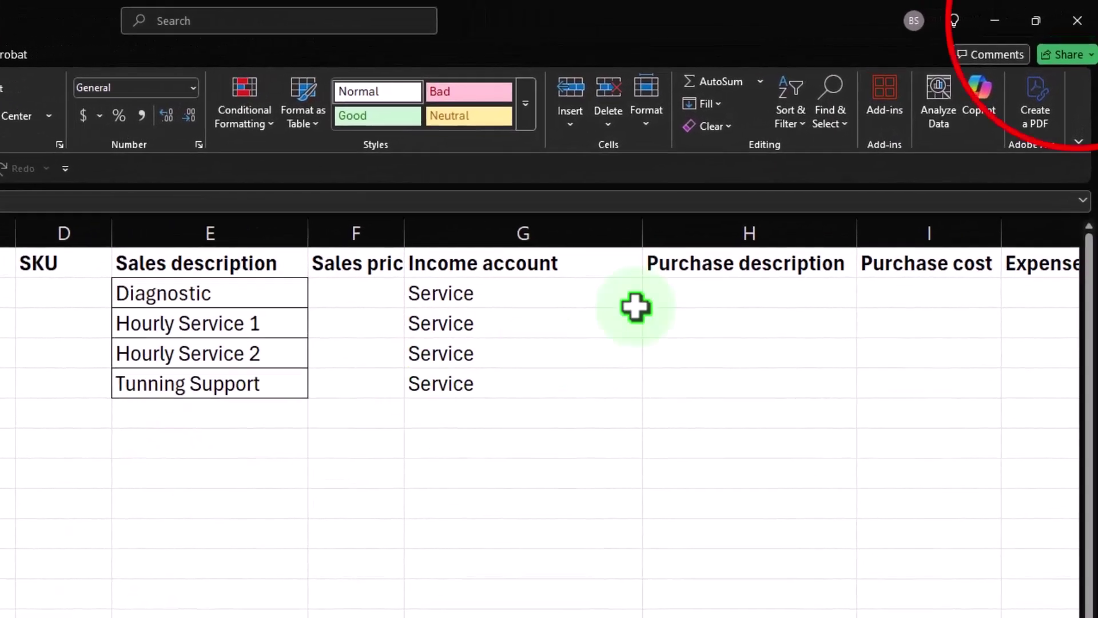
{"action": "left_click", "coordinate": [1085, 13]}
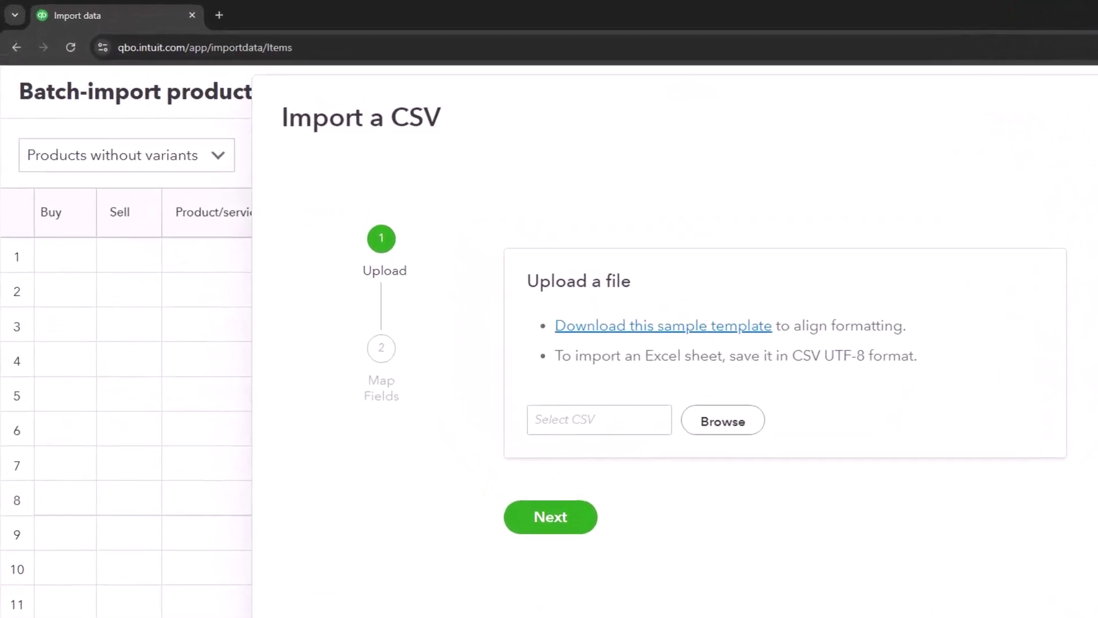
Switch to the 2 Set Up New Company File folder in File Explorer and check the CSV copy's file type in its properties
{"action": "mouse_move", "coordinate": [603, 596]}
{"action": "left_click", "coordinate": [692, 515]}
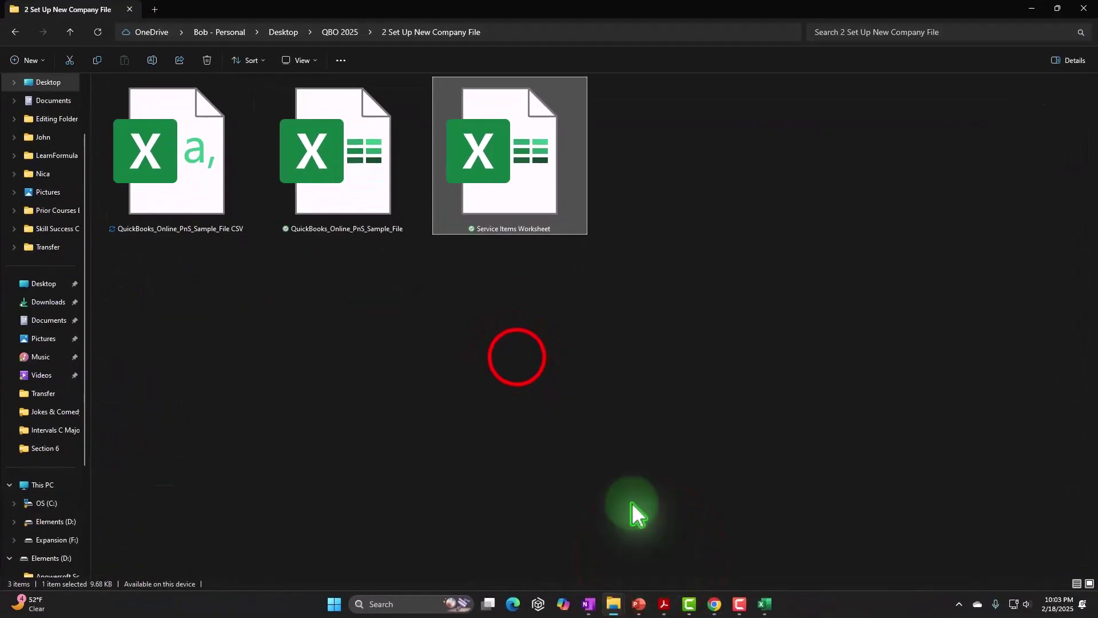
{"action": "left_click", "coordinate": [294, 287]}
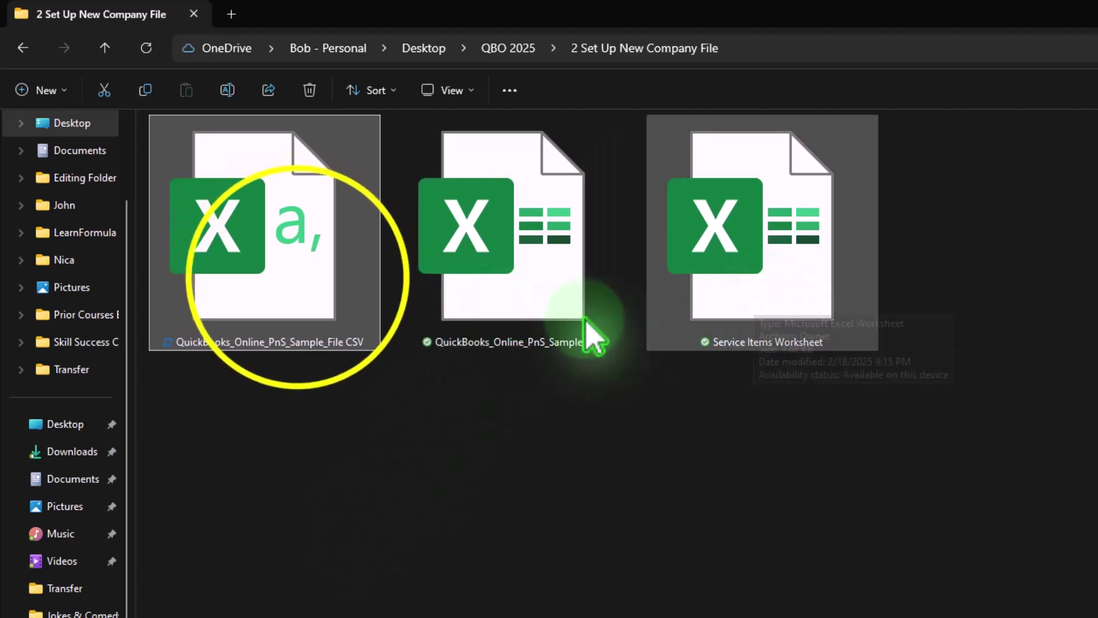
{"action": "right_click", "coordinate": [298, 280]}
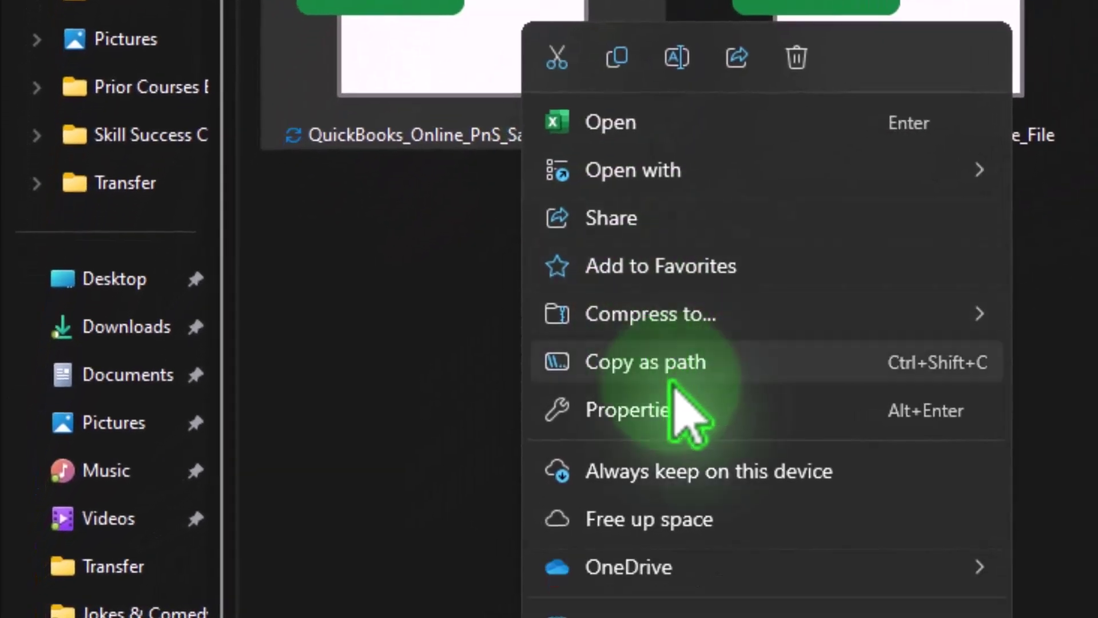
{"action": "left_click", "coordinate": [684, 369]}
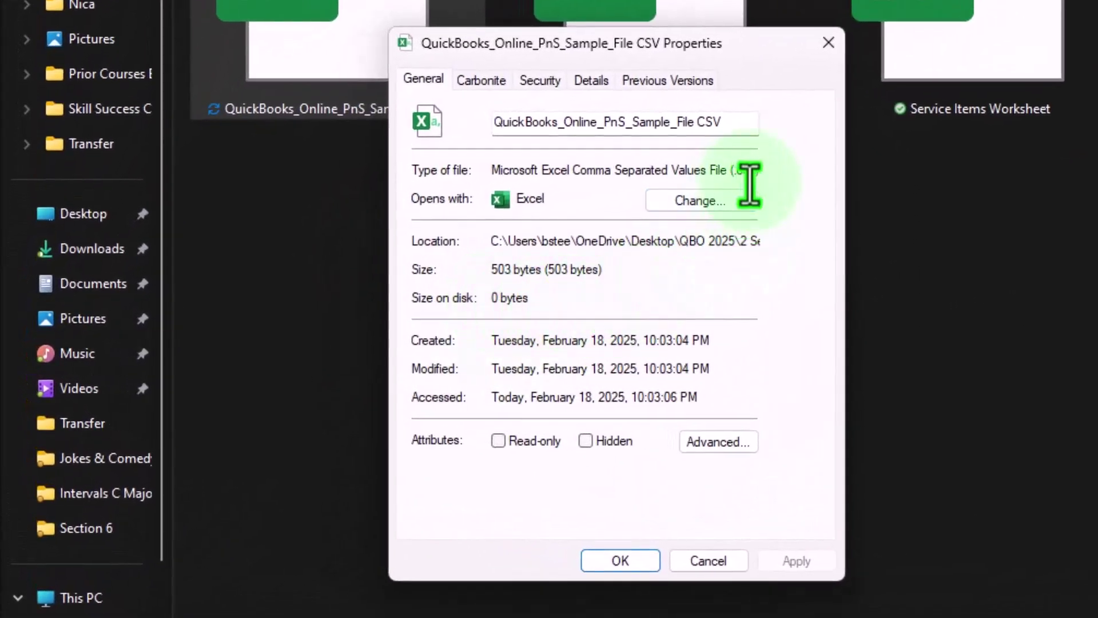
{"action": "left_click", "coordinate": [944, 236]}
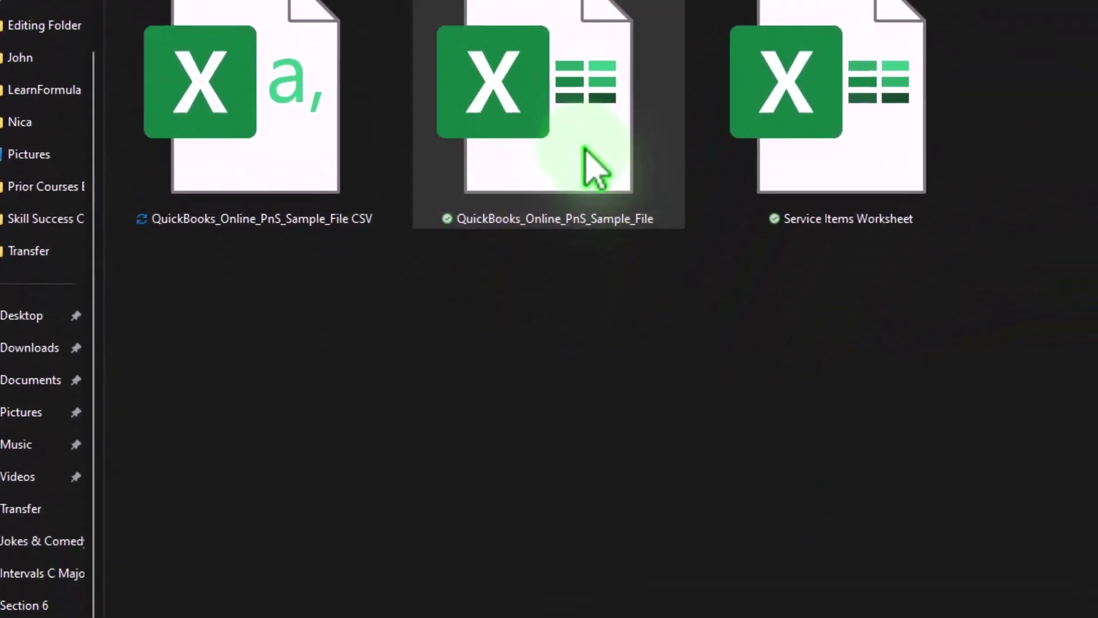
Check the file type of the original QuickBooks_Online_PnS_Sample_File workbook in its properties and close them
{"action": "right_click", "coordinate": [374, 202]}
{"action": "left_click", "coordinate": [754, 269]}
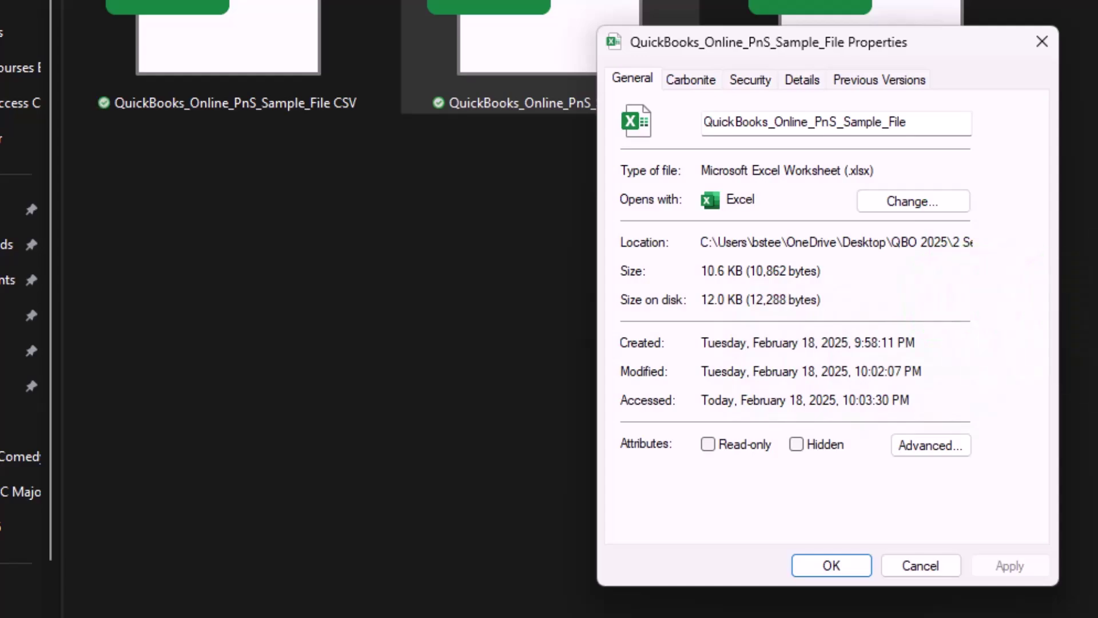
{"action": "left_click", "coordinate": [1042, 41]}
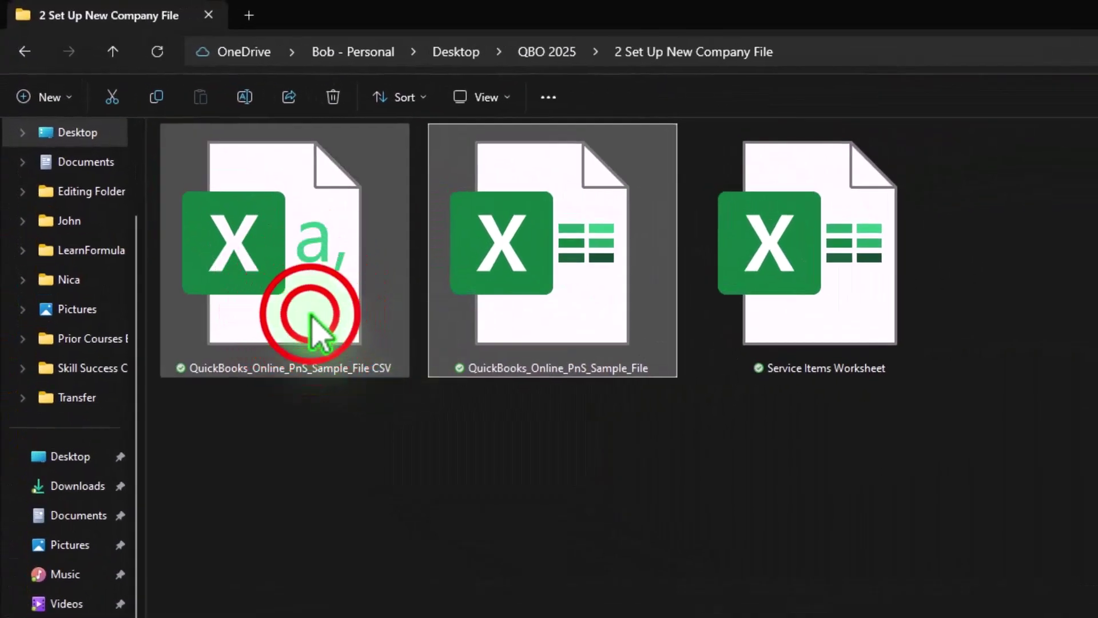
Open QuickBooks_Online_PnS_Sample_File CSV in Excel to examine how its data was saved
{"action": "left_click", "coordinate": [312, 332]}
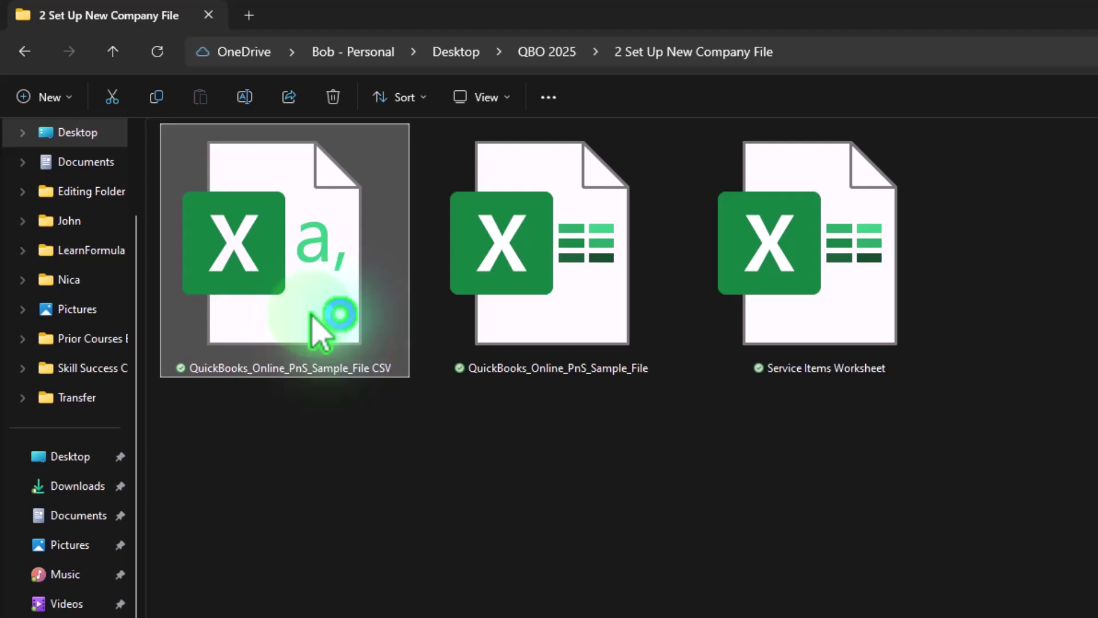
{"action": "double_click", "coordinate": [317, 335]}
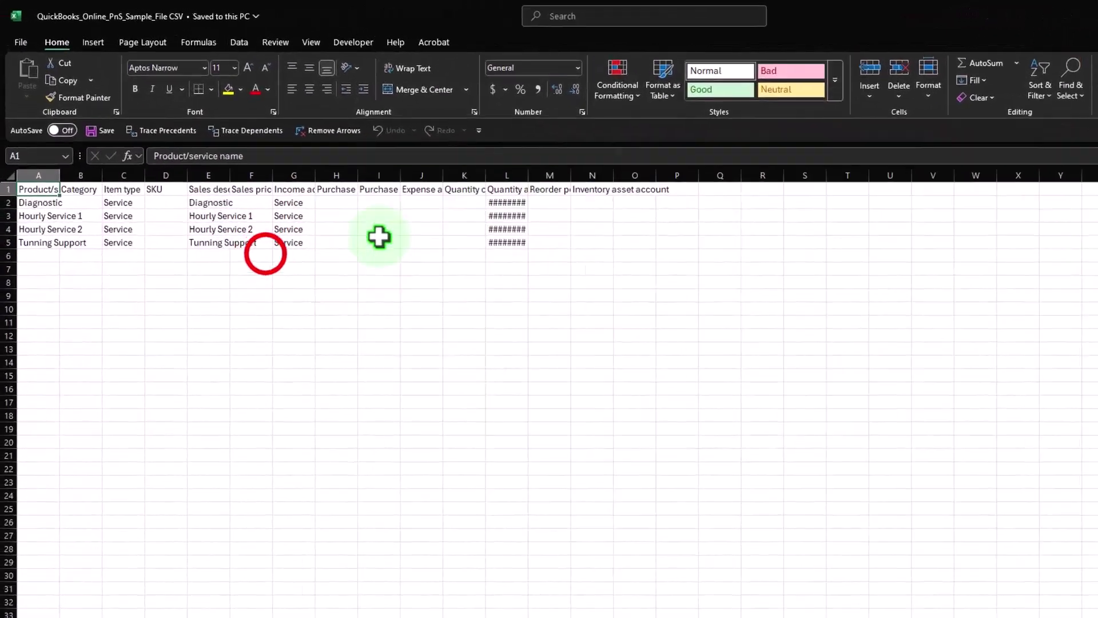
{"action": "left_click", "coordinate": [252, 256]}
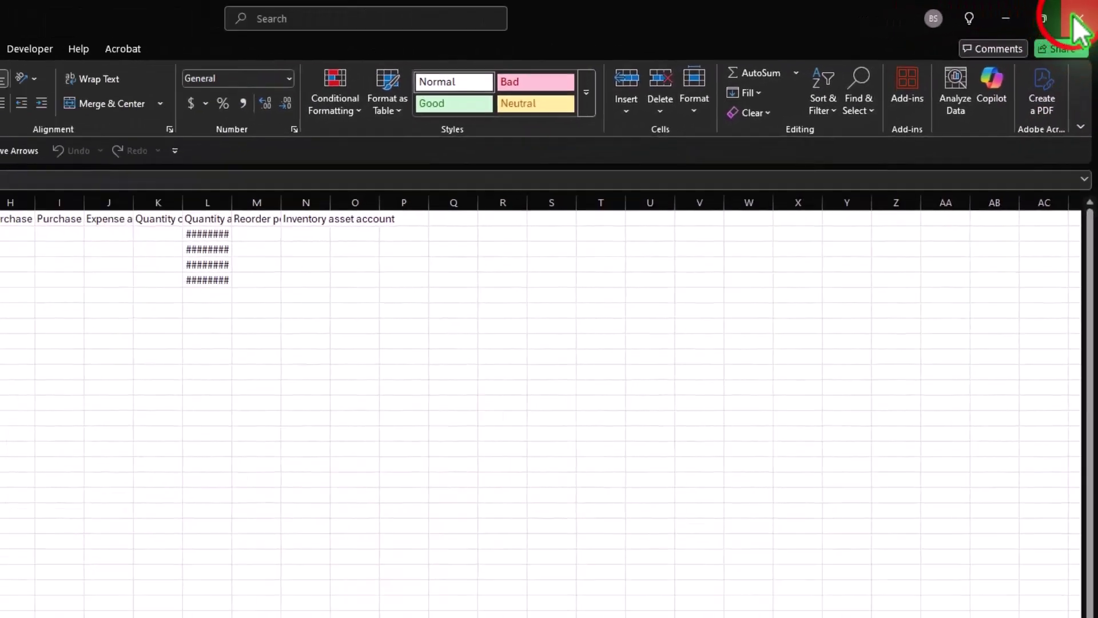
Close the CSV and Service Items Worksheet workbooks and copy the path of the 2 Set Up New Company File folder
{"action": "left_click", "coordinate": [1068, 26]}
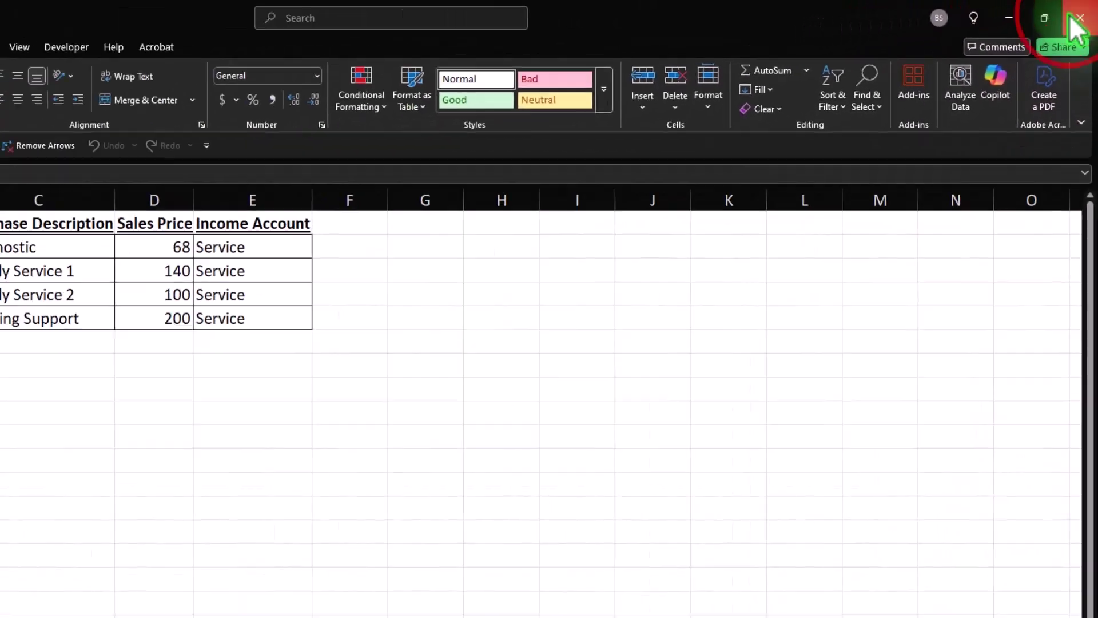
{"action": "left_click", "coordinate": [1050, 29]}
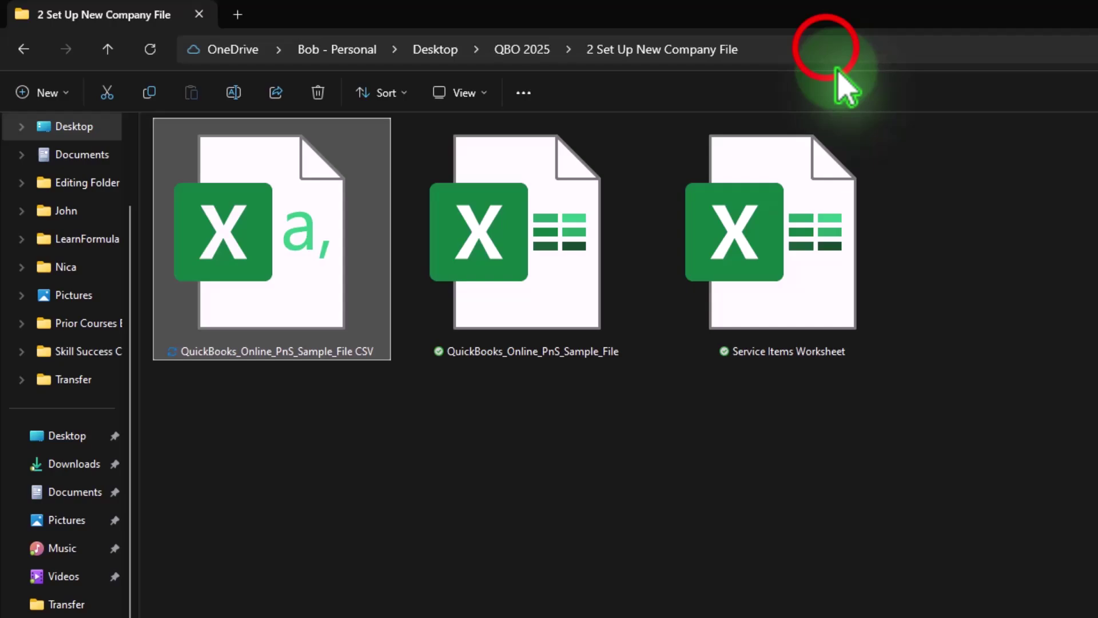
{"action": "left_click", "coordinate": [830, 51]}
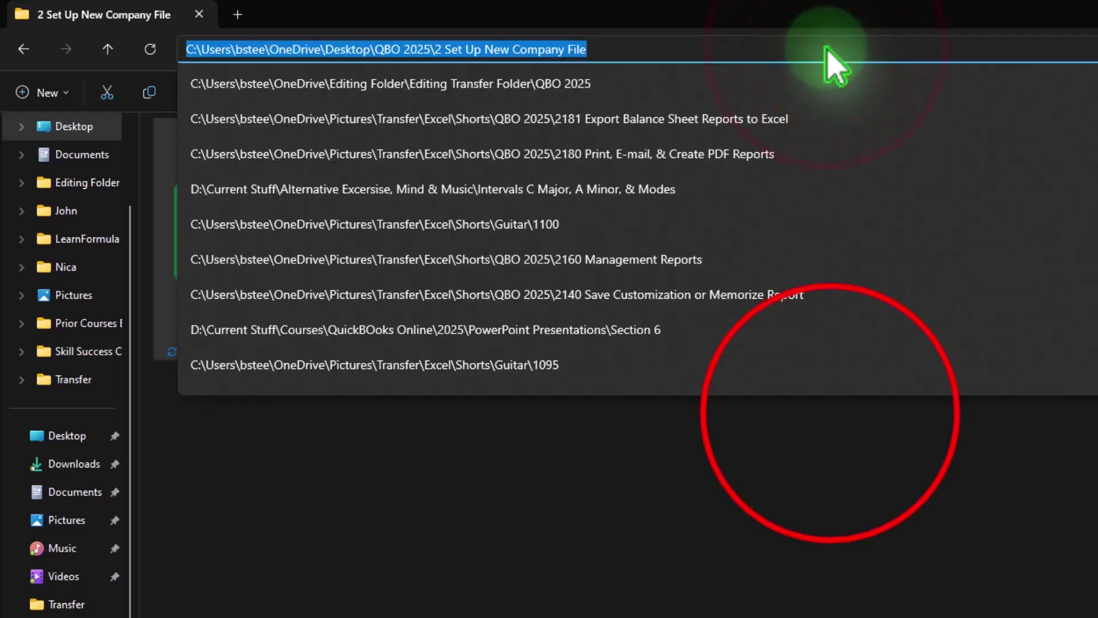
{"action": "left_click", "coordinate": [840, 429]}
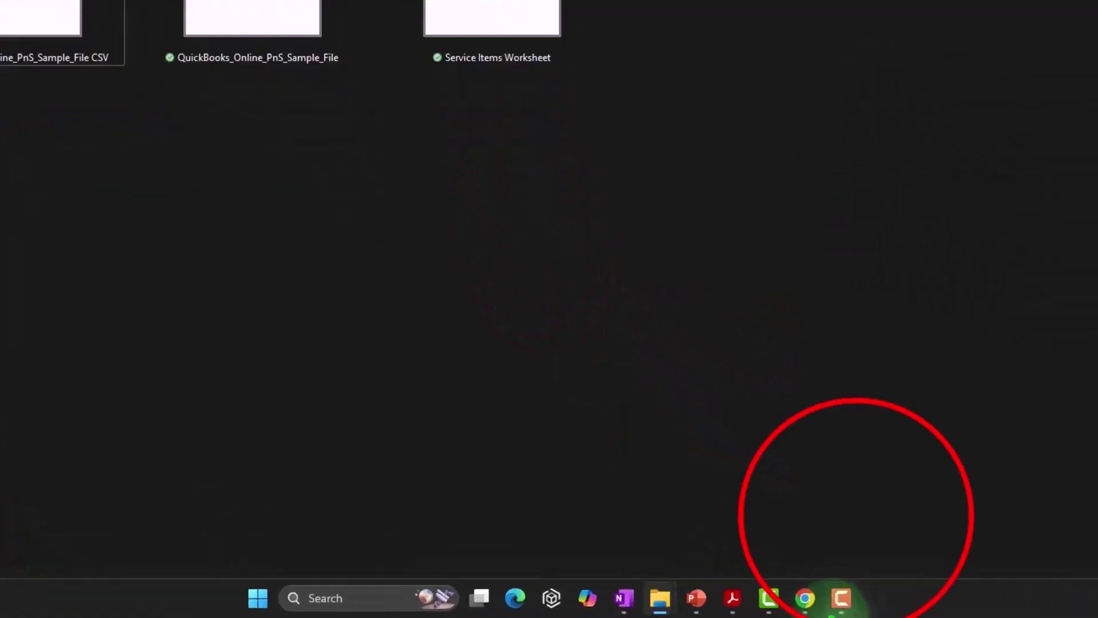
Switch to the QuickBooks import in Chrome and choose QuickBooks_Online_PnS_Sample_File CSV from the 2 Set Up New Company File folder for upload
{"action": "mouse_move", "coordinate": [807, 597]}
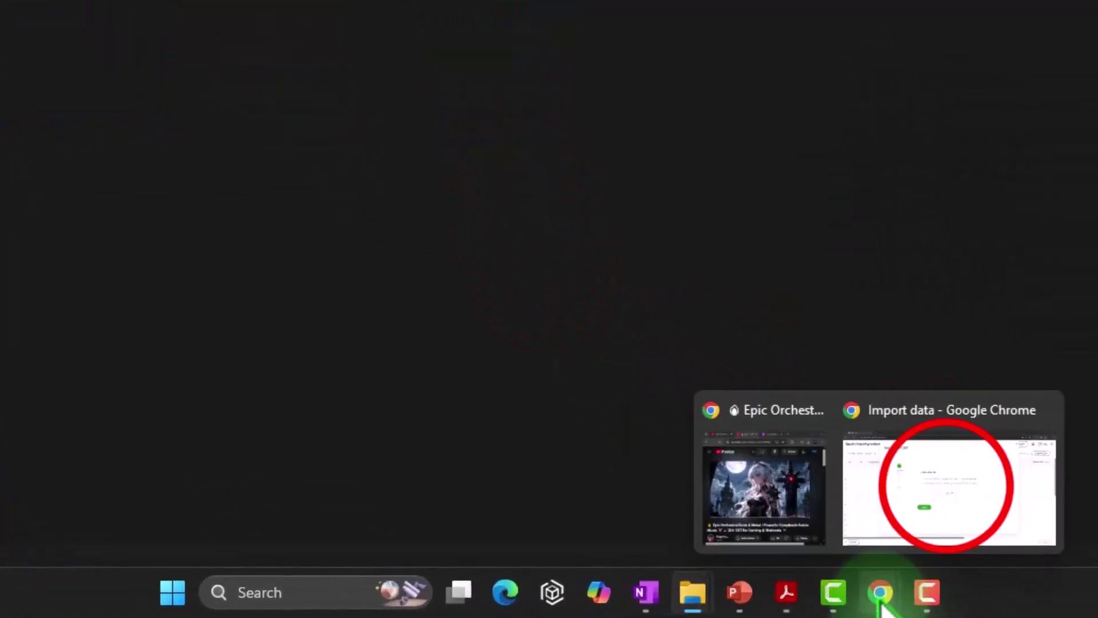
{"action": "left_click", "coordinate": [858, 512]}
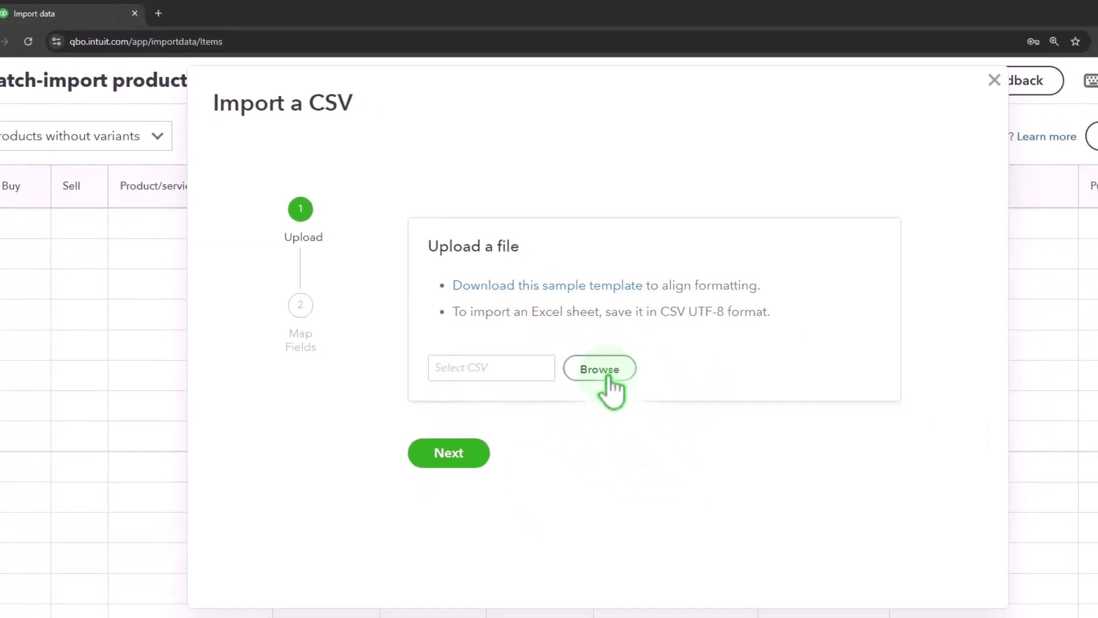
{"action": "left_click", "coordinate": [601, 369]}
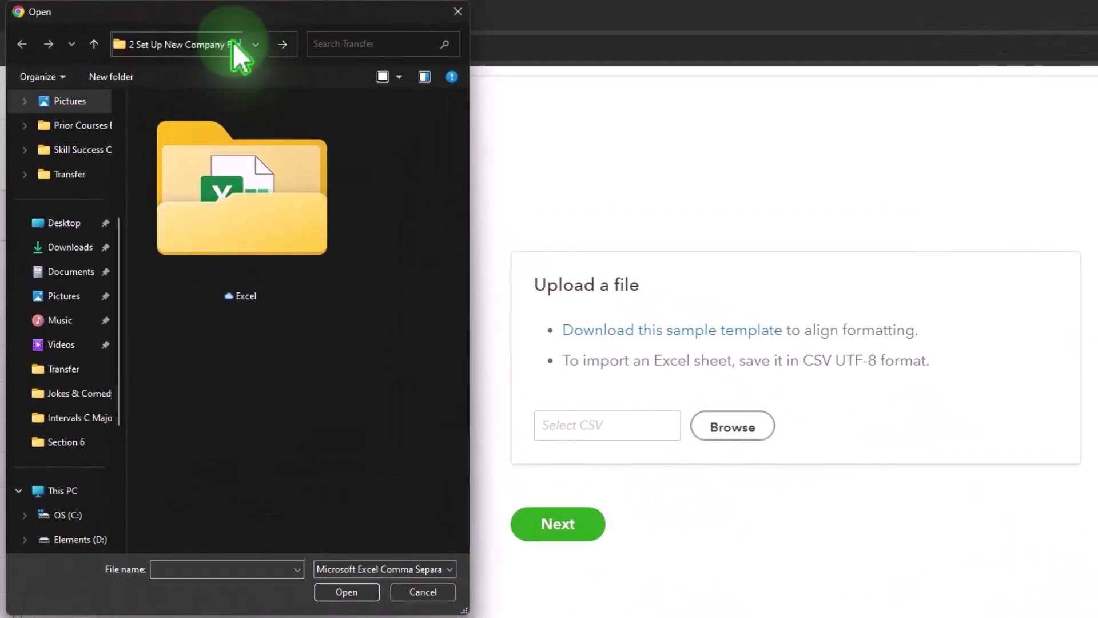
{"action": "key", "text": "Return"}
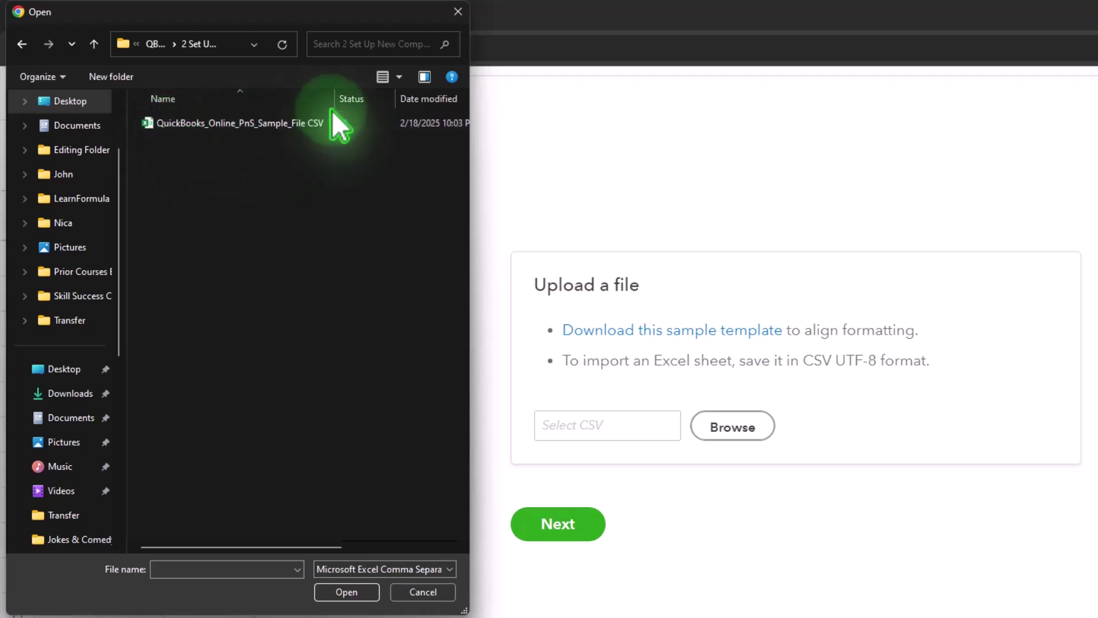
{"action": "left_click", "coordinate": [386, 76]}
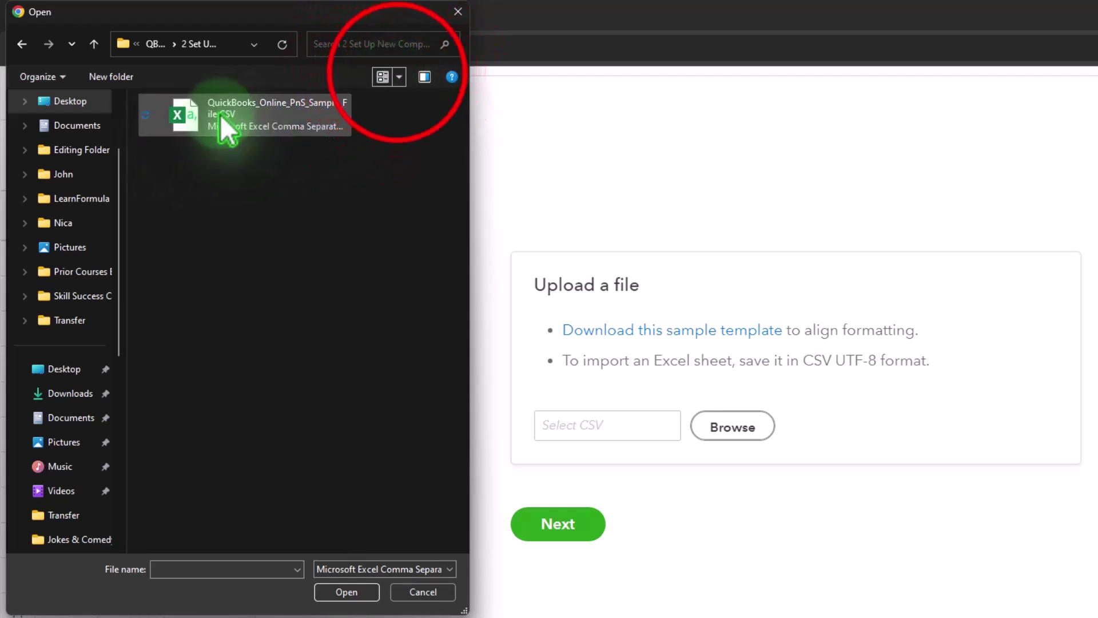
{"action": "left_click", "coordinate": [399, 77]}
{"action": "left_click", "coordinate": [433, 18]}
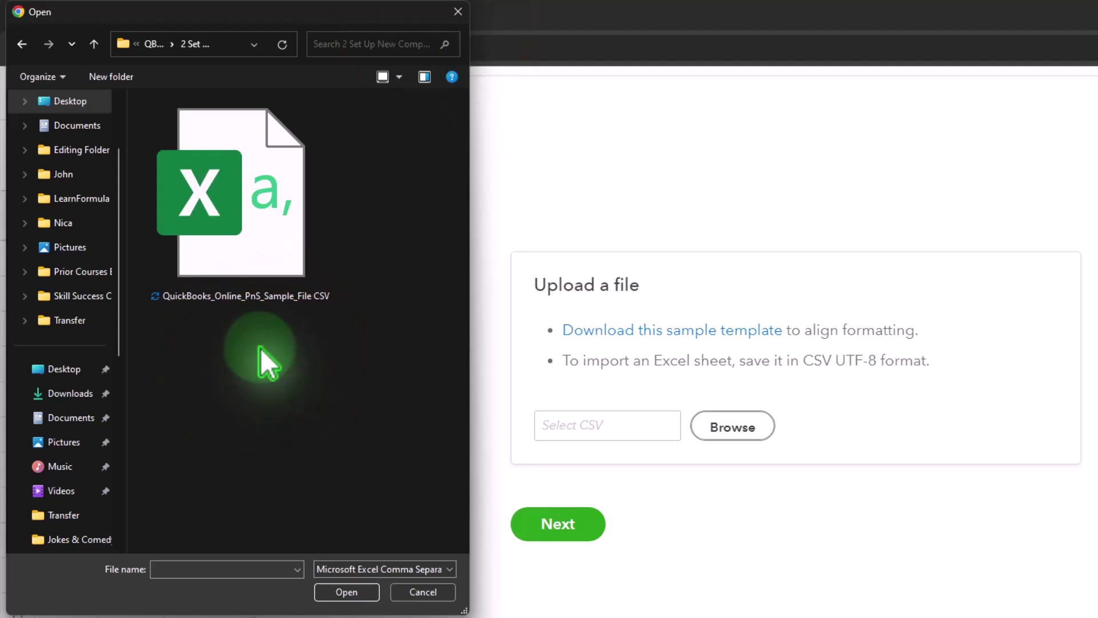
{"action": "double_click", "coordinate": [229, 243]}
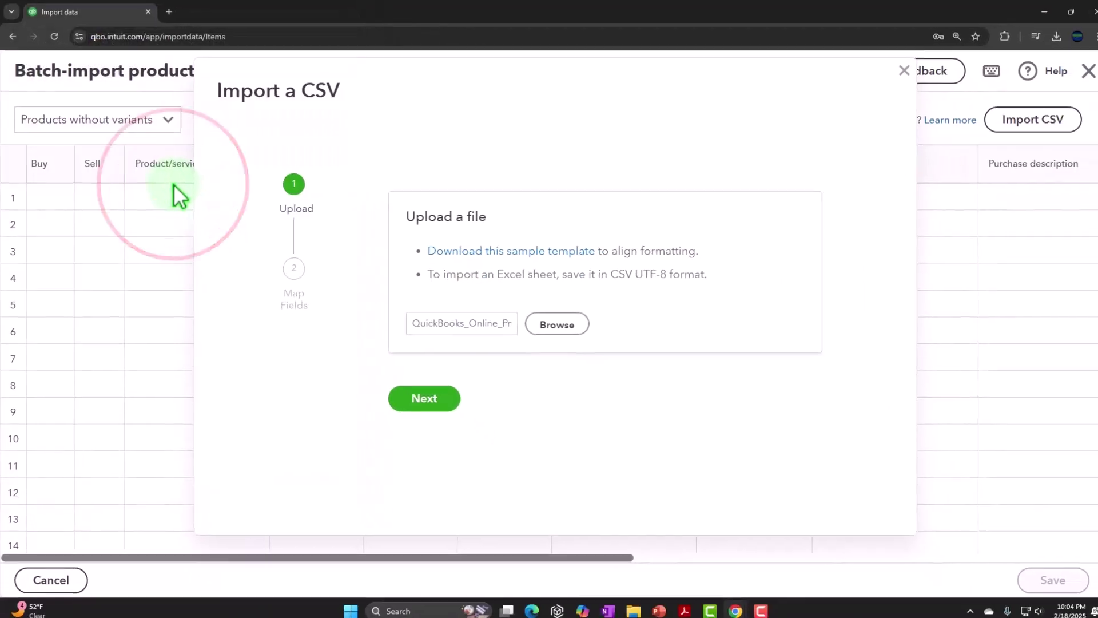
Proceed to field mapping, review the CSV column headers matched to the QuickBooks fields, and load the rows into the import grid
{"action": "left_click", "coordinate": [478, 438]}
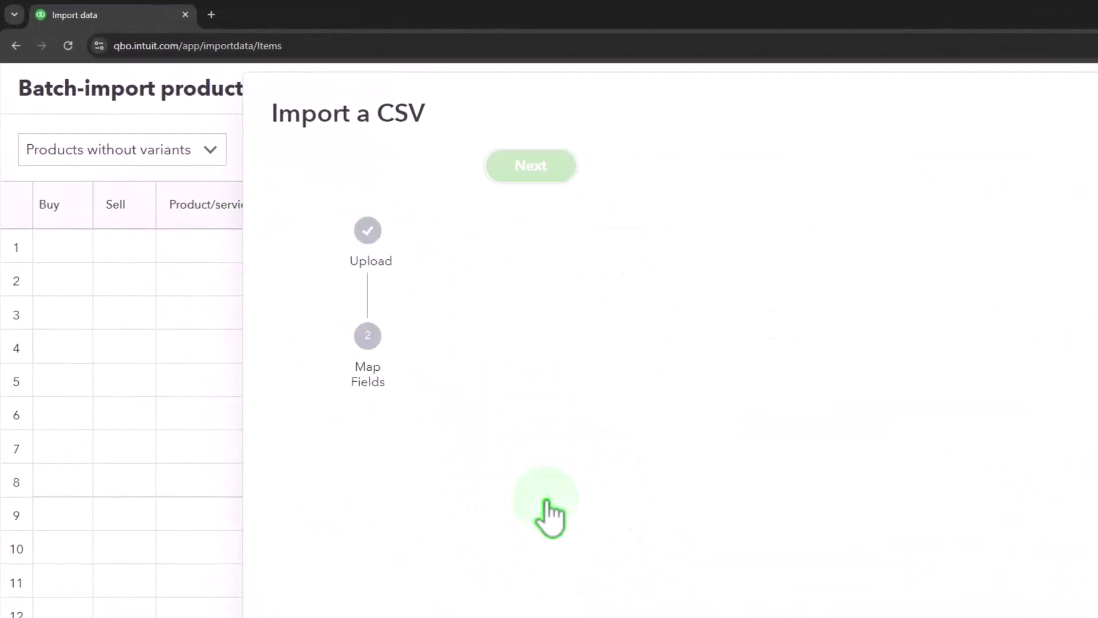
{"action": "left_click", "coordinate": [369, 390]}
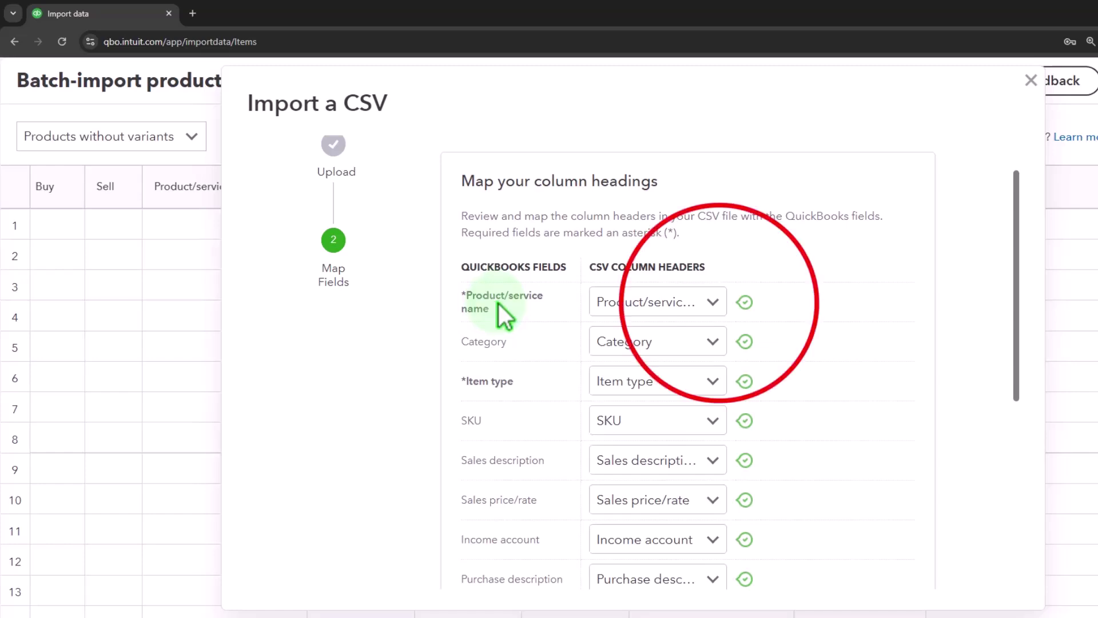
{"action": "left_click", "coordinate": [713, 303]}
{"action": "left_click", "coordinate": [715, 303]}
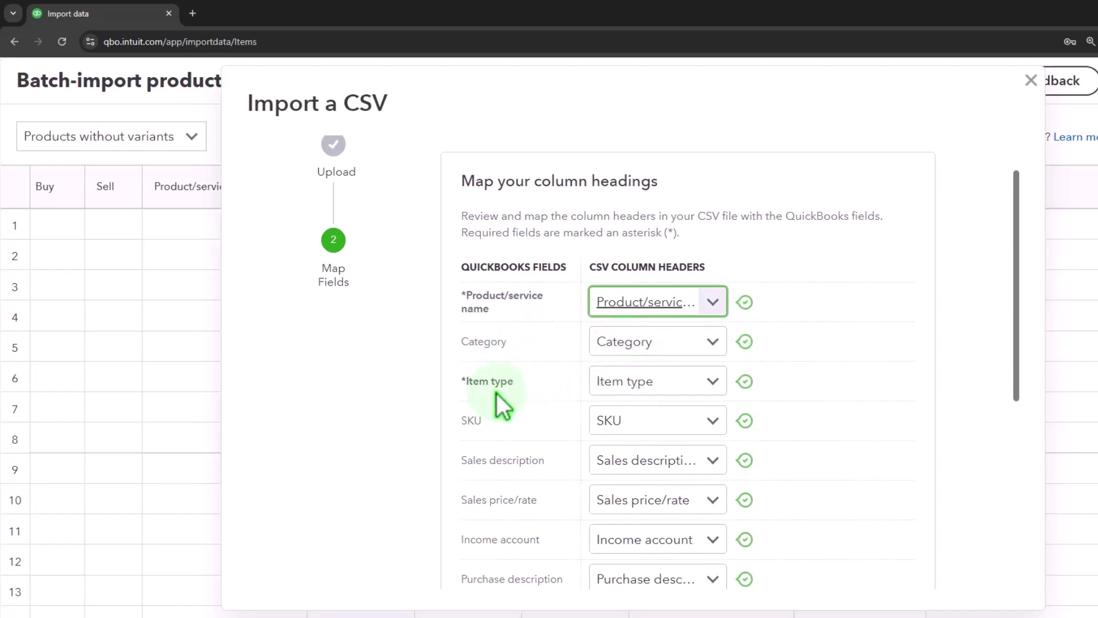
{"action": "scroll", "coordinate": [535, 410], "scroll_direction": "down", "scroll_amount": 1}
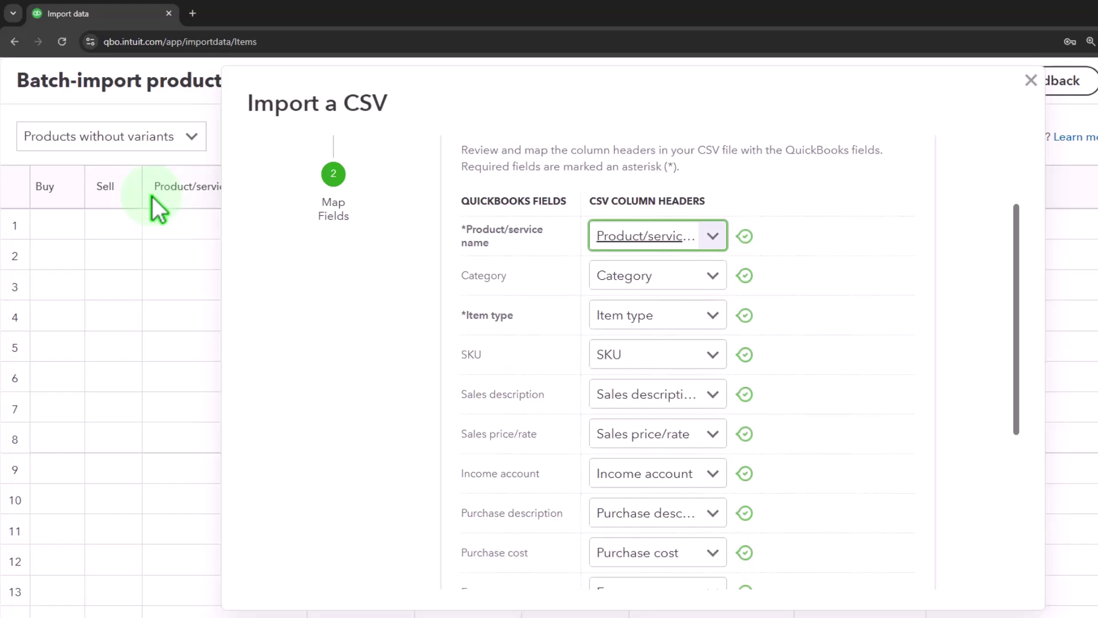
{"action": "scroll", "coordinate": [521, 373], "scroll_direction": "down", "scroll_amount": 1}
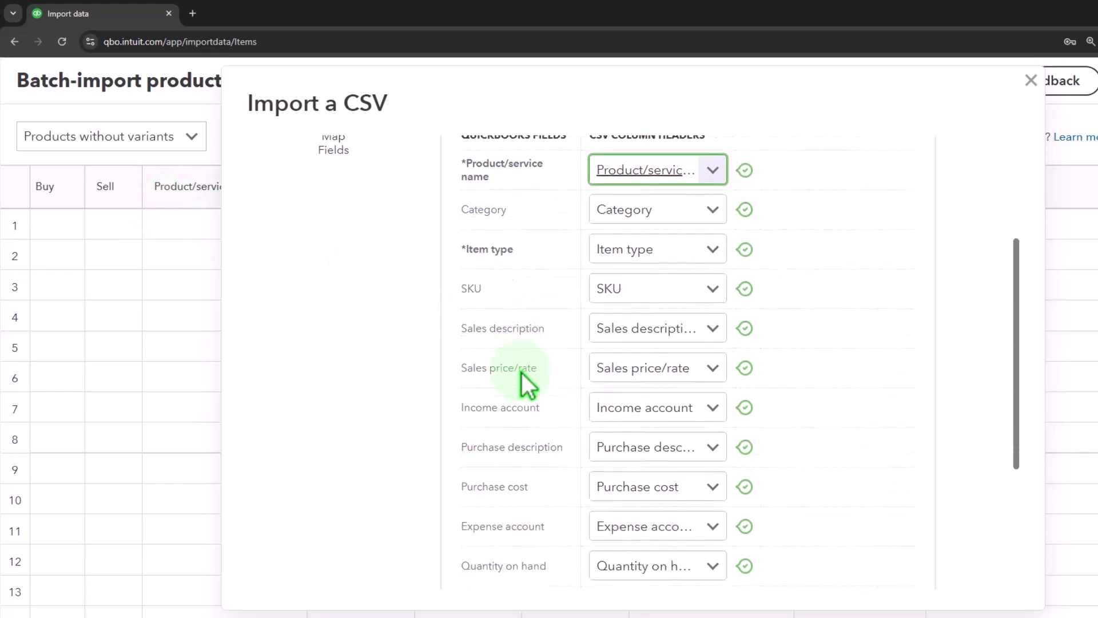
{"action": "scroll", "coordinate": [699, 343], "scroll_direction": "down", "scroll_amount": 4}
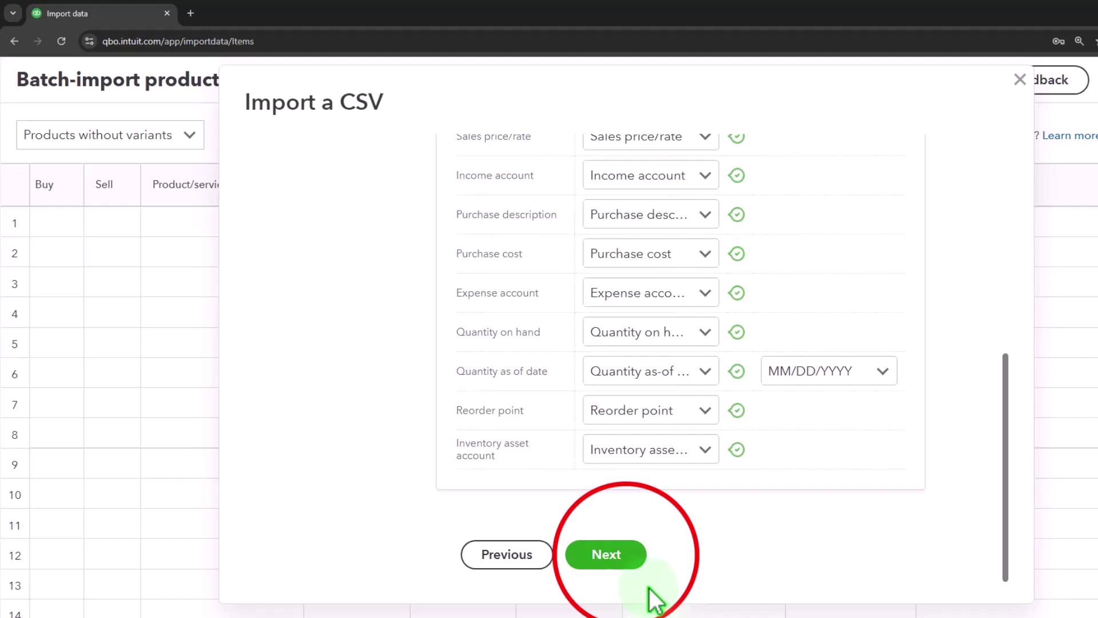
{"action": "left_click", "coordinate": [629, 563]}
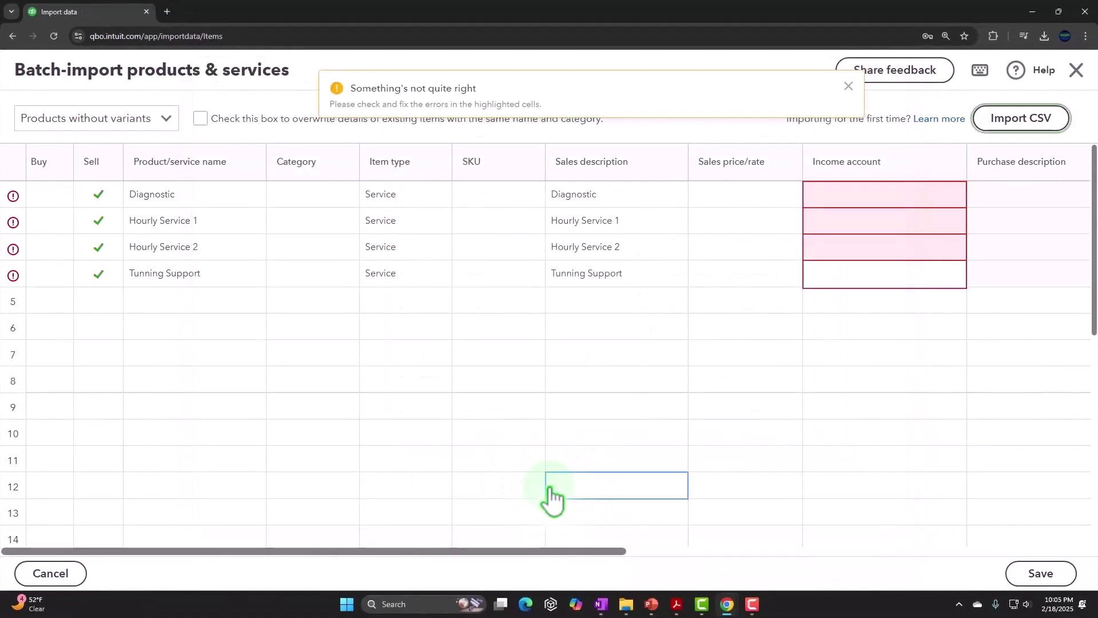
Set the Income account to Services for the Diagnostic, Hourly Service 1, Hourly Service 2 and Tunning Support rows
{"action": "left_click", "coordinate": [817, 200]}
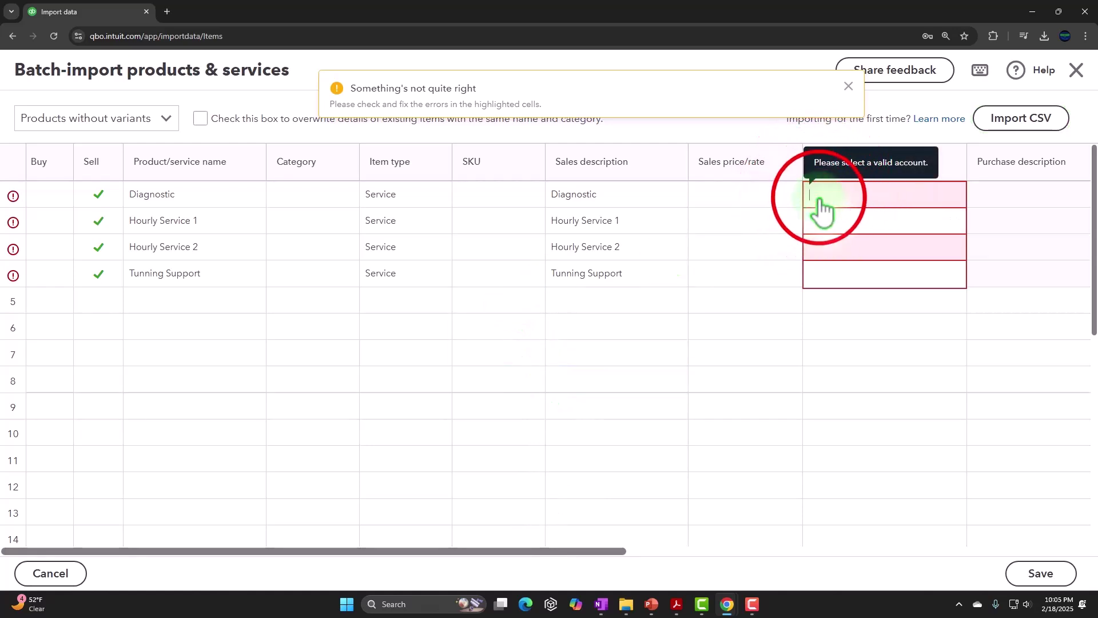
{"action": "left_click", "coordinate": [751, 294]}
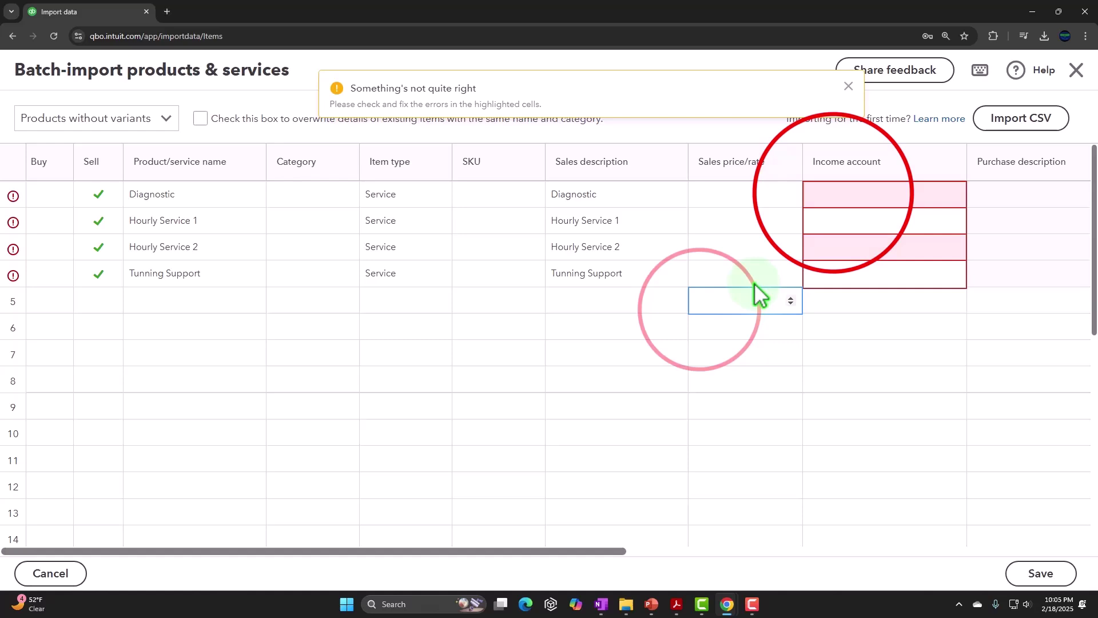
{"action": "left_click", "coordinate": [834, 195]}
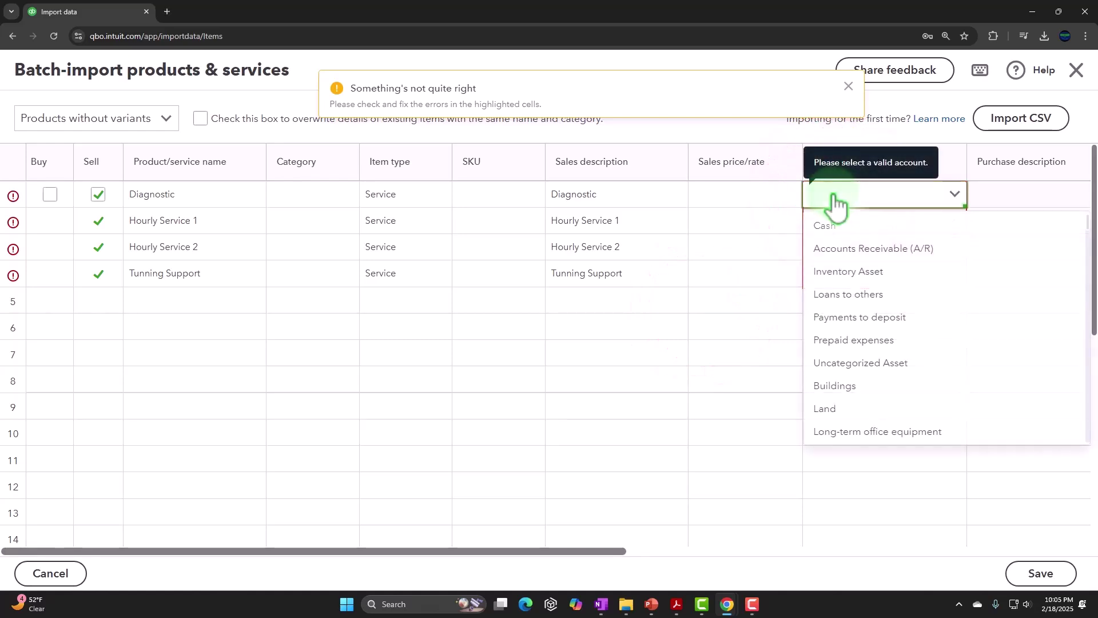
{"action": "left_click", "coordinate": [830, 208]}
{"action": "left_click", "coordinate": [835, 205]}
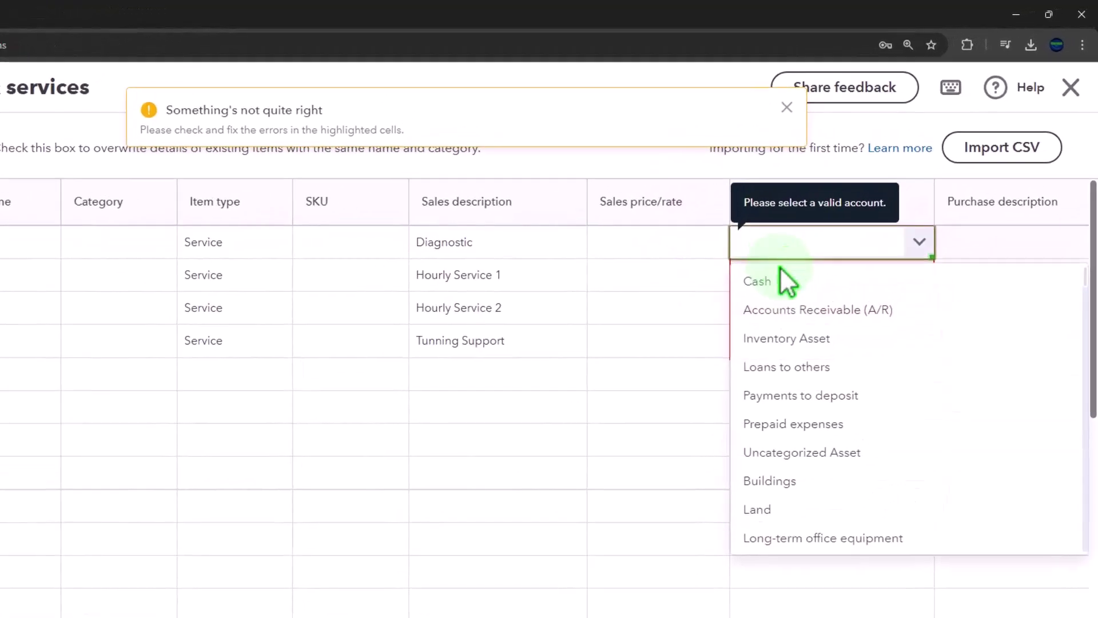
{"action": "scroll", "coordinate": [824, 392], "scroll_direction": "down", "scroll_amount": 3}
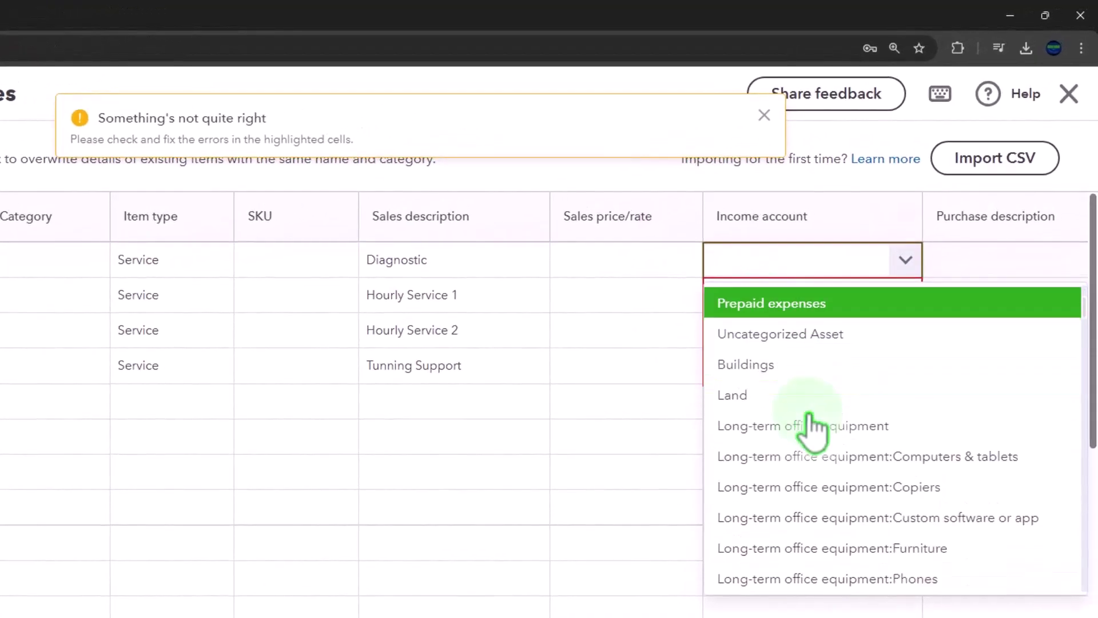
{"action": "scroll", "coordinate": [813, 428], "scroll_direction": "down", "scroll_amount": 9}
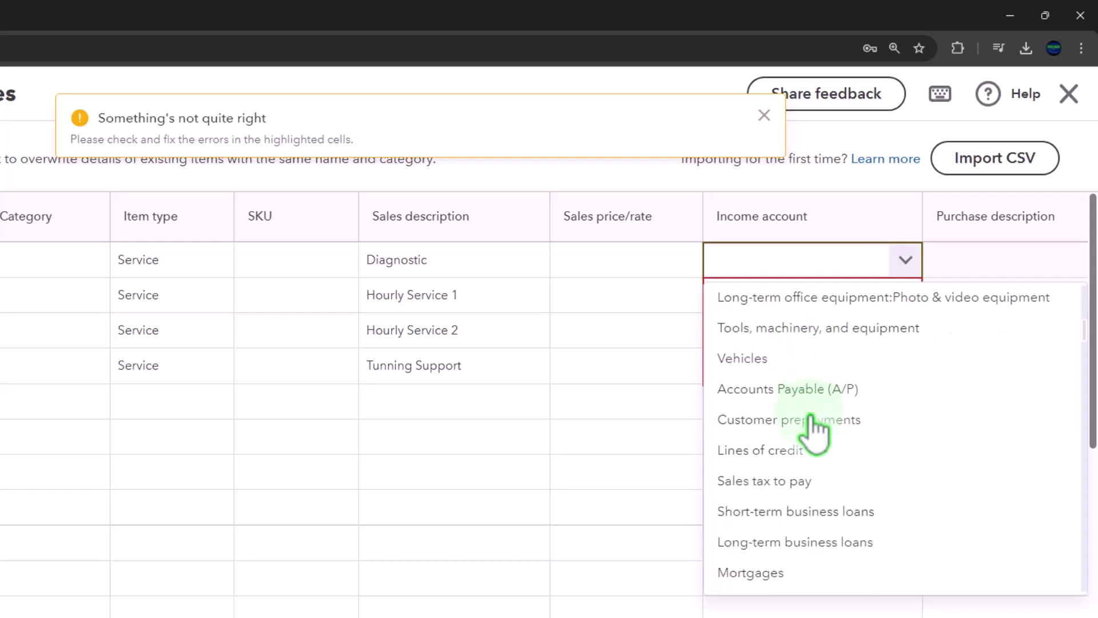
{"action": "scroll", "coordinate": [812, 433], "scroll_direction": "down", "scroll_amount": 5}
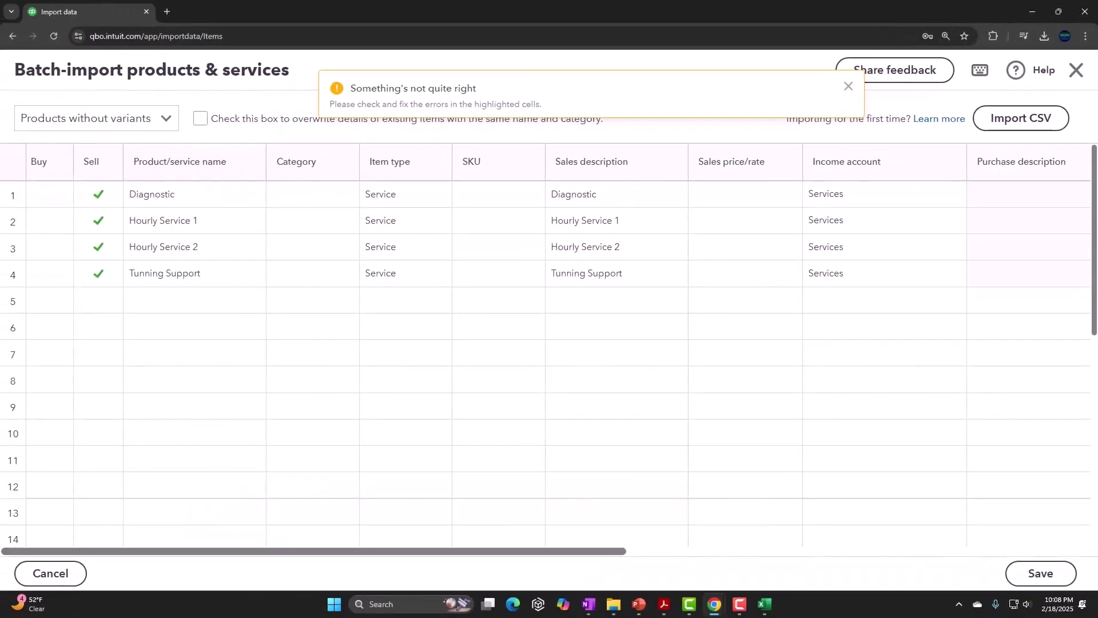
Dismiss the error notice and check the Income account column of the QuickBooks_Online_PnS_Sample_File workbook in Excel
{"action": "left_click", "coordinate": [902, 102]}
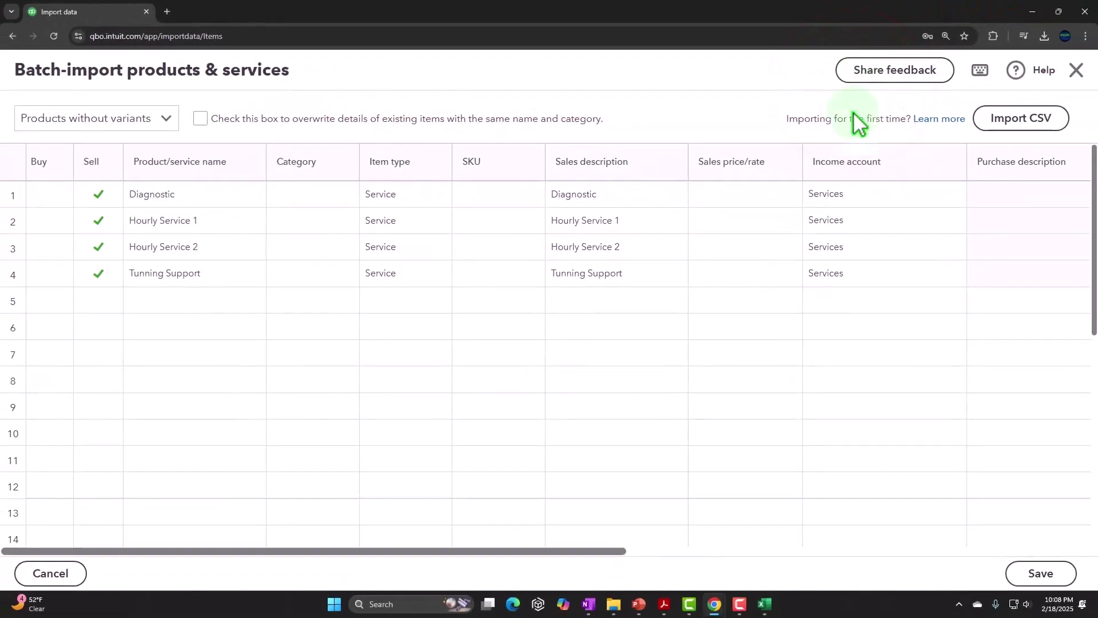
{"action": "left_click", "coordinate": [830, 303]}
{"action": "mouse_move", "coordinate": [765, 604]}
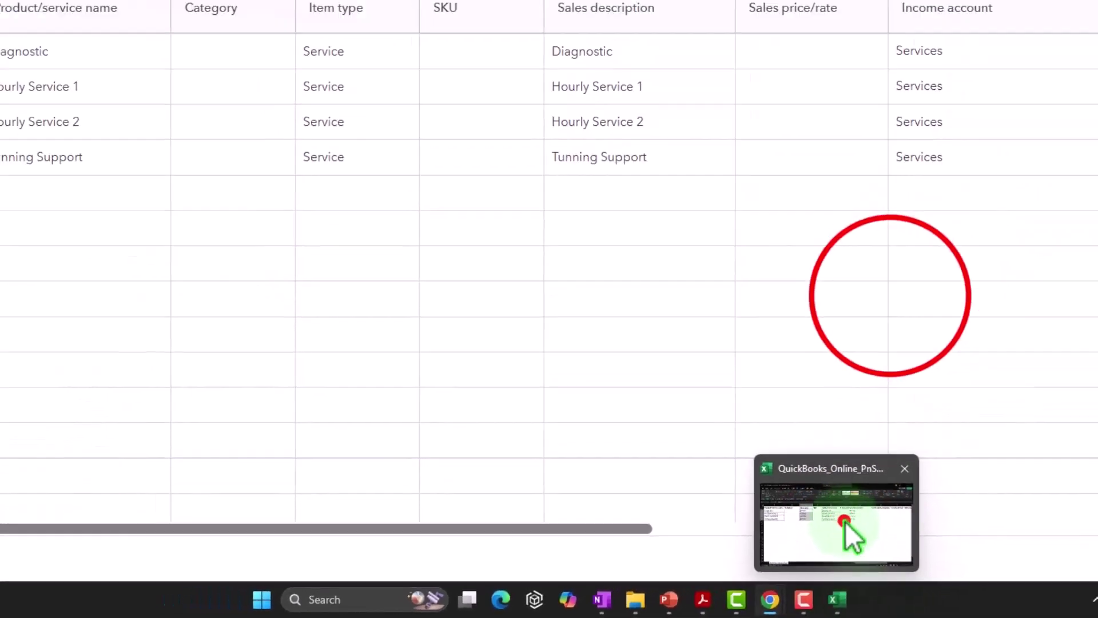
{"action": "left_click", "coordinate": [845, 522]}
{"action": "left_click", "coordinate": [889, 297]}
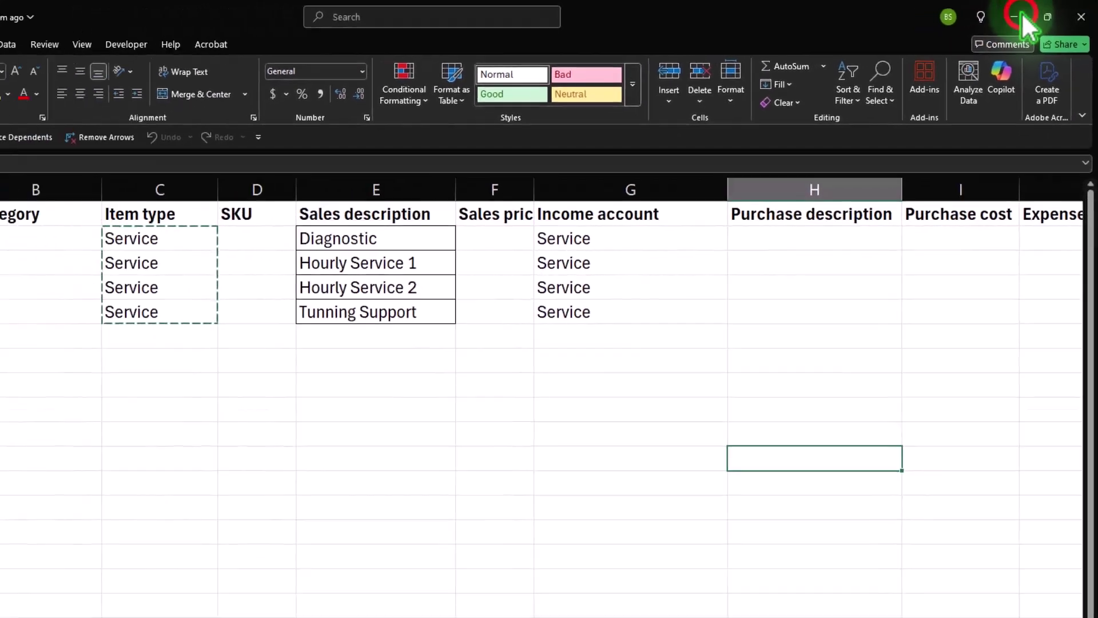
{"action": "left_click", "coordinate": [1022, 14]}
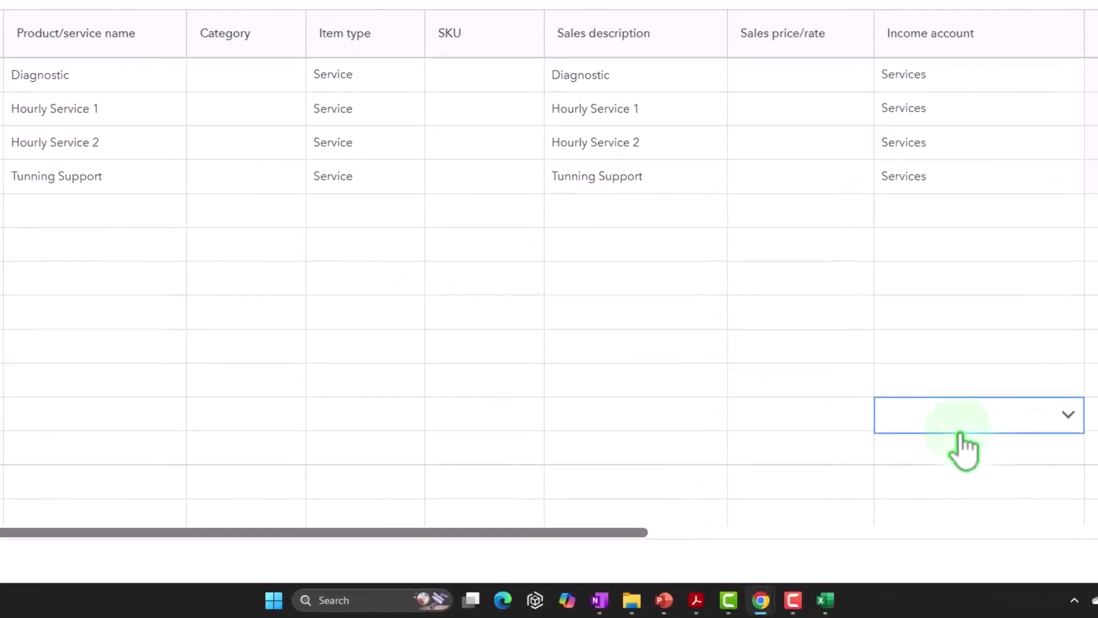
Review the remaining columns of the import grid and save the four service items to QuickBooks
{"action": "left_click_drag", "start_coordinate": [572, 498], "coordinate": [1097, 538]}
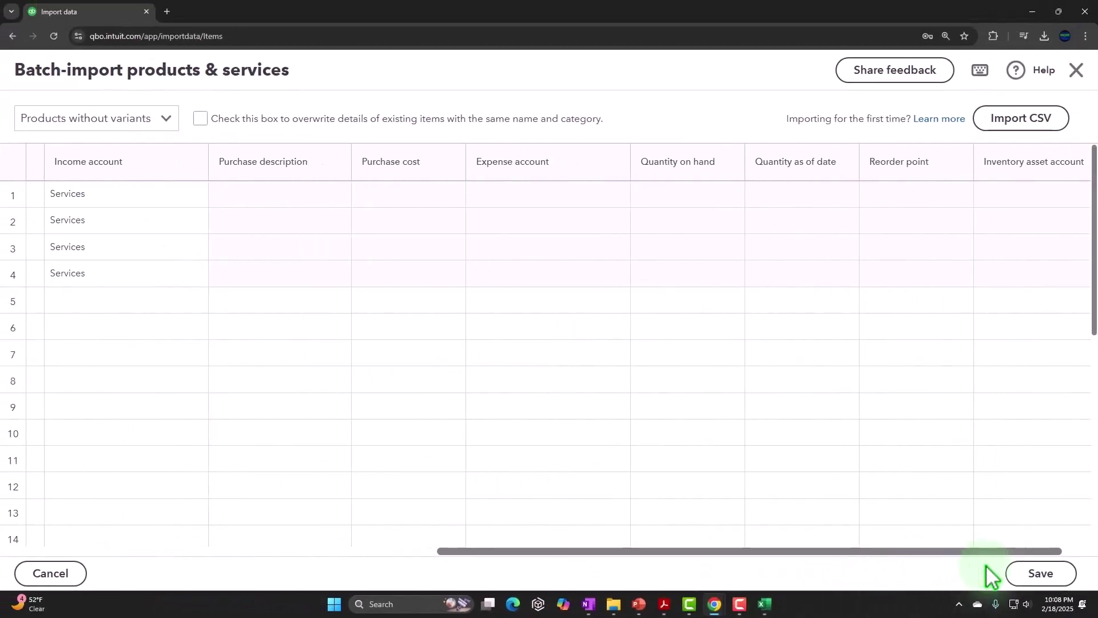
{"action": "left_click_drag", "start_coordinate": [990, 572], "coordinate": [504, 572]}
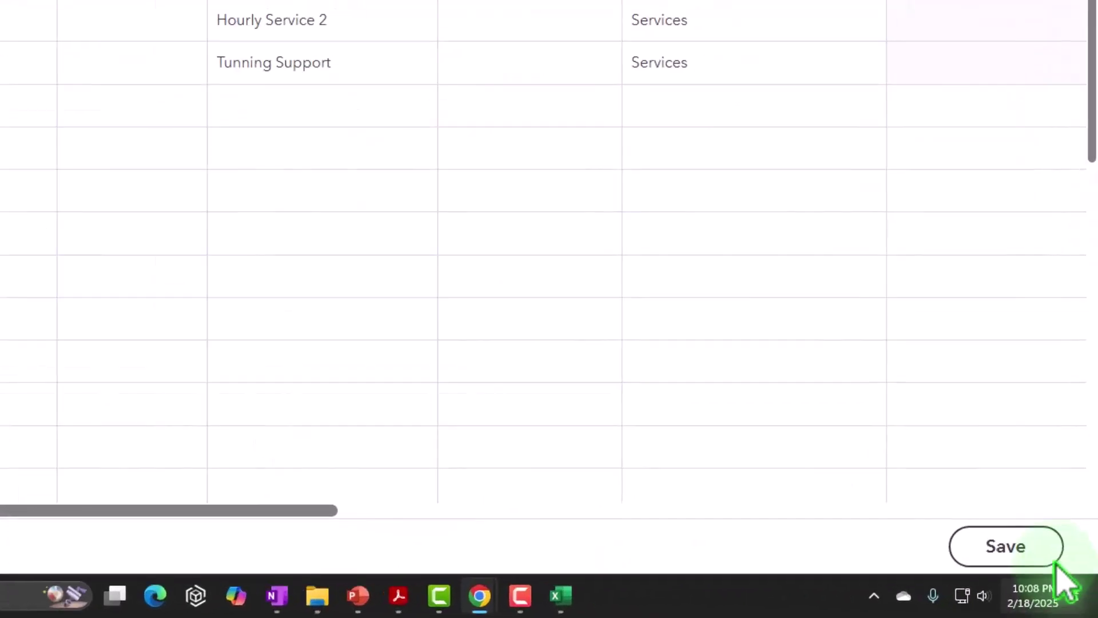
{"action": "left_click", "coordinate": [1054, 559]}
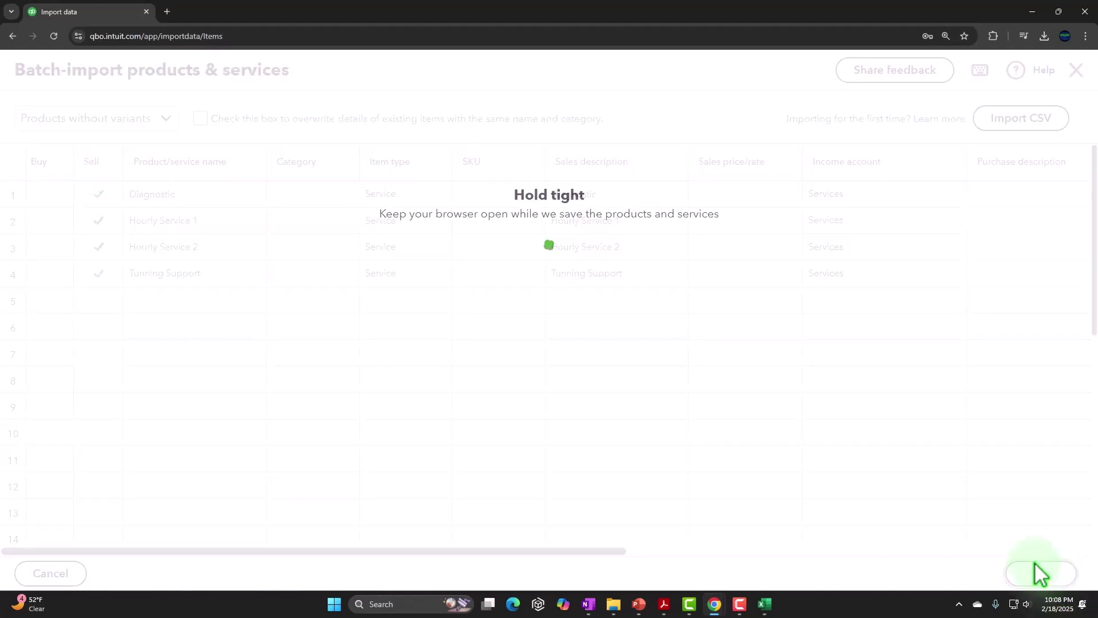
Switch to the Service Items Worksheet in Excel and select the Sales Price values in D2:D5 for review
{"action": "left_click", "coordinate": [573, 298]}
{"action": "left_click_drag", "start_coordinate": [511, 553], "coordinate": [319, 588]}
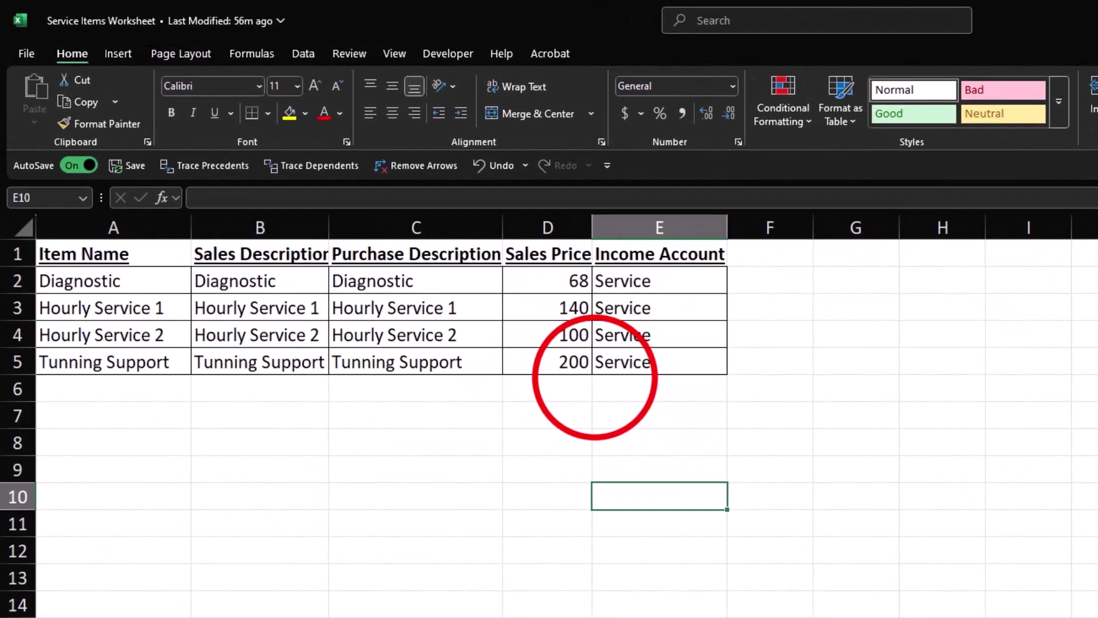
{"action": "left_click", "coordinate": [512, 324]}
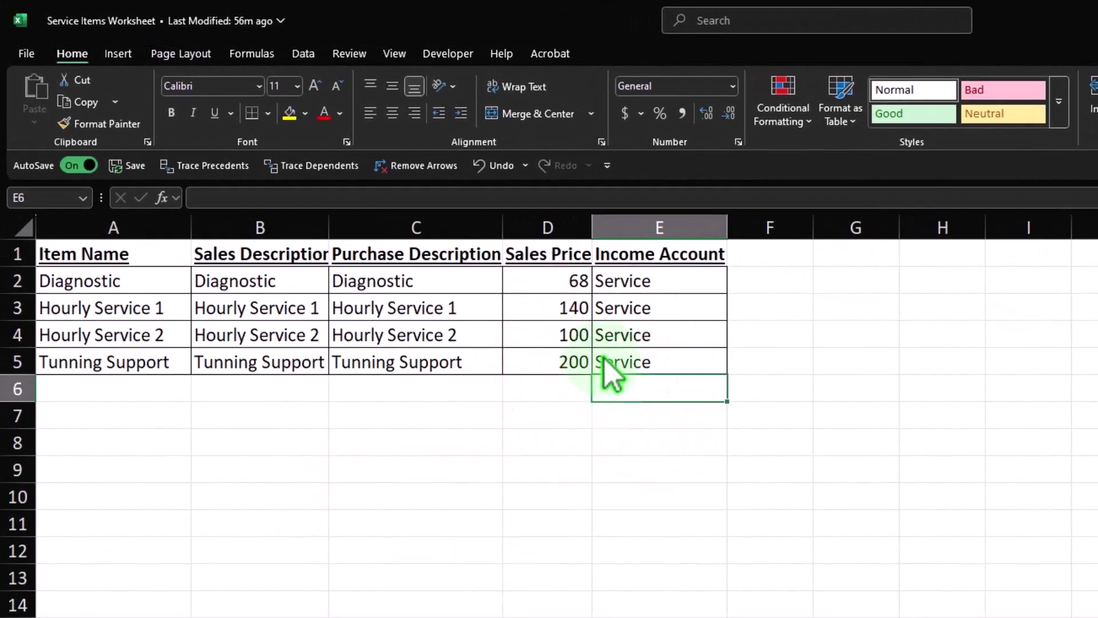
{"action": "left_click_drag", "start_coordinate": [569, 285], "coordinate": [548, 363]}
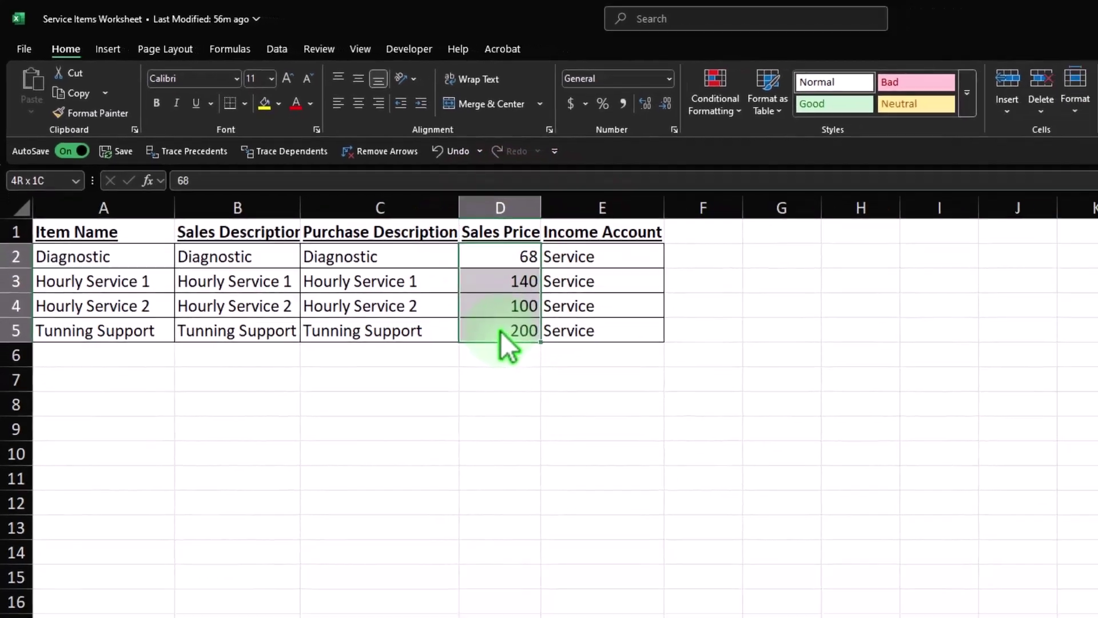
Copy the Sales Price values in D2:D5 and paste them into the QuickBooks Sales price/rate column, starting at the Diagnostic row
{"action": "key", "text": "ctrl+c"}
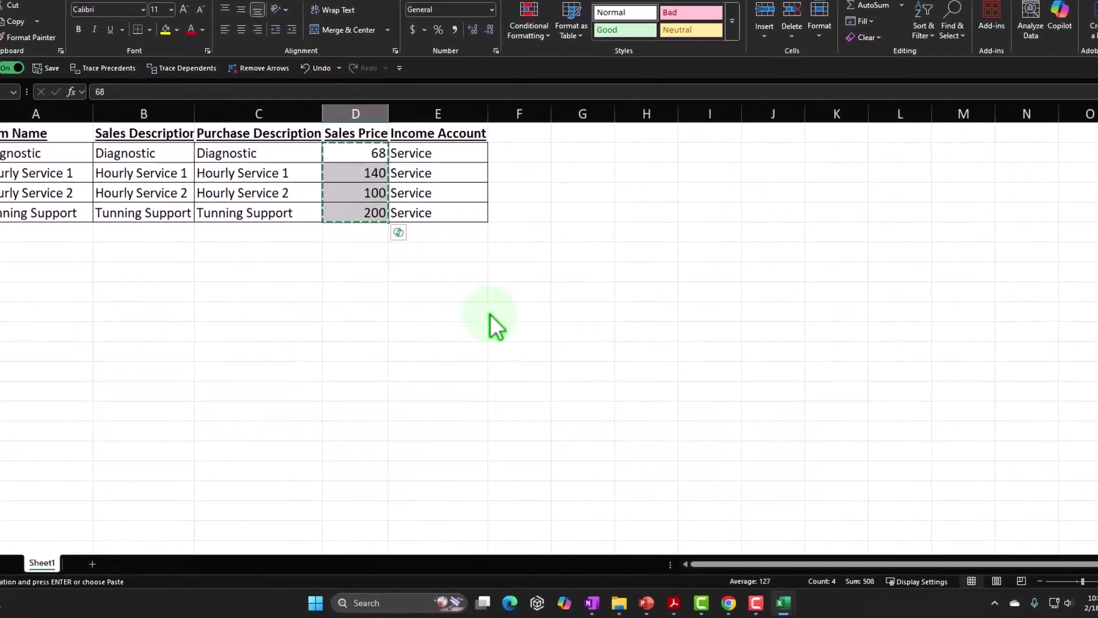
{"action": "mouse_move", "coordinate": [758, 600]}
{"action": "left_click", "coordinate": [764, 535]}
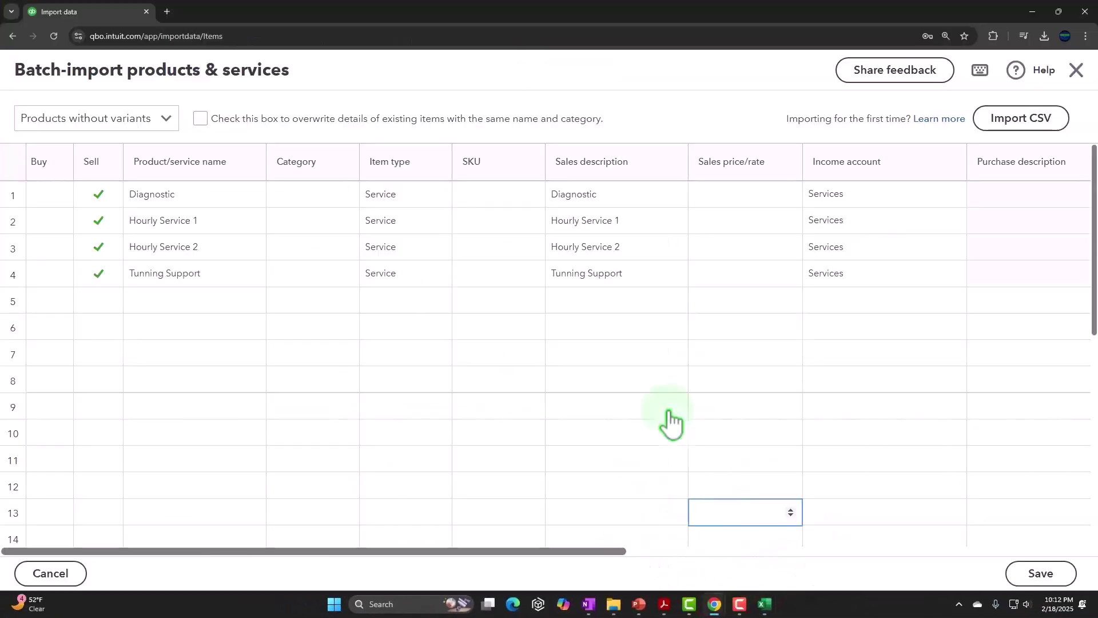
{"action": "left_click", "coordinate": [706, 247]}
{"action": "left_click", "coordinate": [716, 195]}
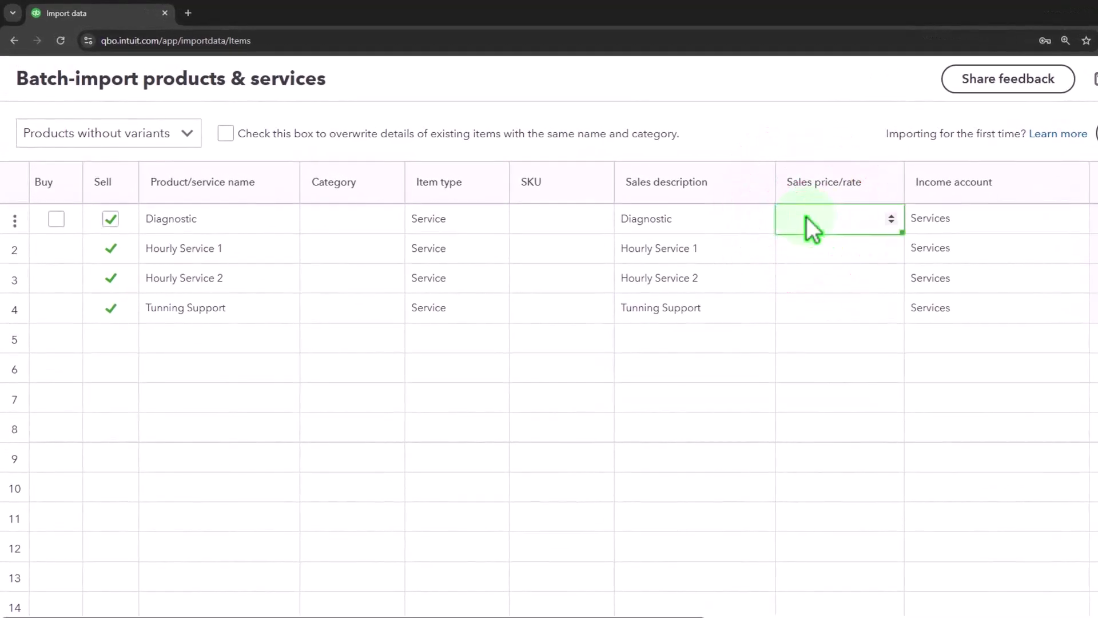
{"action": "key", "text": "ctrl+v"}
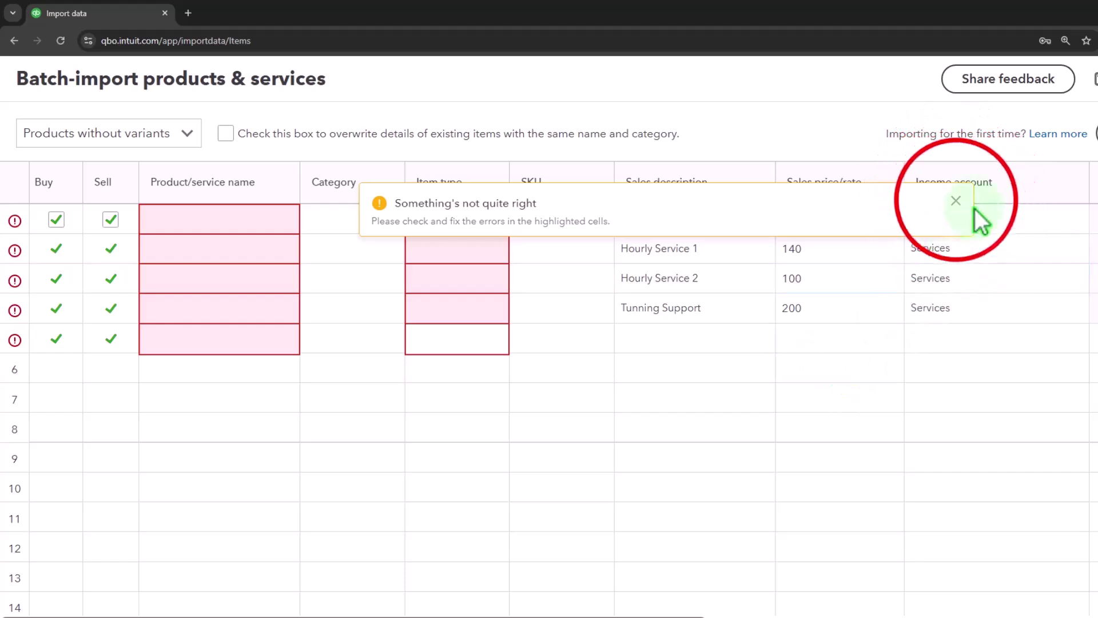
{"action": "left_click", "coordinate": [956, 201]}
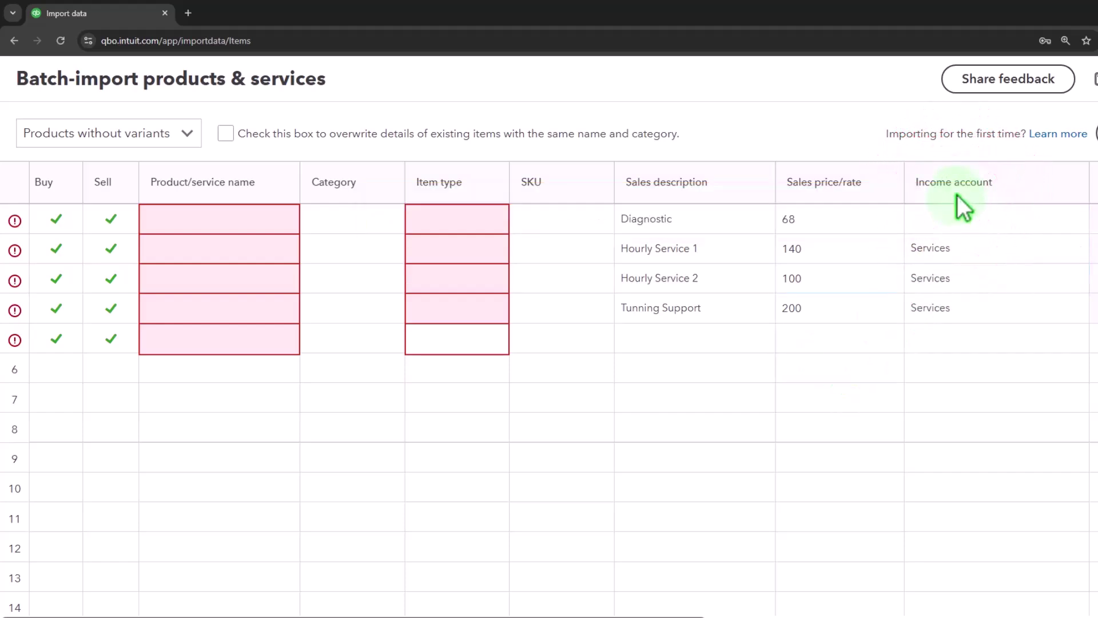
Switch to the QuickBooks_Online_PnS_Sample_File workbook in Excel and copy the Product/service name cells A2:A6
{"action": "left_click", "coordinate": [260, 223]}
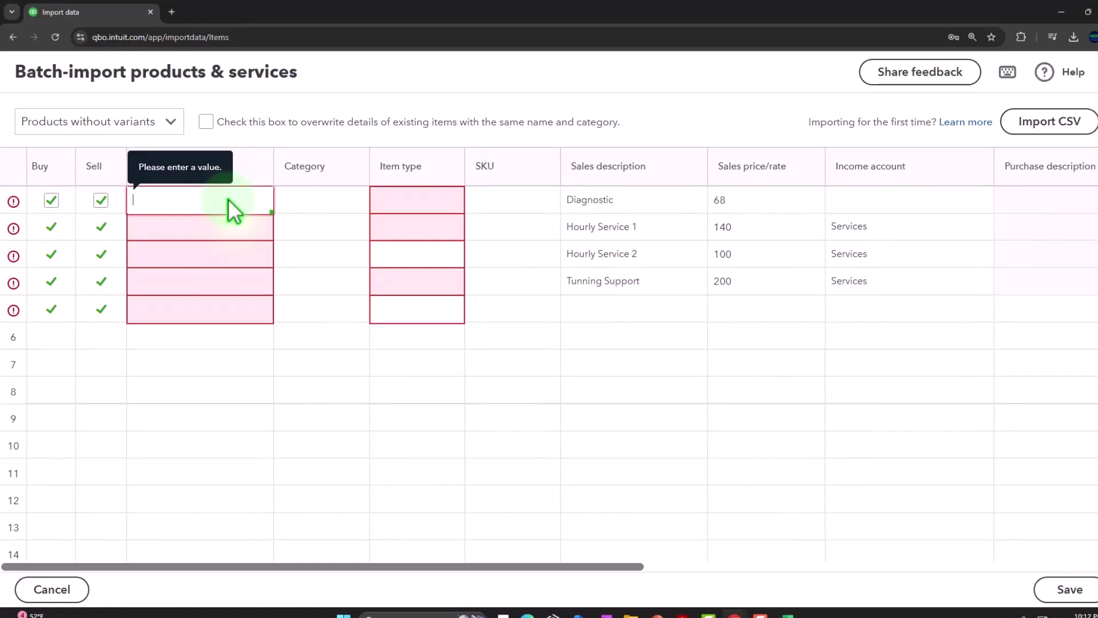
{"action": "mouse_move", "coordinate": [789, 616]}
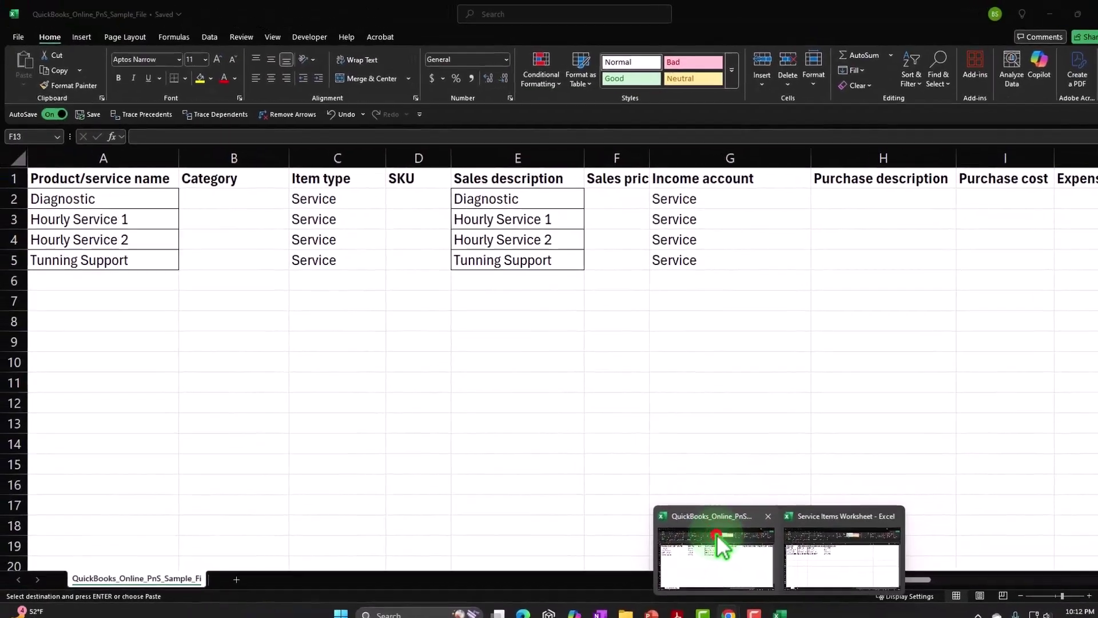
{"action": "left_click", "coordinate": [753, 504]}
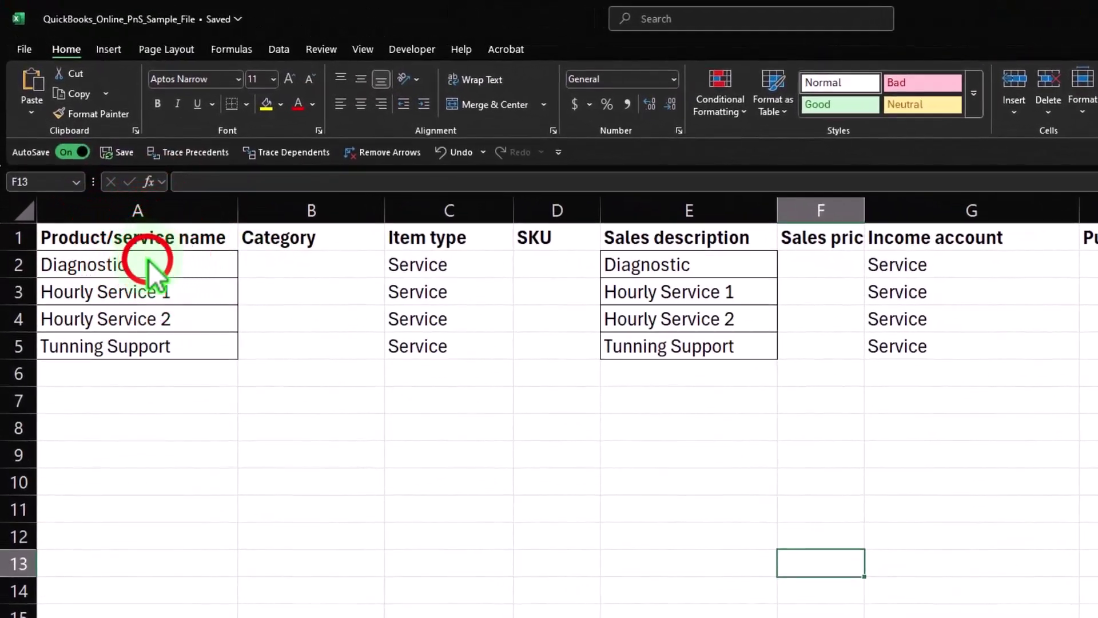
{"action": "left_click_drag", "start_coordinate": [149, 259], "coordinate": [152, 372]}
{"action": "key", "text": "ctrl+q"}
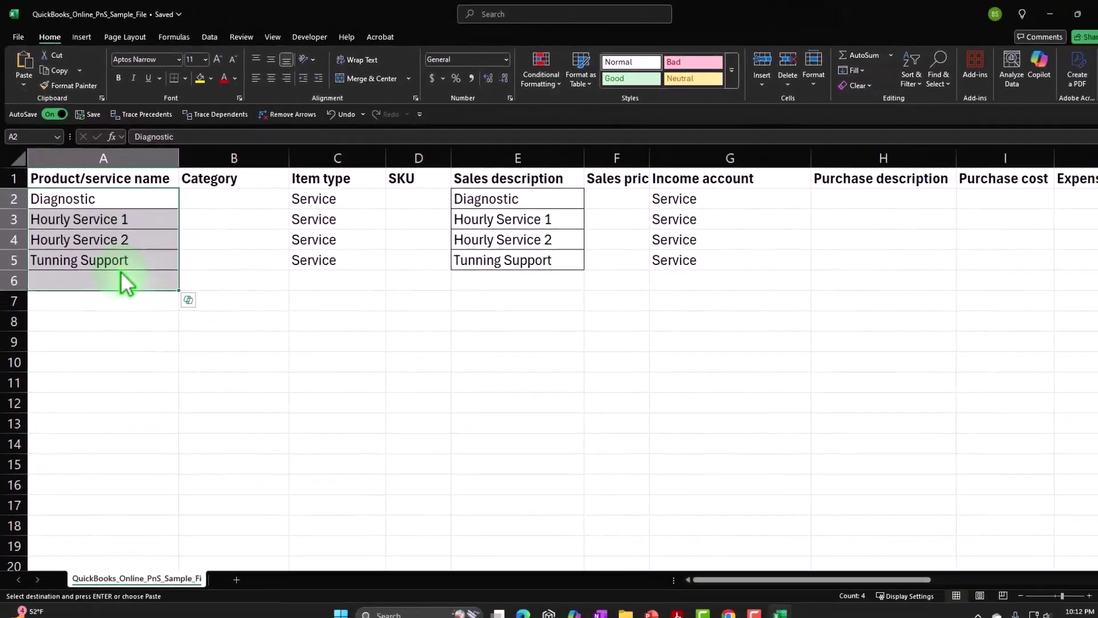
{"action": "key", "text": "ctrl+c"}
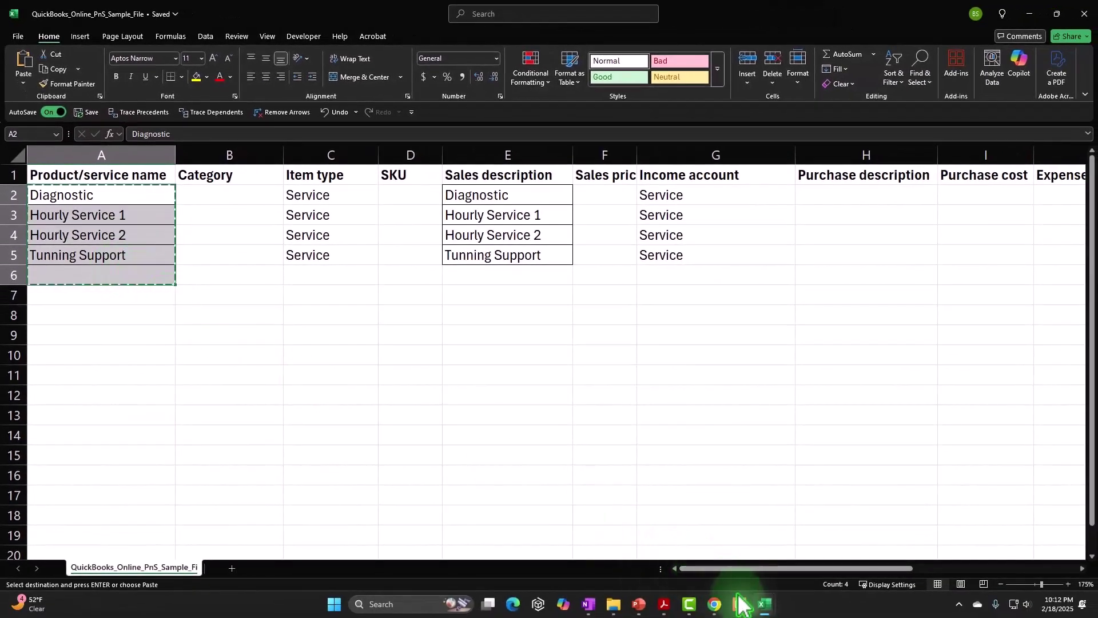
{"action": "mouse_move", "coordinate": [735, 608]}
{"action": "left_click", "coordinate": [303, 395]}
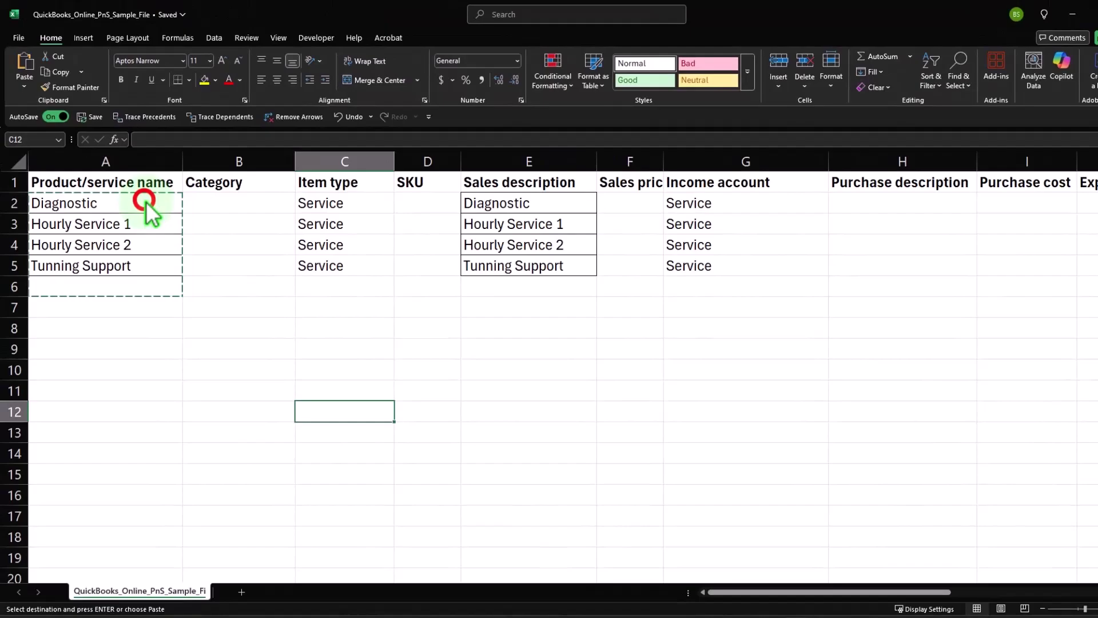
Copy only the four service names in A2:A5 and paste them into the Product/service name column of the QuickBooks import grid
{"action": "left_click_drag", "start_coordinate": [146, 201], "coordinate": [146, 262]}
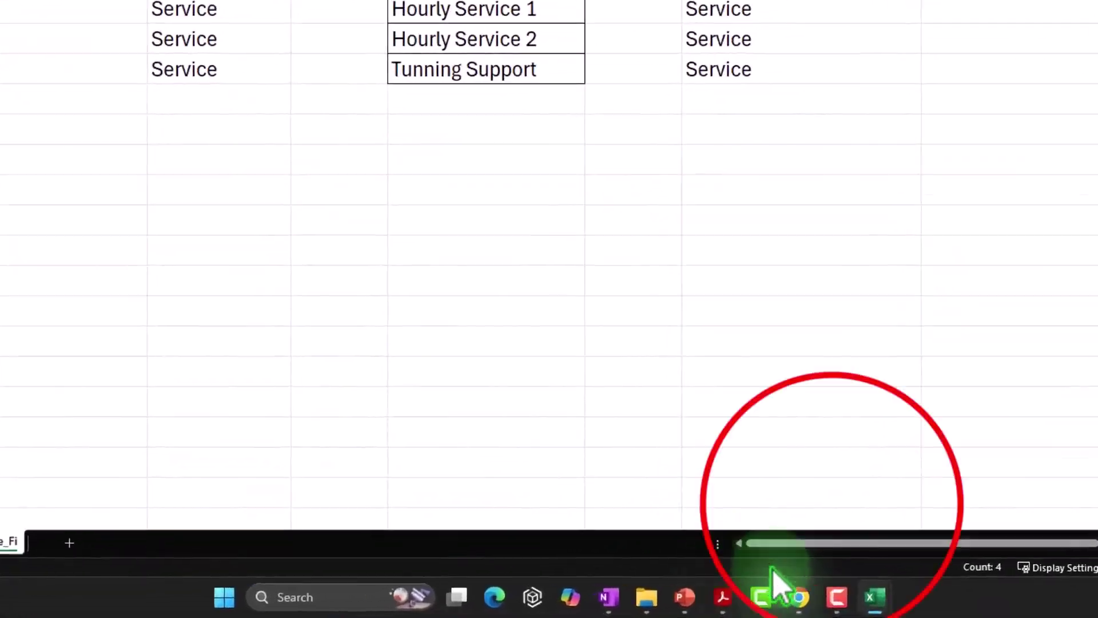
{"action": "mouse_move", "coordinate": [798, 597]}
{"action": "left_click", "coordinate": [750, 550]}
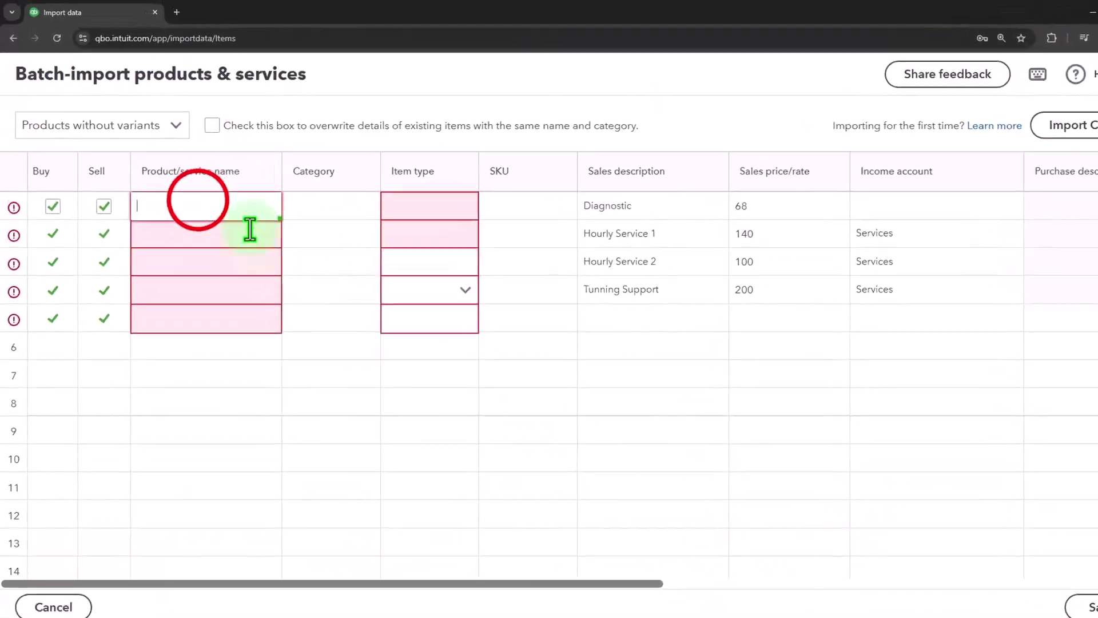
{"action": "left_click", "coordinate": [206, 210]}
{"action": "key", "text": "ctrl+v"}
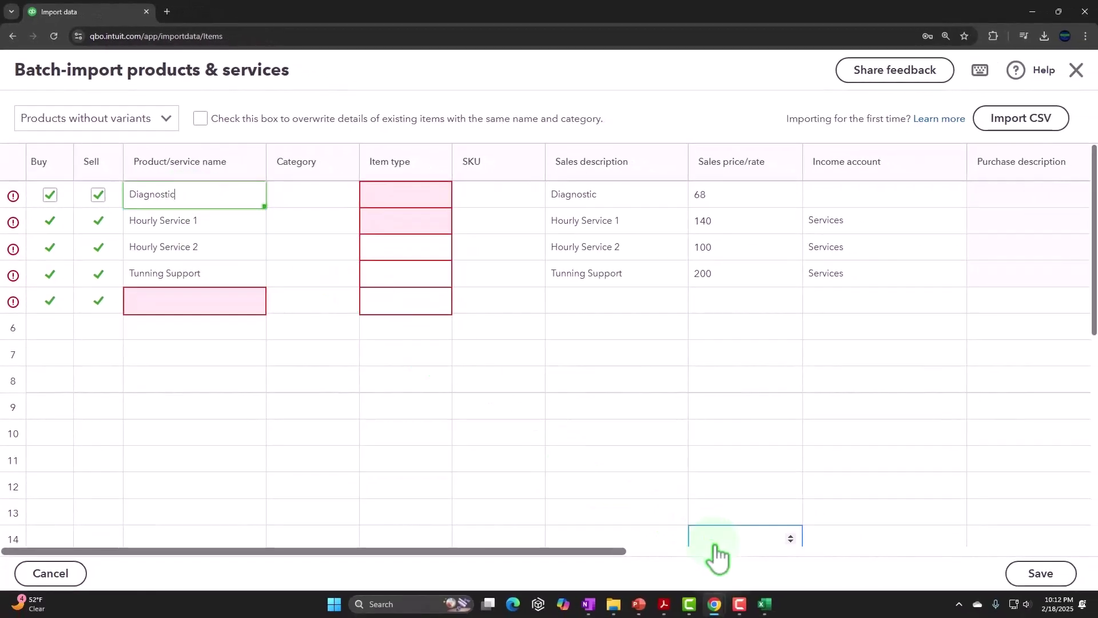
Copy the Service values in G2:G5 of the sample workbook and paste them into the Item type column of the QuickBooks import grid
{"action": "mouse_move", "coordinate": [765, 604]}
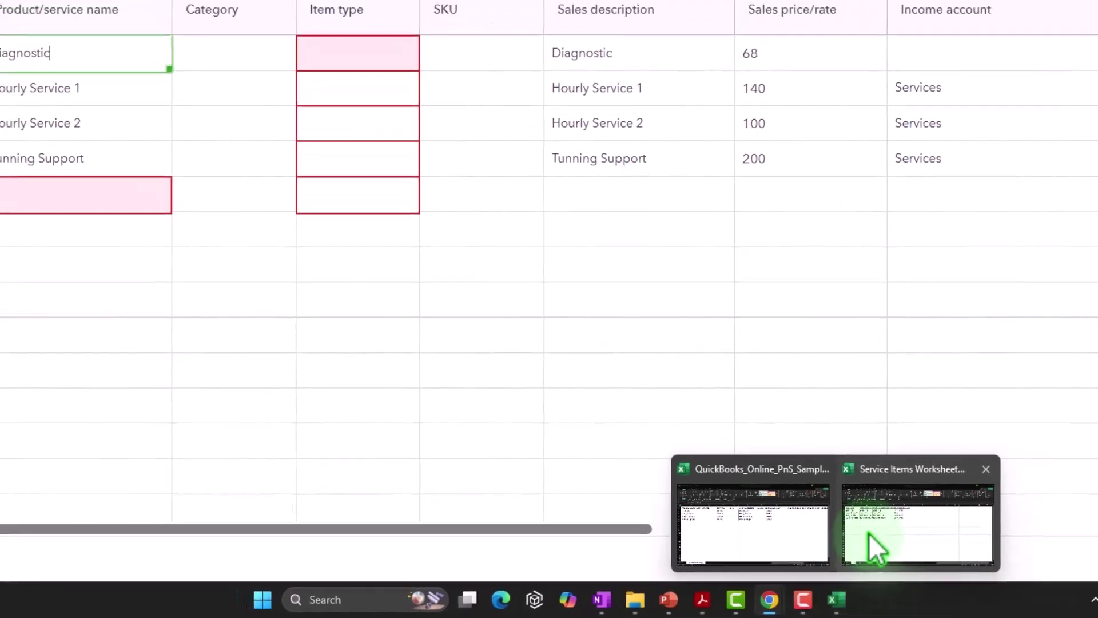
{"action": "left_click", "coordinate": [767, 520]}
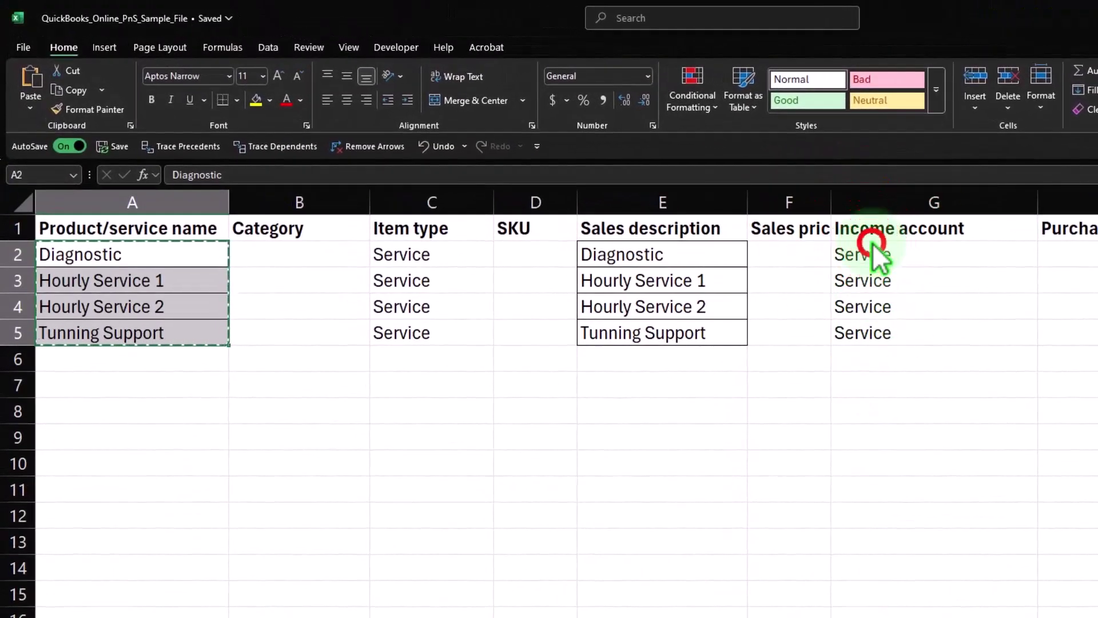
{"action": "left_click_drag", "start_coordinate": [878, 258], "coordinate": [862, 333]}
{"action": "key", "text": "ctrl+c"}
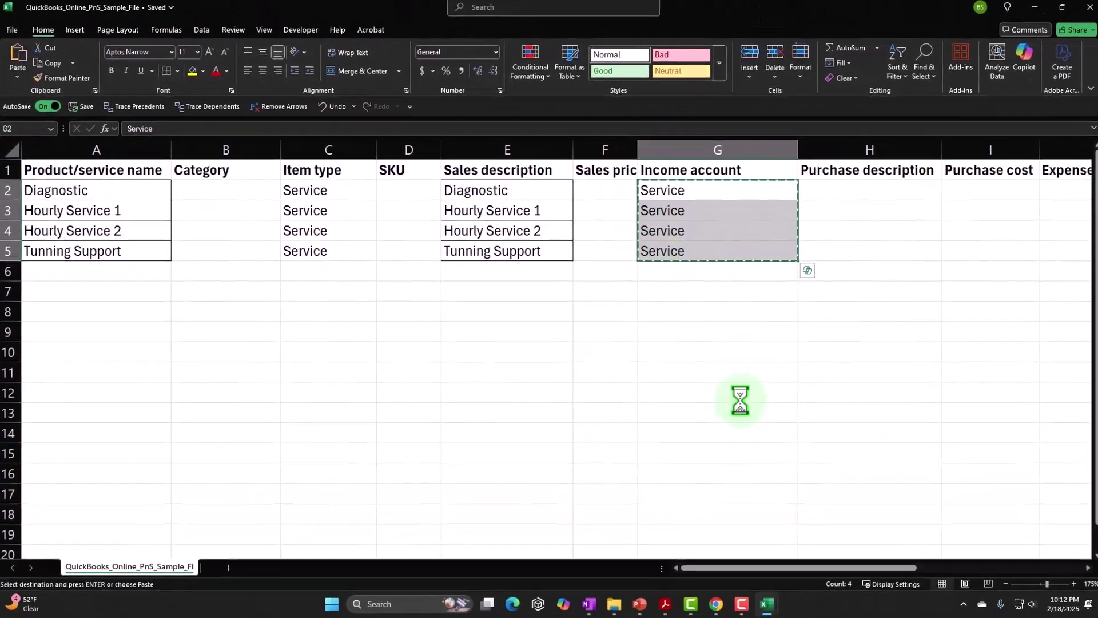
{"action": "left_click", "coordinate": [722, 601]}
{"action": "left_click", "coordinate": [695, 566]}
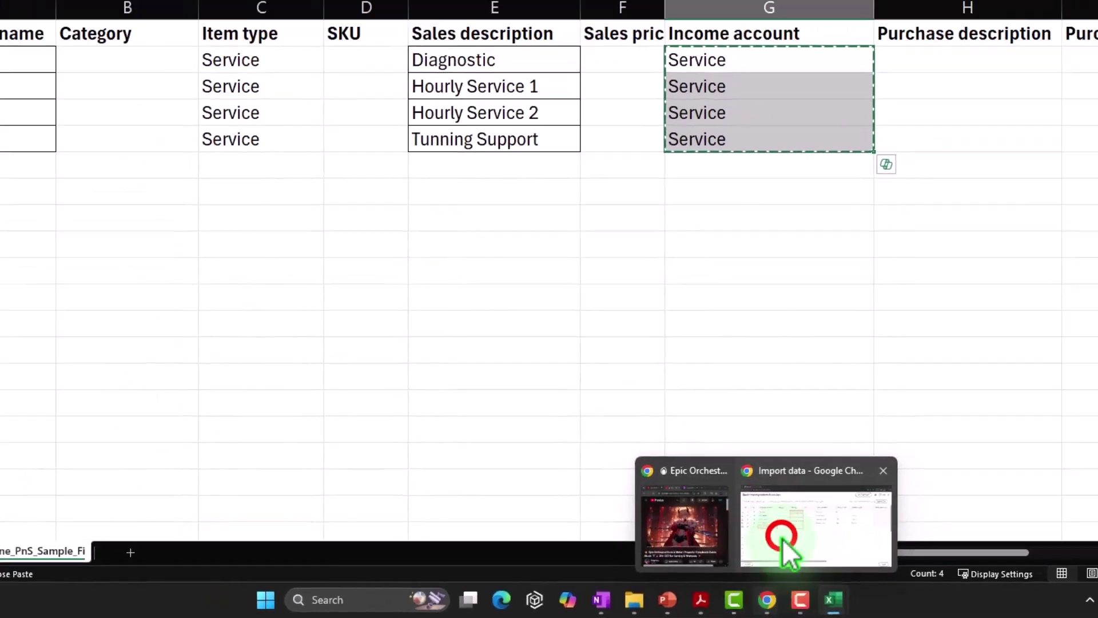
{"action": "left_click", "coordinate": [399, 194]}
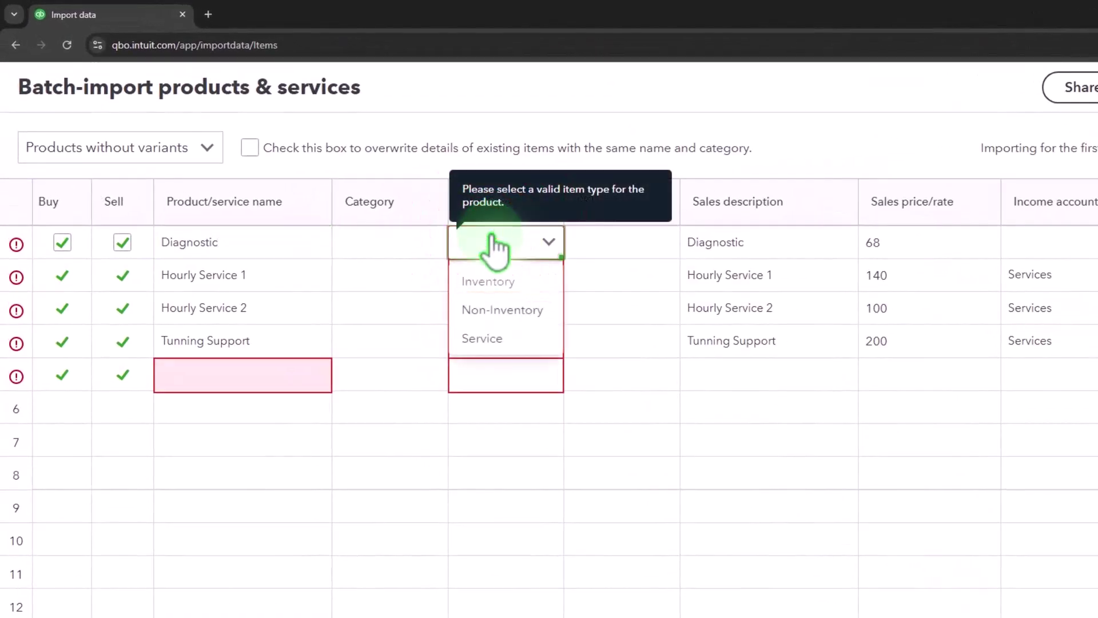
{"action": "key", "text": "ctrl+v"}
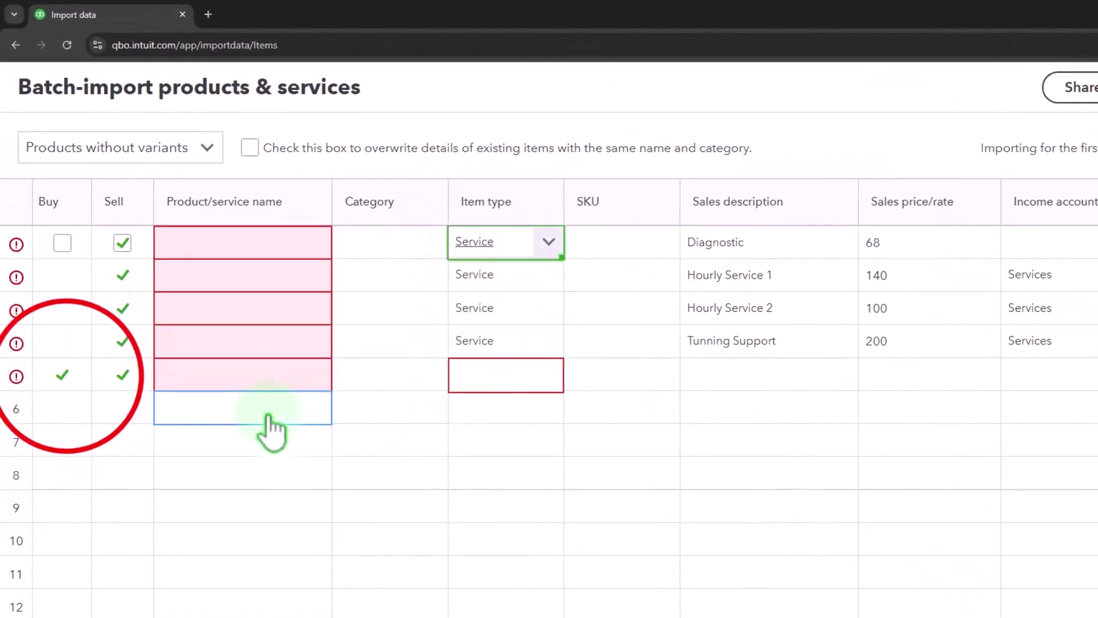
Clear the Buy and Sell checkboxes of the blank fifth row and set the first row's Income account to Services
{"action": "left_click", "coordinate": [67, 376]}
{"action": "left_click", "coordinate": [120, 379]}
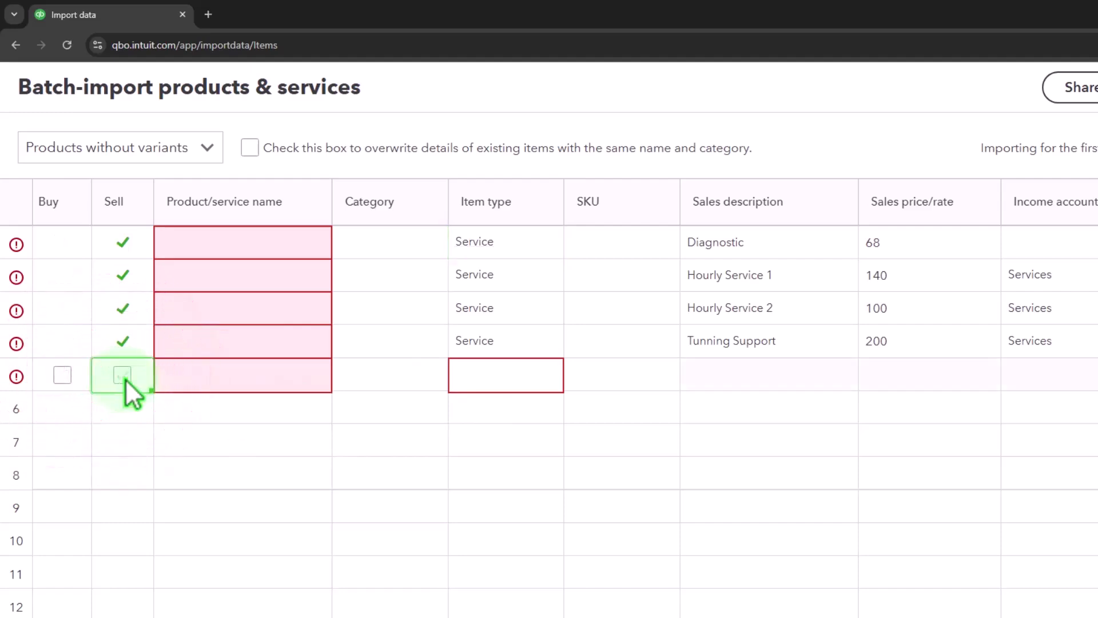
{"action": "left_click", "coordinate": [358, 471]}
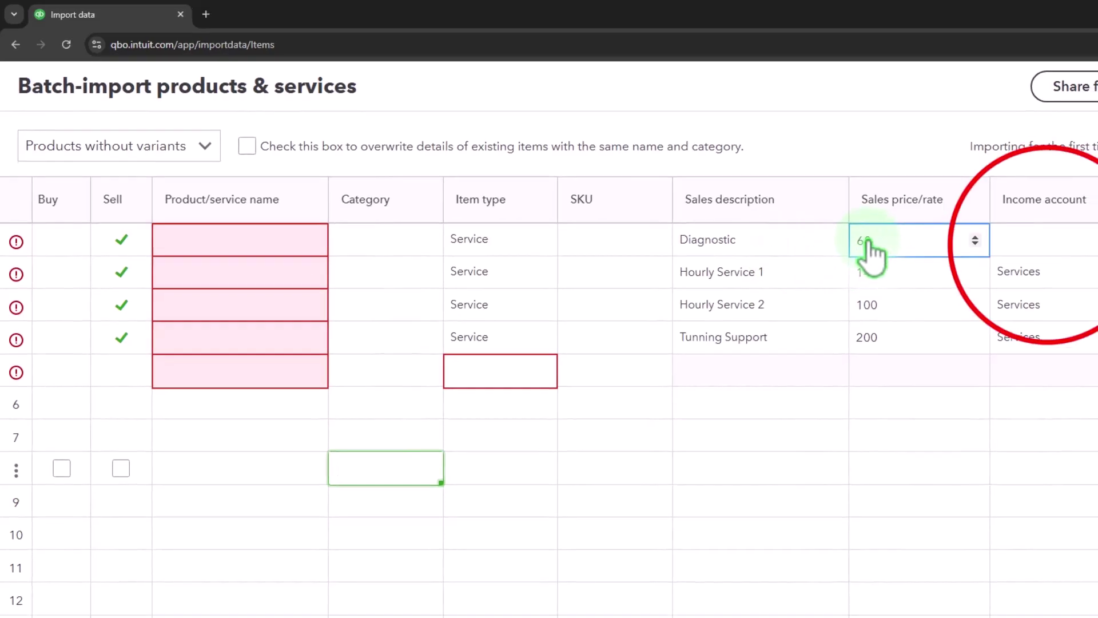
{"action": "left_click", "coordinate": [1061, 245]}
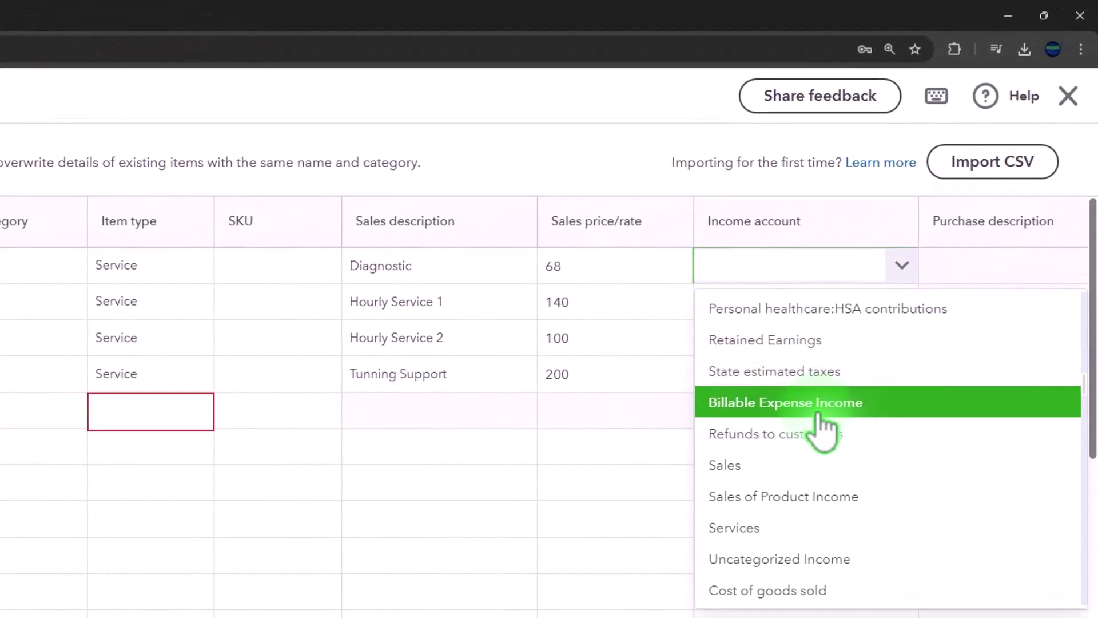
{"action": "left_click", "coordinate": [858, 466]}
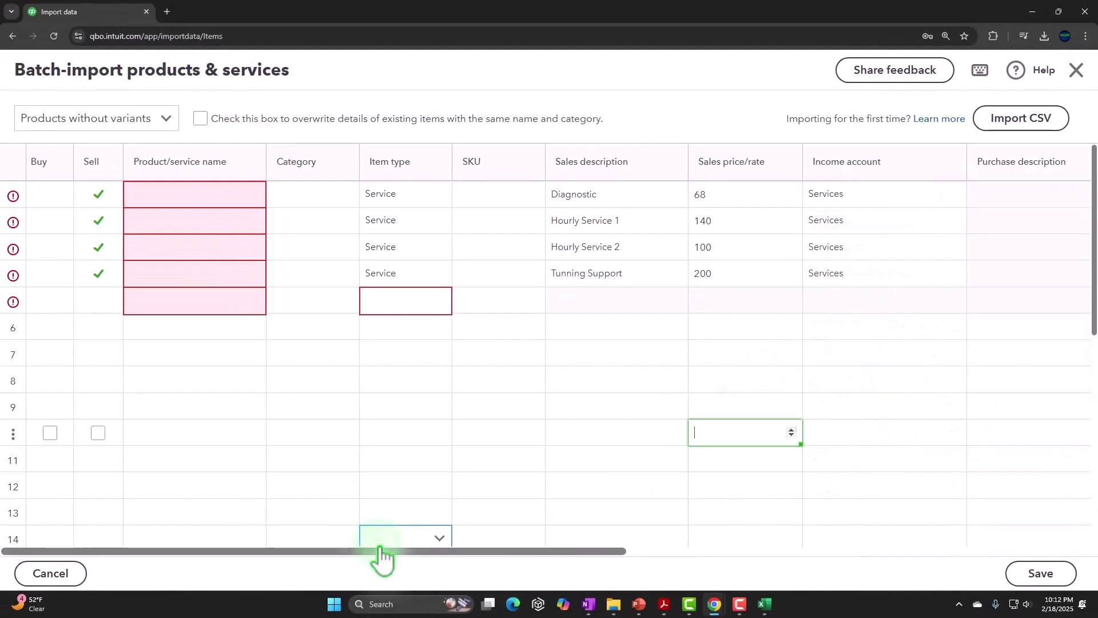
Copy the service names in A2:A5 of the Excel sample workbook again and paste them into QuickBooks' Product/service name column from row 1
{"action": "left_click", "coordinate": [239, 213]}
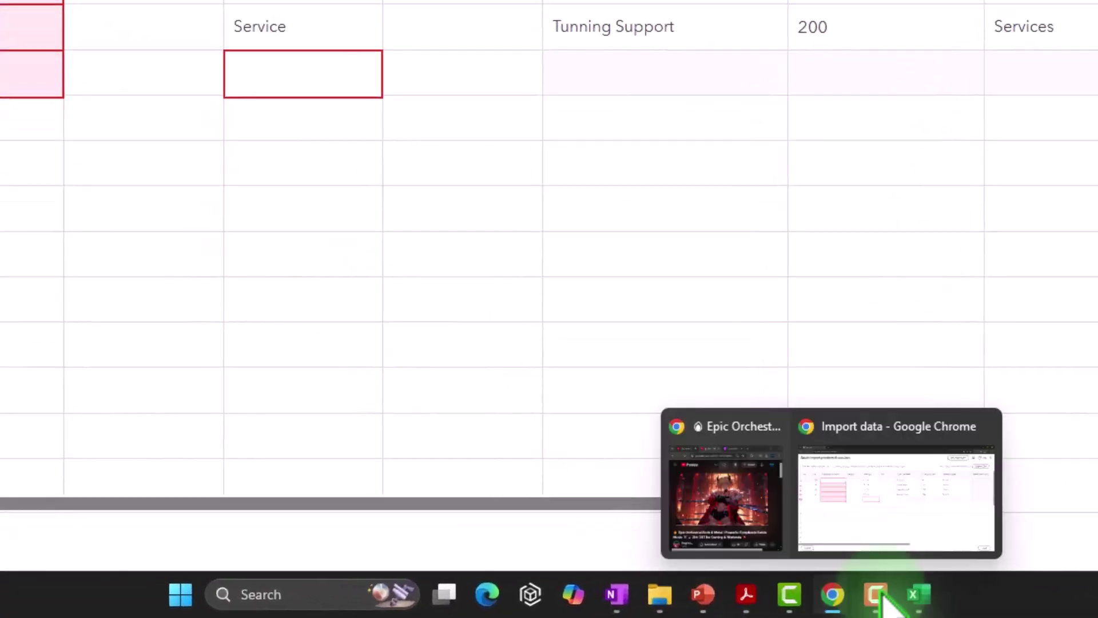
{"action": "mouse_move", "coordinate": [767, 611]}
{"action": "left_click", "coordinate": [852, 527]}
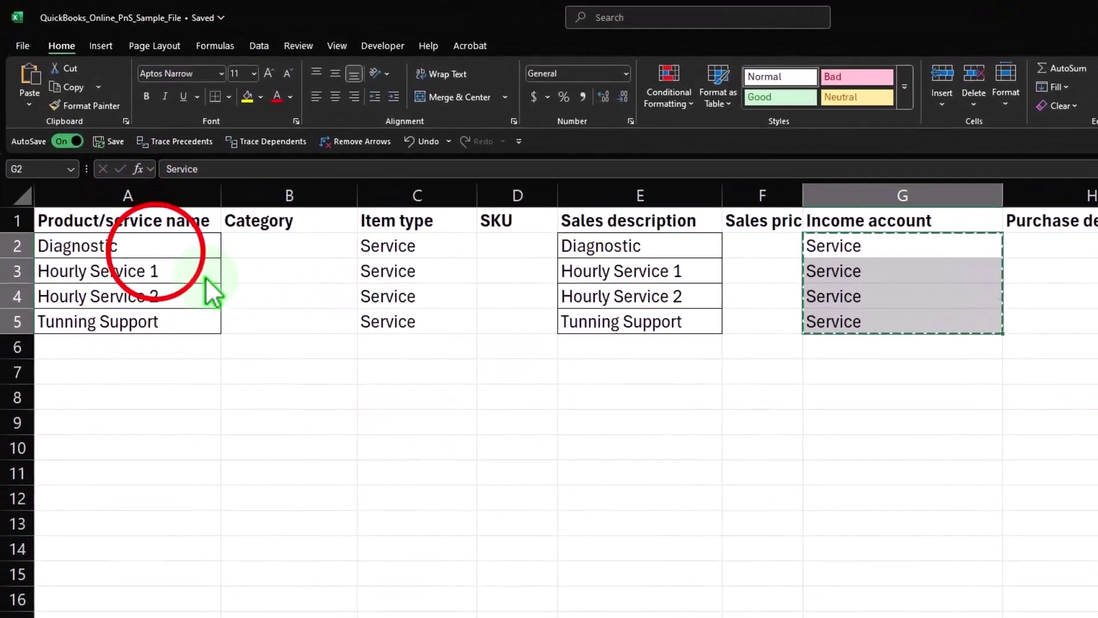
{"action": "left_click", "coordinate": [1, 0]}
{"action": "left_click_drag", "start_coordinate": [170, 276], "coordinate": [160, 346]}
{"action": "key", "text": "ctrl+c"}
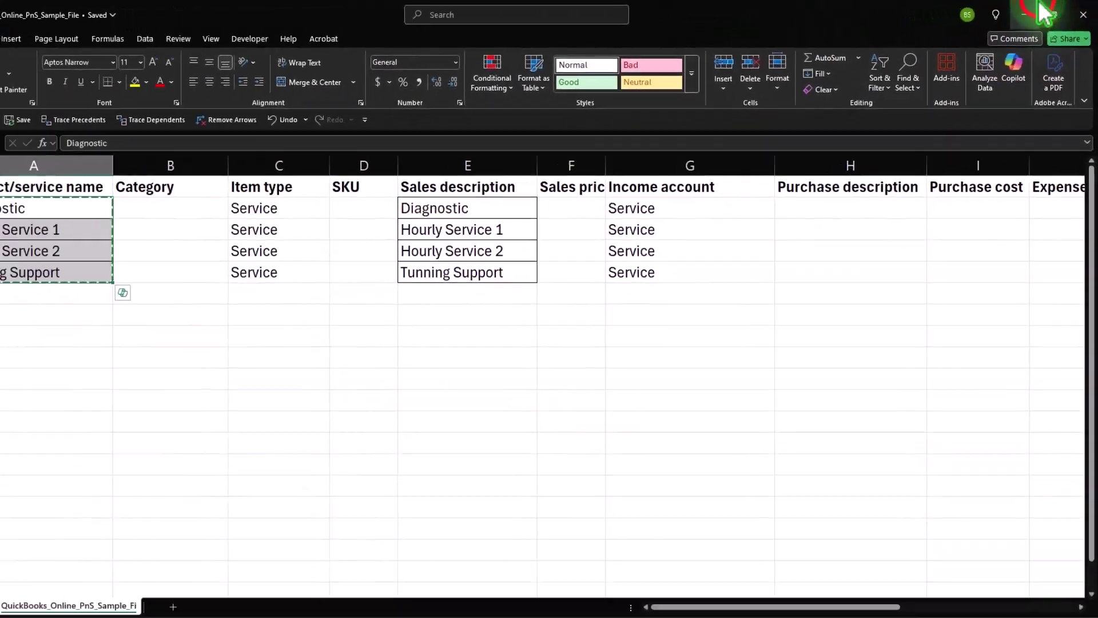
{"action": "left_click", "coordinate": [1040, 9]}
{"action": "left_click", "coordinate": [160, 194]}
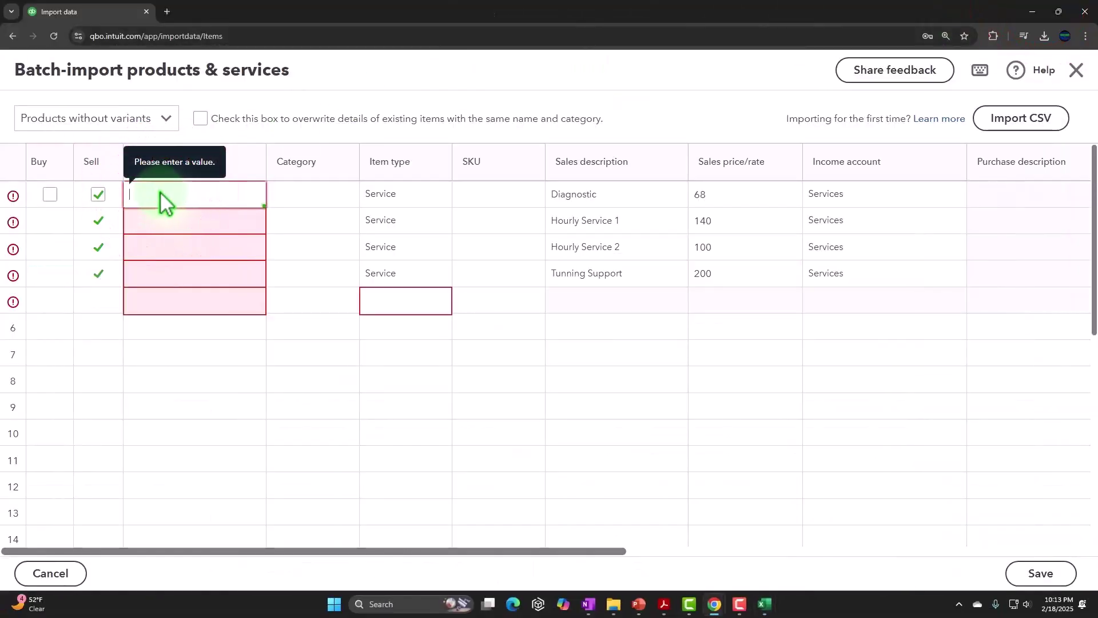
{"action": "key", "text": "ctrl+v"}
Set the Item type to Service for the Diagnostic, Hourly Service 1, Hourly Service 2 and Tunning Support rows
{"action": "left_click", "coordinate": [376, 198]}
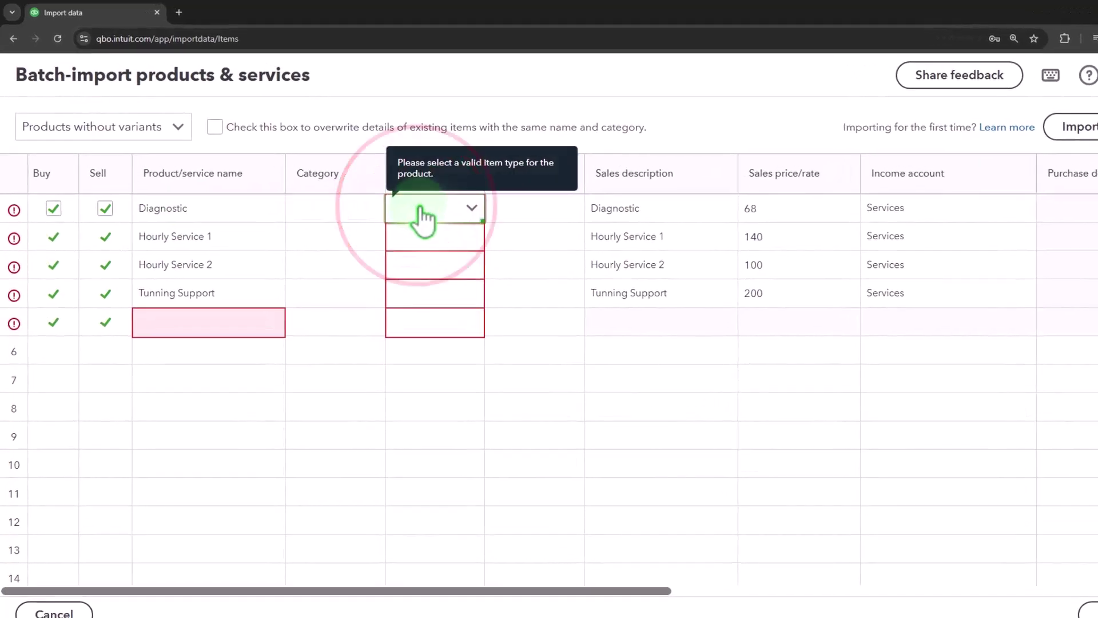
{"action": "left_click", "coordinate": [438, 293]}
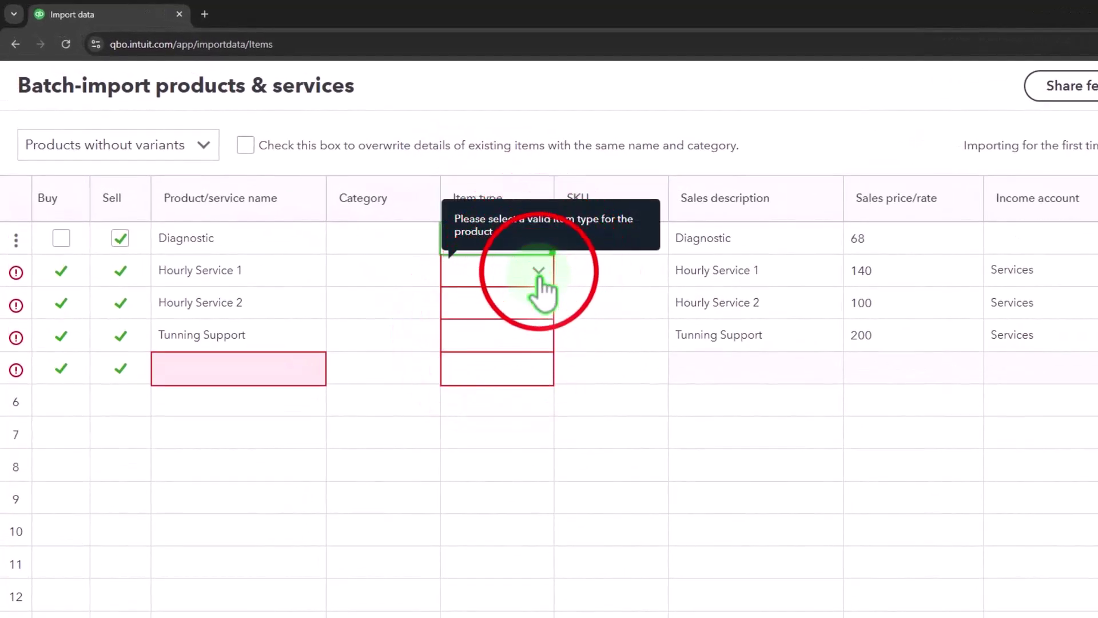
{"action": "left_click", "coordinate": [541, 278]}
{"action": "left_click", "coordinate": [503, 366]}
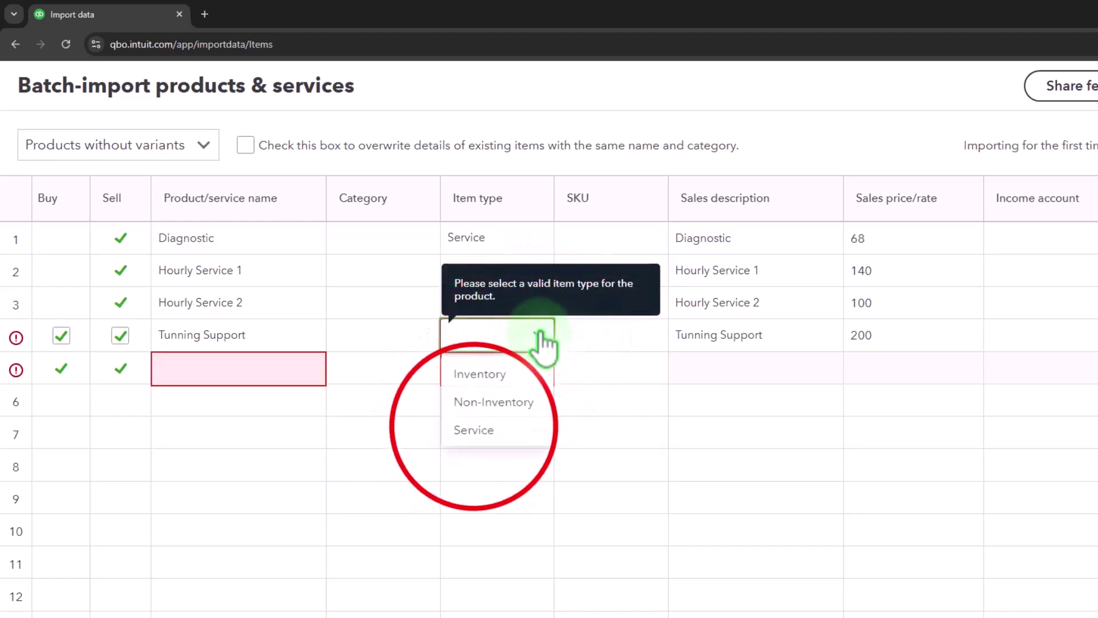
{"action": "left_click", "coordinate": [478, 429]}
Clear the Sell and Buy checkboxes of the blank fifth row and save the batch import
{"action": "left_click", "coordinate": [109, 372]}
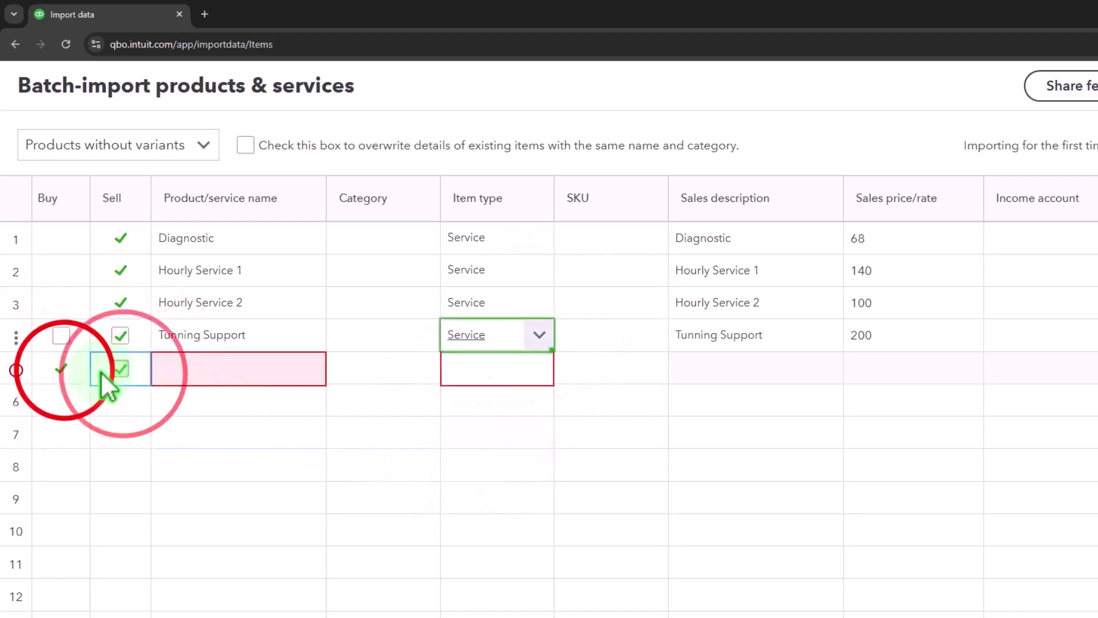
{"action": "left_click", "coordinate": [64, 370]}
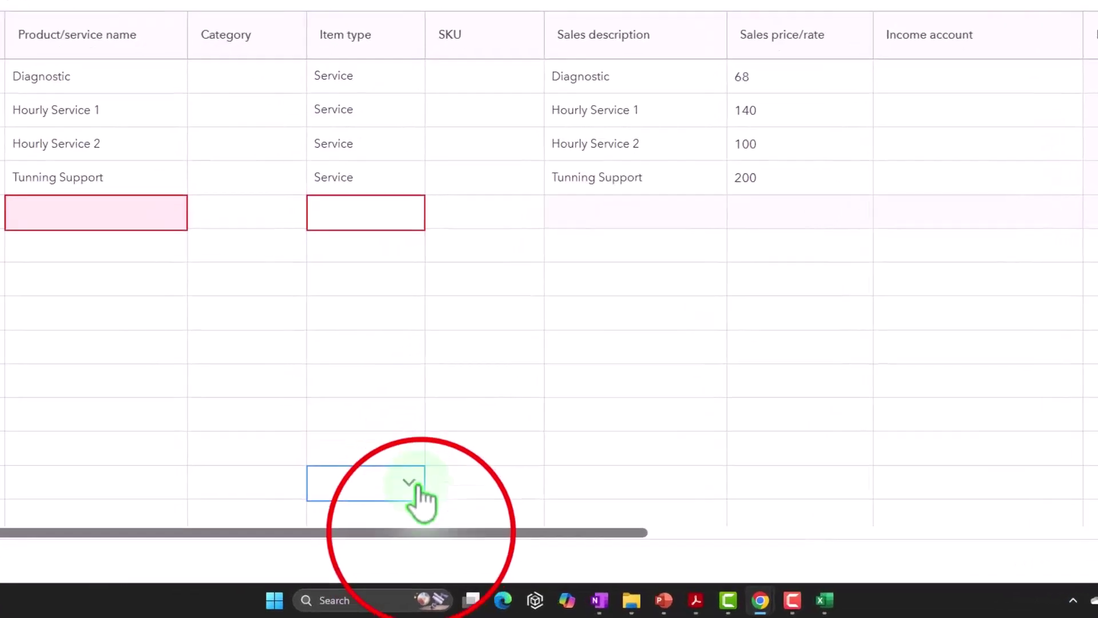
{"action": "left_click_drag", "start_coordinate": [479, 533], "coordinate": [234, 533]}
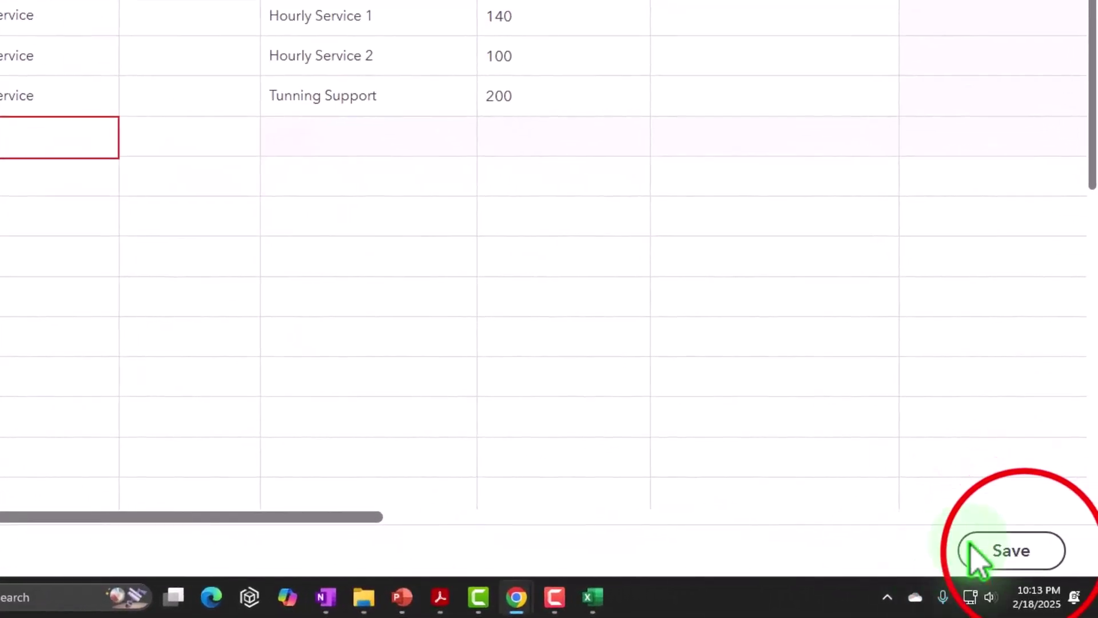
{"action": "left_click", "coordinate": [1022, 553]}
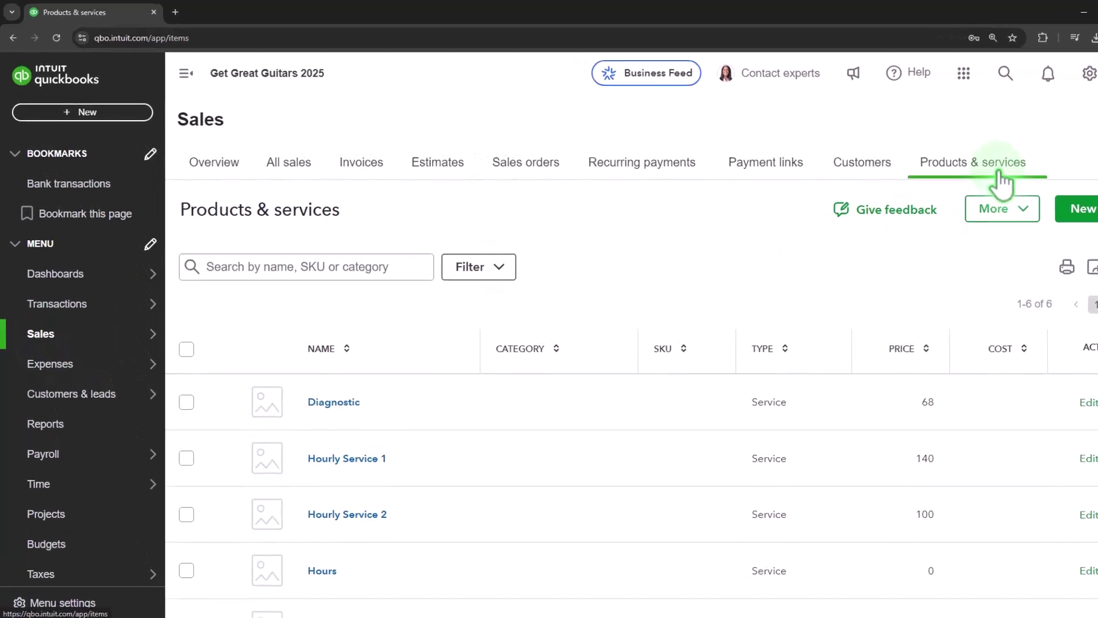
Review the names, types and prices of the service items in the Products & services list
{"action": "left_click", "coordinate": [177, 70]}
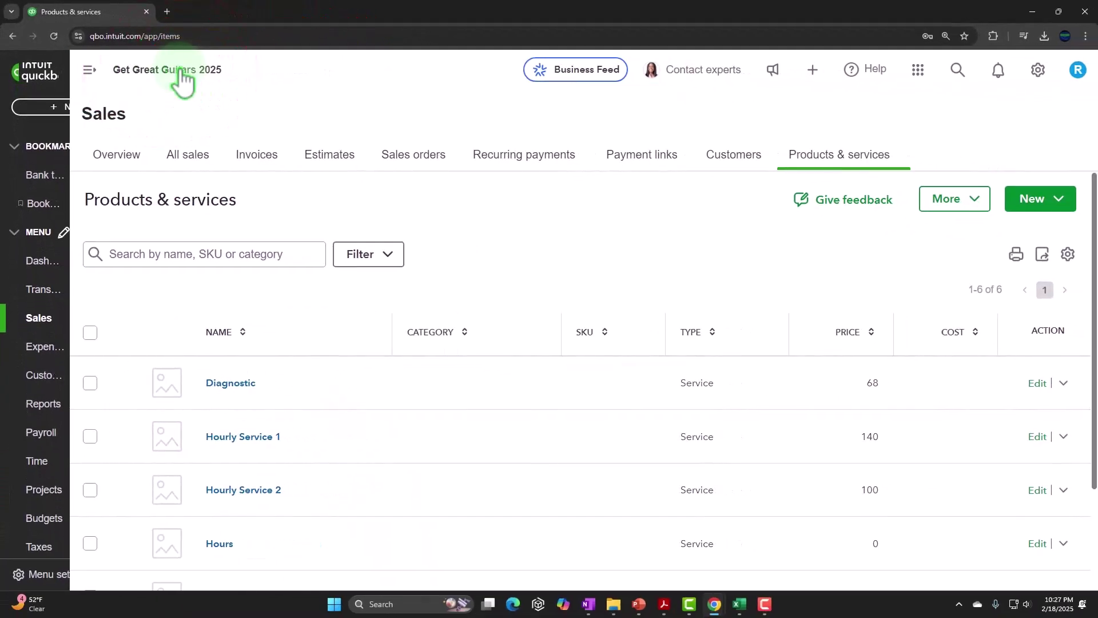
{"action": "scroll", "coordinate": [447, 291], "scroll_direction": "down", "scroll_amount": 3}
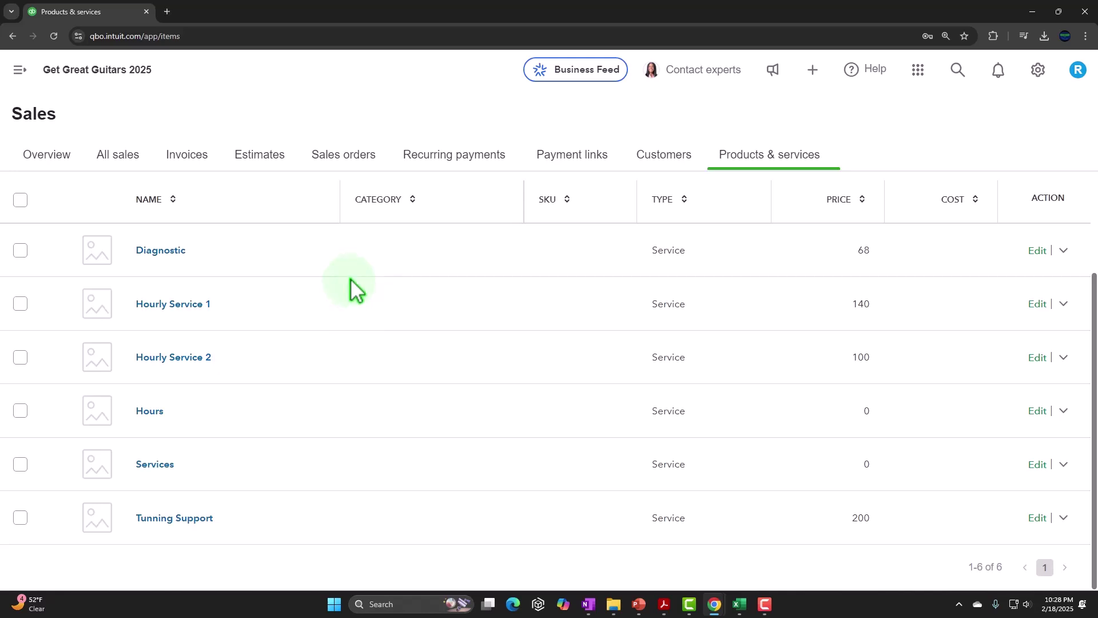
{"action": "scroll", "coordinate": [354, 286], "scroll_direction": "up", "scroll_amount": 1}
{"action": "scroll", "coordinate": [355, 287], "scroll_direction": "down", "scroll_amount": 1}
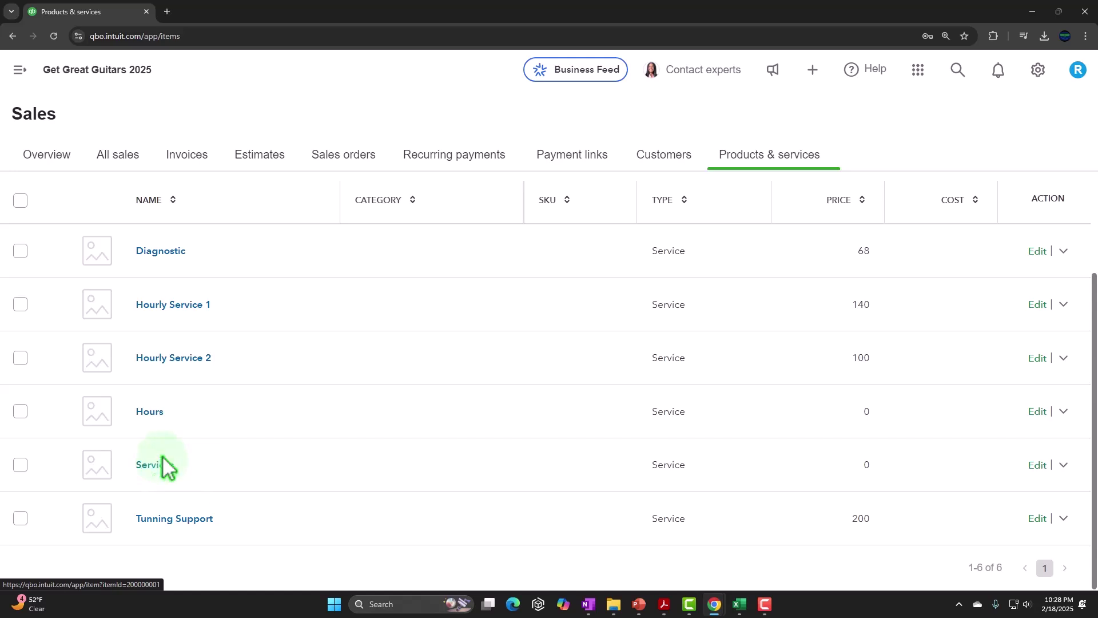
{"action": "scroll", "coordinate": [164, 466], "scroll_direction": "up", "scroll_amount": 2}
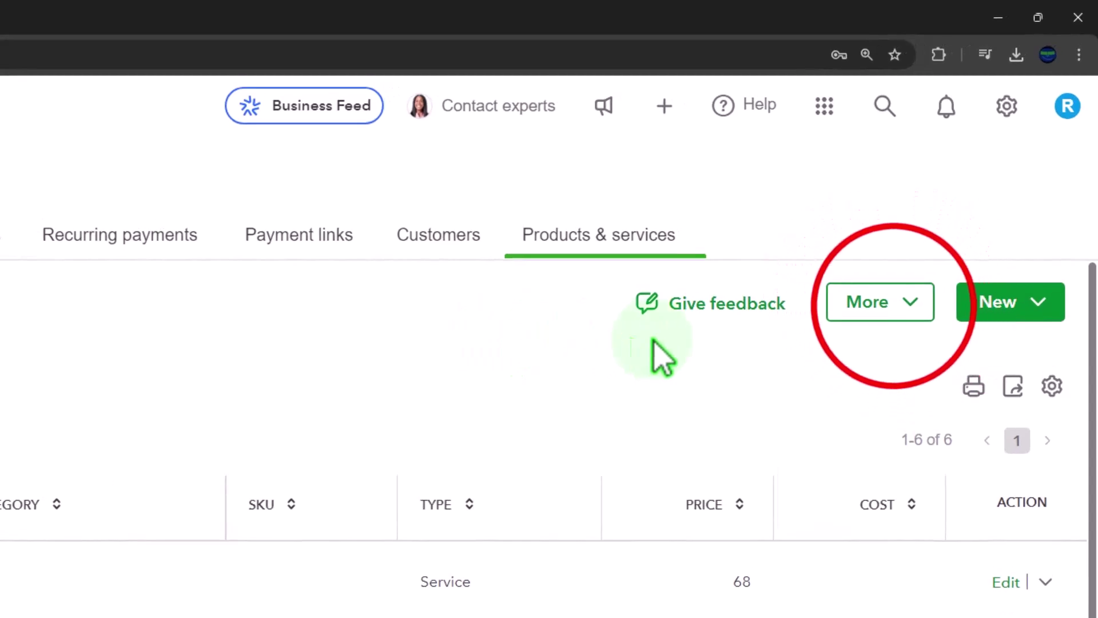
Examine the options available for managing items, adding new items and configuring the company
{"action": "left_click", "coordinate": [894, 308]}
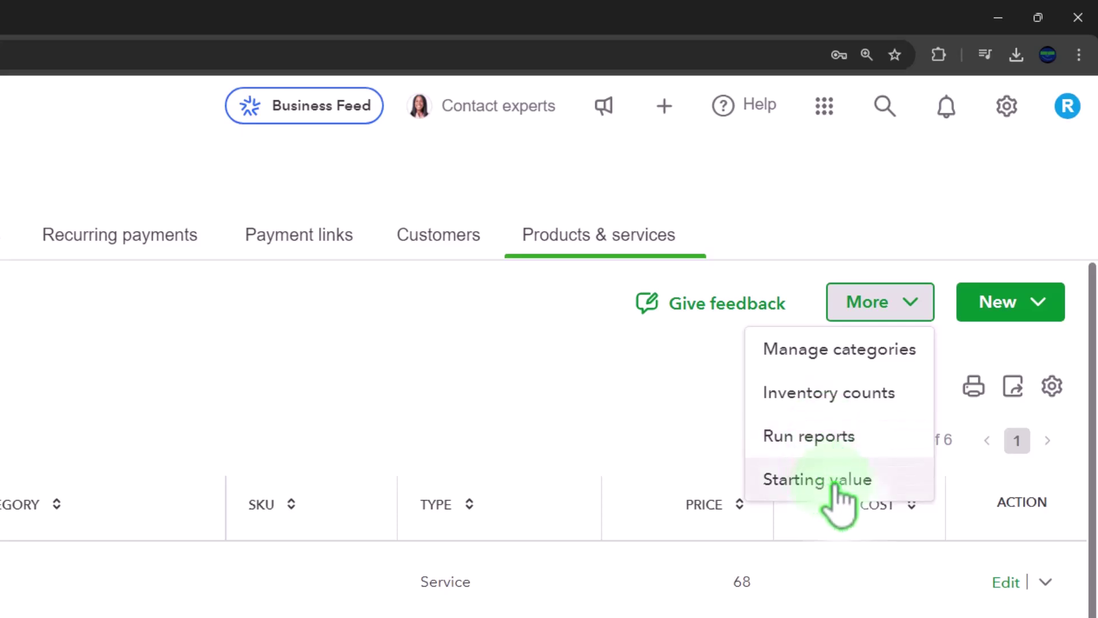
{"action": "left_click", "coordinate": [1042, 306]}
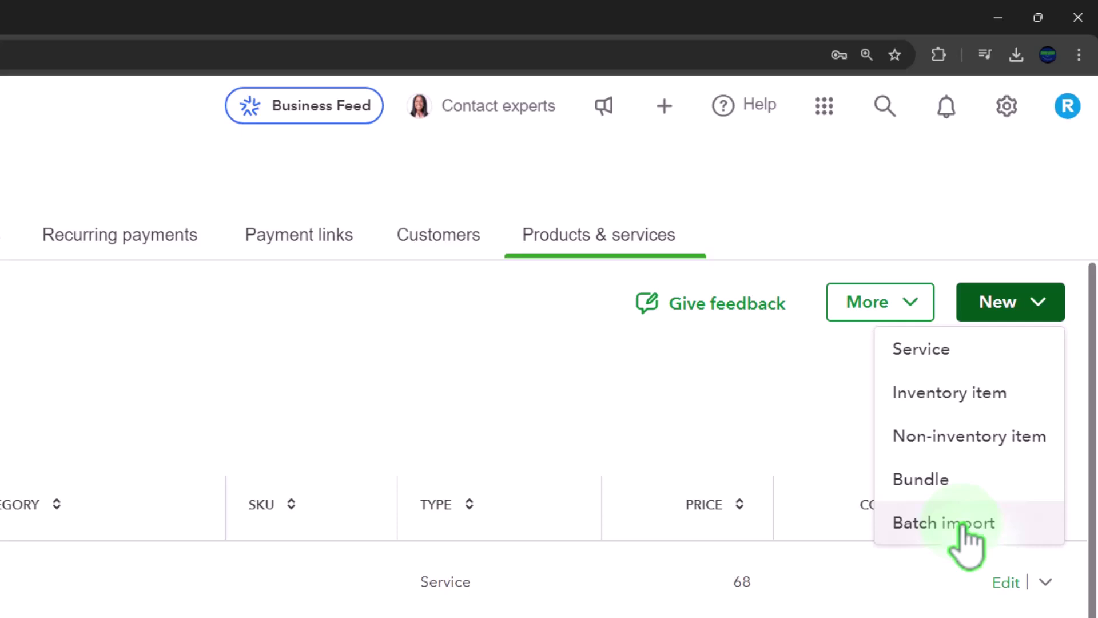
{"action": "left_click", "coordinate": [335, 331]}
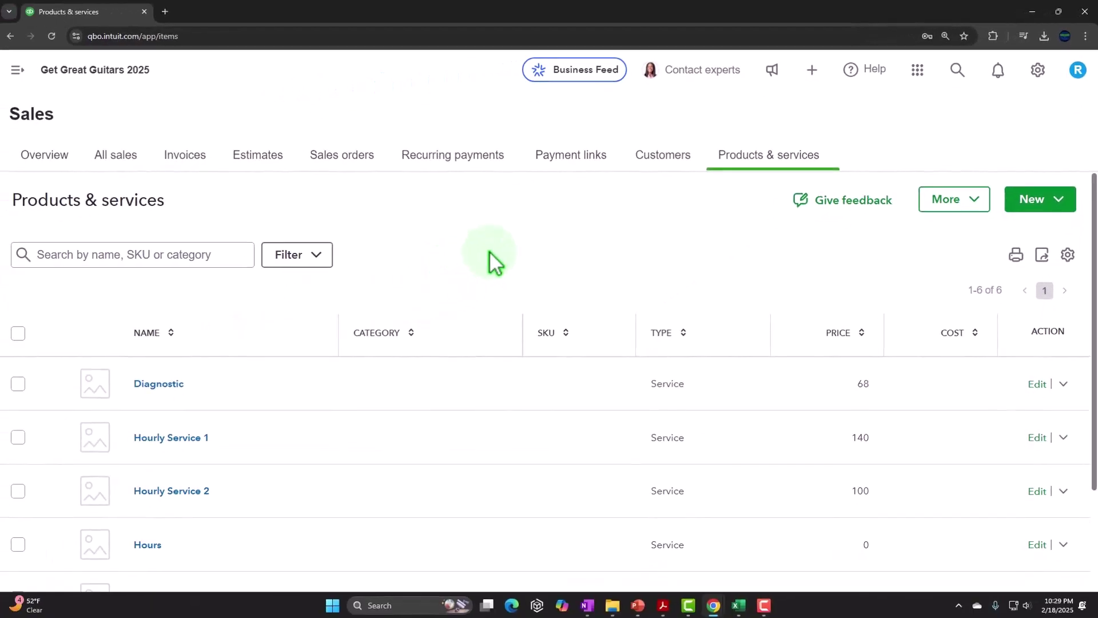
{"action": "left_click", "coordinate": [1038, 71]}
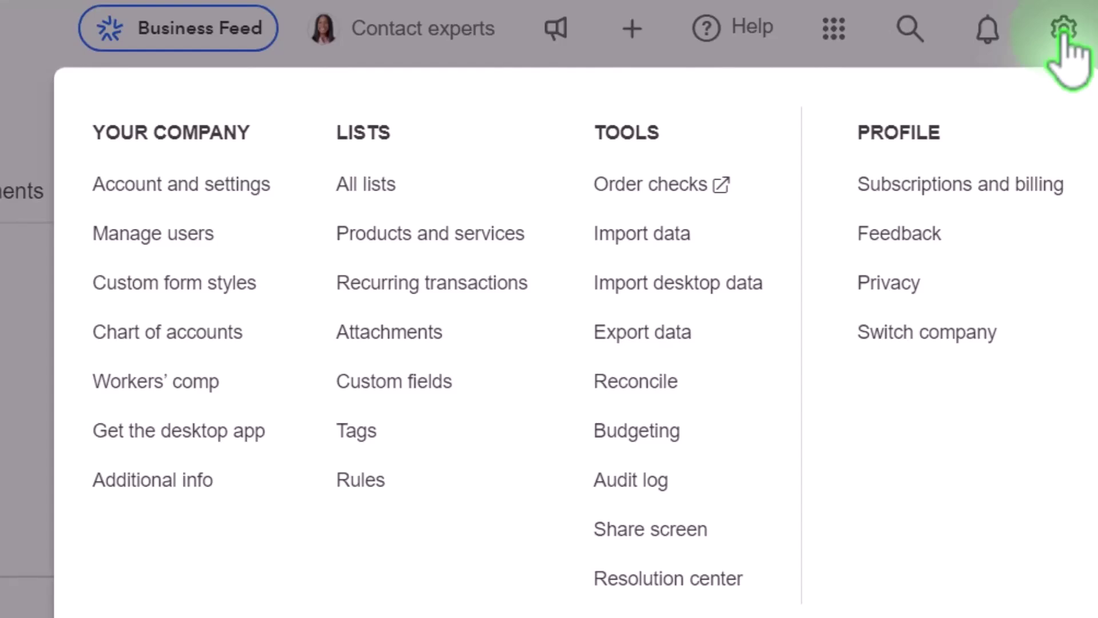
{"action": "left_click", "coordinate": [1060, 36]}
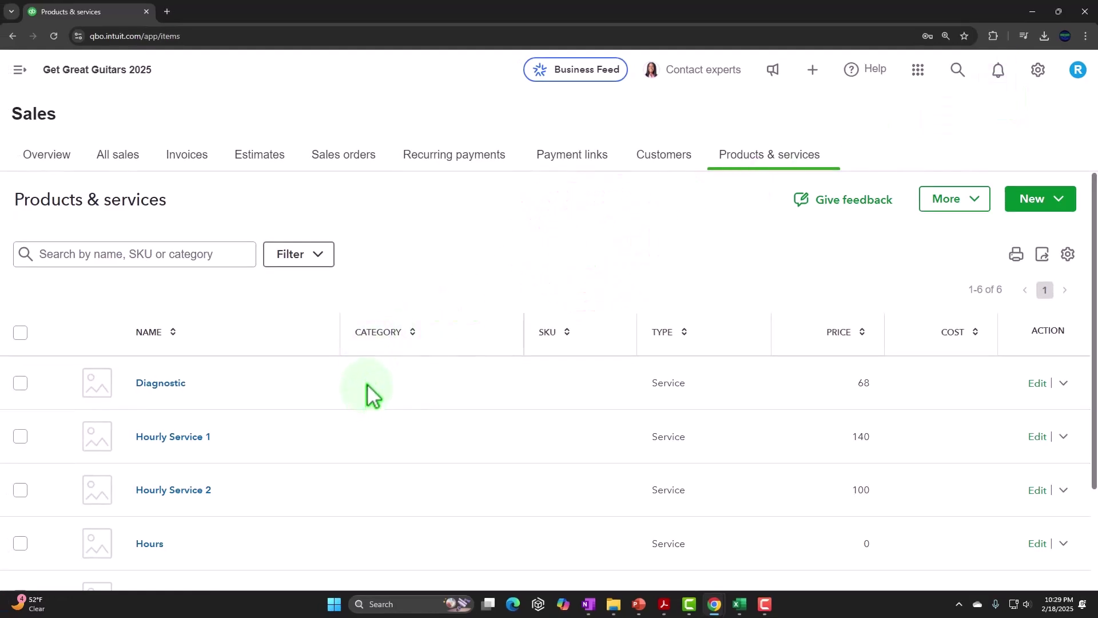
Review the item list, open a blank batch import and close it without importing anything
{"action": "scroll", "coordinate": [369, 394], "scroll_direction": "down", "scroll_amount": 3}
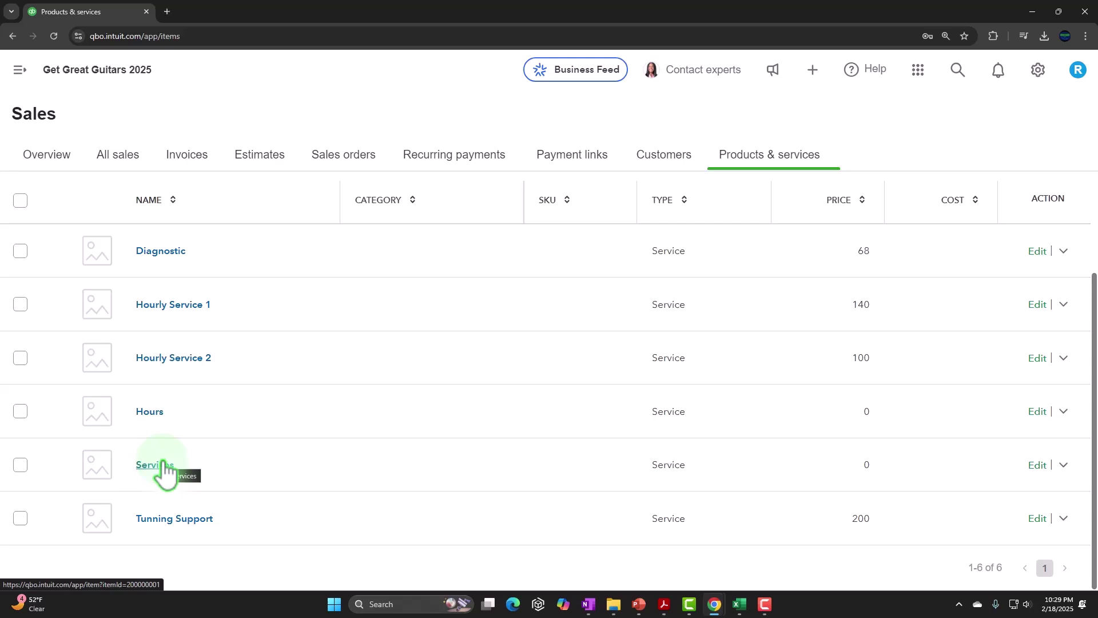
{"action": "scroll", "coordinate": [162, 467], "scroll_direction": "up", "scroll_amount": 5}
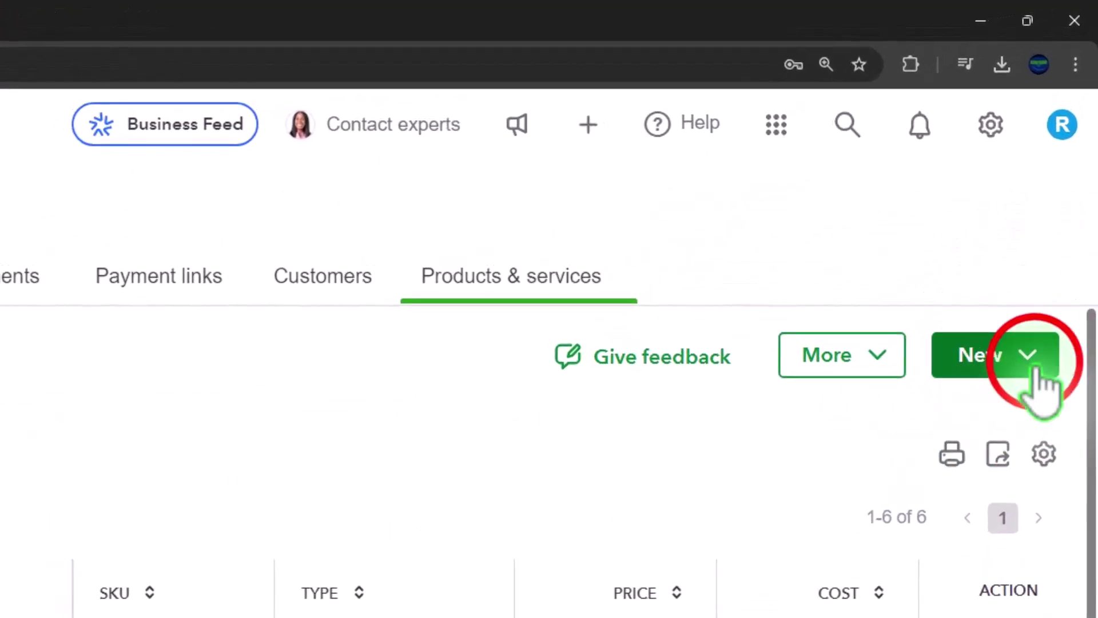
{"action": "left_click", "coordinate": [1036, 371]}
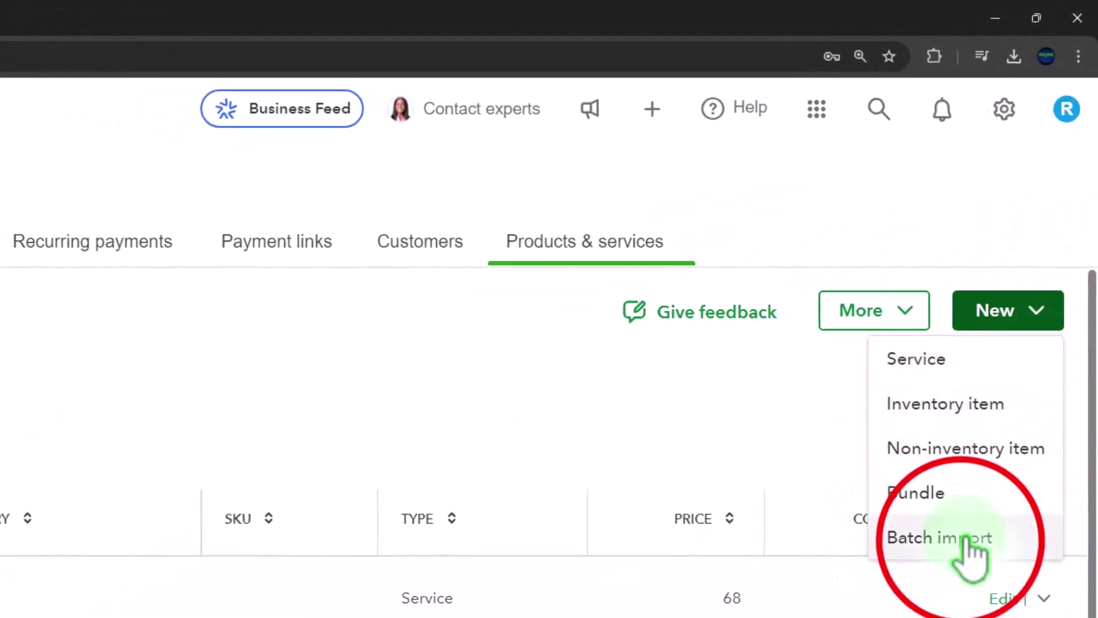
{"action": "left_click", "coordinate": [964, 540]}
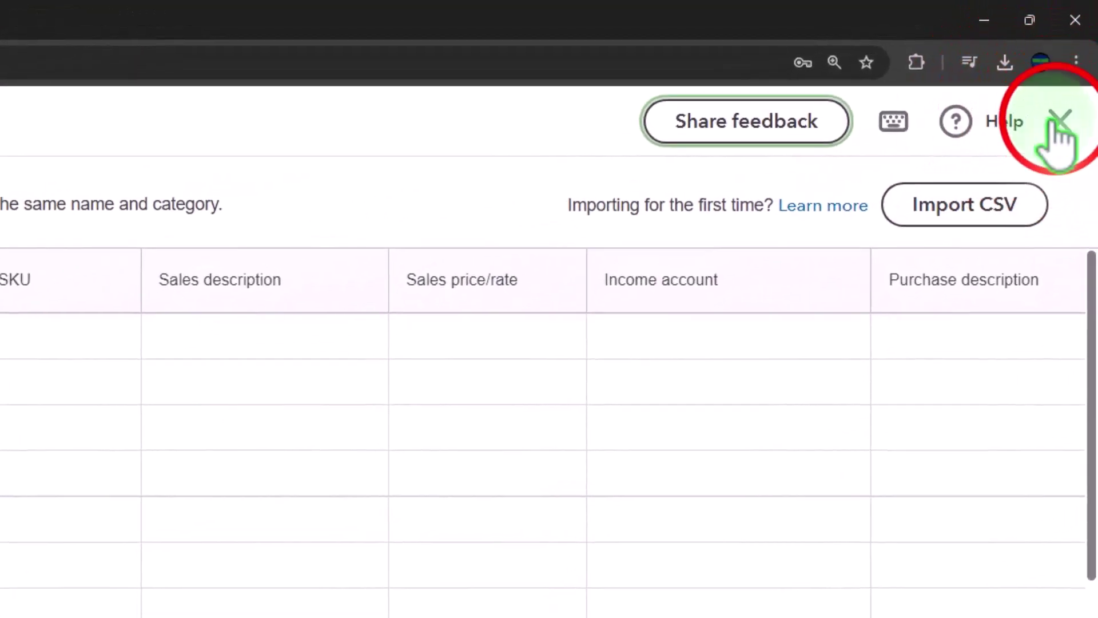
{"action": "left_click", "coordinate": [1055, 125]}
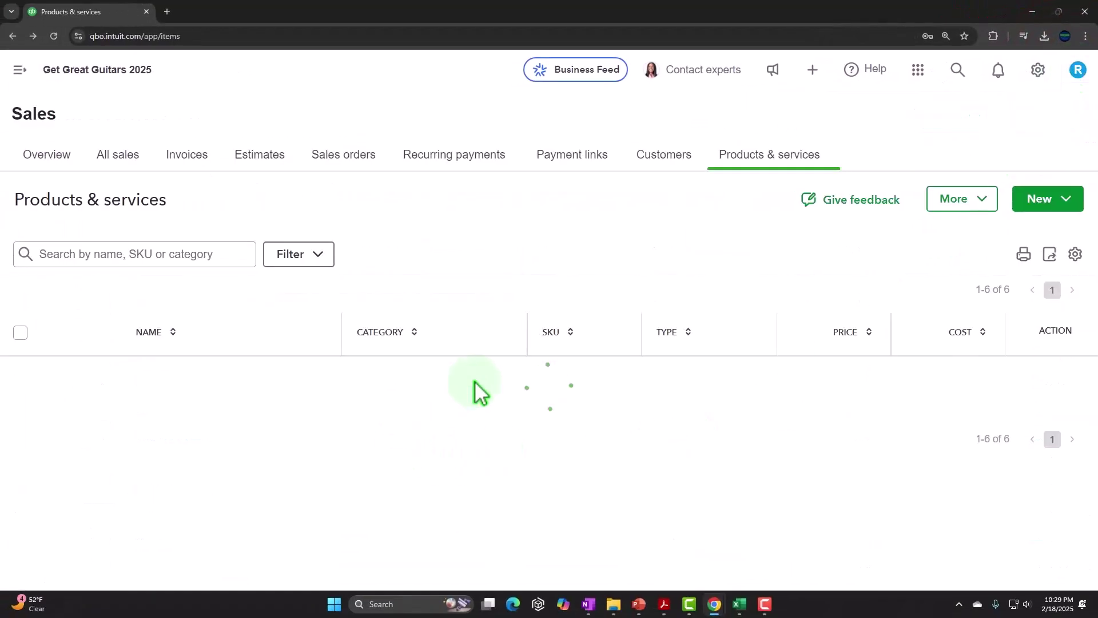
{"action": "scroll", "coordinate": [367, 460], "scroll_direction": "down", "scroll_amount": 2}
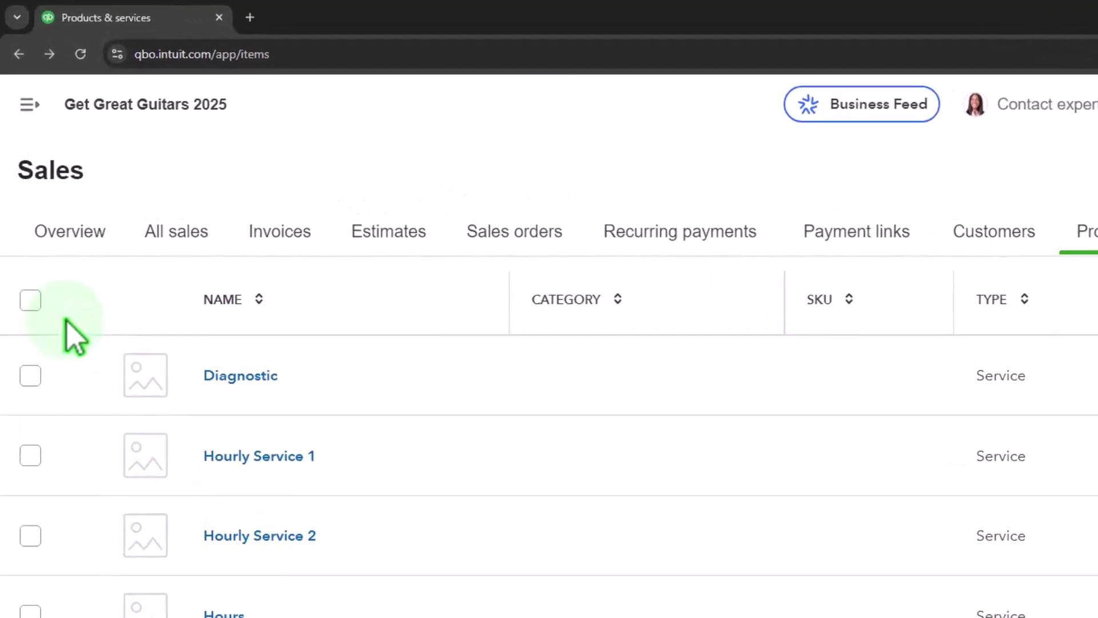
Create a new sales receipt and check its list of customers
{"action": "left_click", "coordinate": [27, 97]}
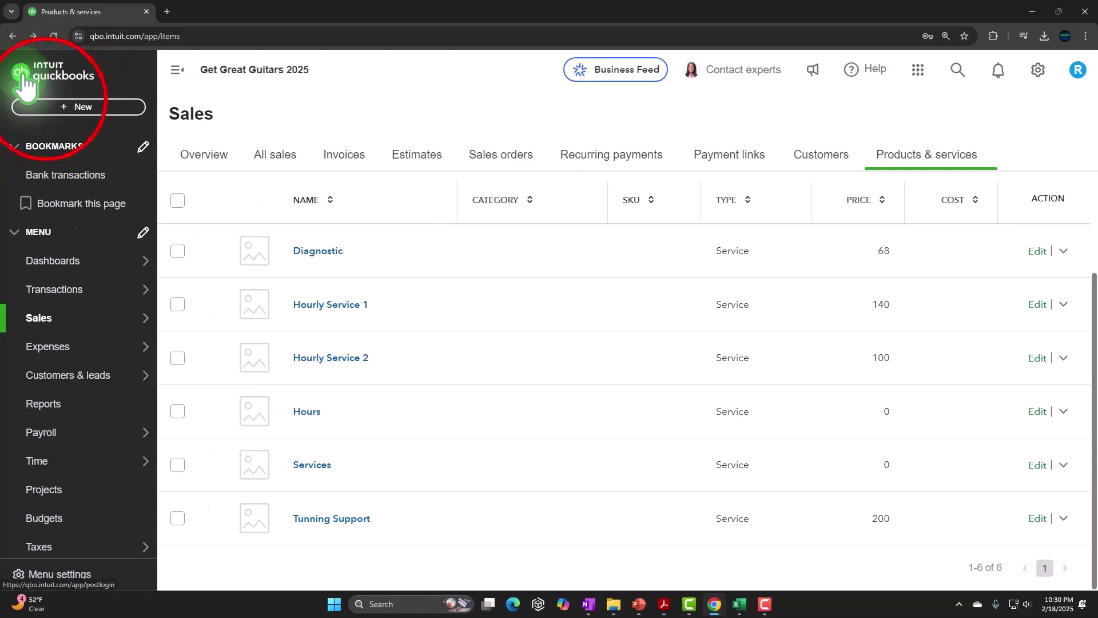
{"action": "left_click", "coordinate": [75, 154]}
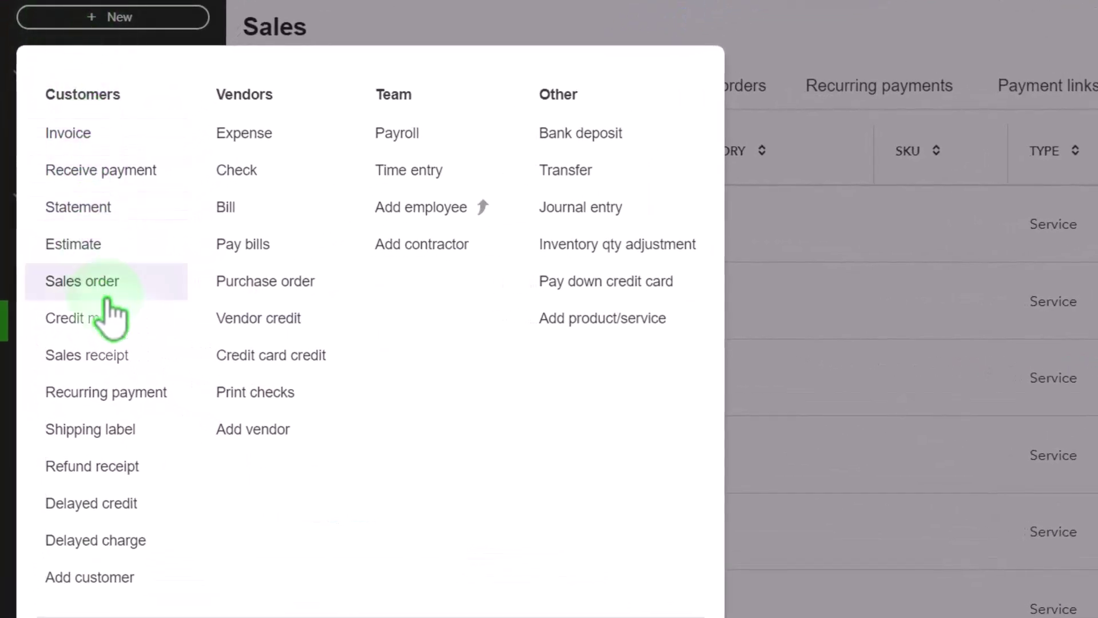
{"action": "left_click", "coordinate": [118, 371]}
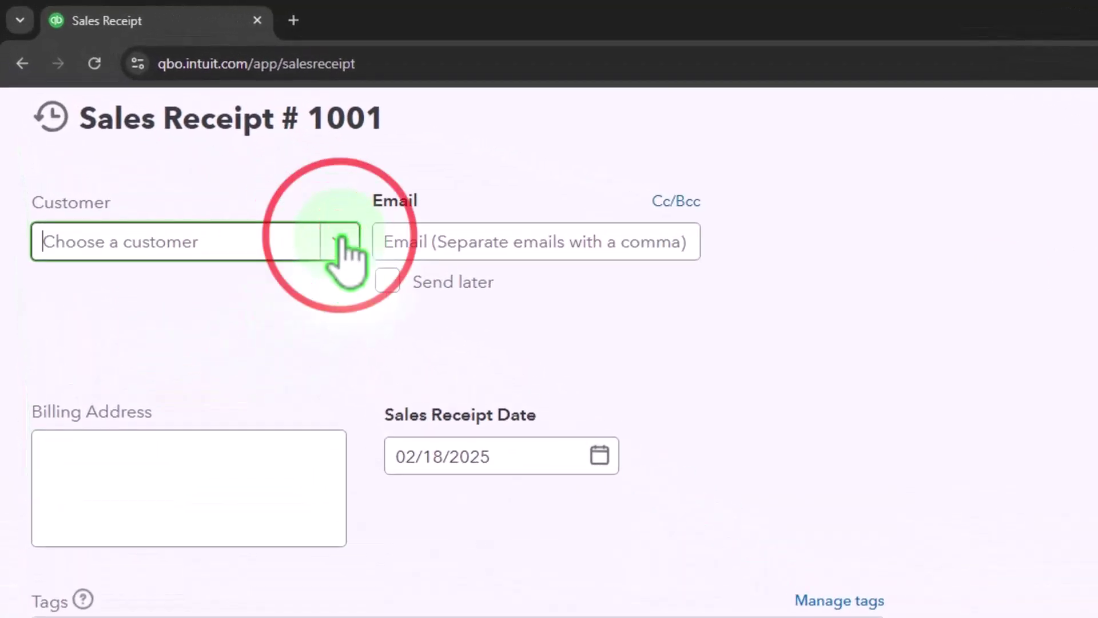
{"action": "left_click", "coordinate": [339, 239]}
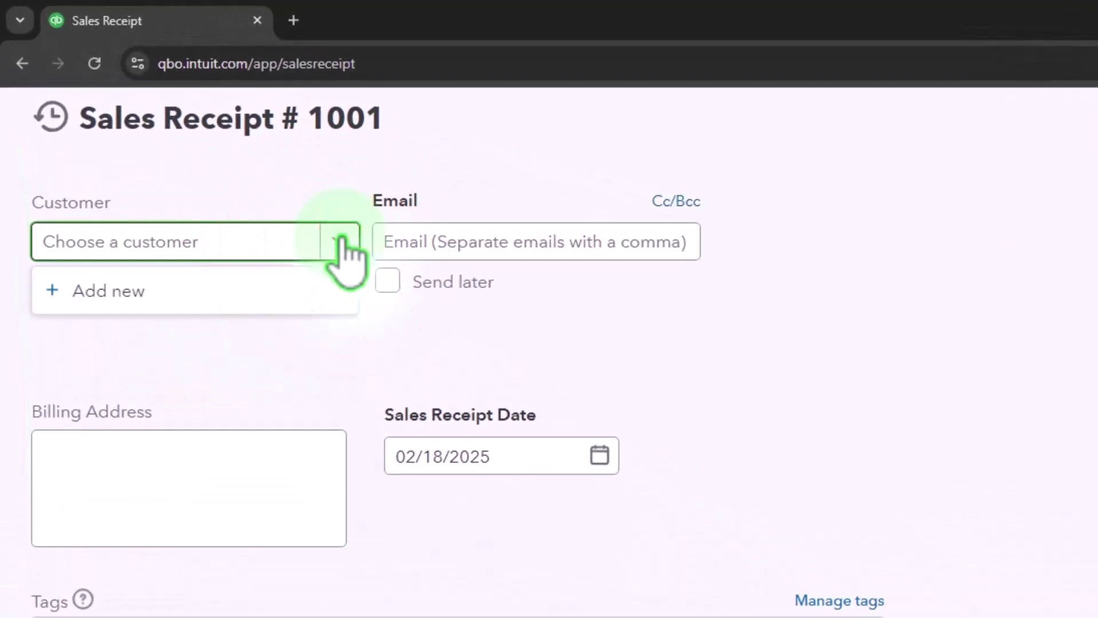
{"action": "left_click", "coordinate": [340, 239]}
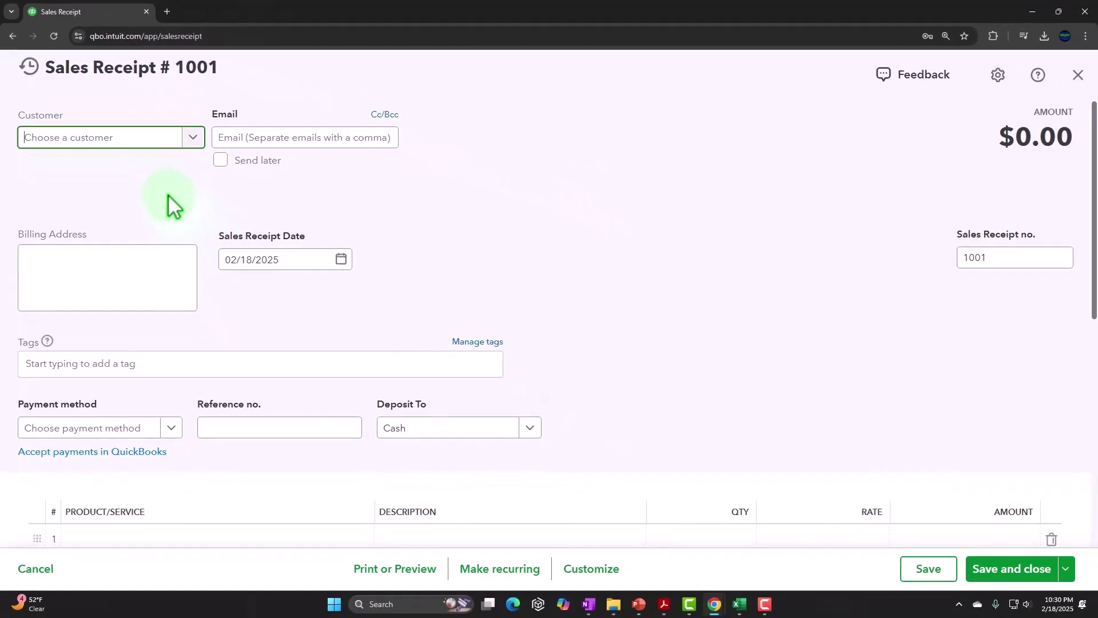
Add Hourly Service 1 to the first line of the sales receipt and review the receipt amounts
{"action": "scroll", "coordinate": [168, 195], "scroll_direction": "down", "scroll_amount": 3}
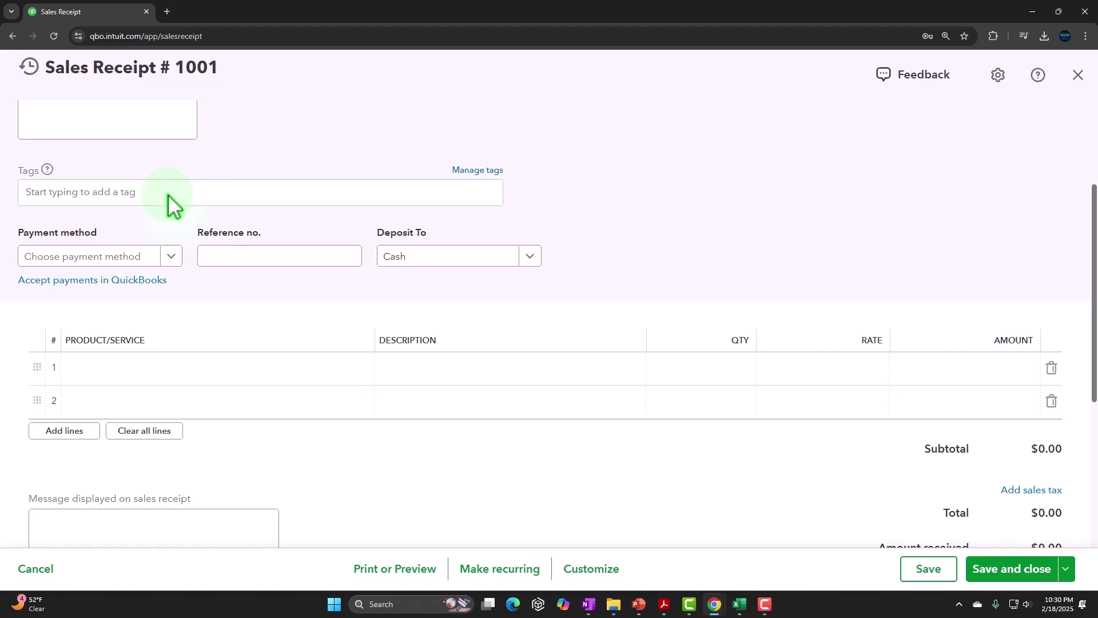
{"action": "left_click", "coordinate": [173, 371]}
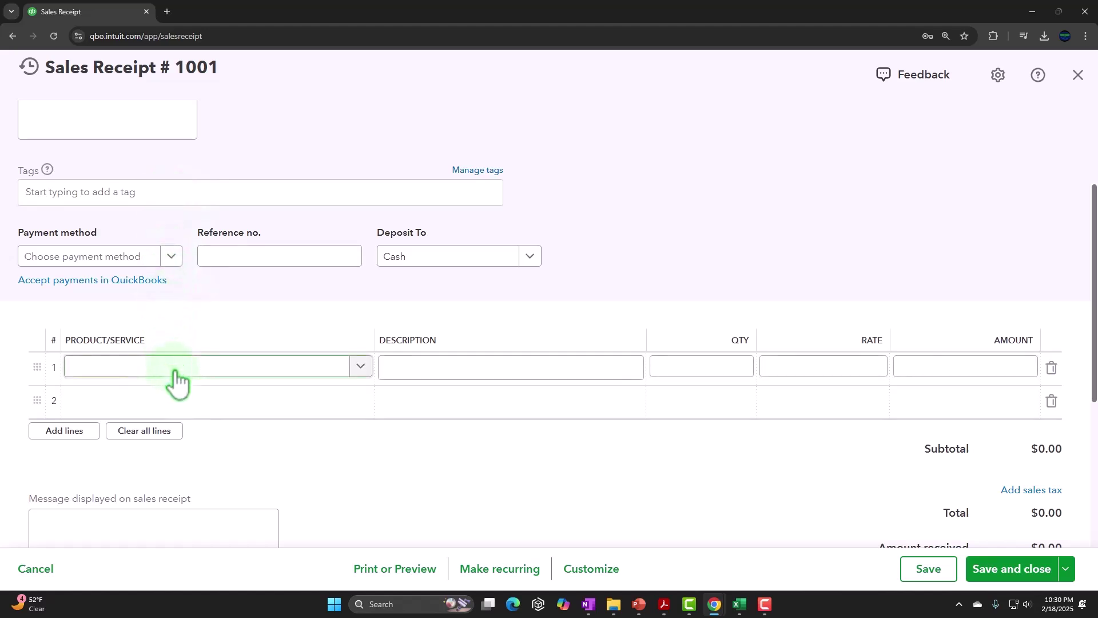
{"action": "left_click", "coordinate": [362, 370]}
{"action": "left_click", "coordinate": [364, 371]}
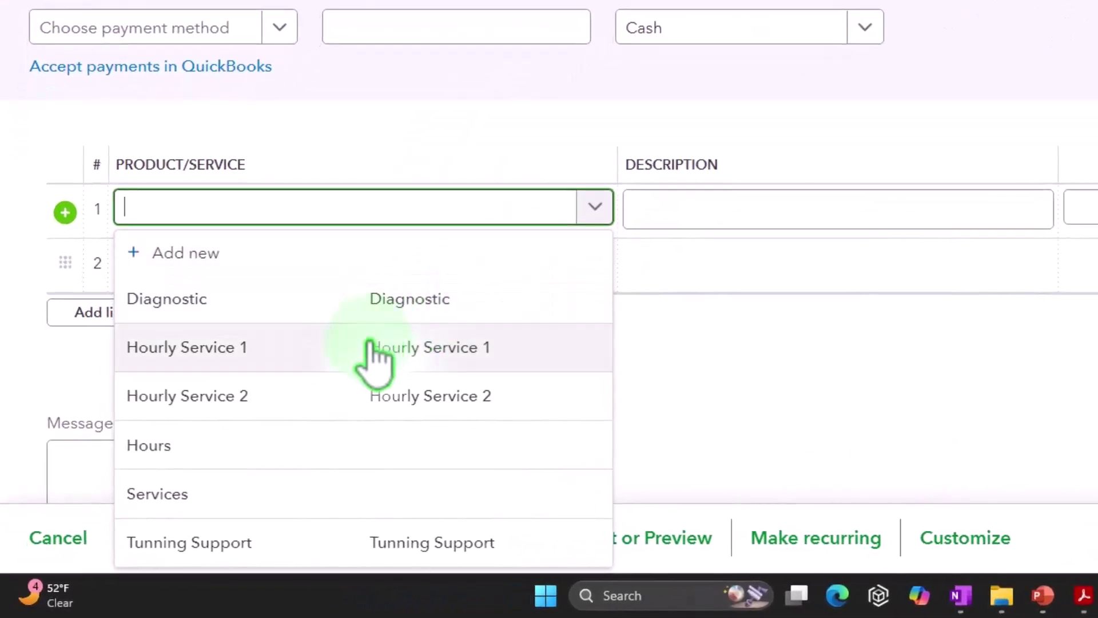
{"action": "left_click", "coordinate": [373, 350]}
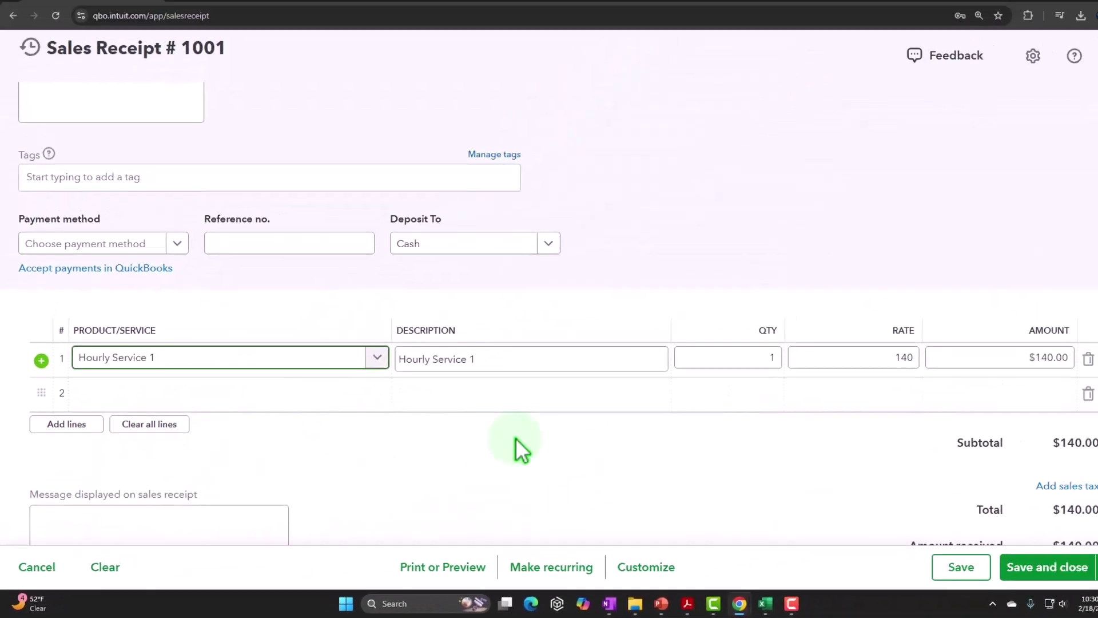
{"action": "scroll", "coordinate": [739, 430], "scroll_direction": "down", "scroll_amount": 1}
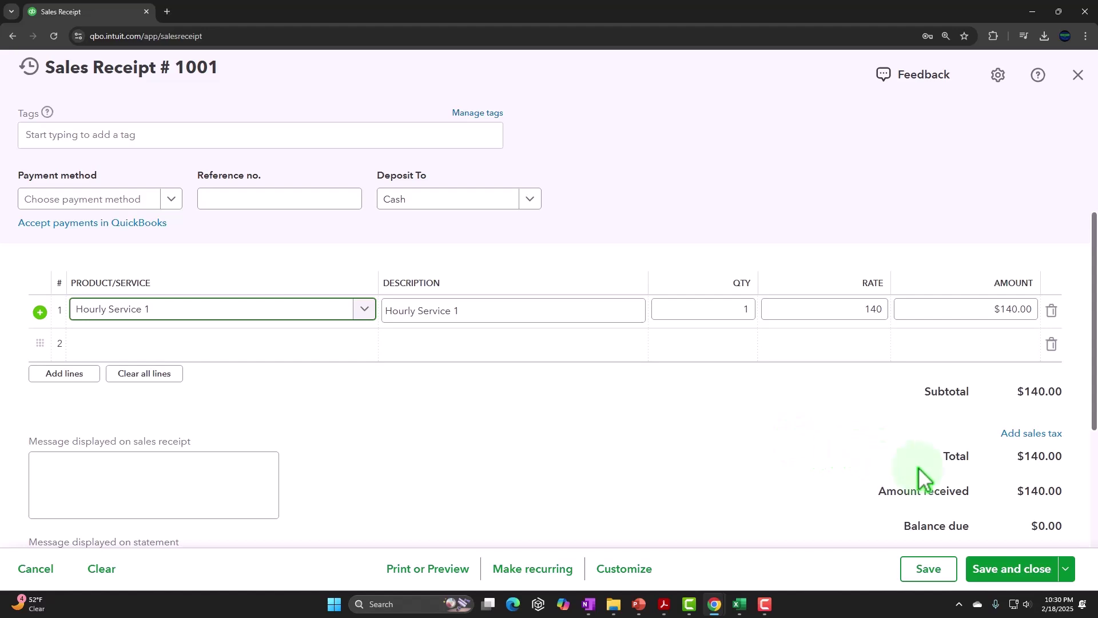
{"action": "scroll", "coordinate": [983, 484], "scroll_direction": "down", "scroll_amount": 2}
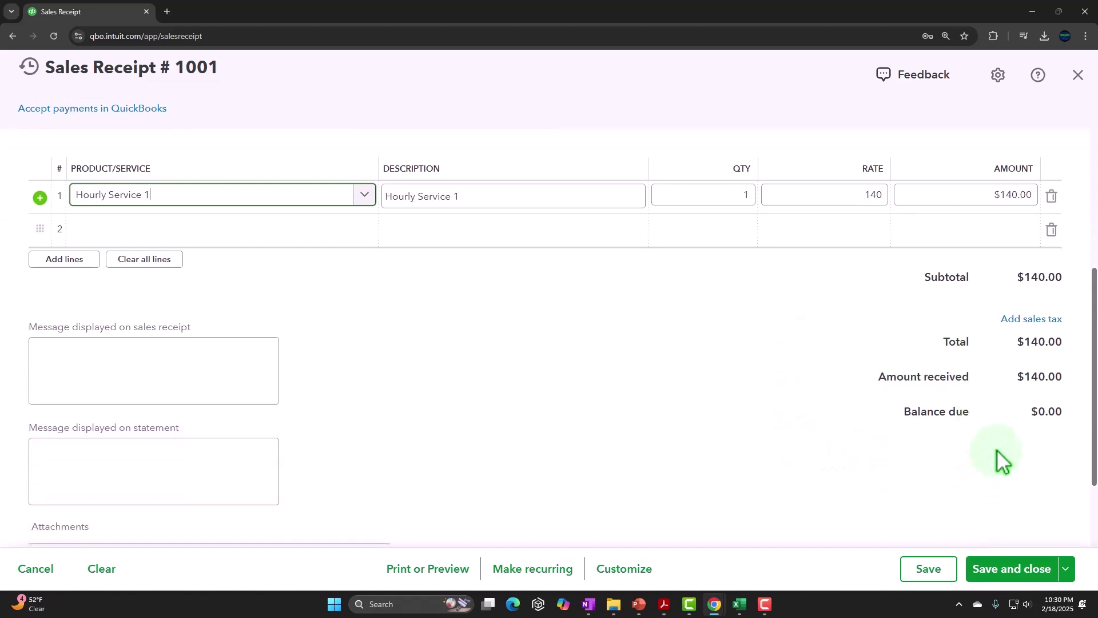
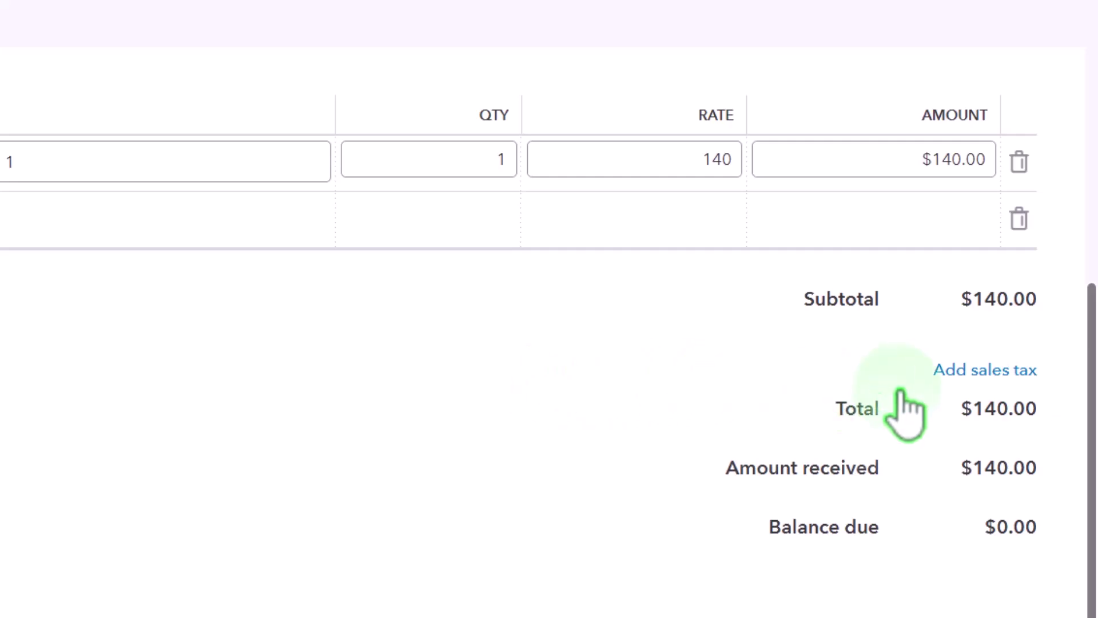
Change the first line of the sales receipt to Hourly Service 2 with a quantity of 2
{"action": "scroll", "coordinate": [359, 515], "scroll_direction": "up", "scroll_amount": 2}
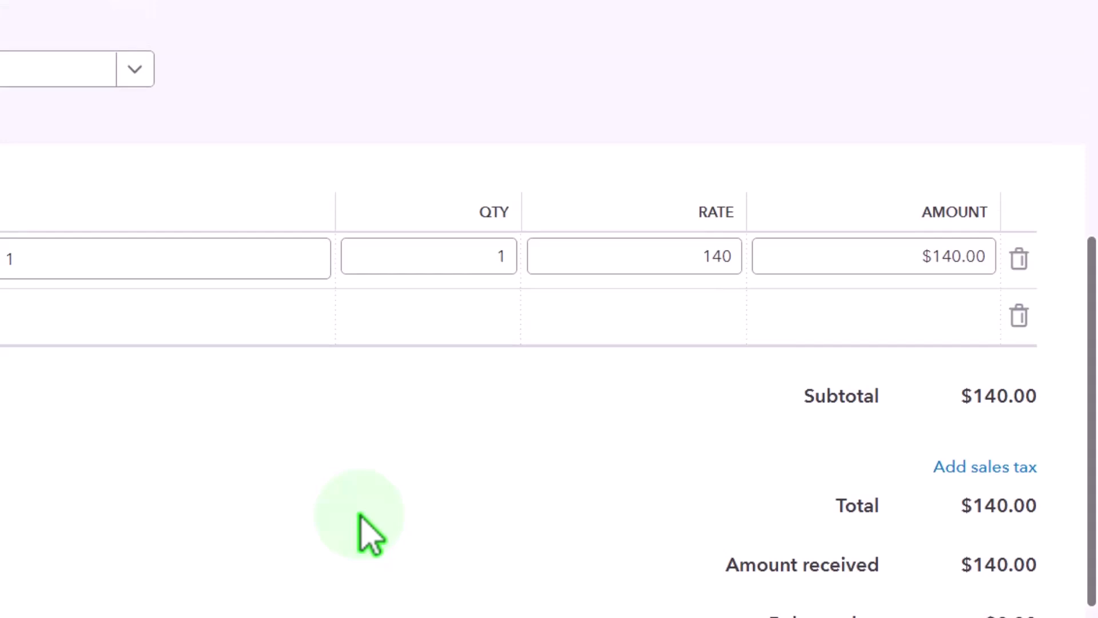
{"action": "left_click", "coordinate": [358, 255]}
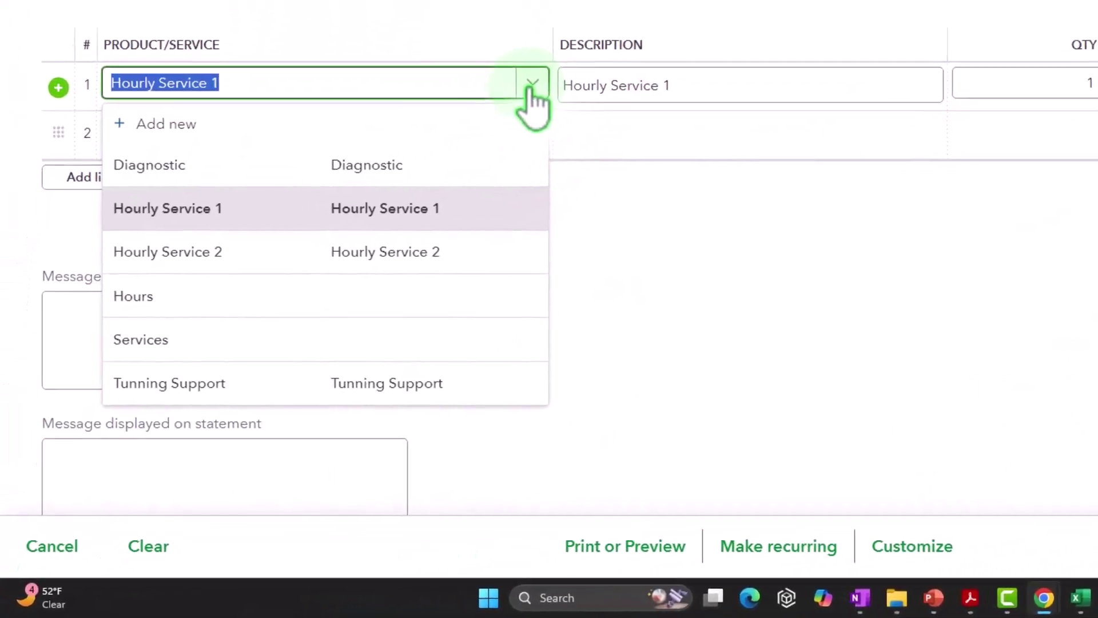
{"action": "left_click", "coordinate": [394, 253]}
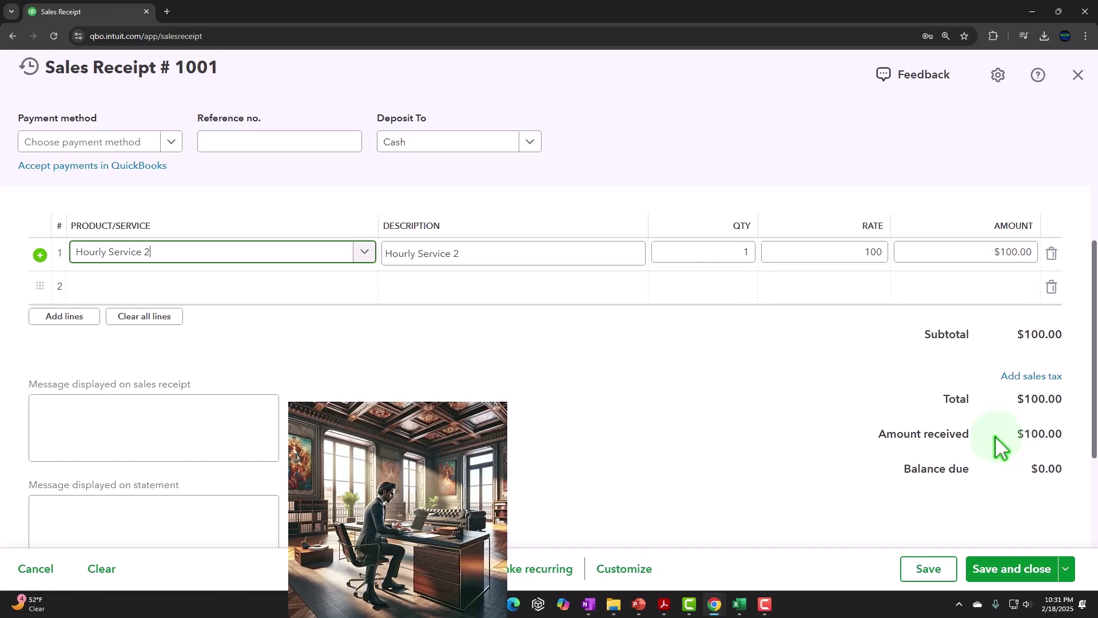
{"action": "left_click", "coordinate": [724, 258]}
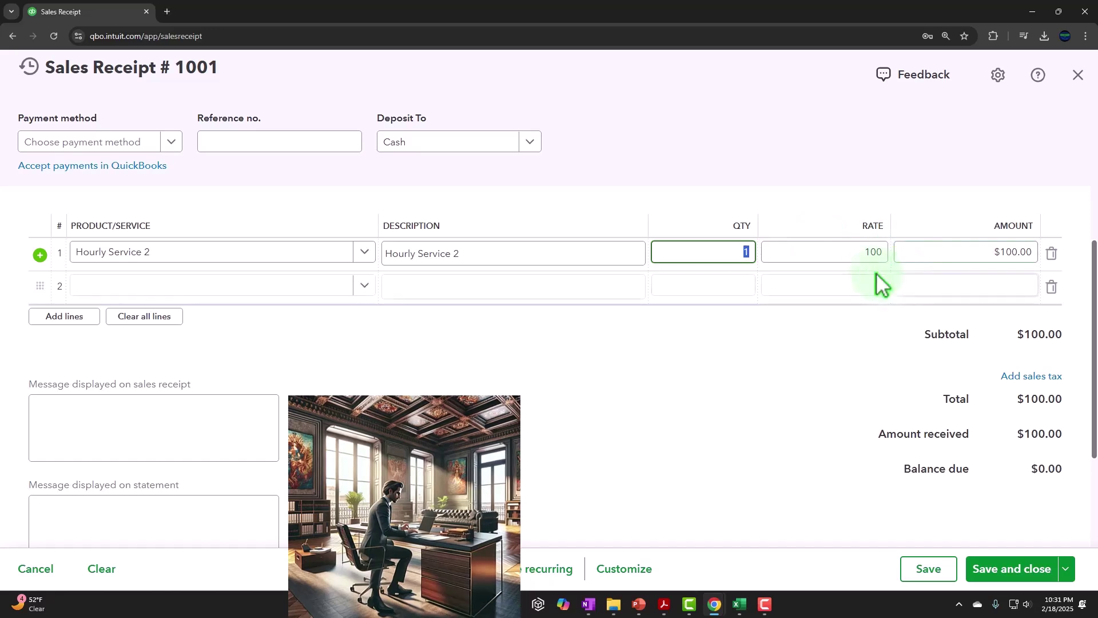
{"action": "type", "text": "2"}
{"action": "key", "text": "Tab"}
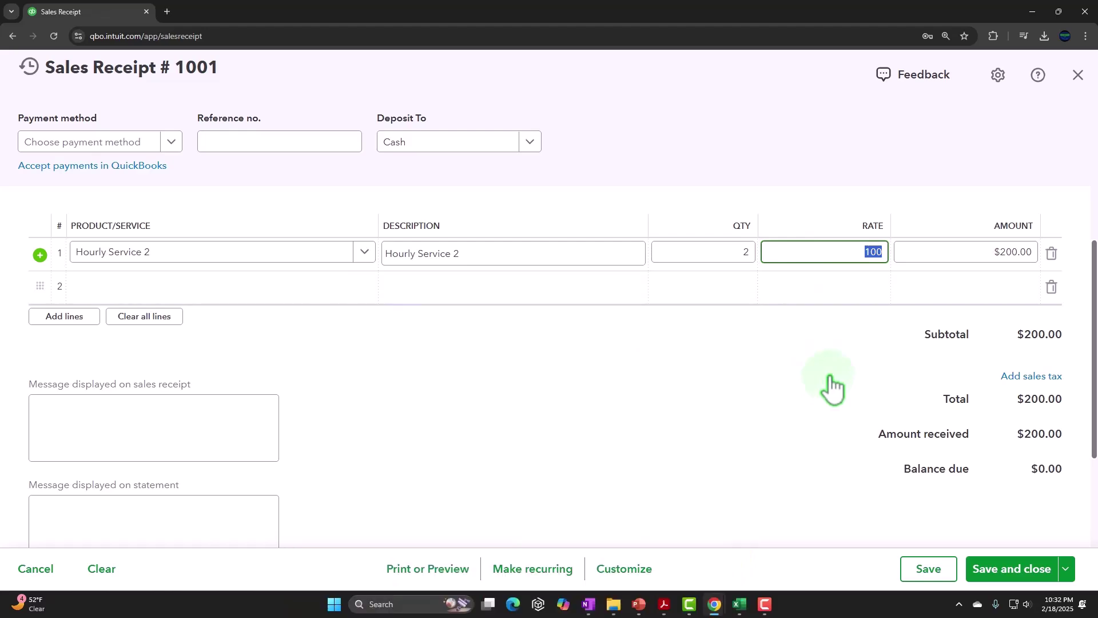
Check which accounts the sales receipt can be deposited to, leaving Cash selected
{"action": "scroll", "coordinate": [833, 386], "scroll_direction": "up", "scroll_amount": 2}
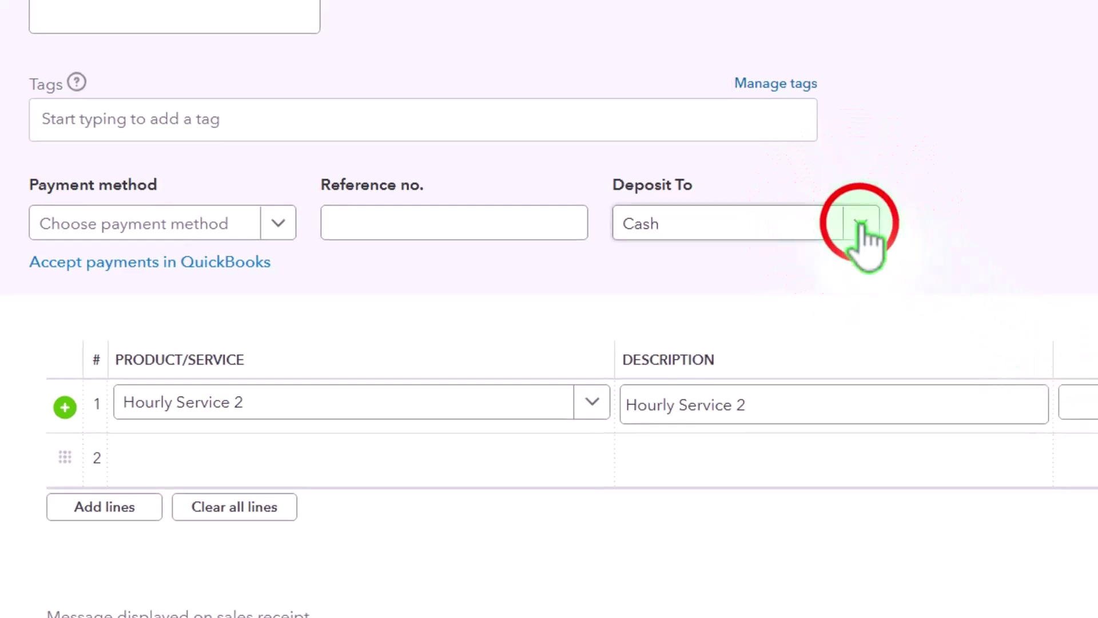
{"action": "left_click", "coordinate": [861, 224]}
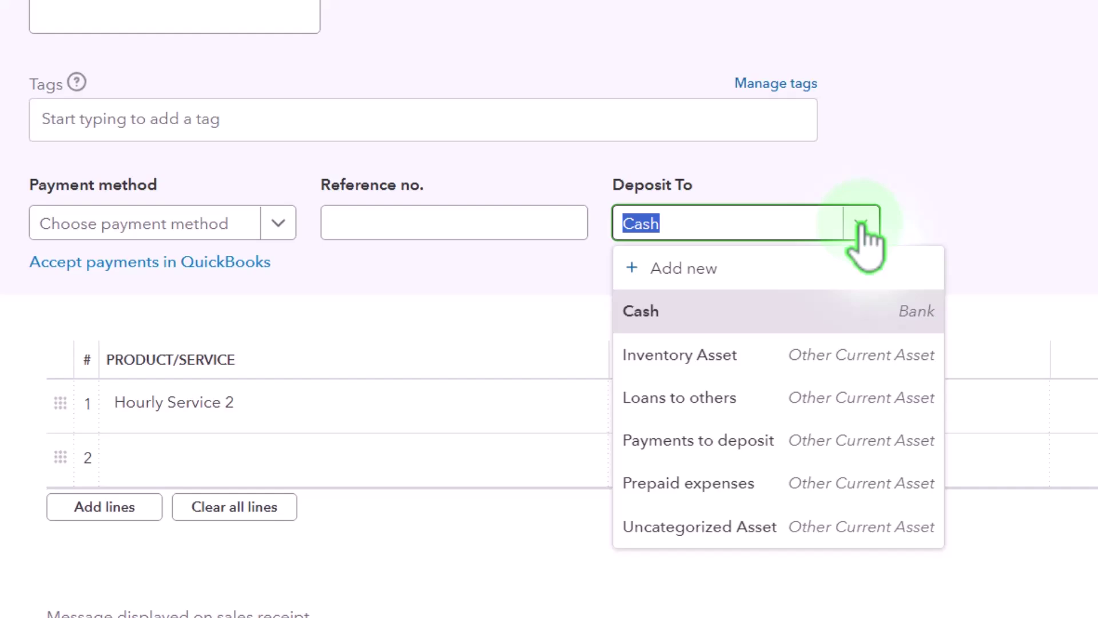
{"action": "left_click", "coordinate": [861, 225]}
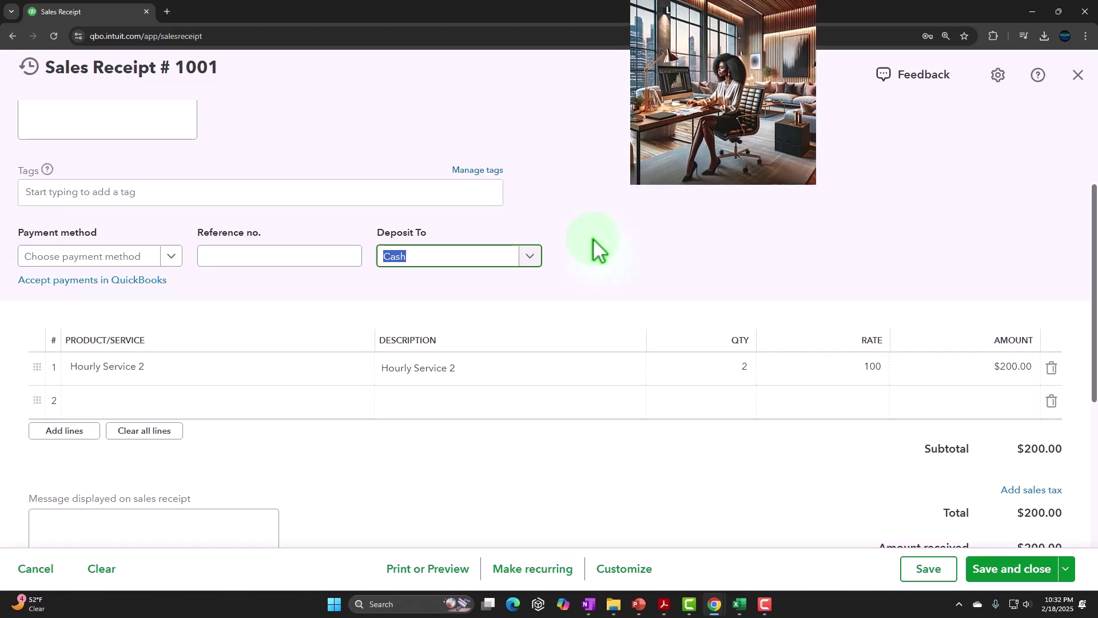
Close the sales receipt and leave without saving it
{"action": "left_click", "coordinate": [138, 368]}
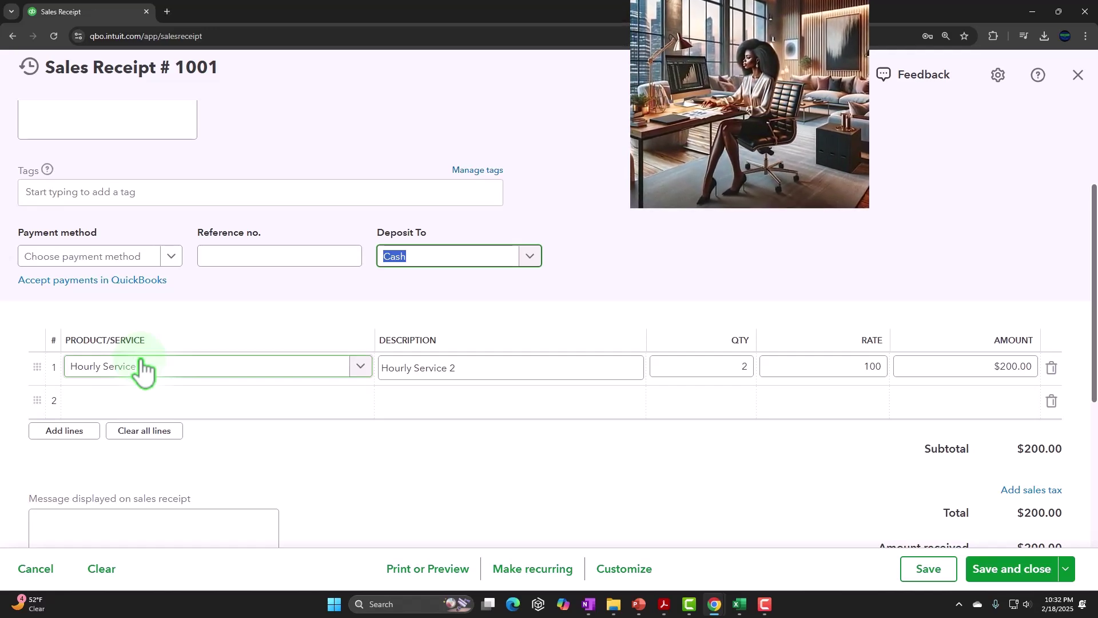
{"action": "type", "text": "2"}
{"action": "left_click", "coordinate": [820, 243]}
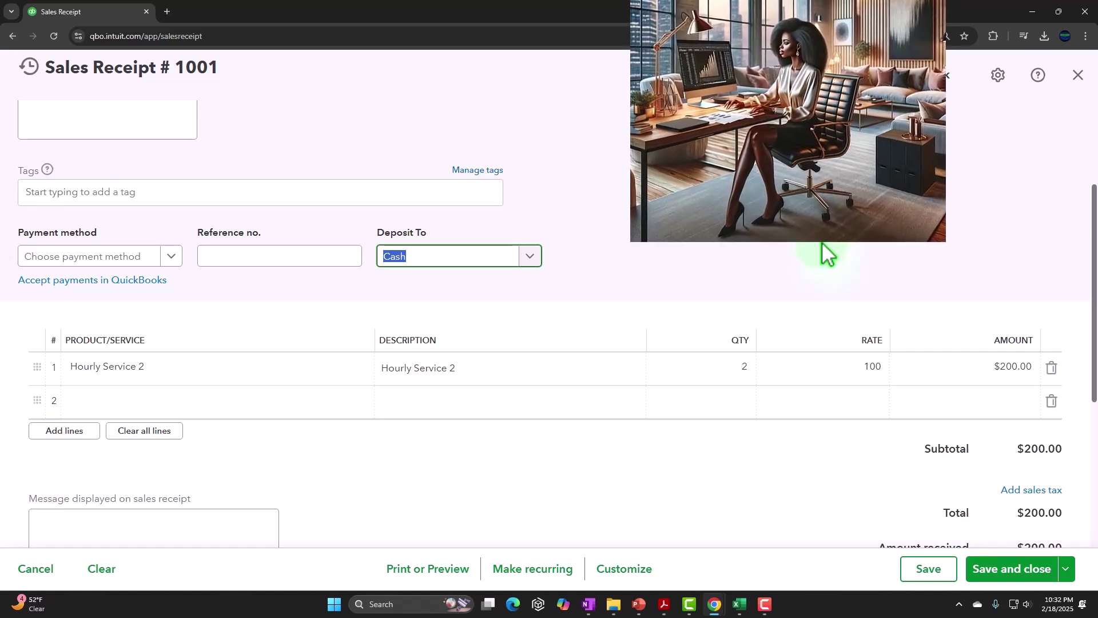
{"action": "left_click", "coordinate": [831, 367]}
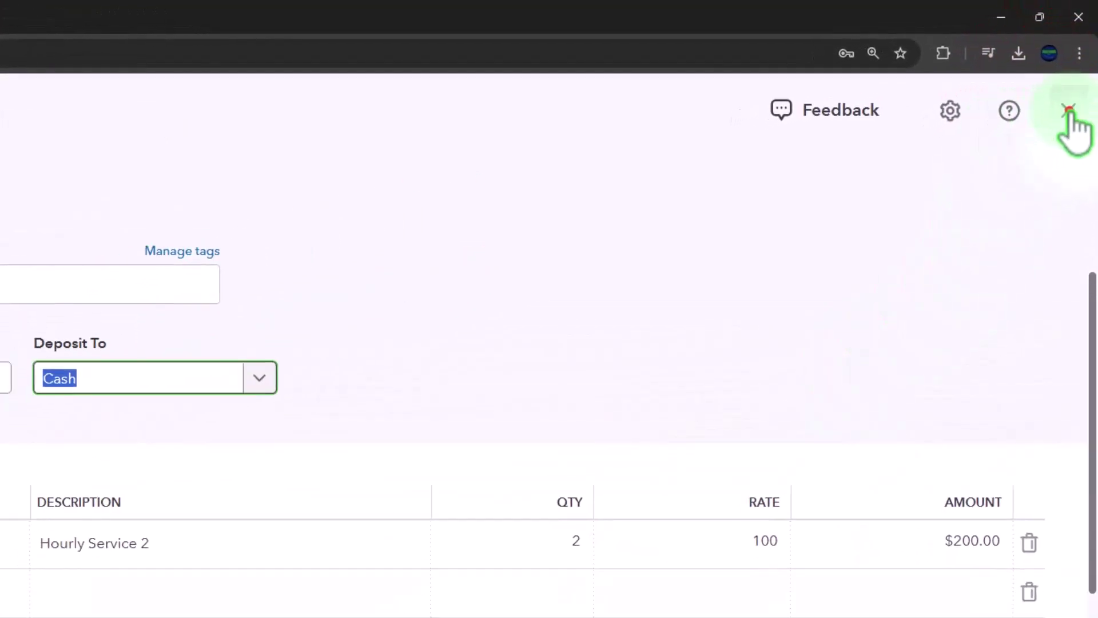
{"action": "left_click", "coordinate": [1069, 110]}
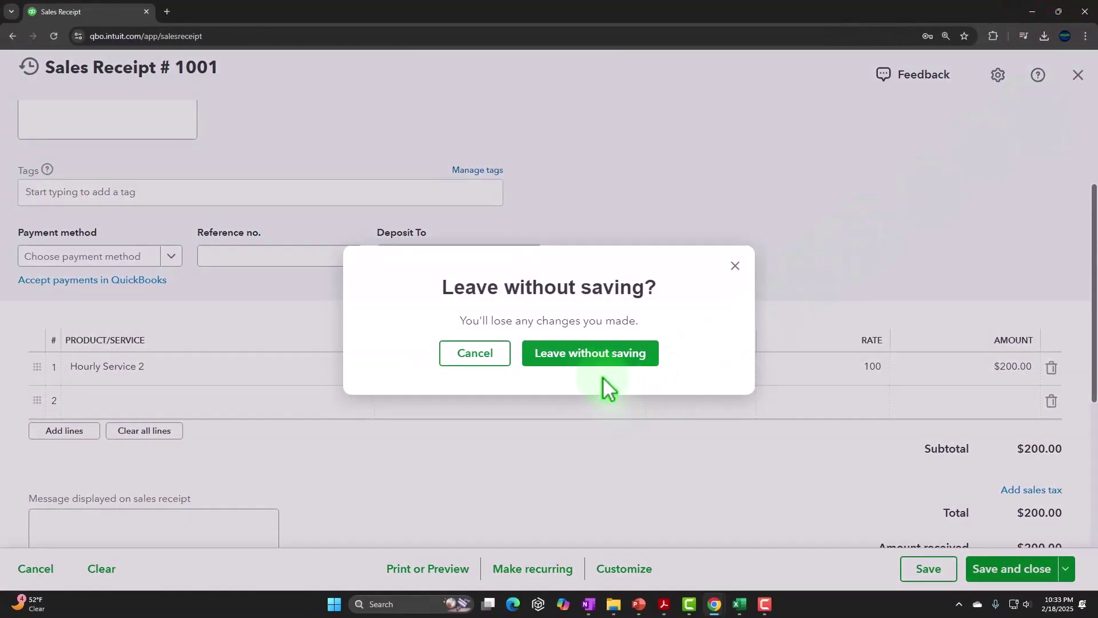
{"action": "left_click", "coordinate": [585, 359]}
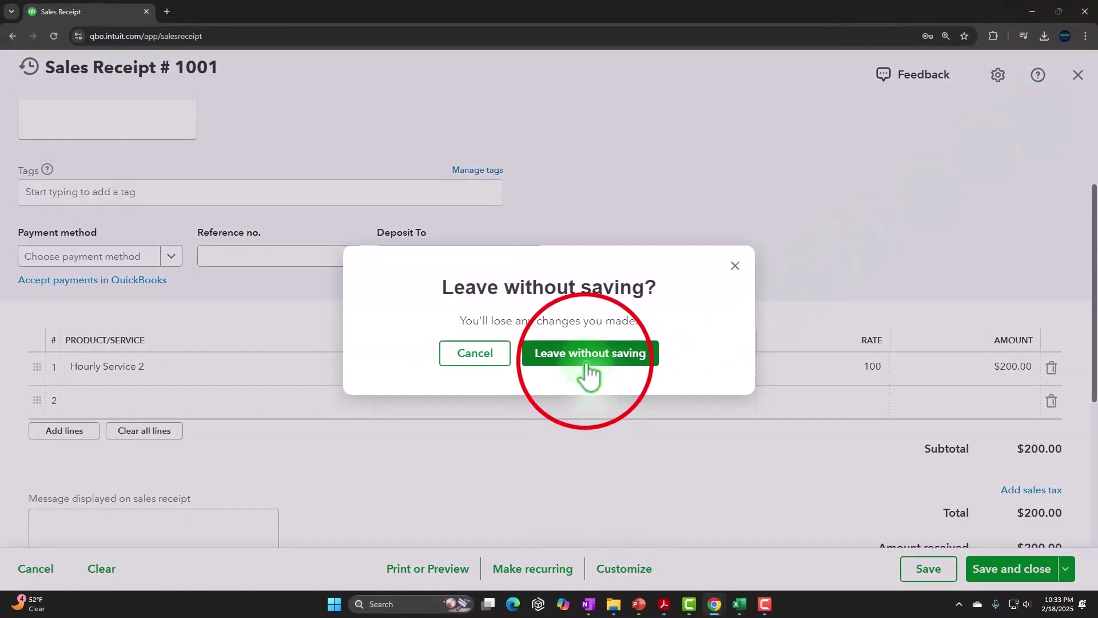